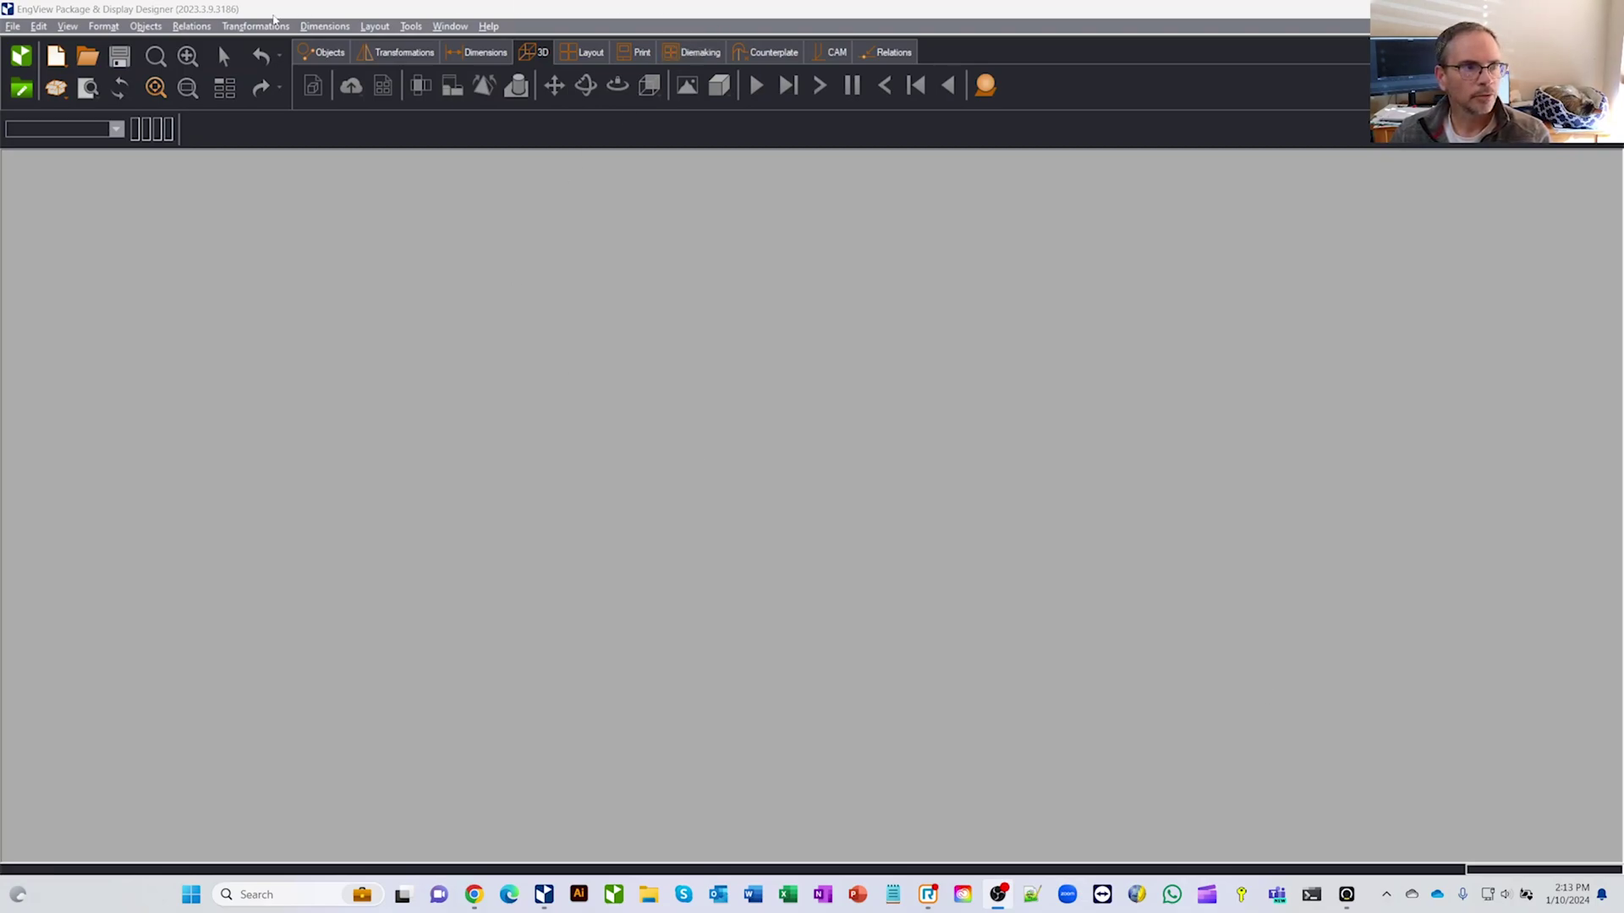
In the design library, browse Corrugated Packaging > FEFCO Code Designs > 0400 and open the 0427 tray page
left_click(65, 94)
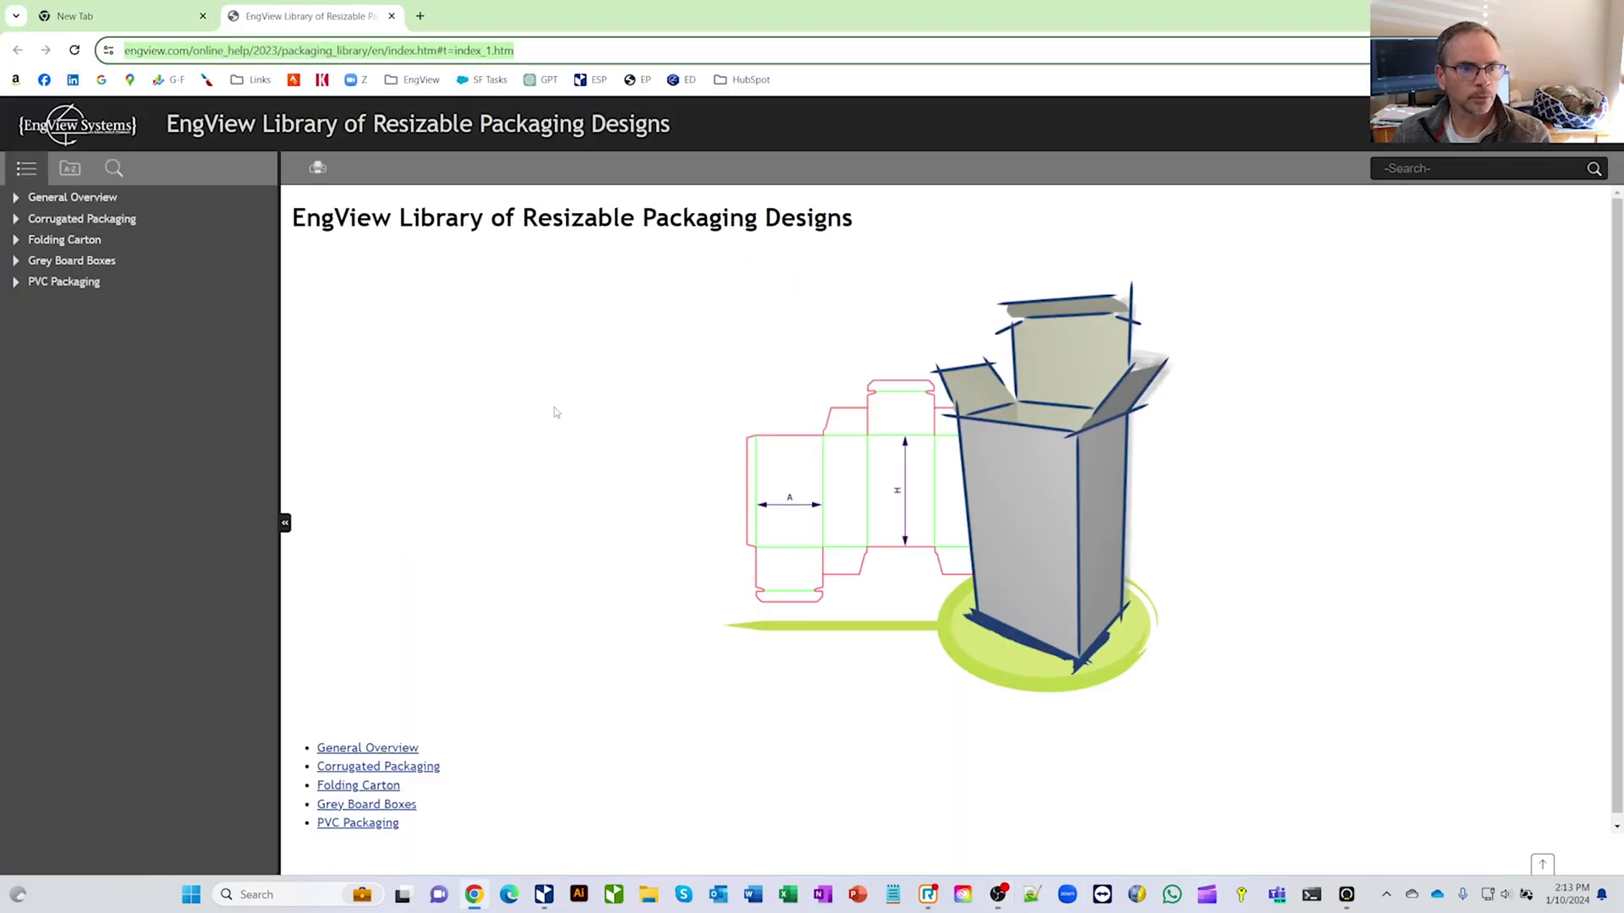
left_click(17, 220)
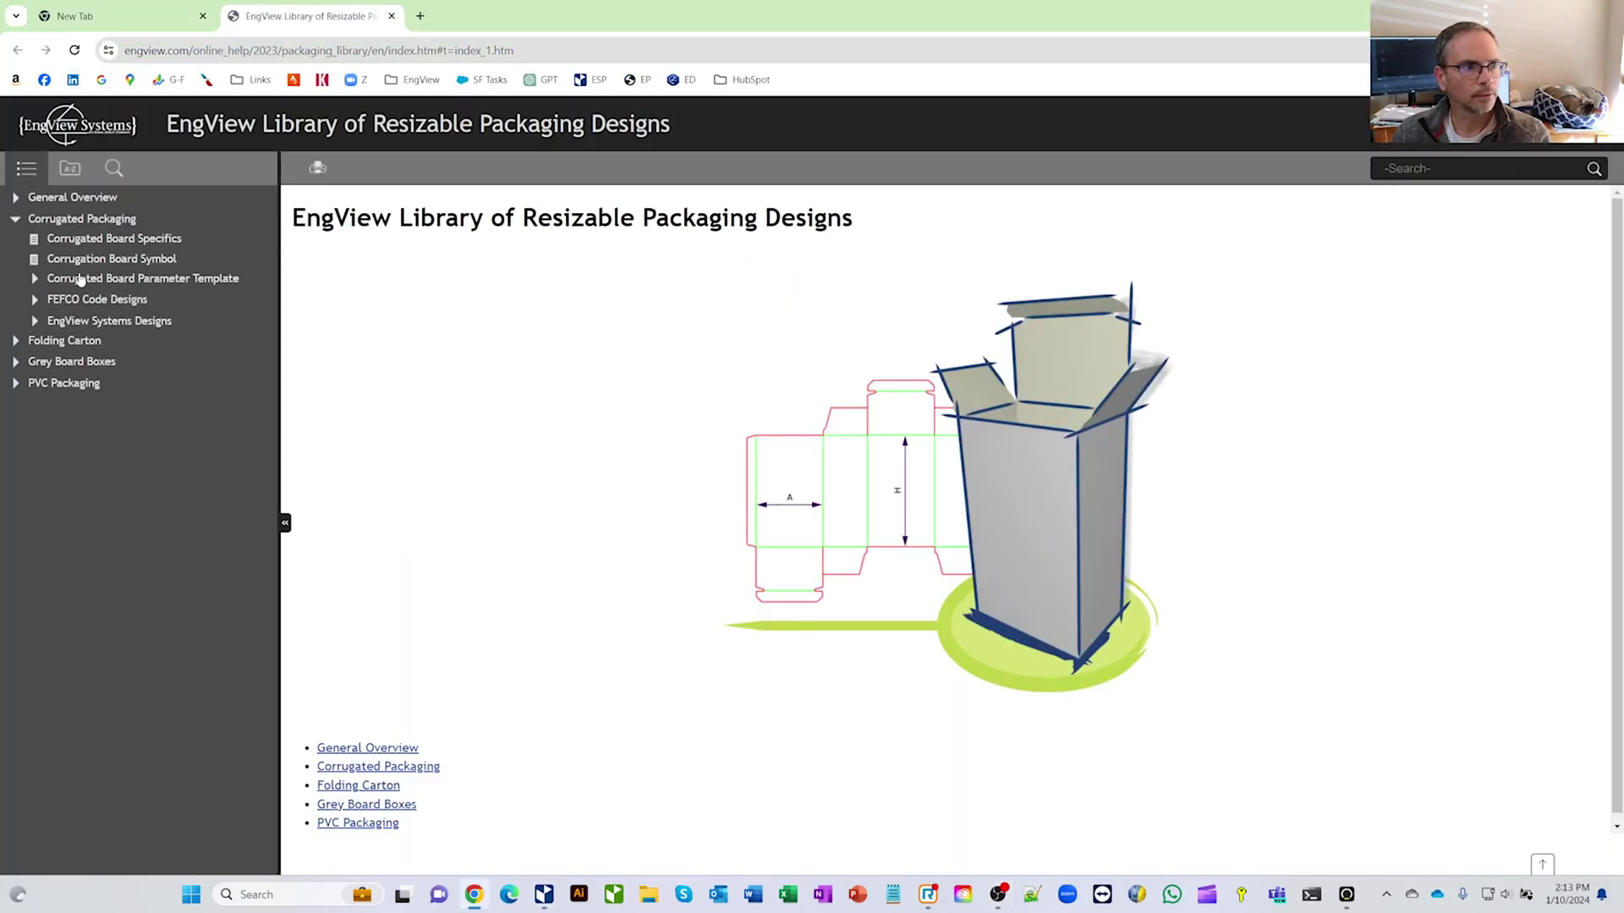
left_click(93, 300)
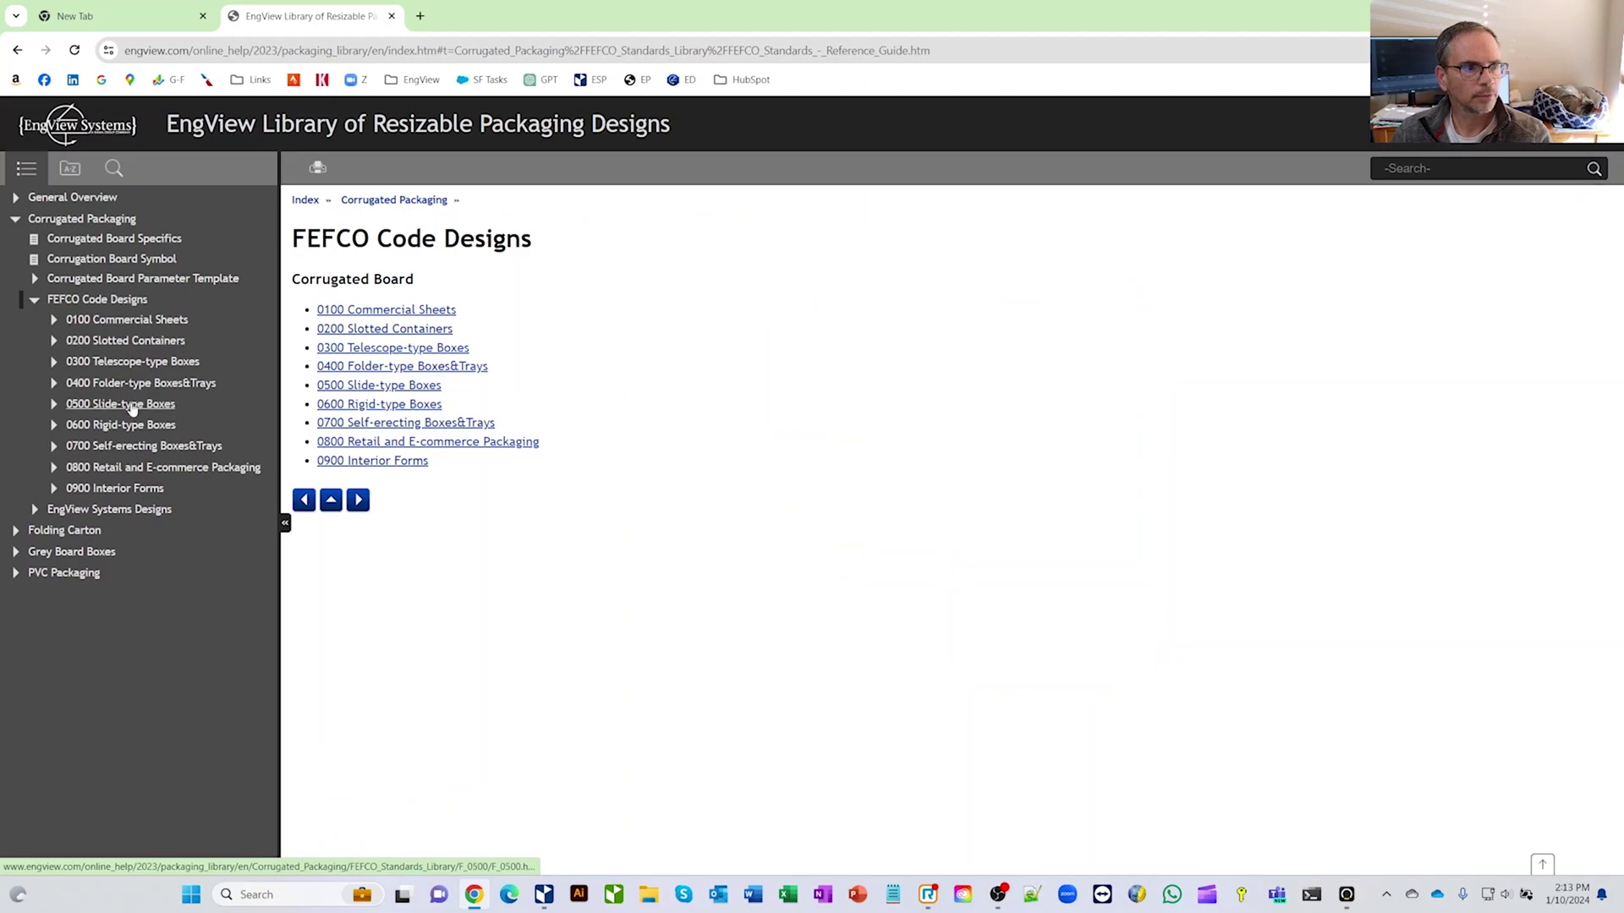
left_click(135, 383)
scroll(680, 594, "down", 15)
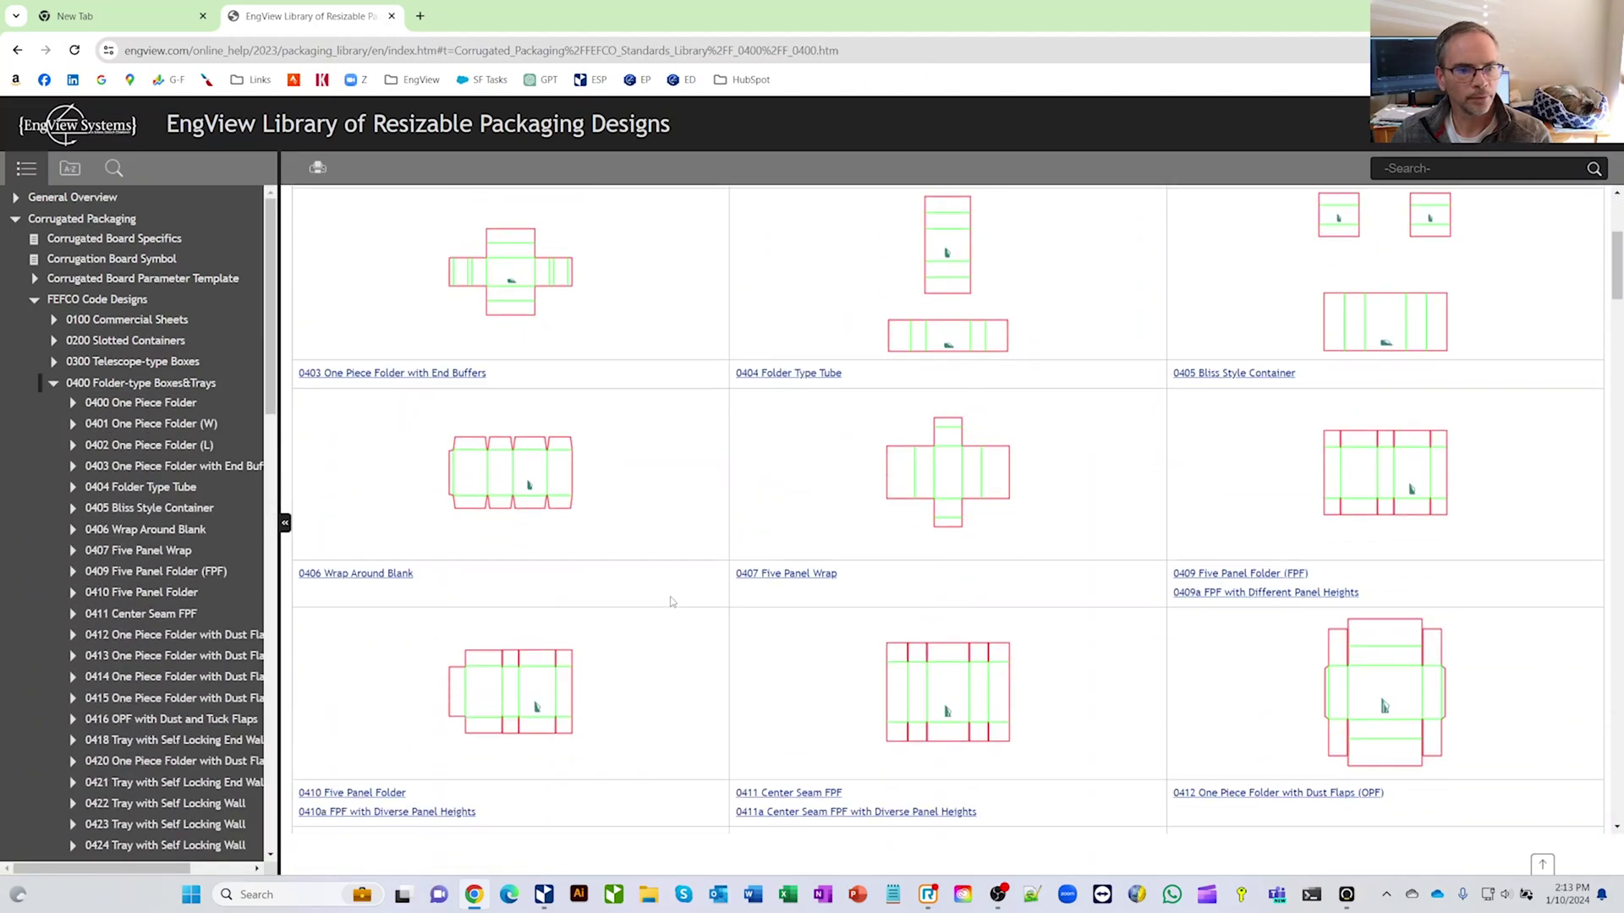
scroll(678, 603, "down", 3)
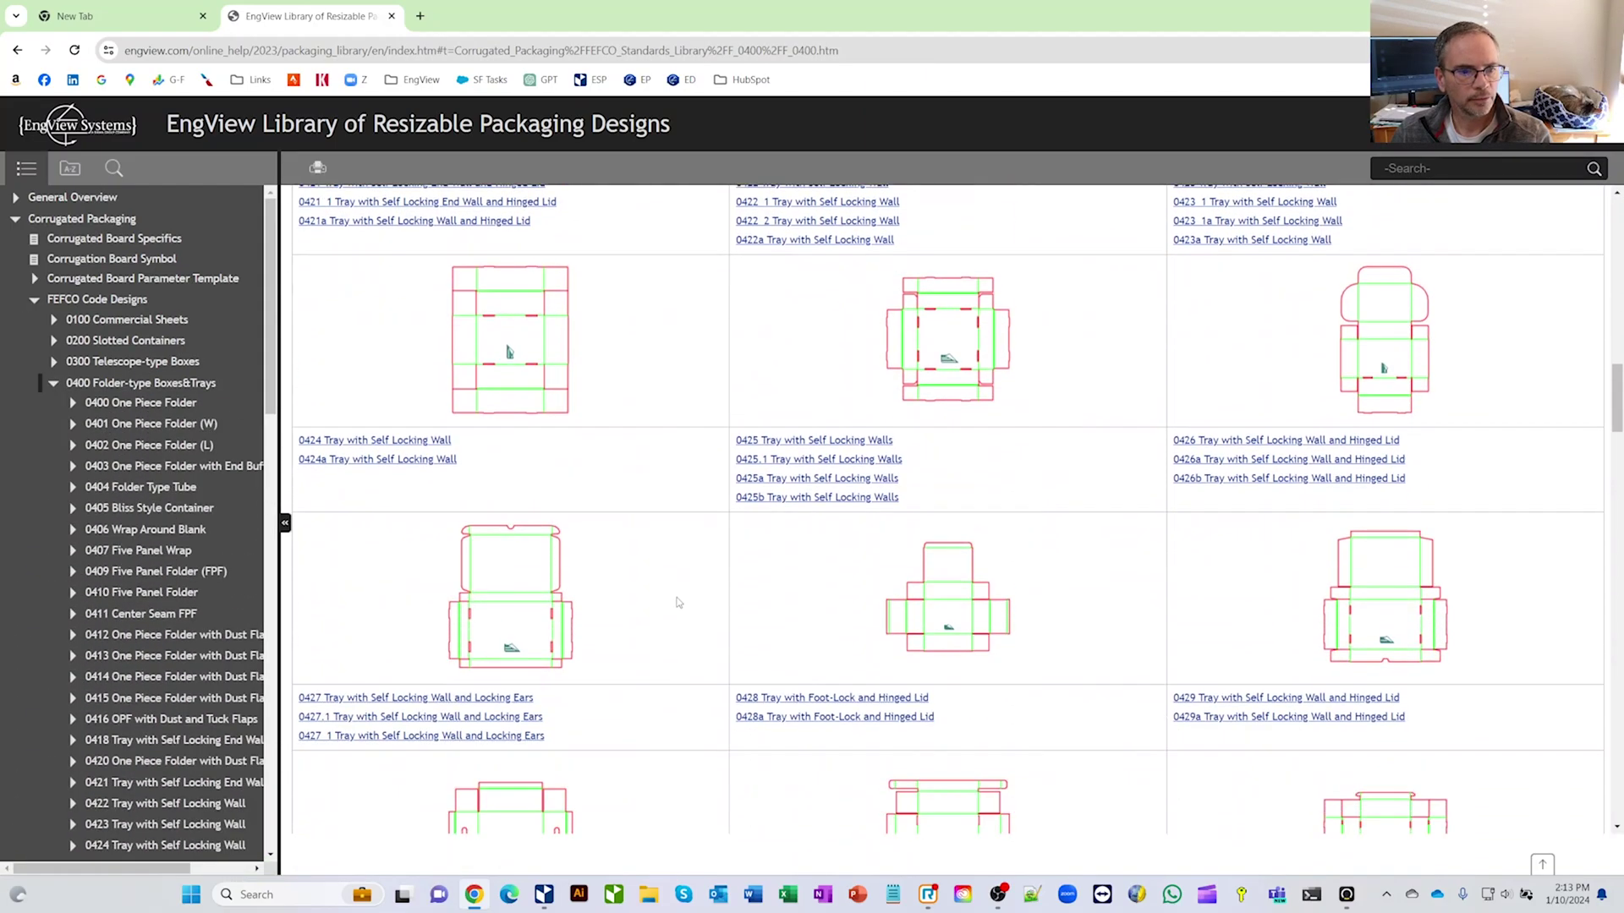
left_click(406, 699)
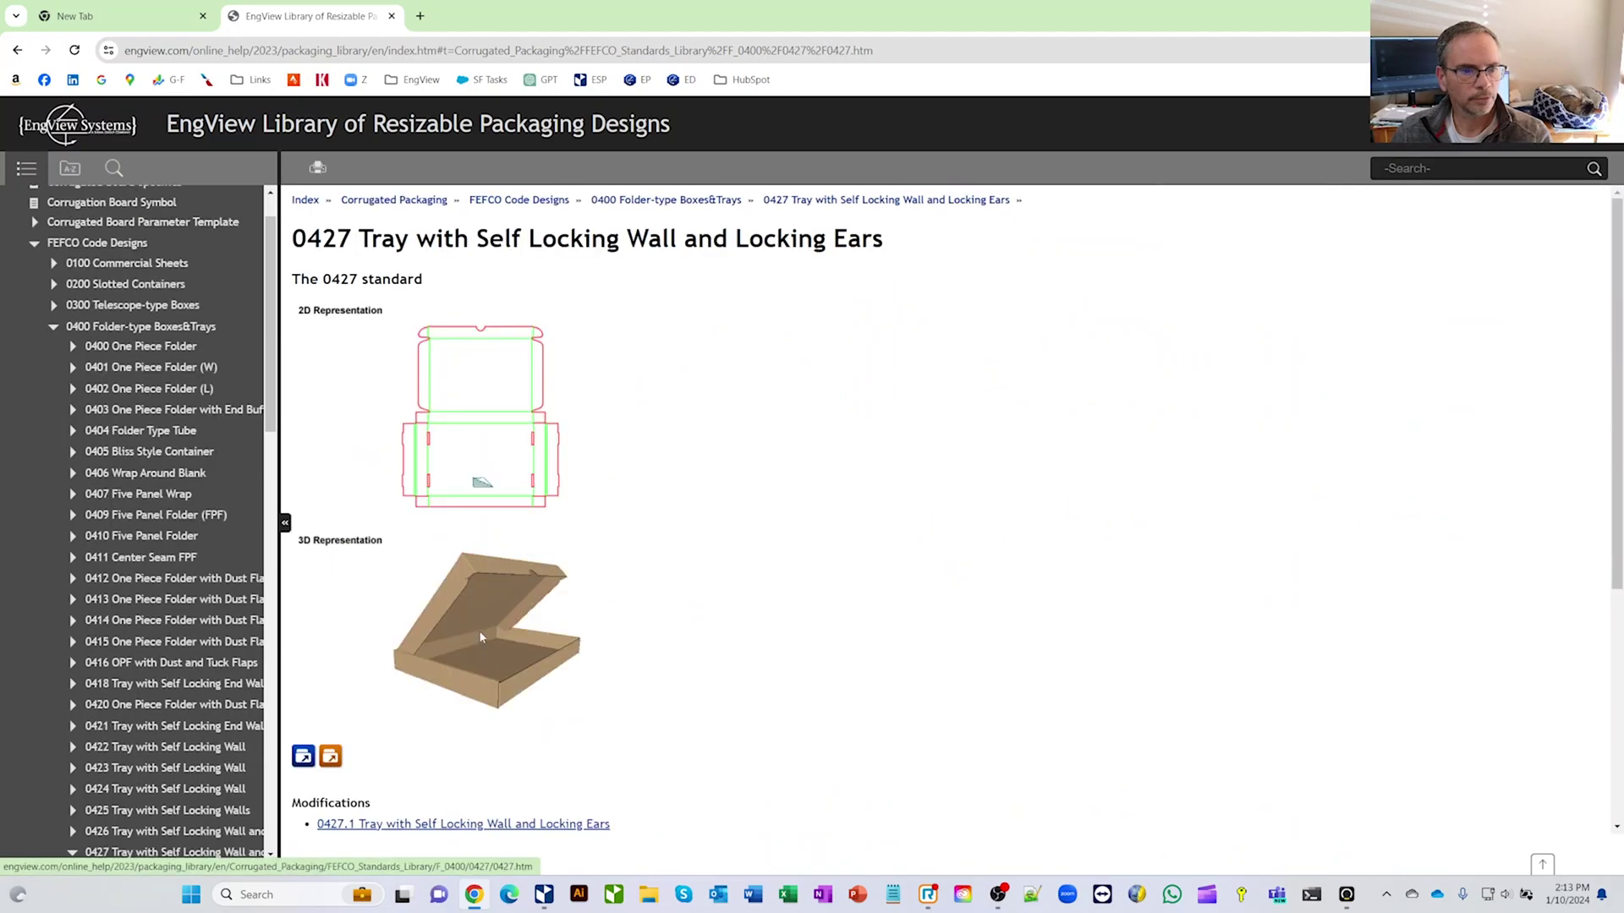
Open the 0427 tray in the designer, orbit its 3D model, then show the flat dieline (L 11, W 8, H 1 1/4)
left_click(302, 756)
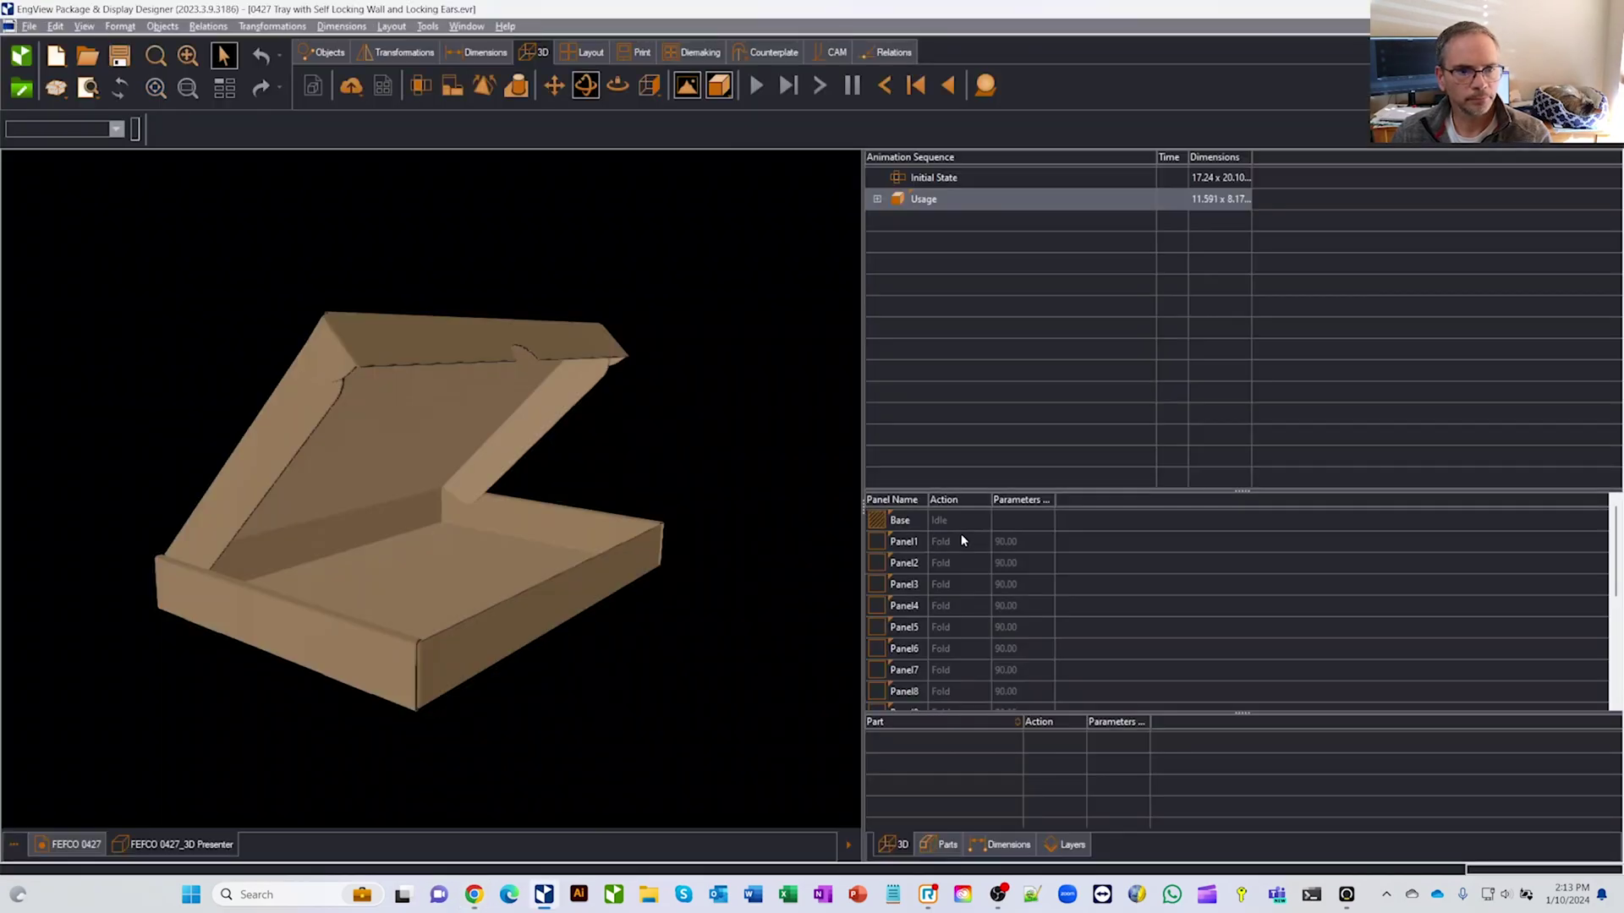
left_click_drag(559, 449, 507, 414)
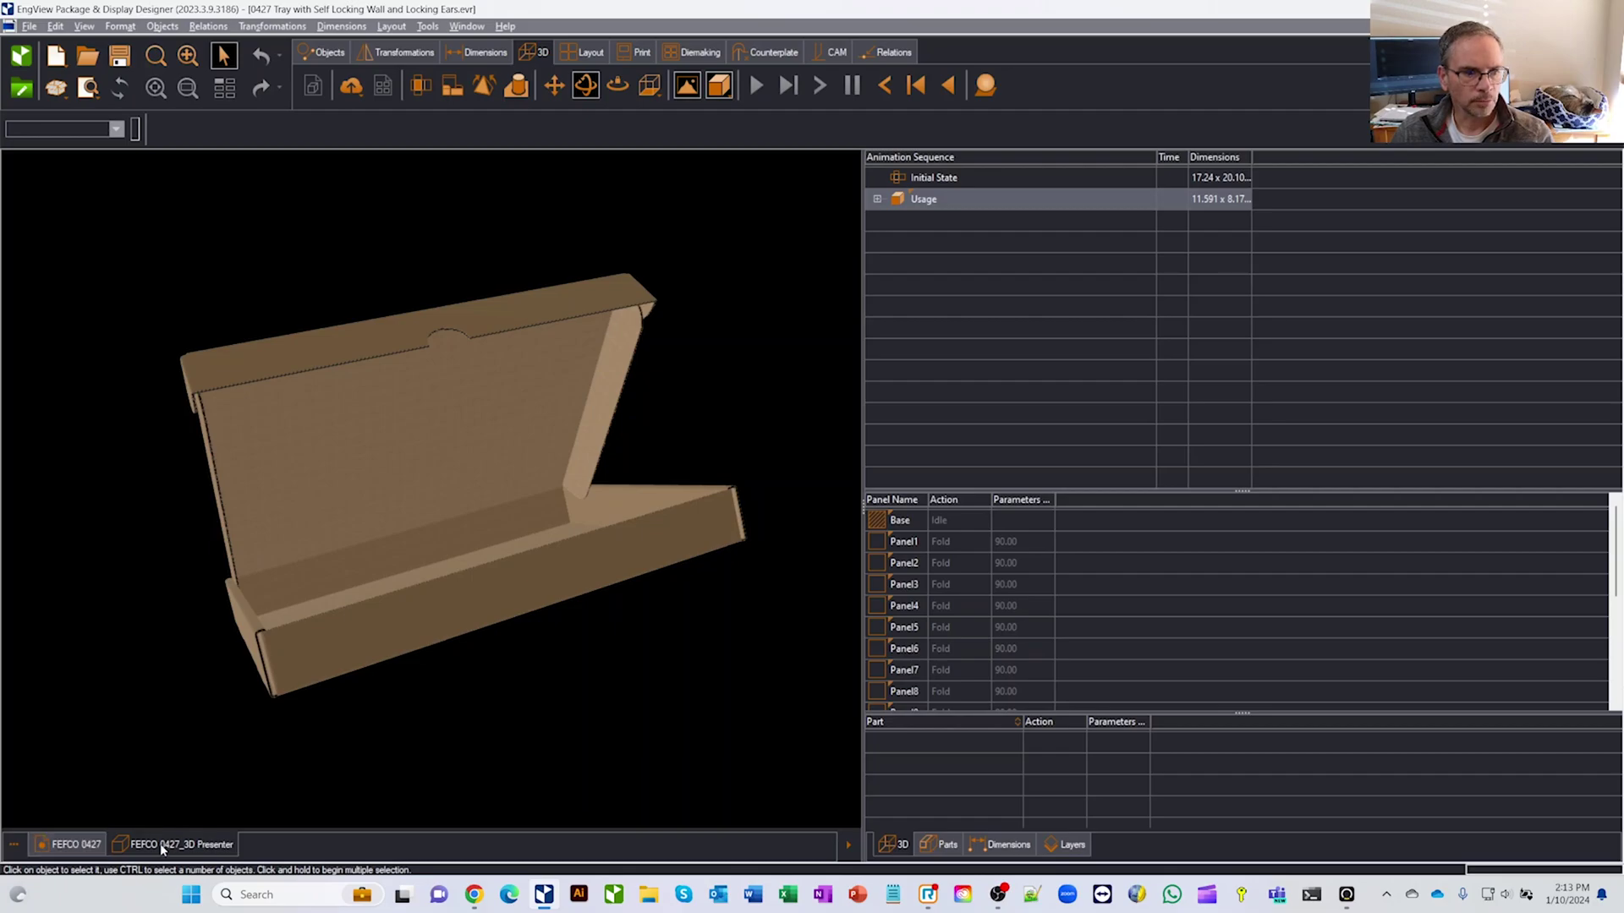
left_click(75, 845)
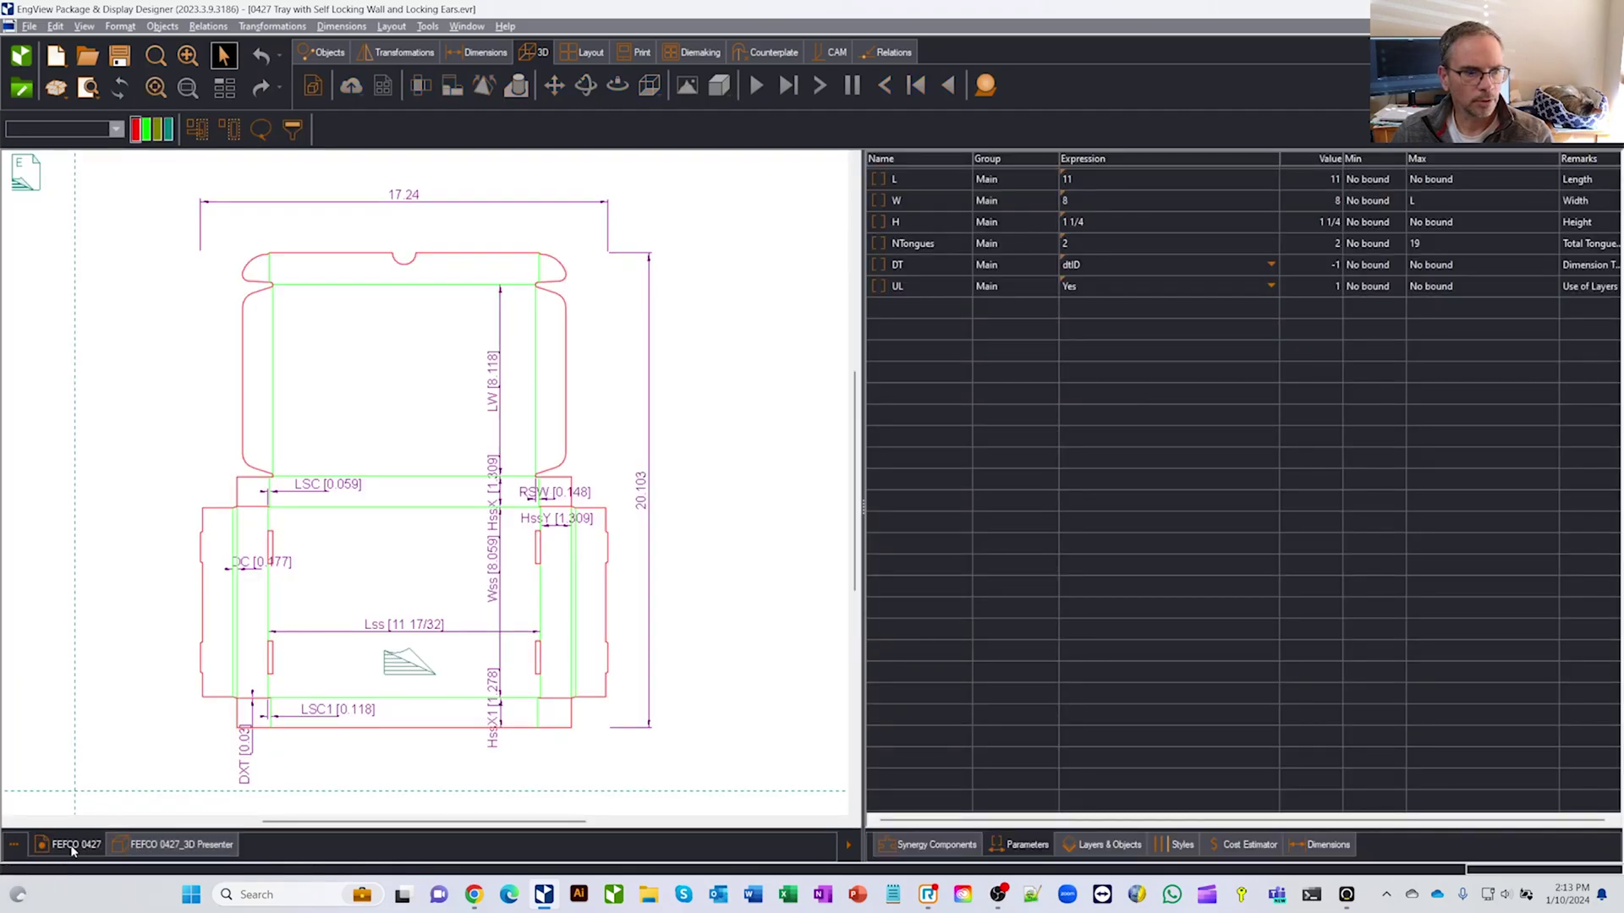
Change the tray width W to 6, making the blank 16.103 tall
double_click(1104, 203)
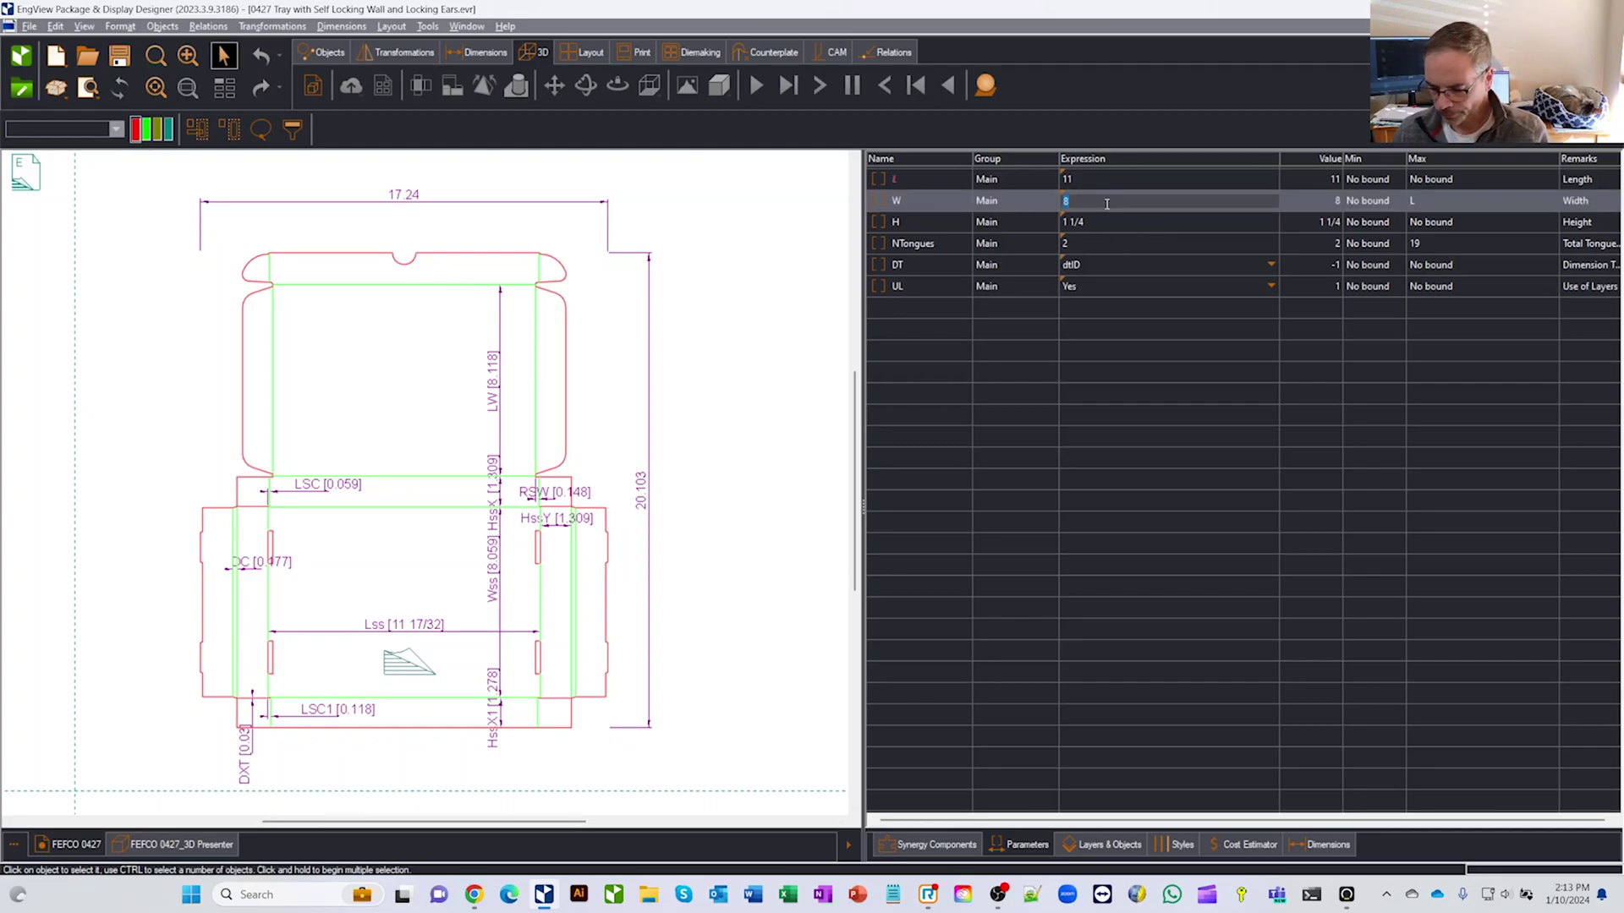
type("6")
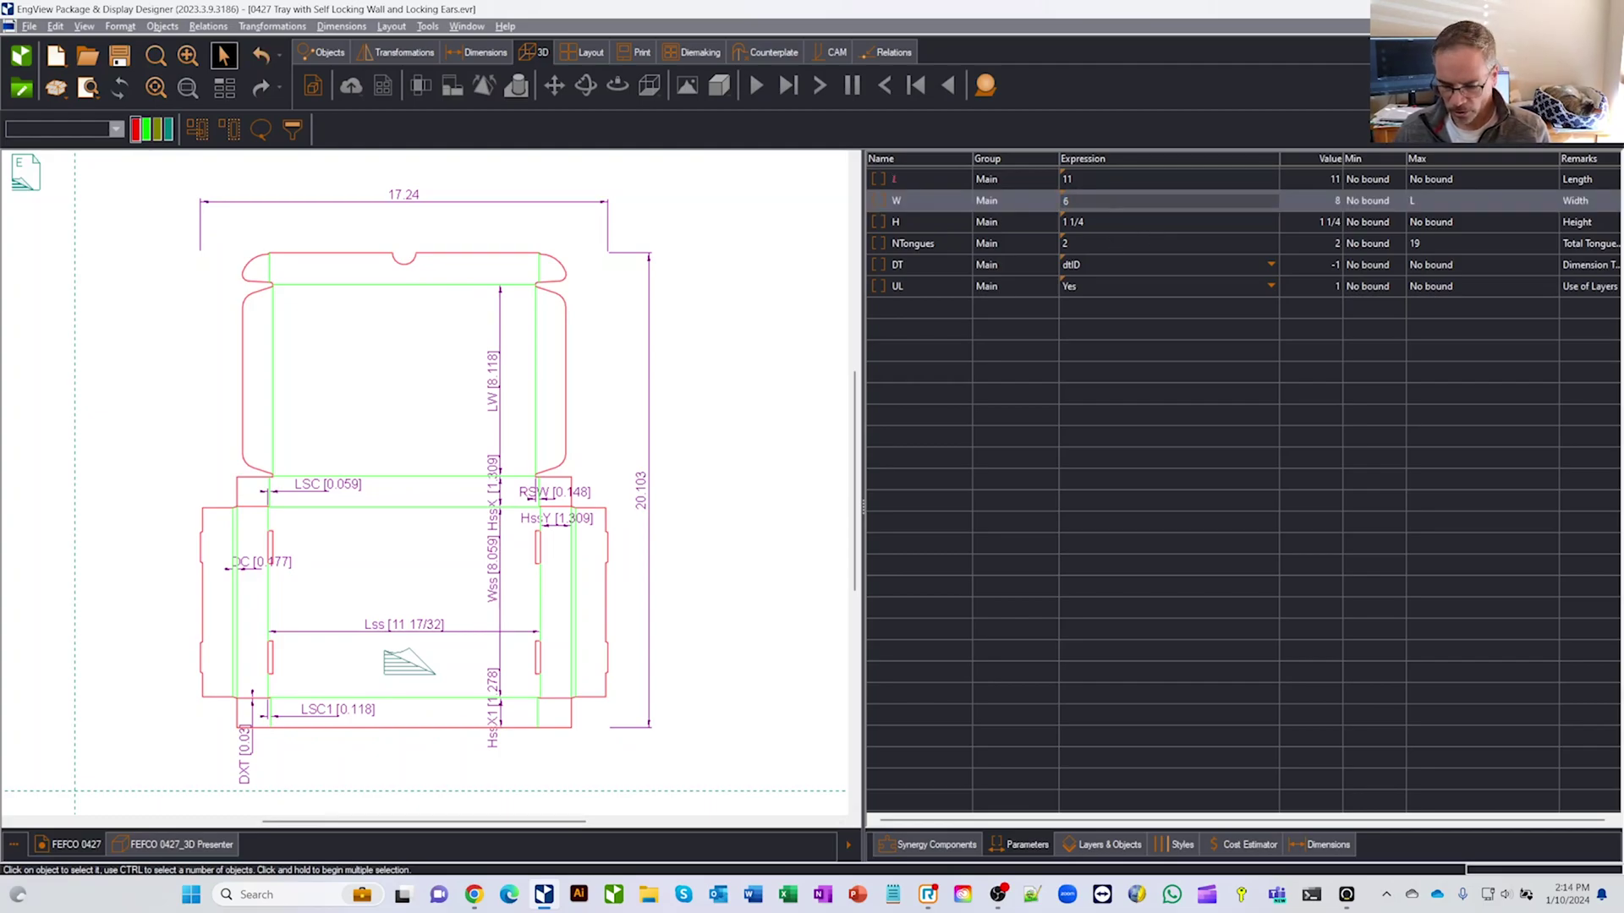
key("Return")
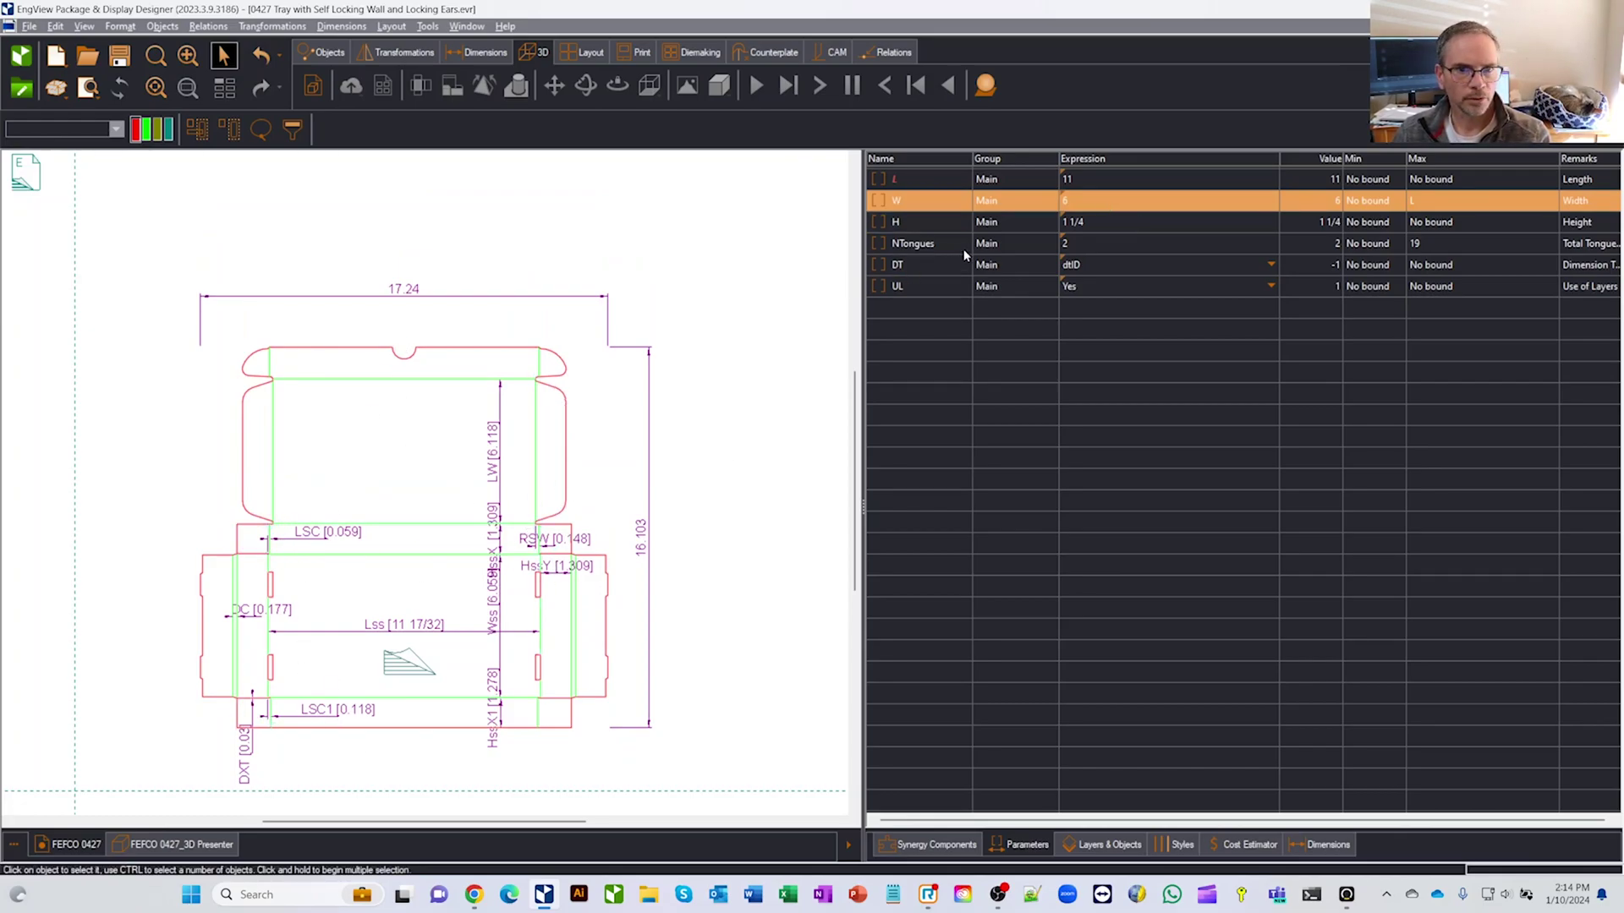
Make the L, W and H parameters global
left_click(912, 182)
left_click(910, 205)
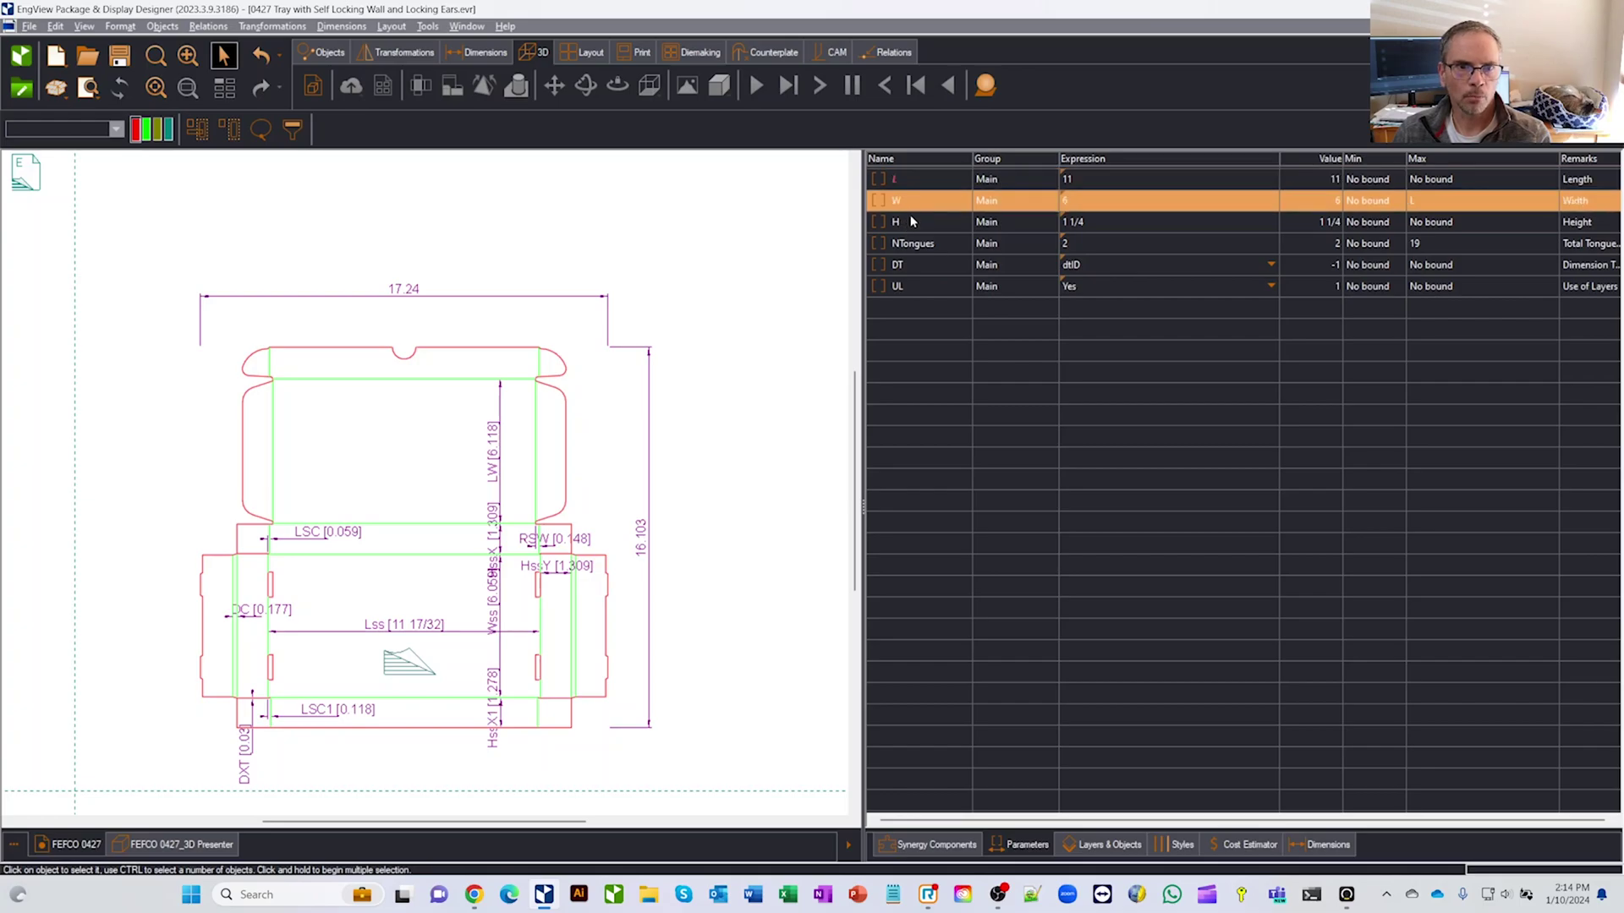
left_click(913, 223)
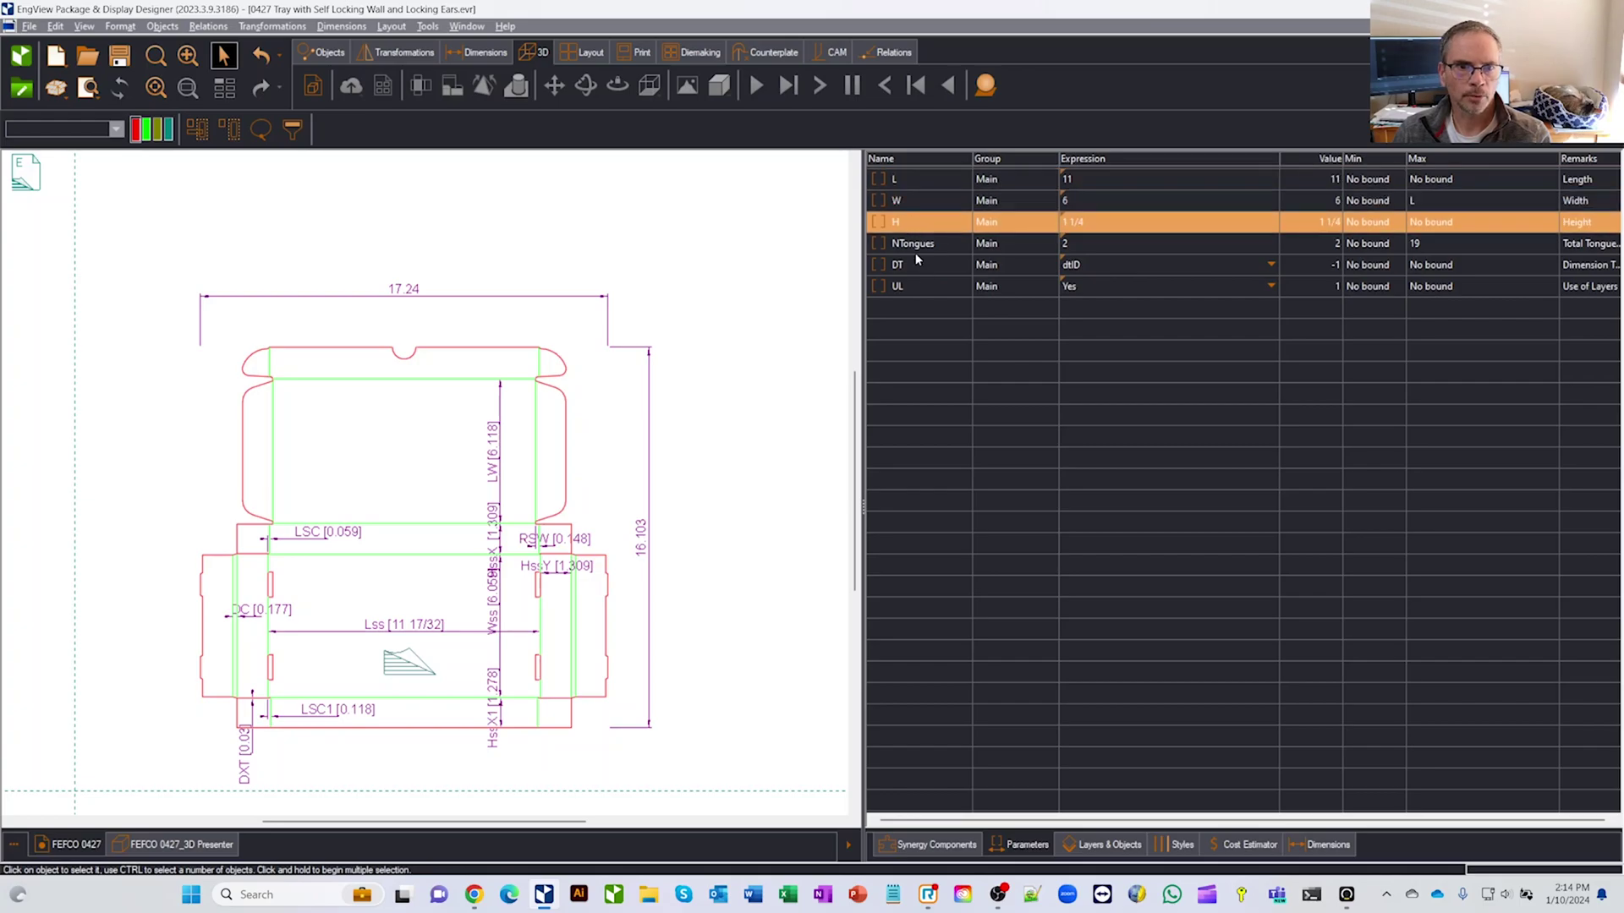
left_click(903, 181)
right_click(901, 179)
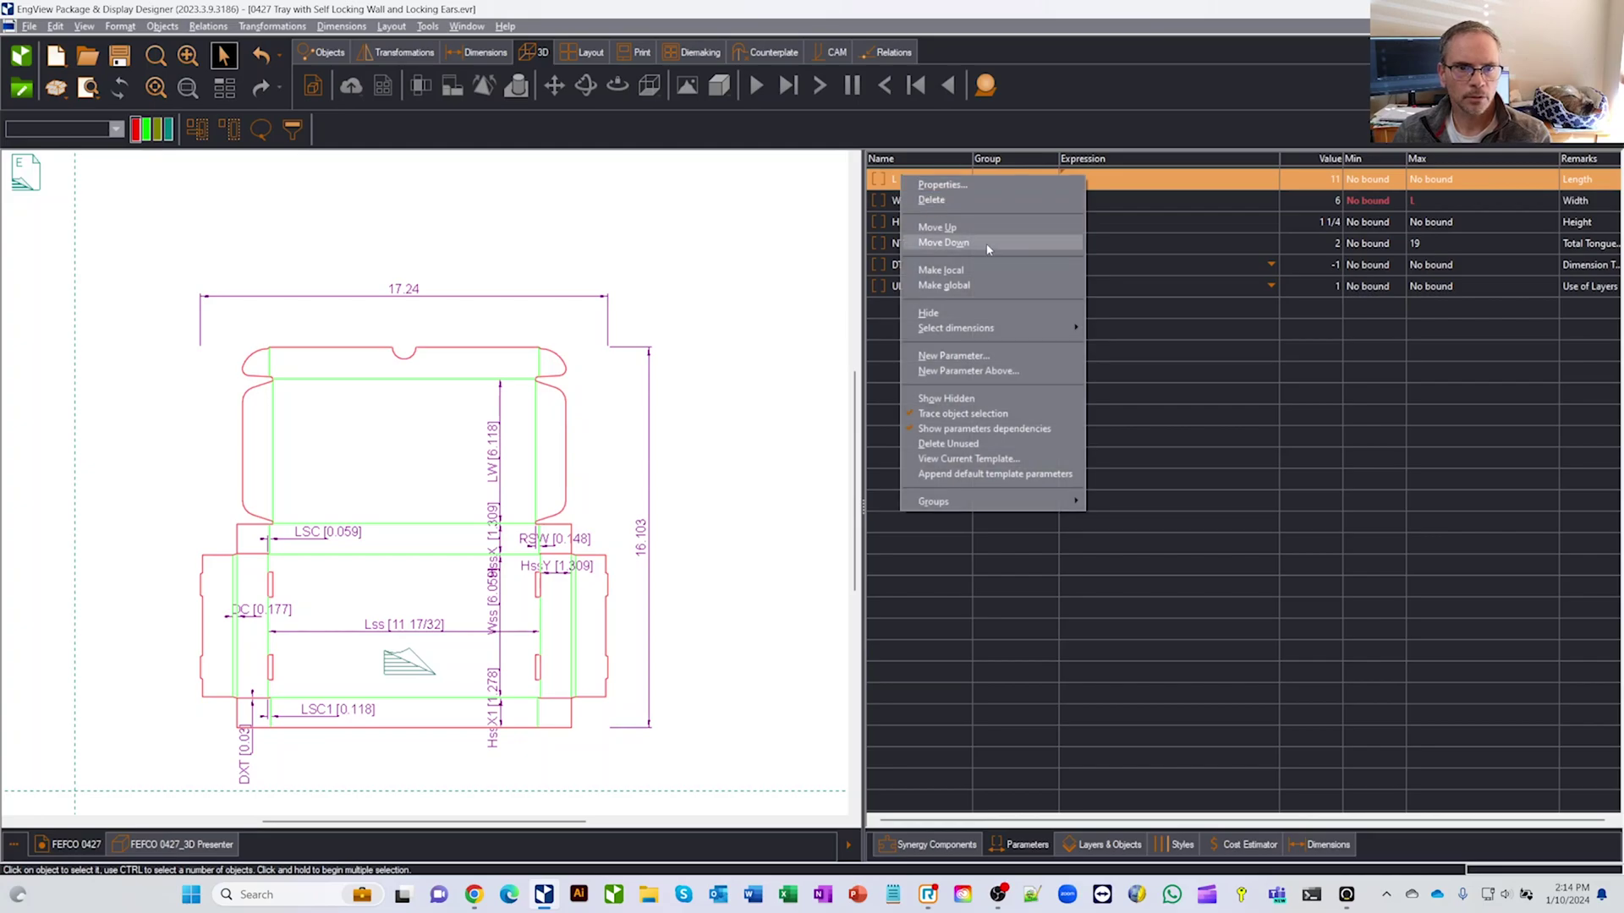
left_click(964, 286)
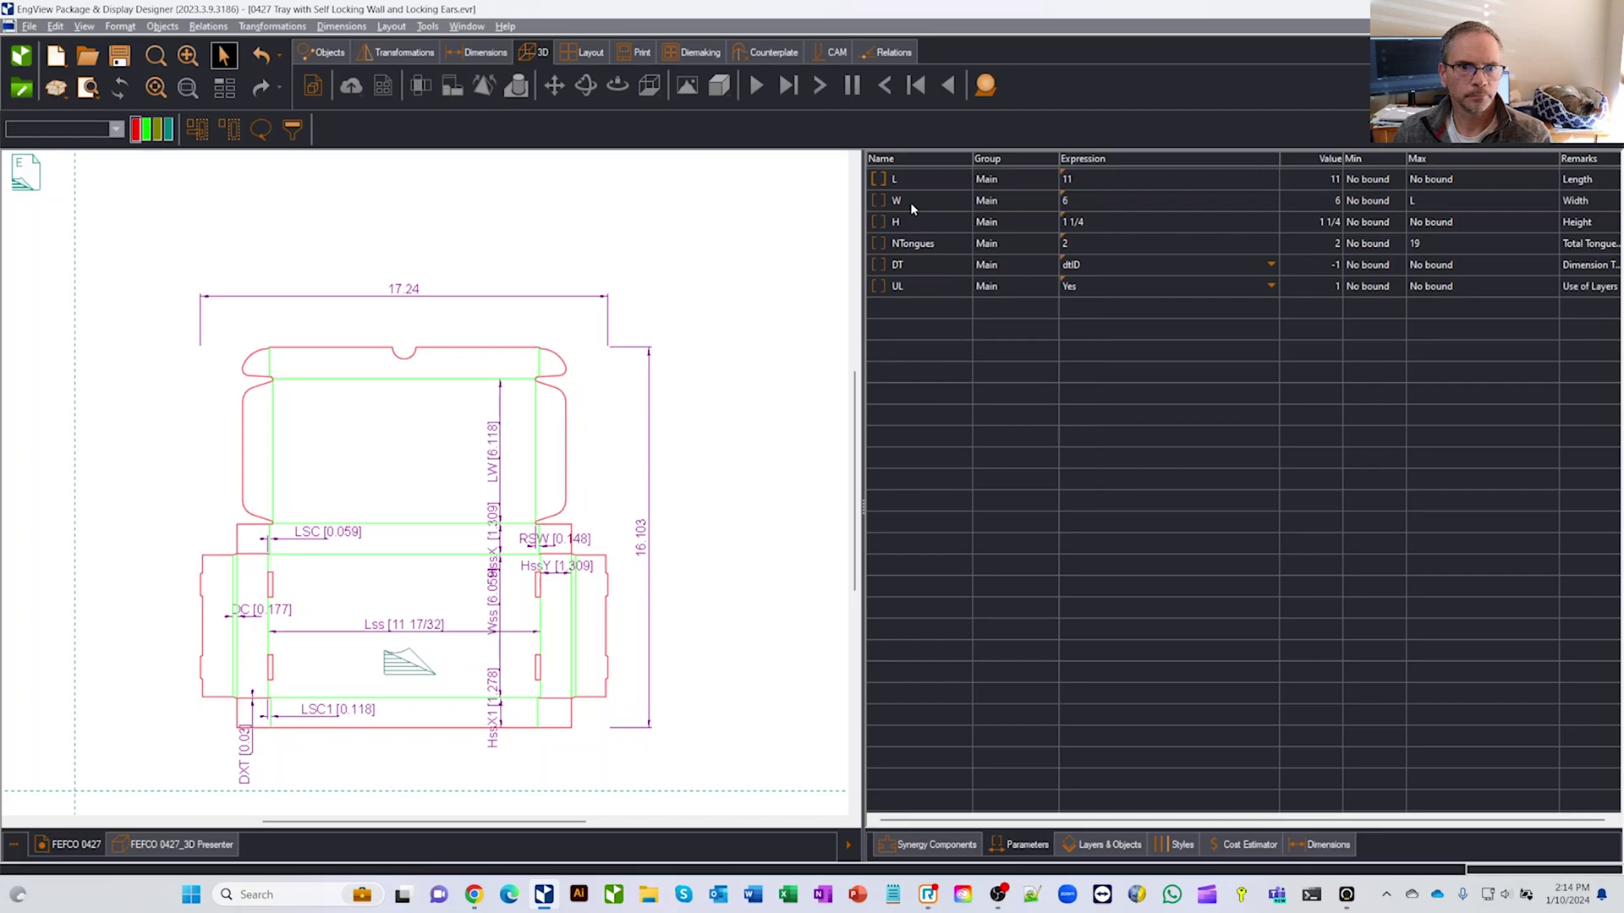
left_click(910, 203)
right_click(904, 201)
left_click(964, 310)
left_click(902, 225)
right_click(897, 223)
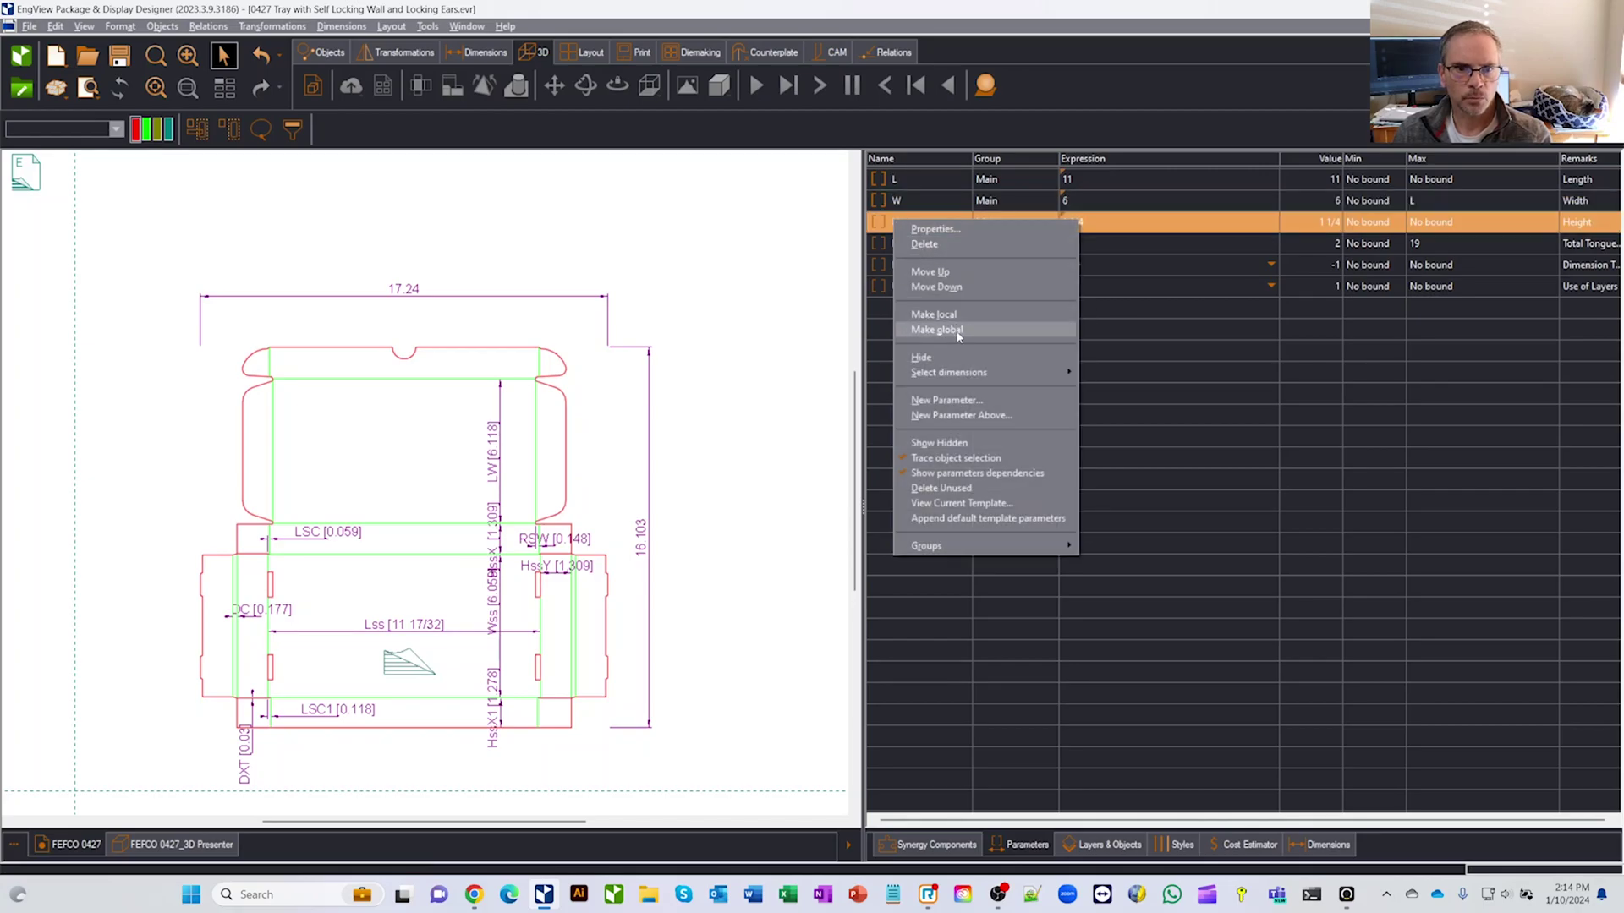
left_click(958, 331)
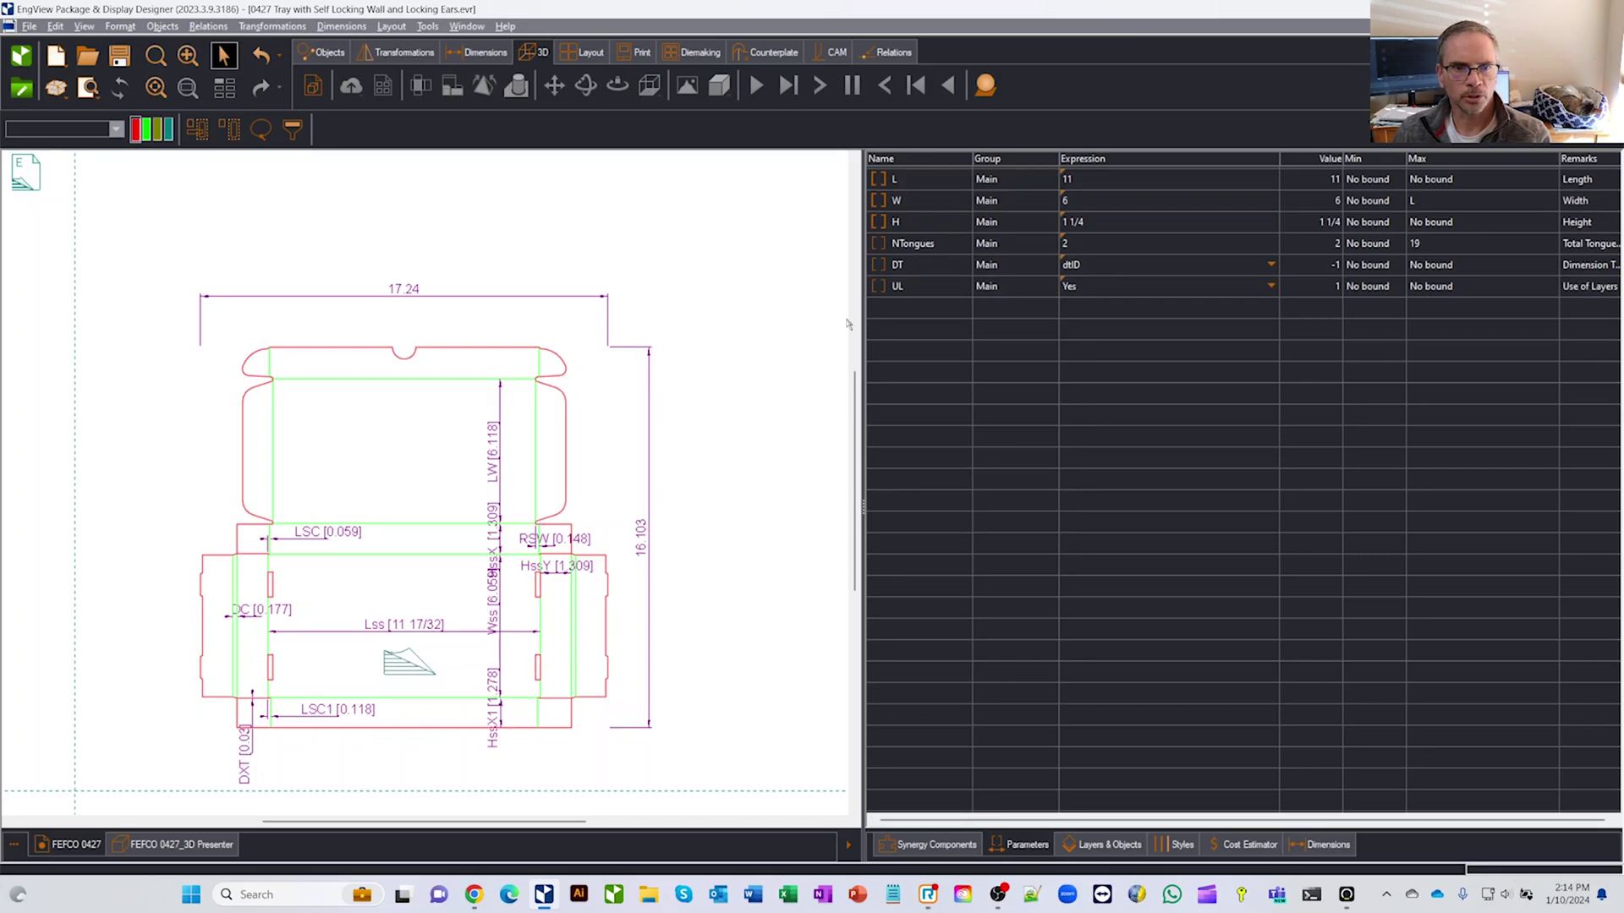
Add a new top-level drawing named 'Insert' beside the tray
right_click(291, 844)
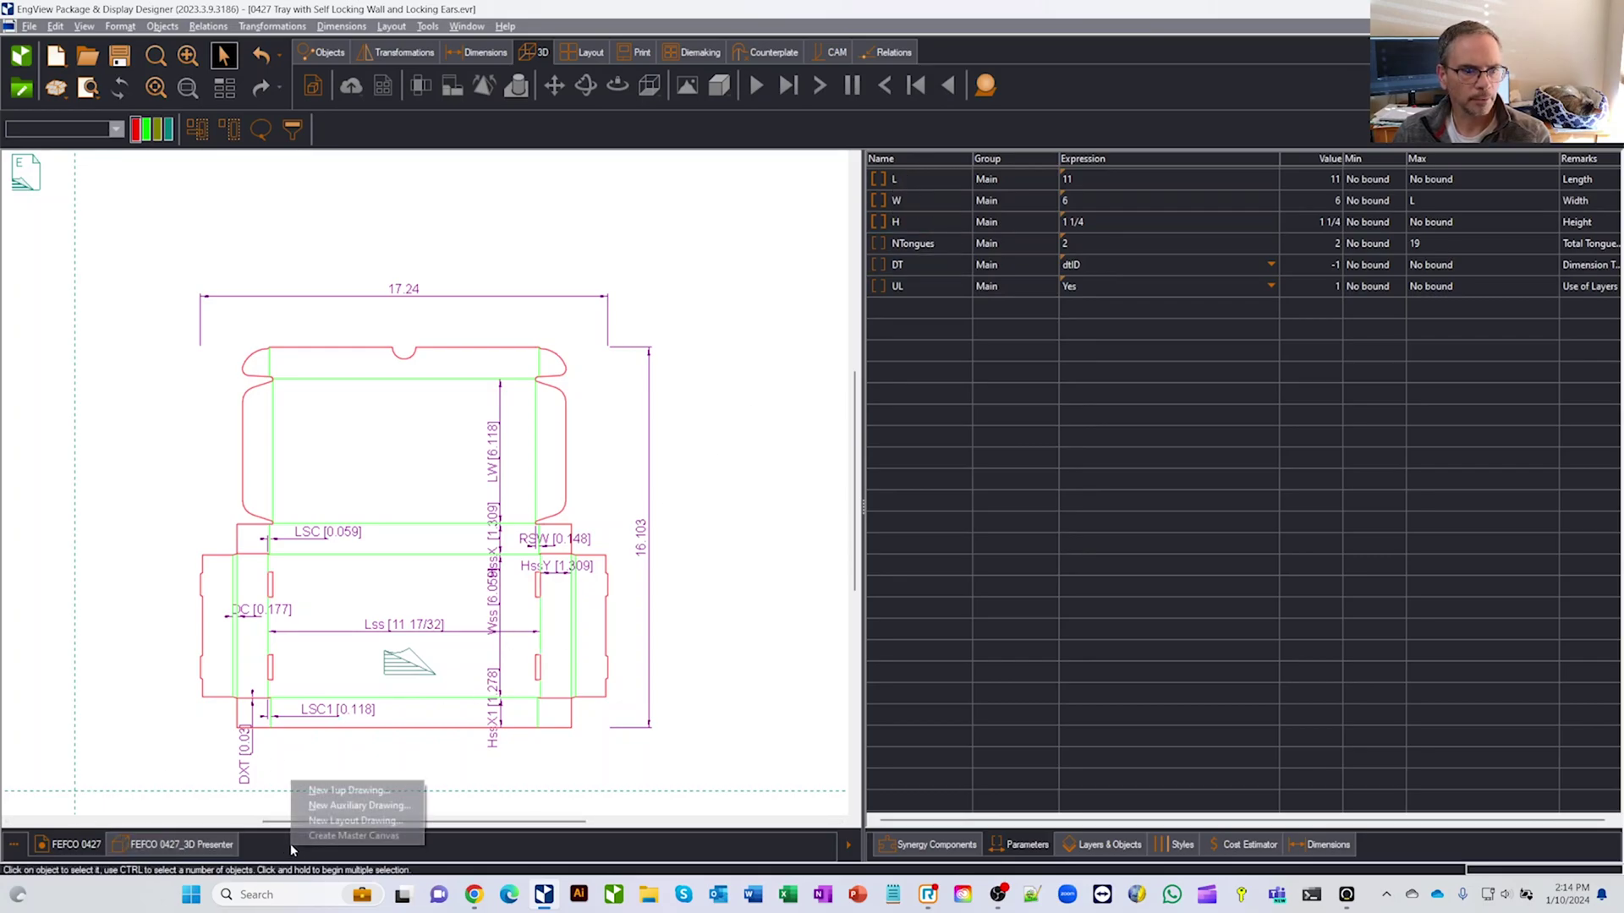
left_click(349, 791)
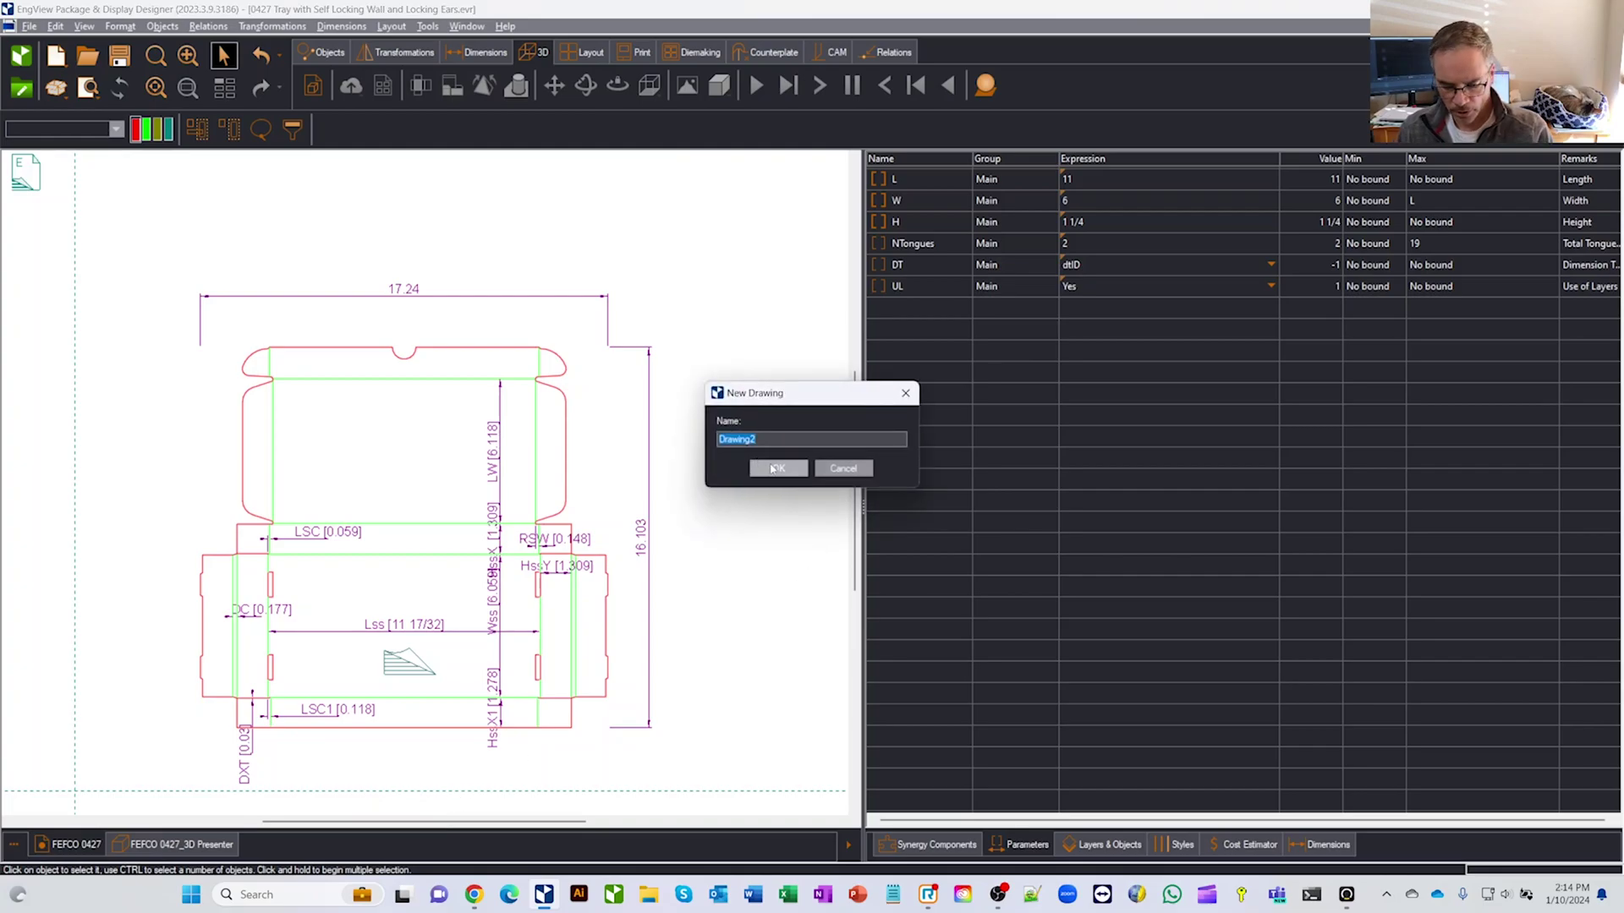
type("Insert")
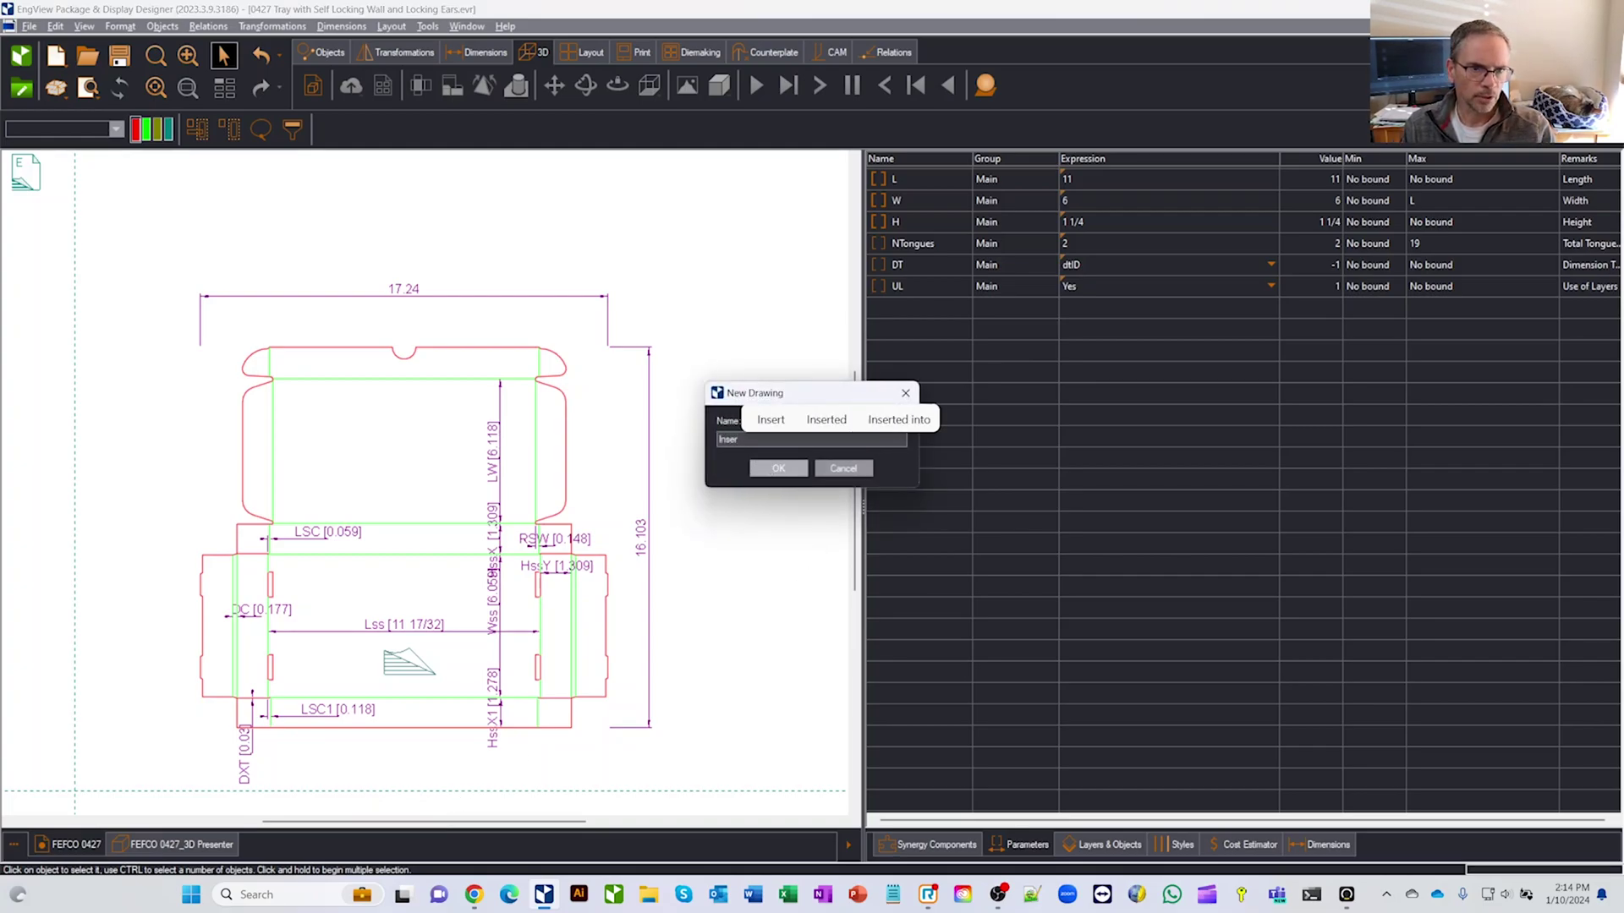
left_click(775, 469)
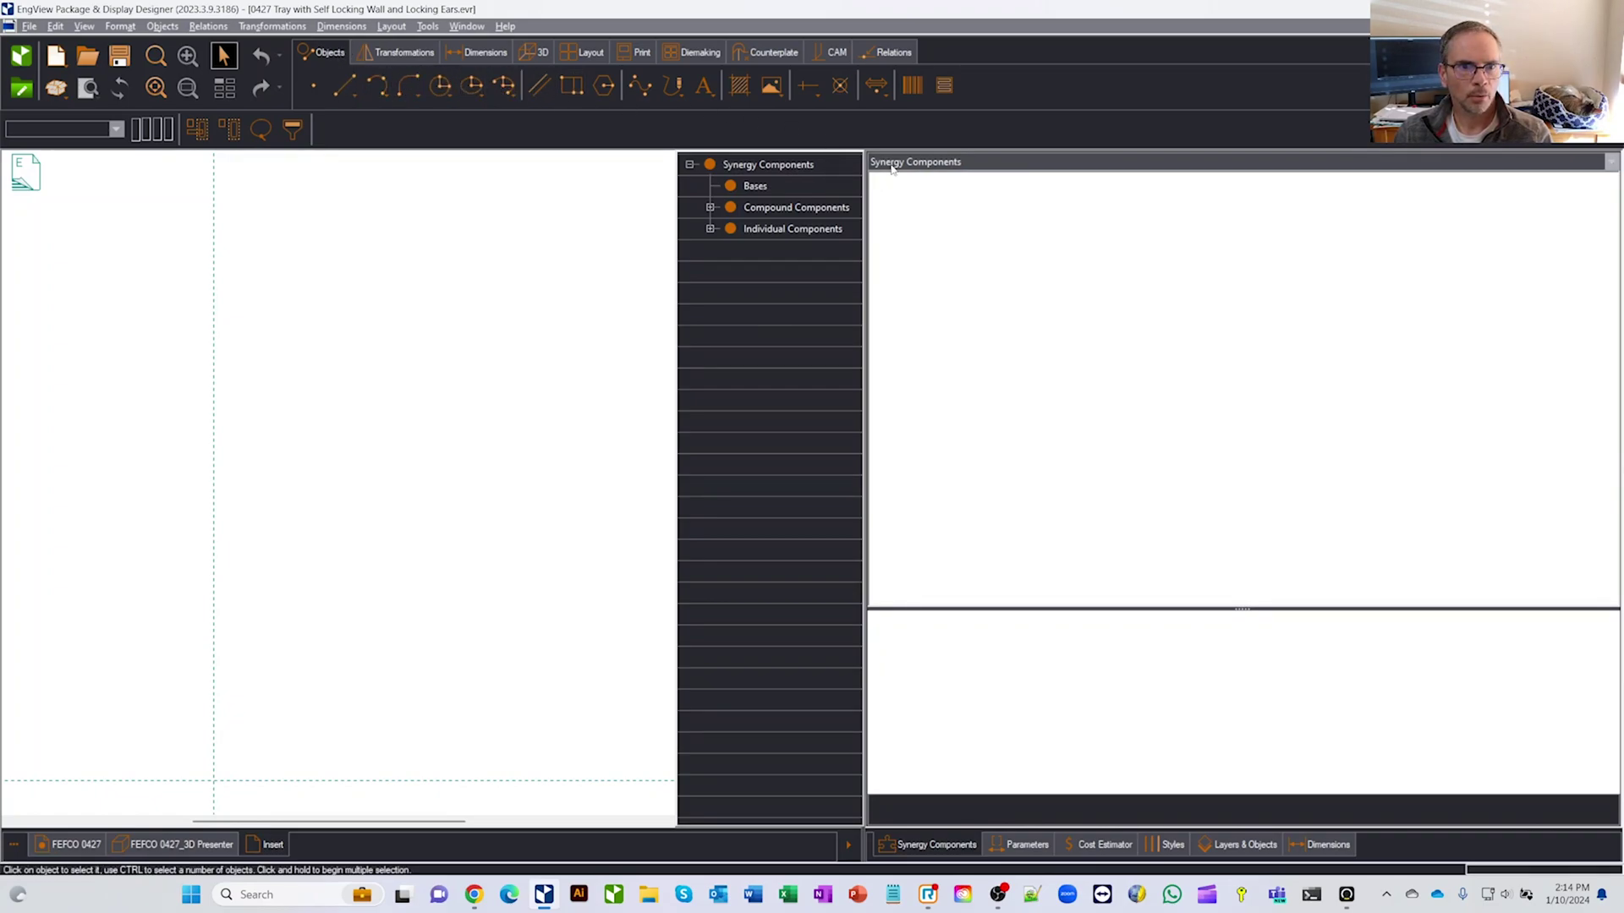
Drag the 04 Three Panels base from the Bases gallery into the Insert drawing
left_click(756, 188)
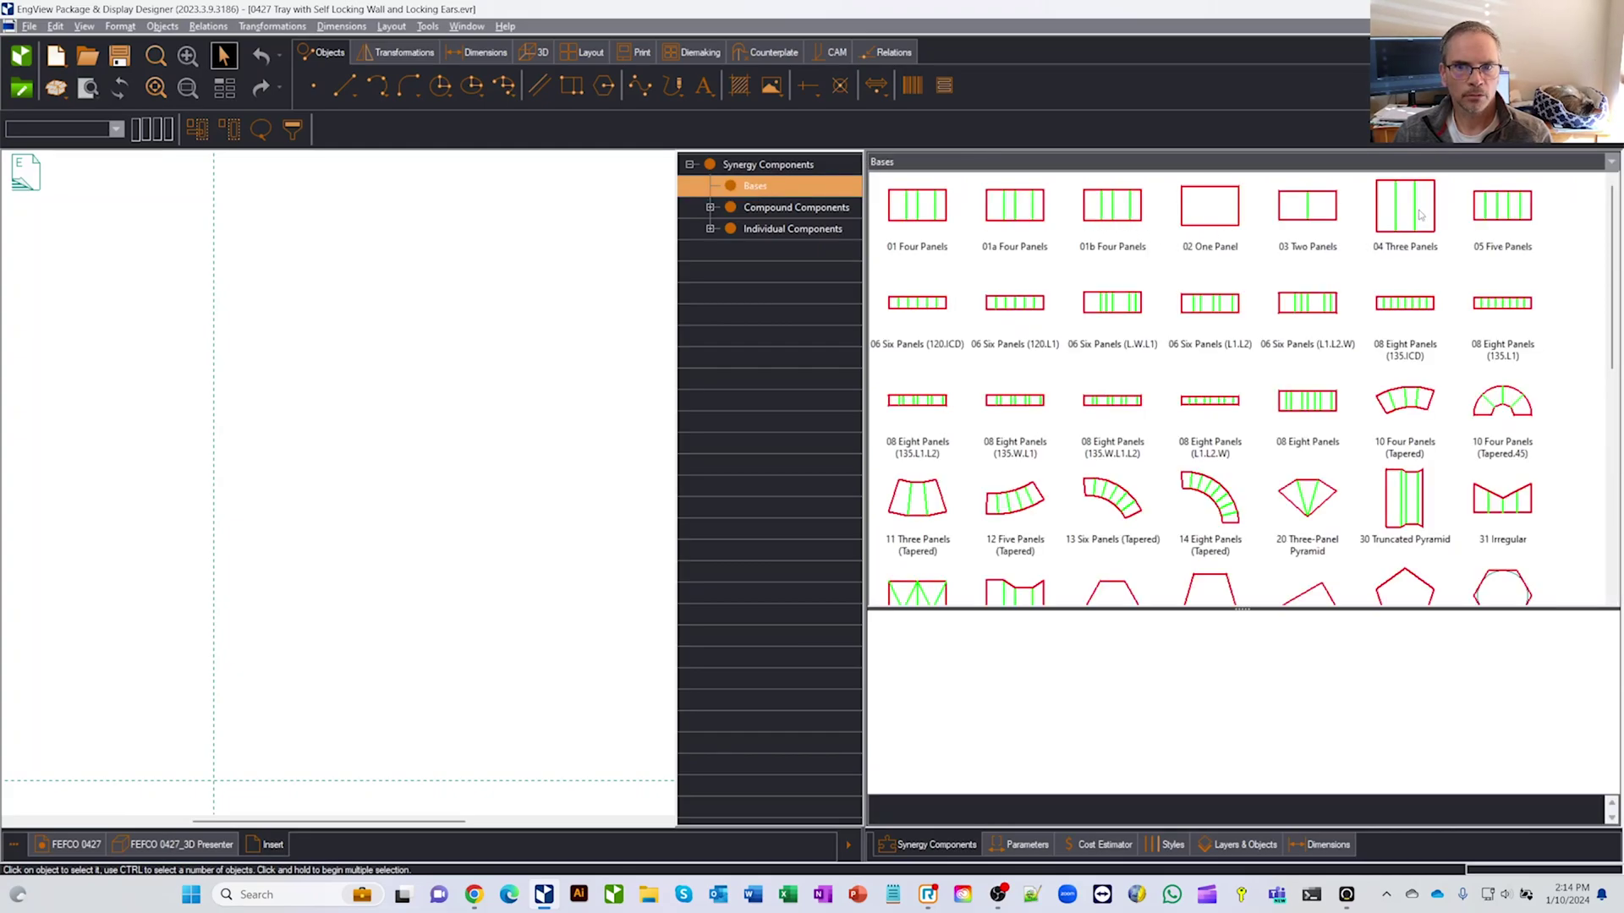
left_click(1414, 248)
left_click_drag(1411, 218, 88, 779)
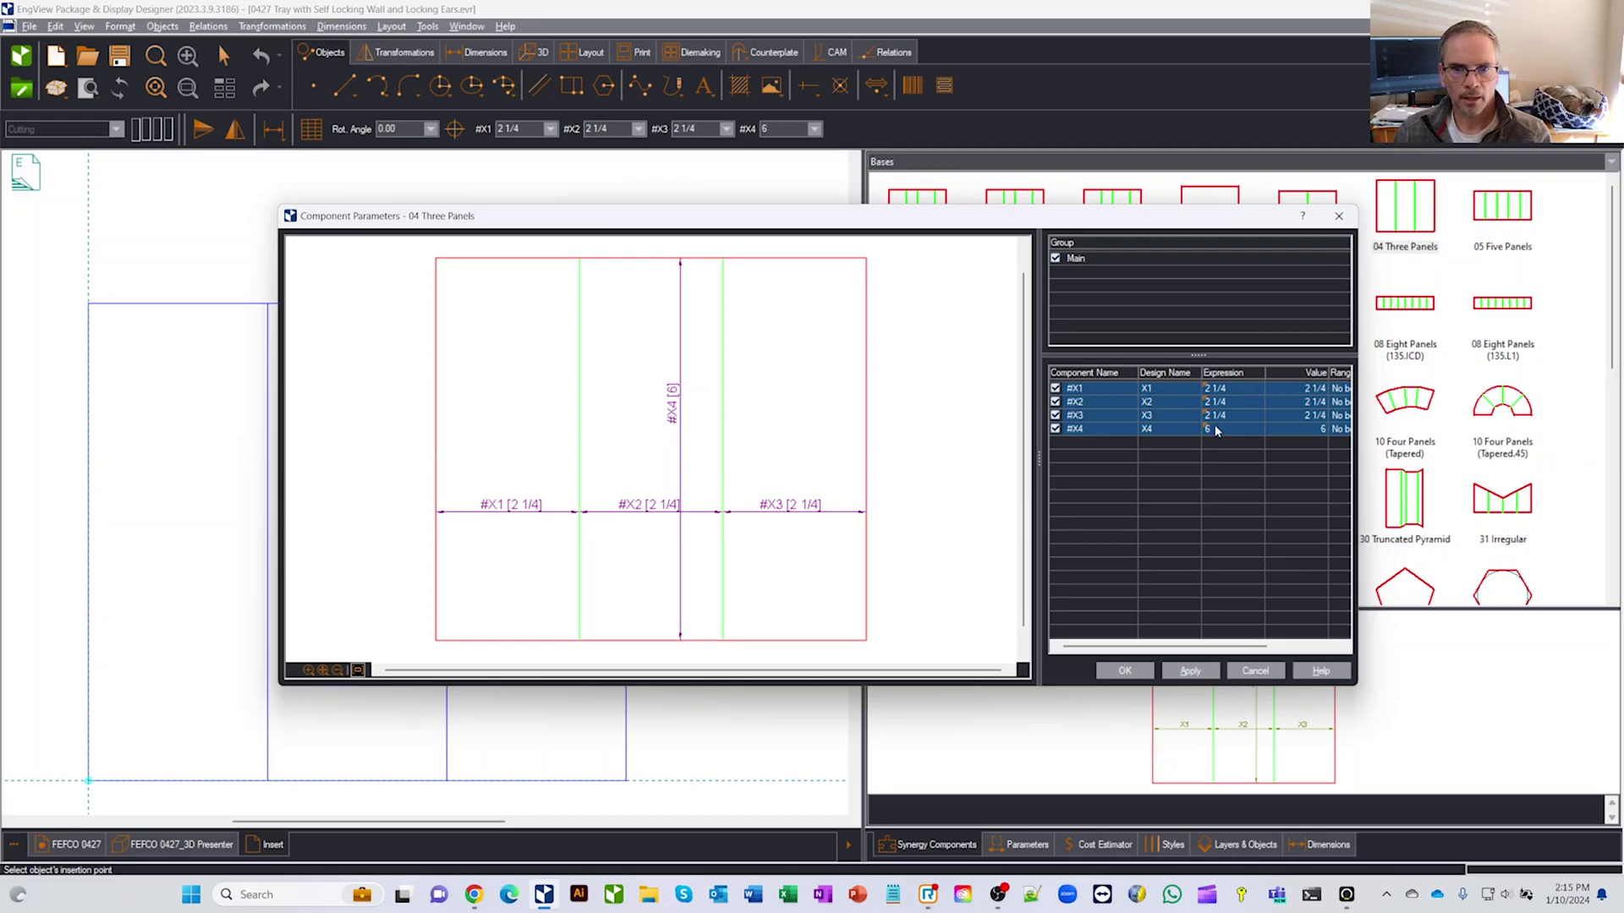
Keep X1–X4 as created parameters, confirm the three-panel base, and stop further placement
left_click(1056, 389)
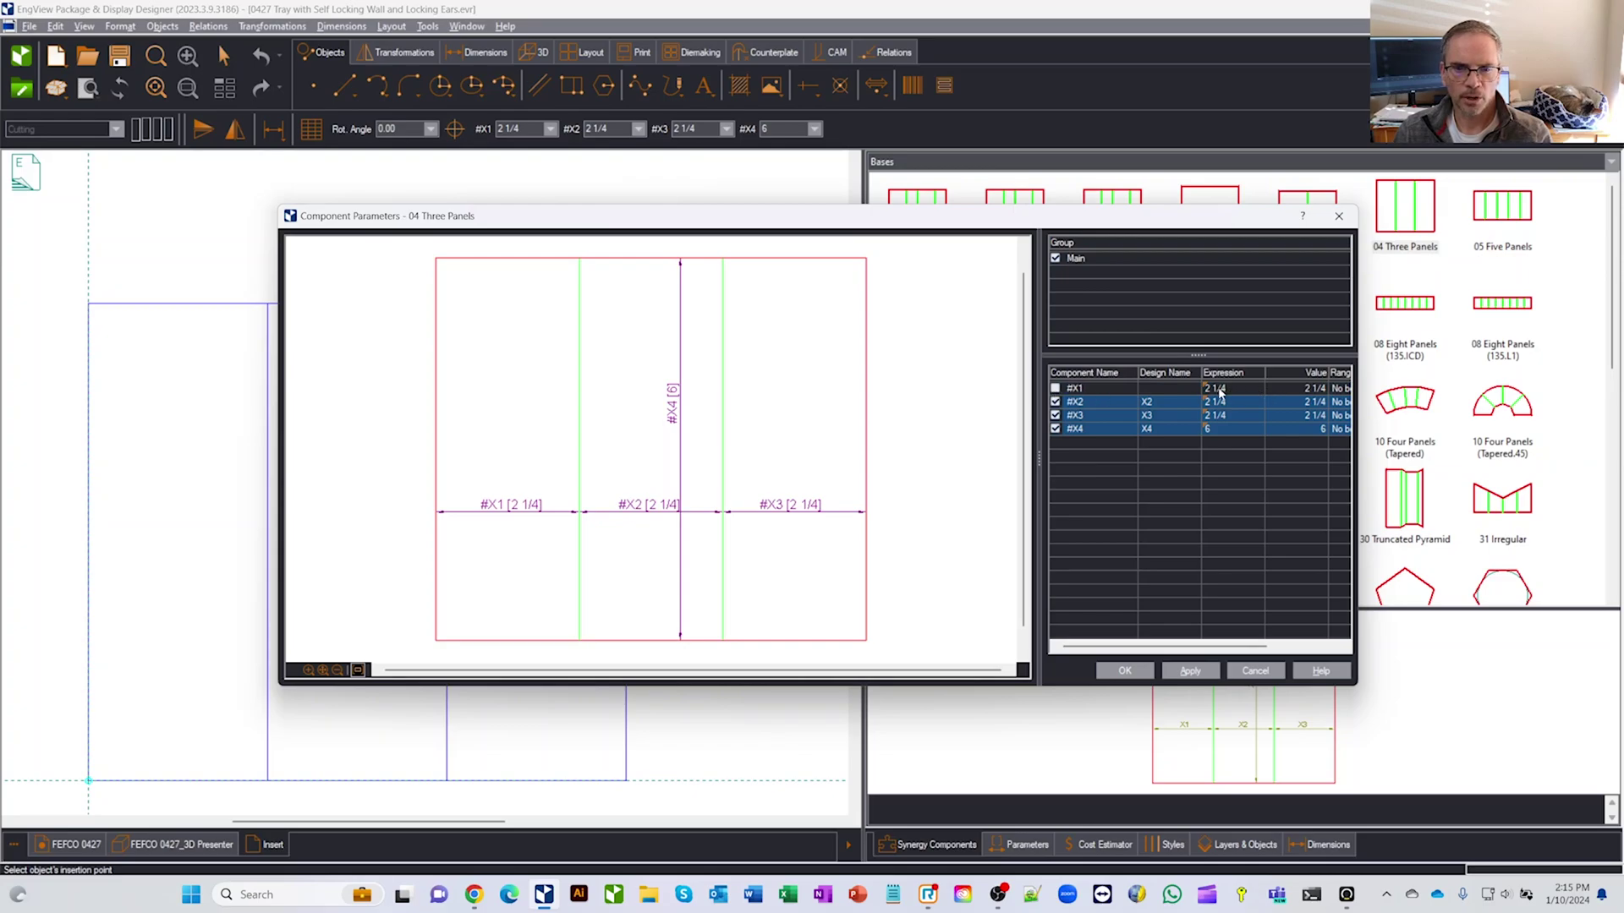
left_click(1056, 389)
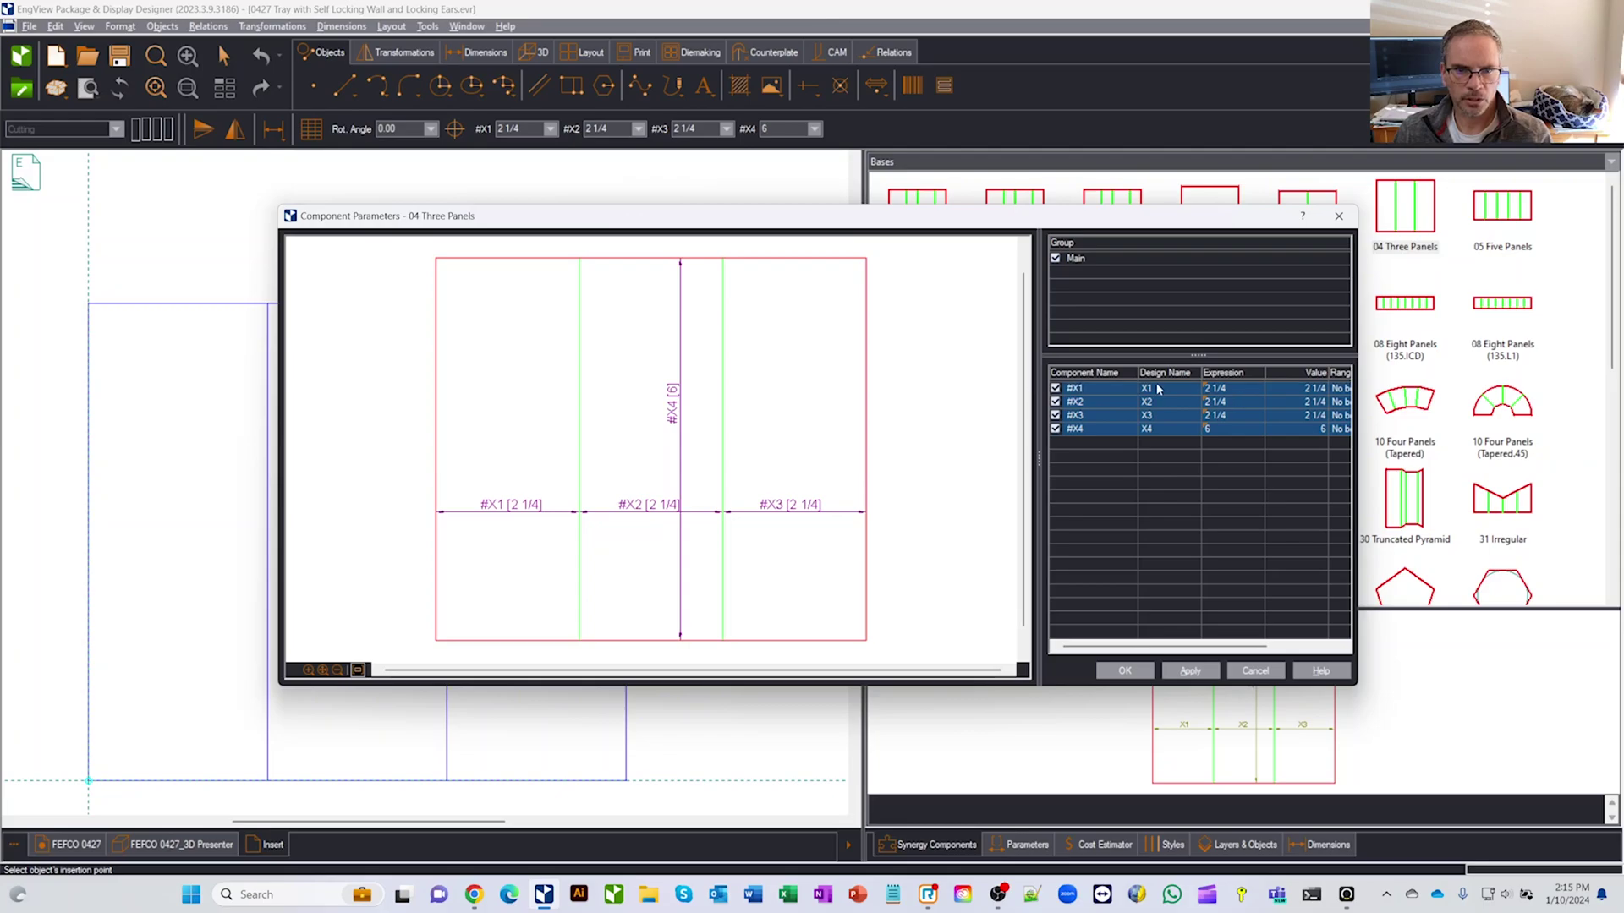
left_click(1125, 671)
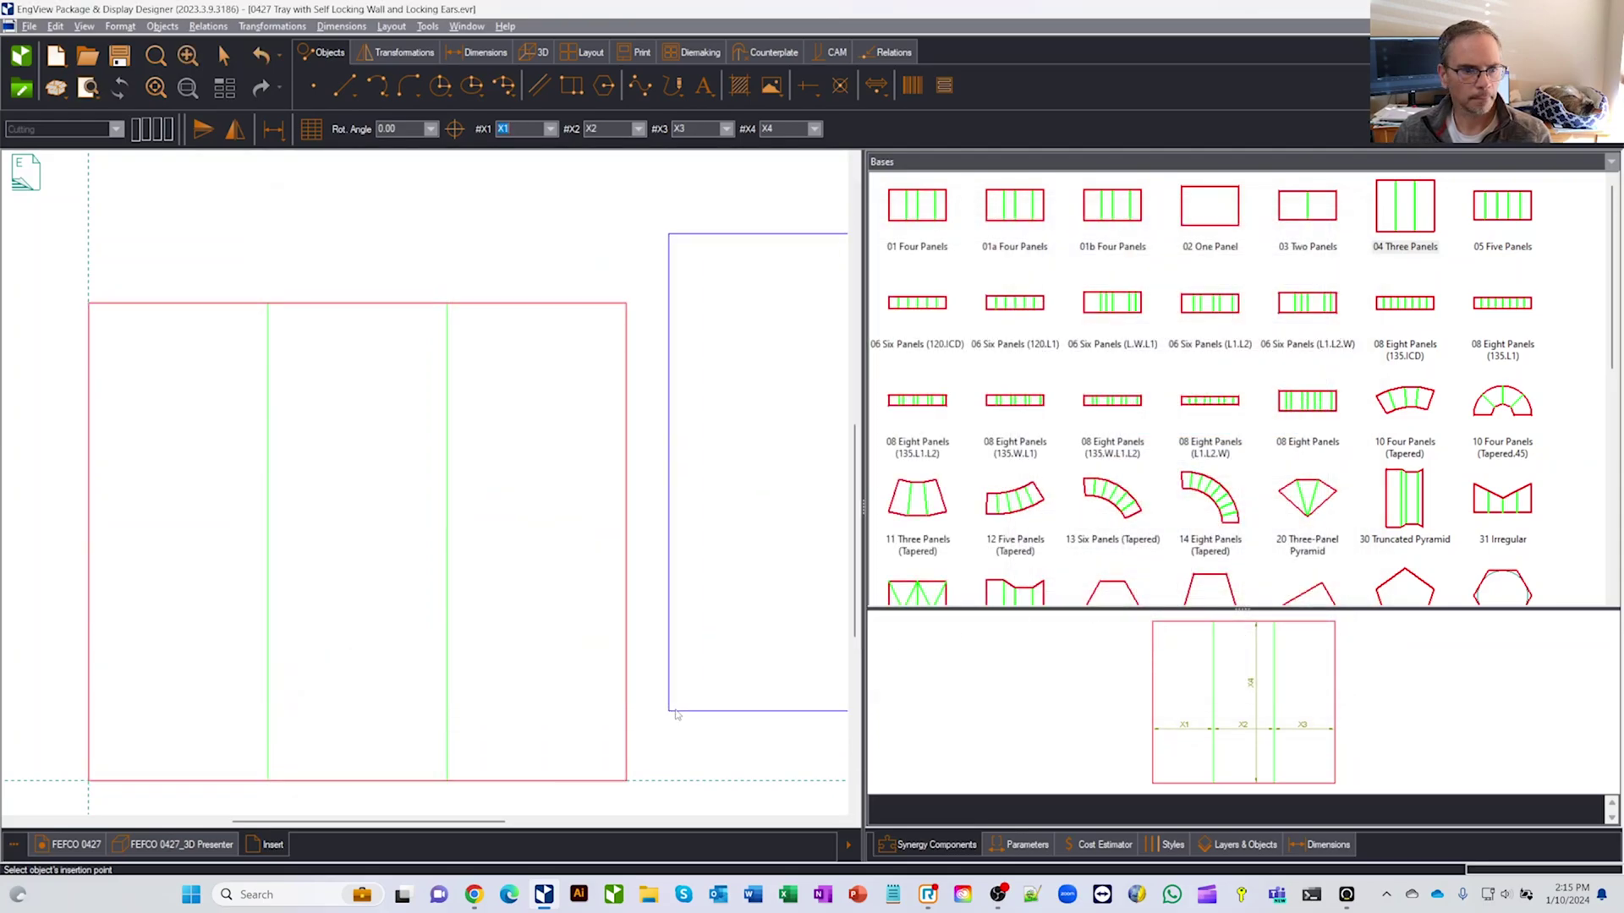
key("Escape")
Show Insert's parameter list, widen the drawing area, and select the base to display X1–X4
left_click(627, 381)
left_click(670, 490)
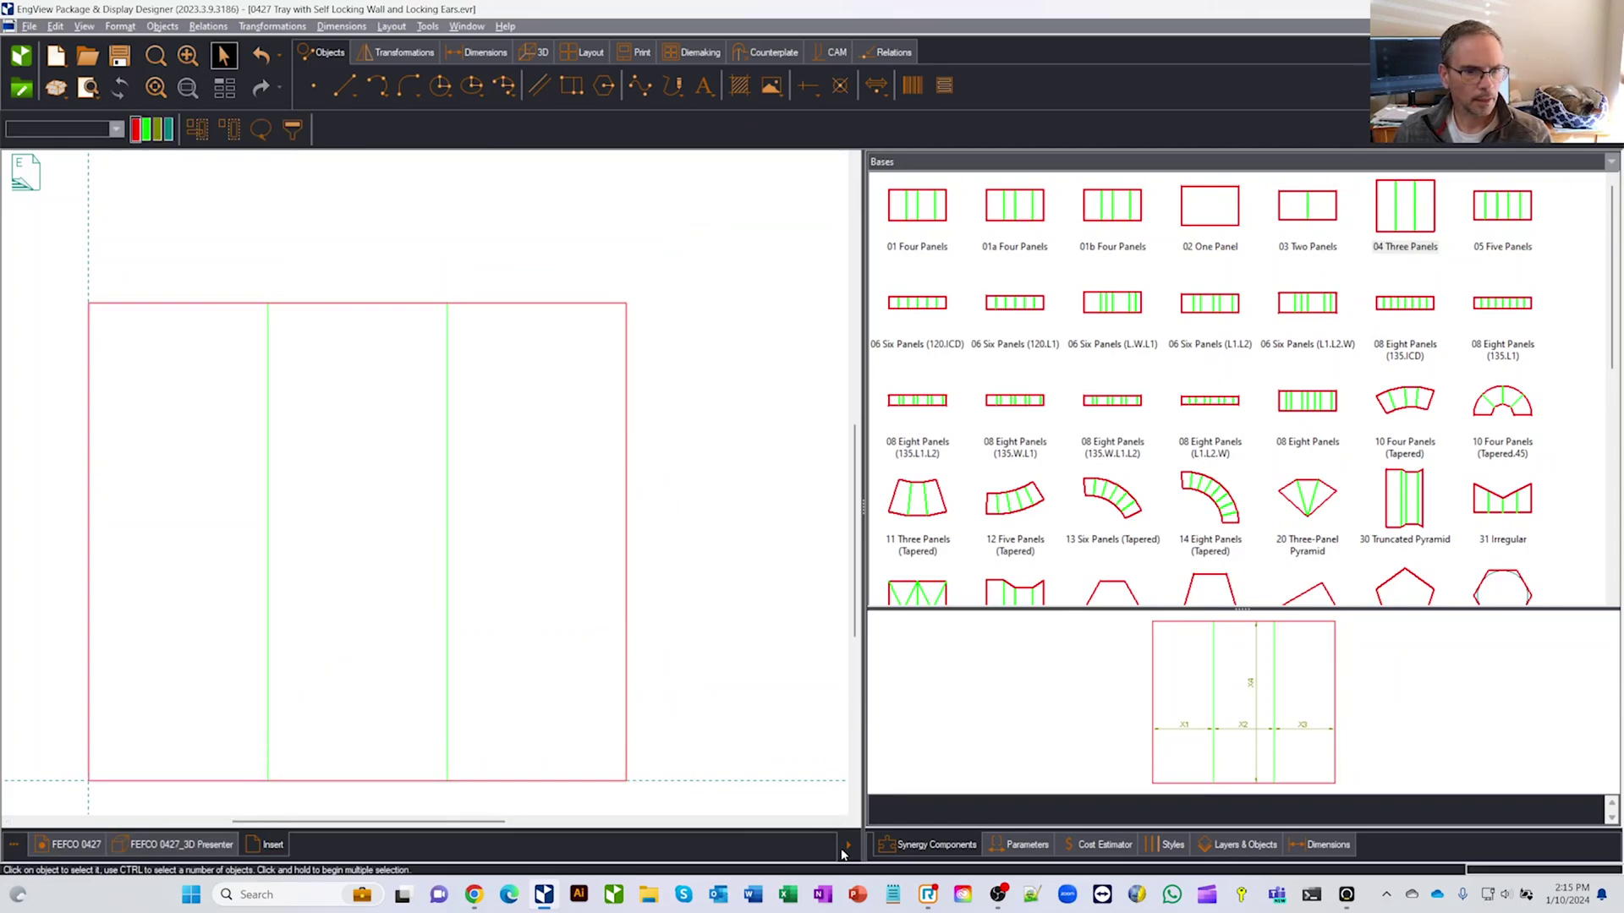
left_click(1023, 844)
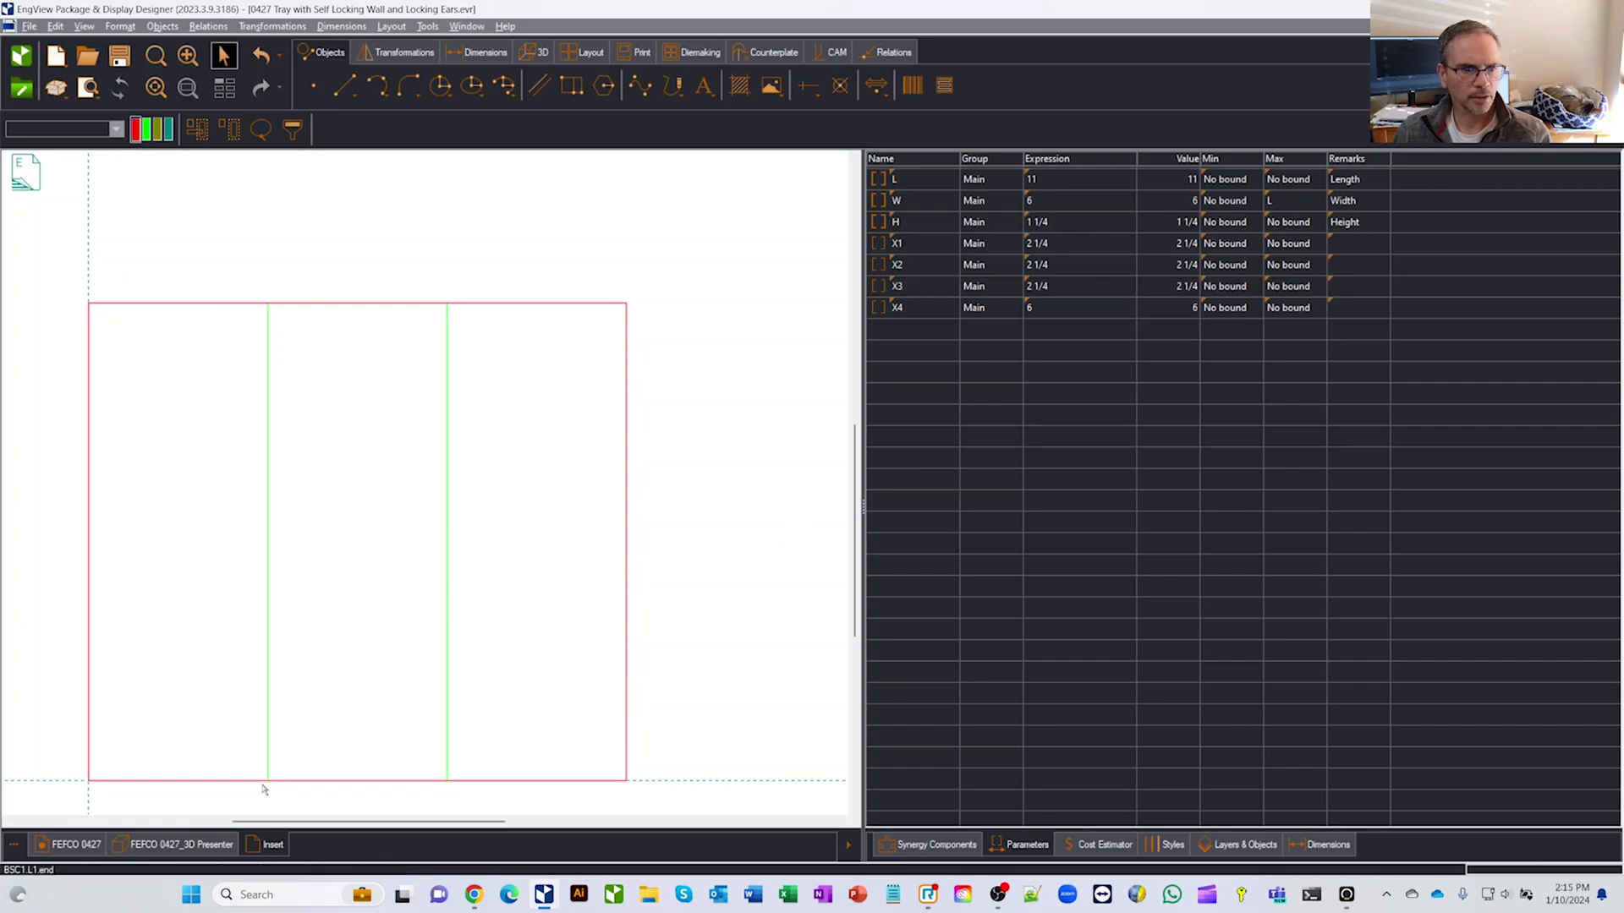
left_click_drag(860, 427, 942, 457)
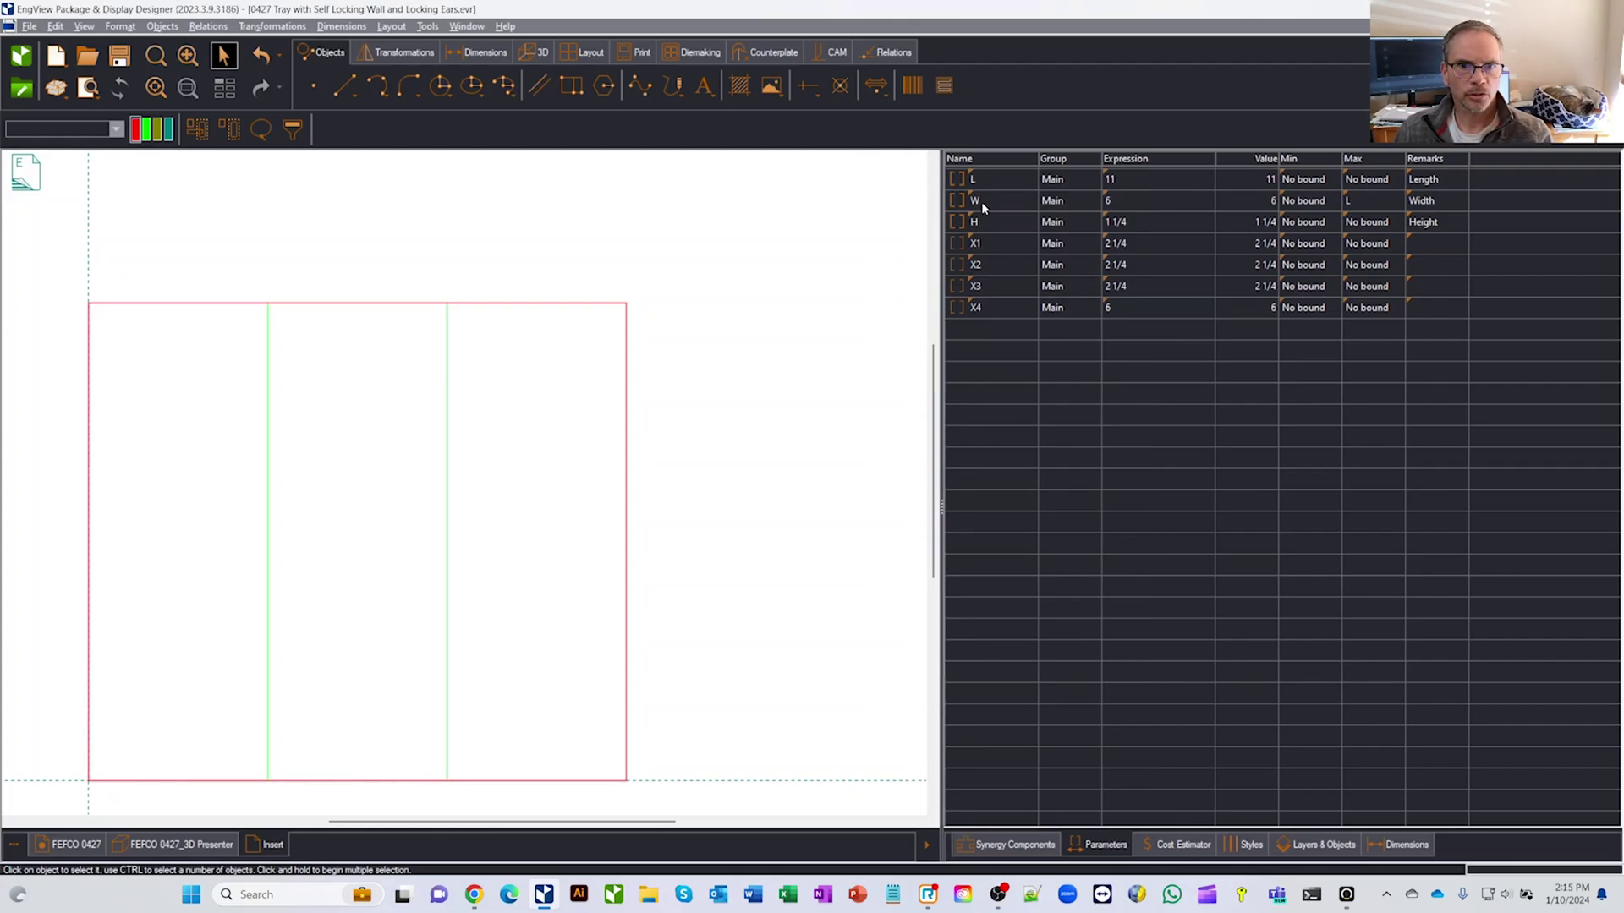
left_click(532, 304)
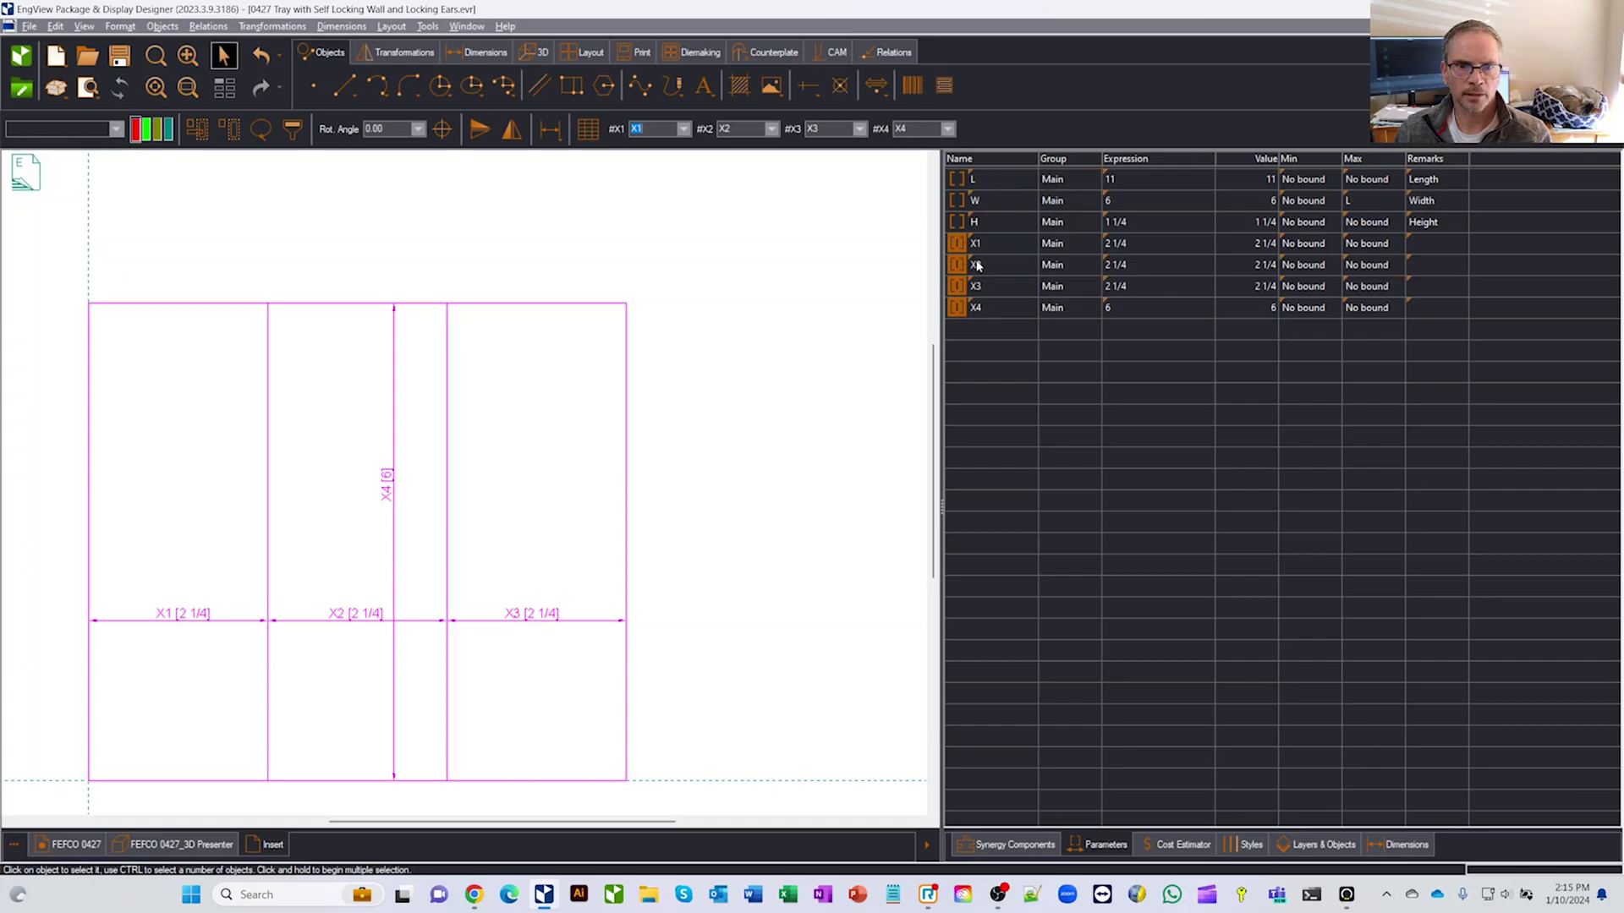
Set the X2 expression to L (11) and the X4 expression to W
left_click(1143, 263)
left_click(1143, 263)
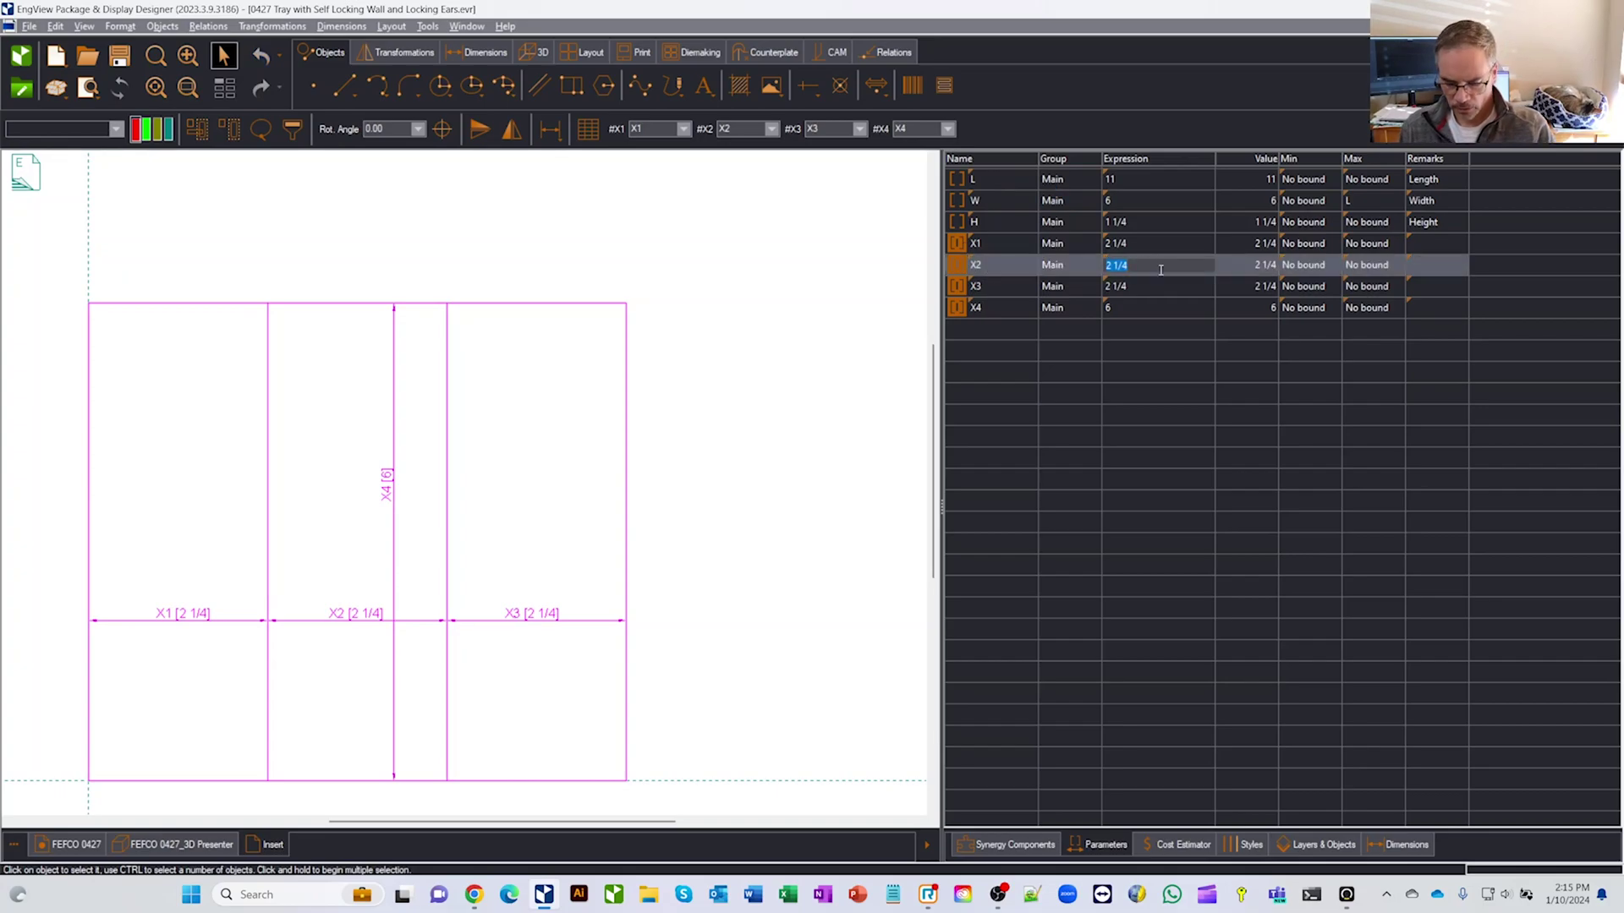
type("L")
left_click(1159, 308)
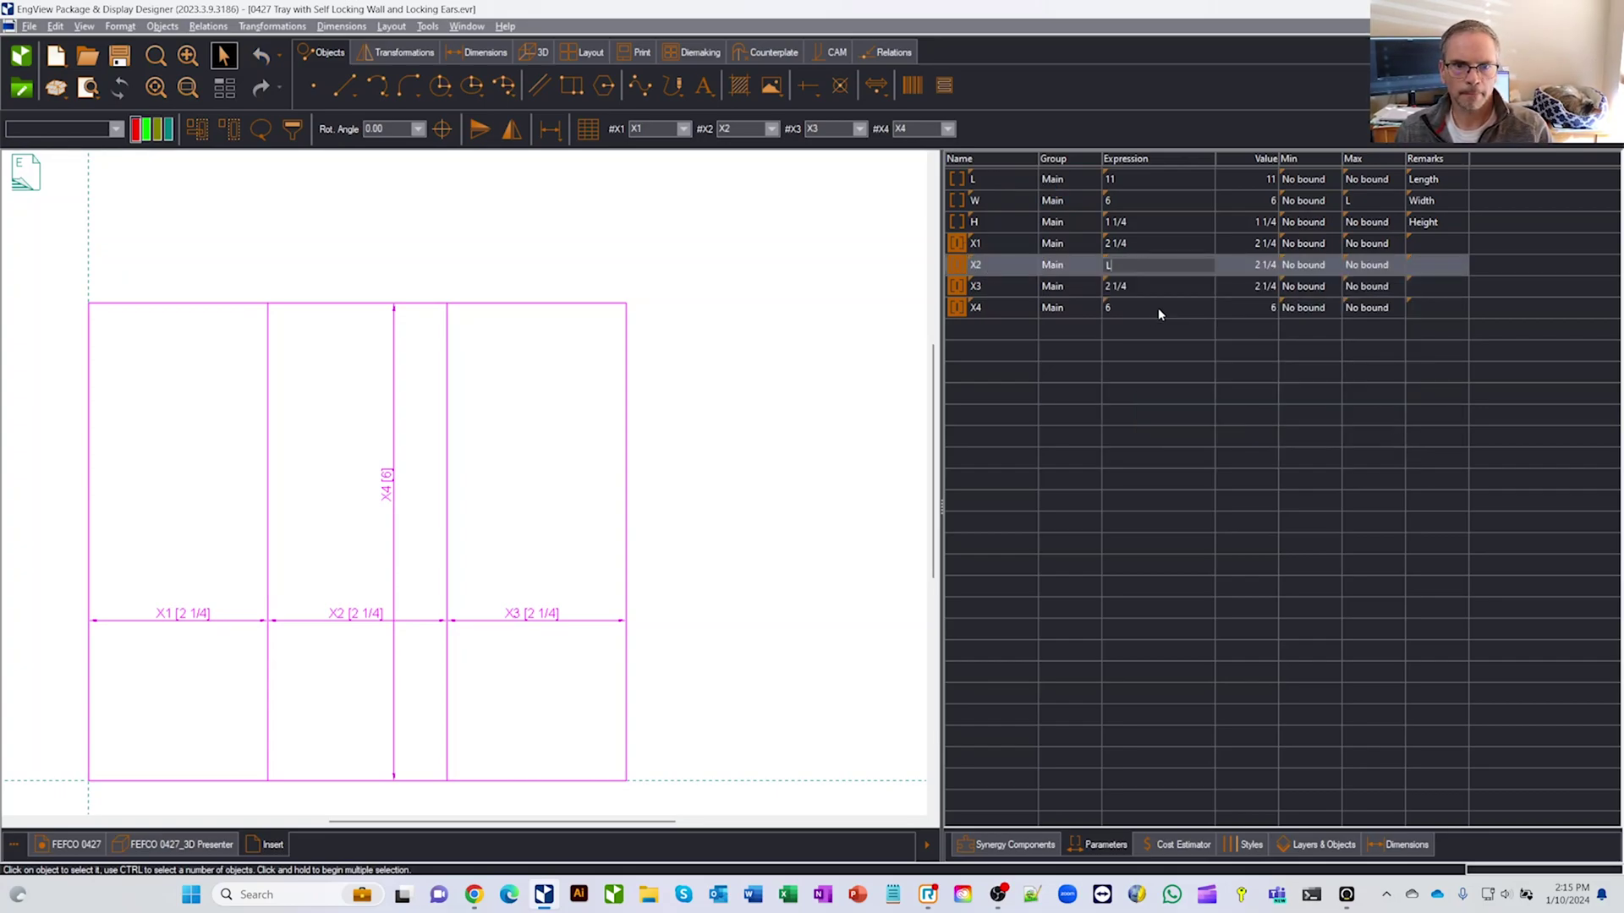
key("Return")
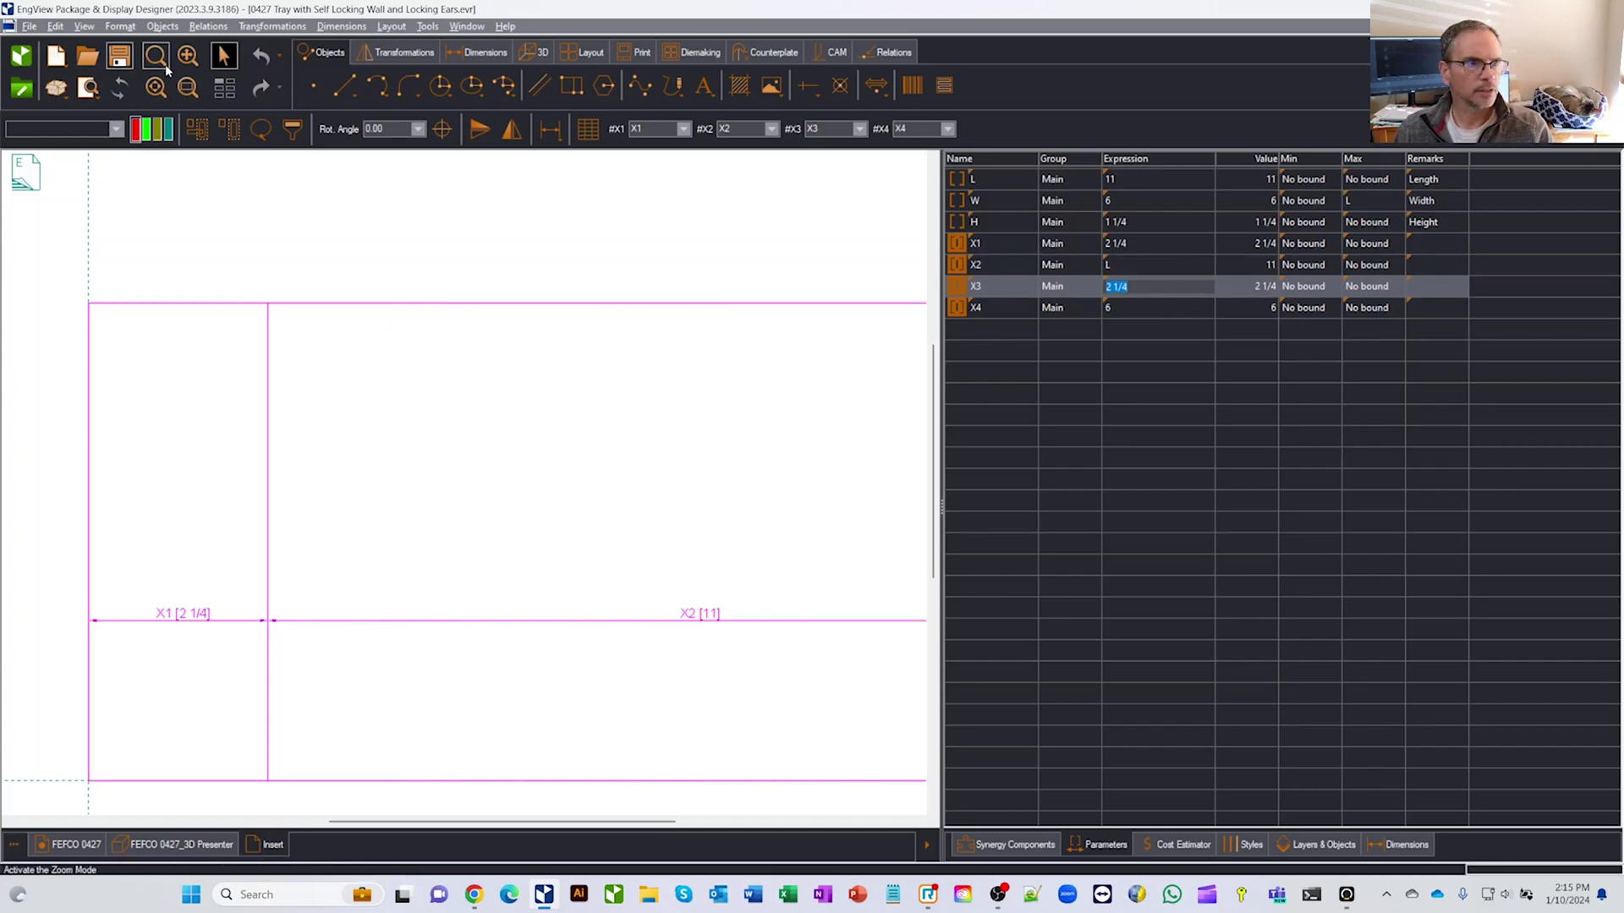
left_click(188, 87)
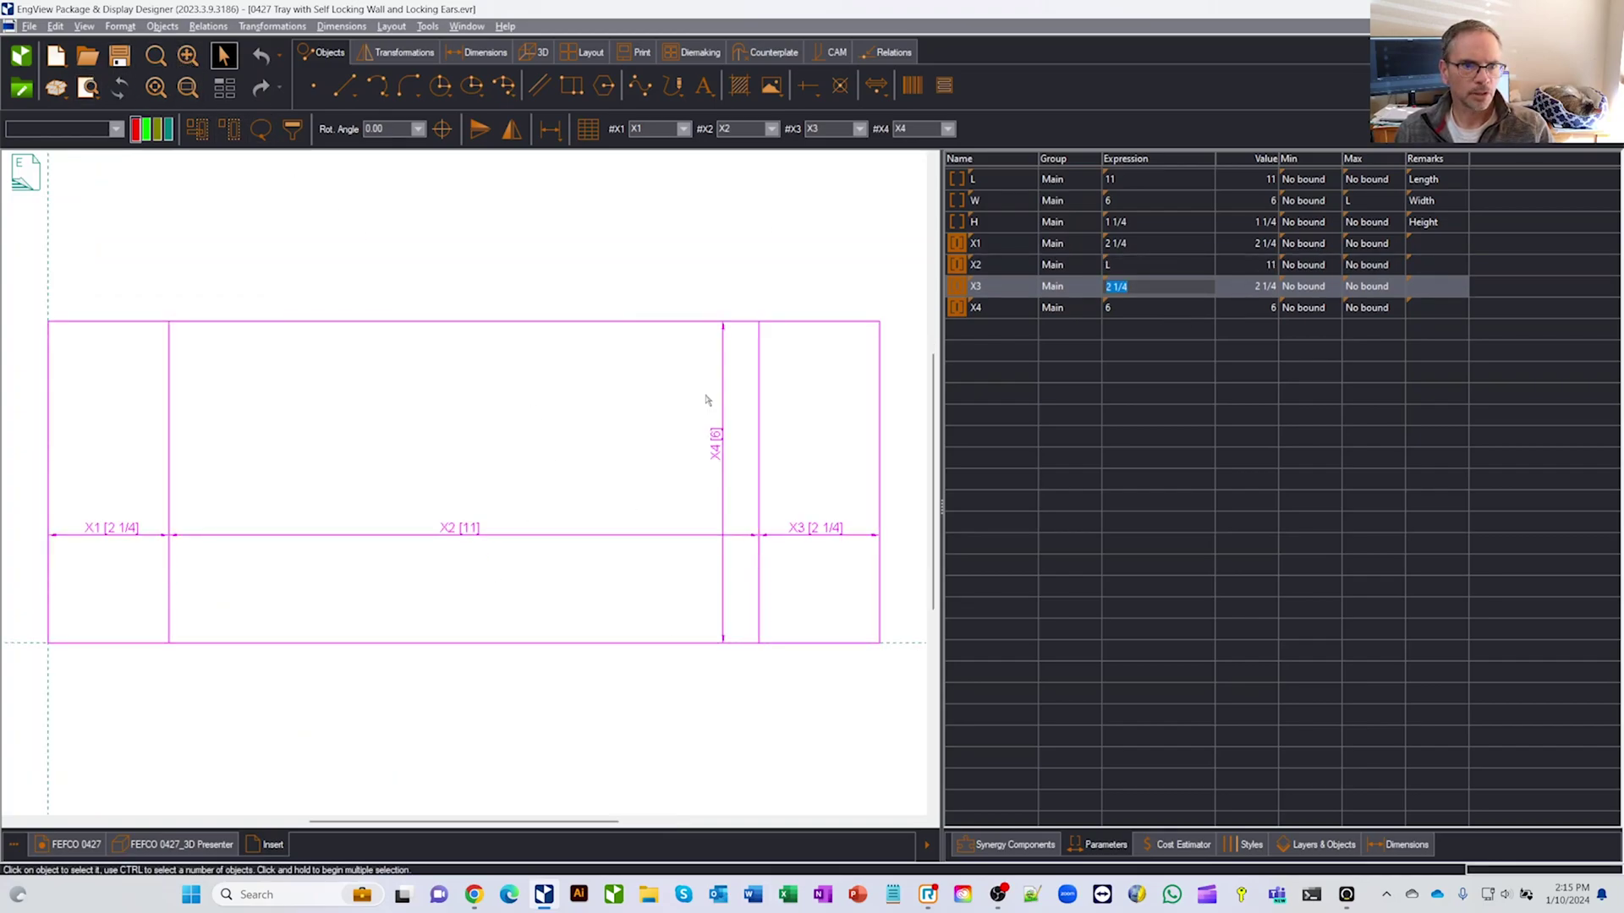
left_click(990, 309)
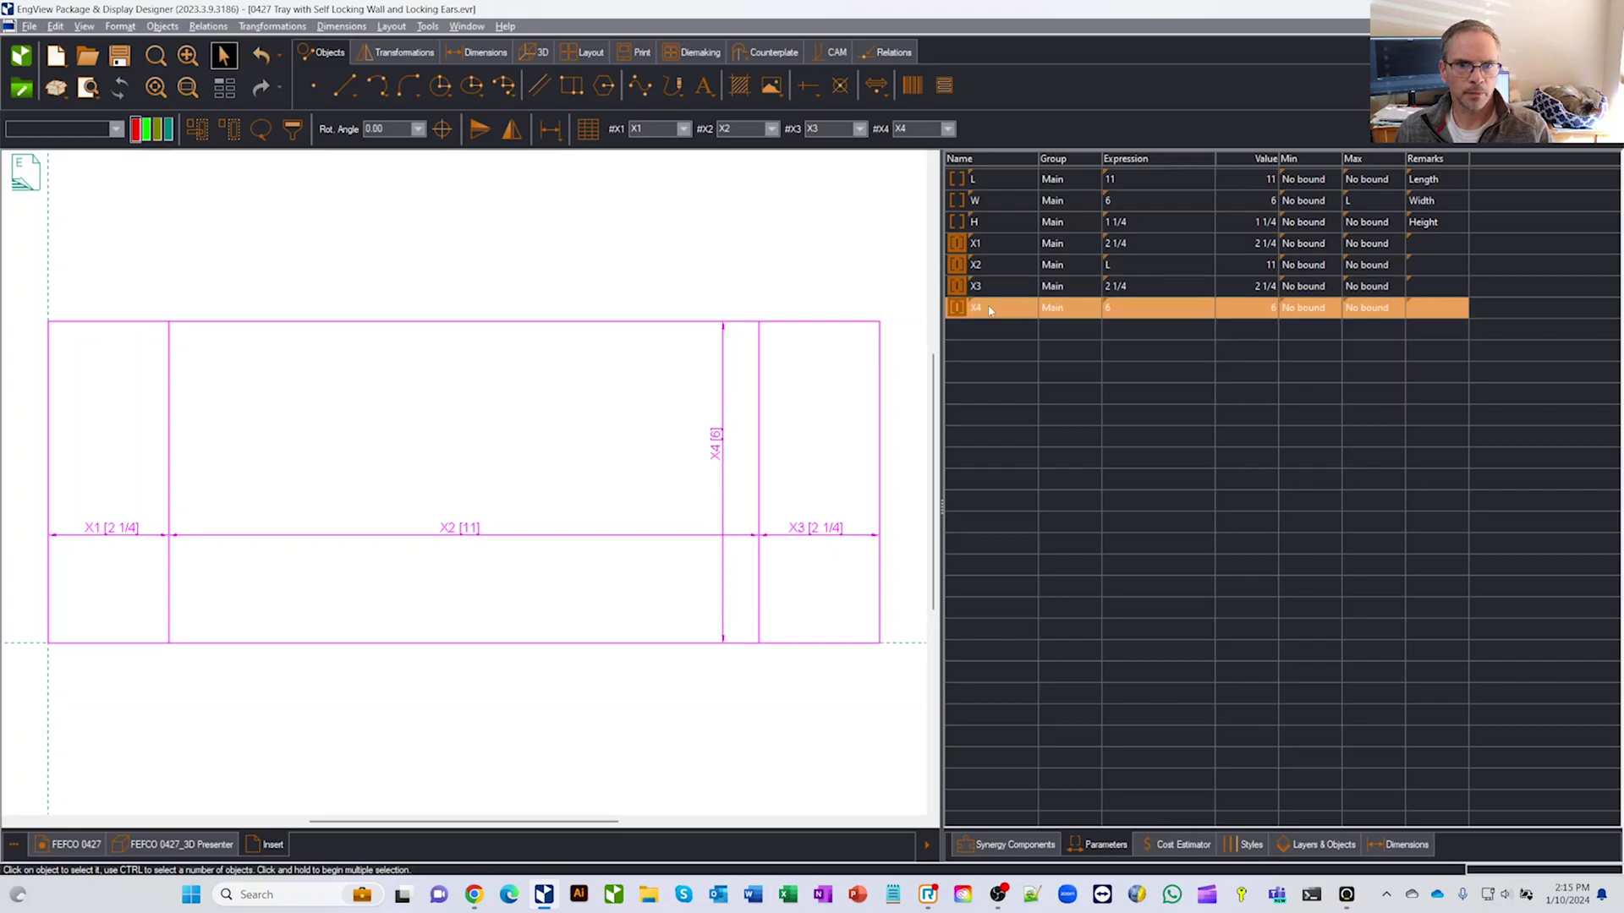
left_click(1136, 309)
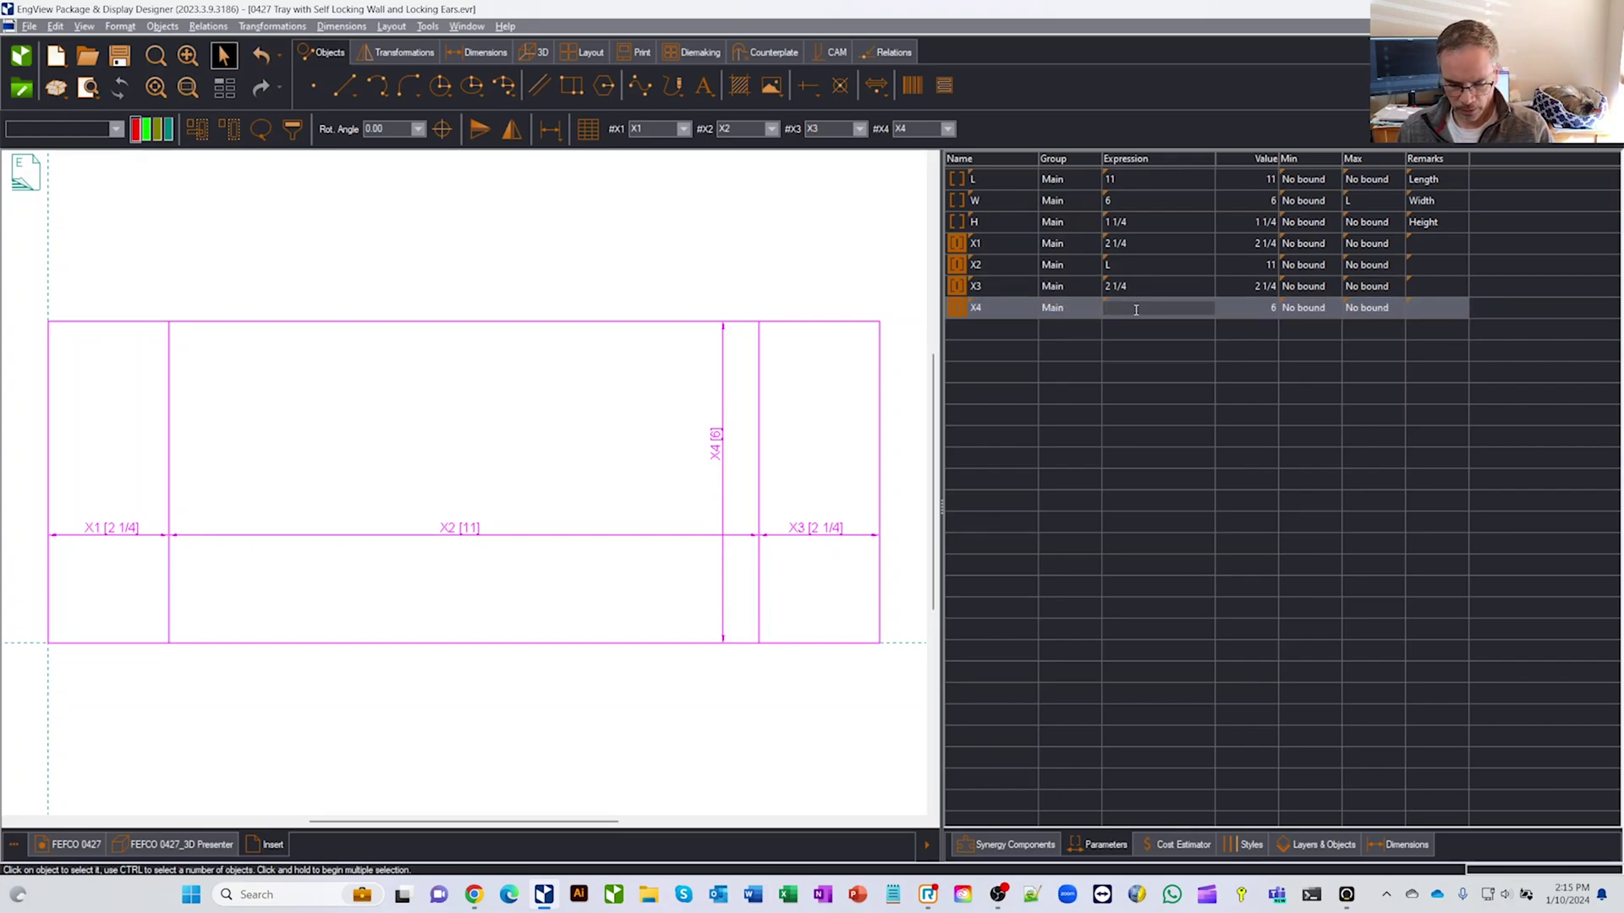
type("W")
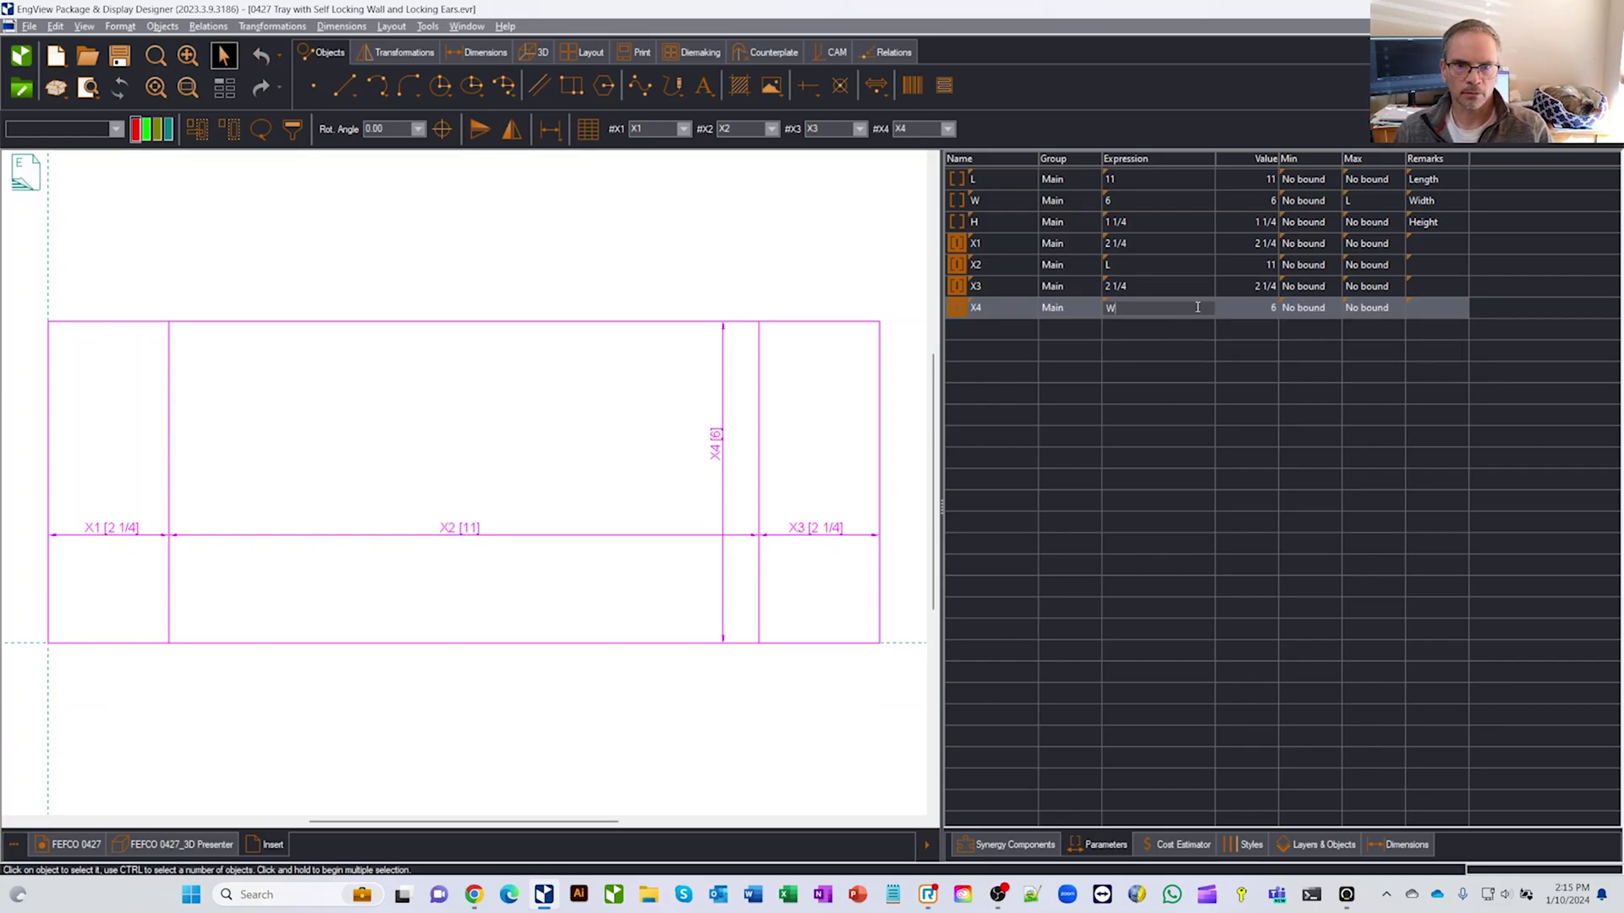
left_click(1143, 353)
Set both X1 and X3 expressions to H/2, giving 5/8
left_click(1149, 287)
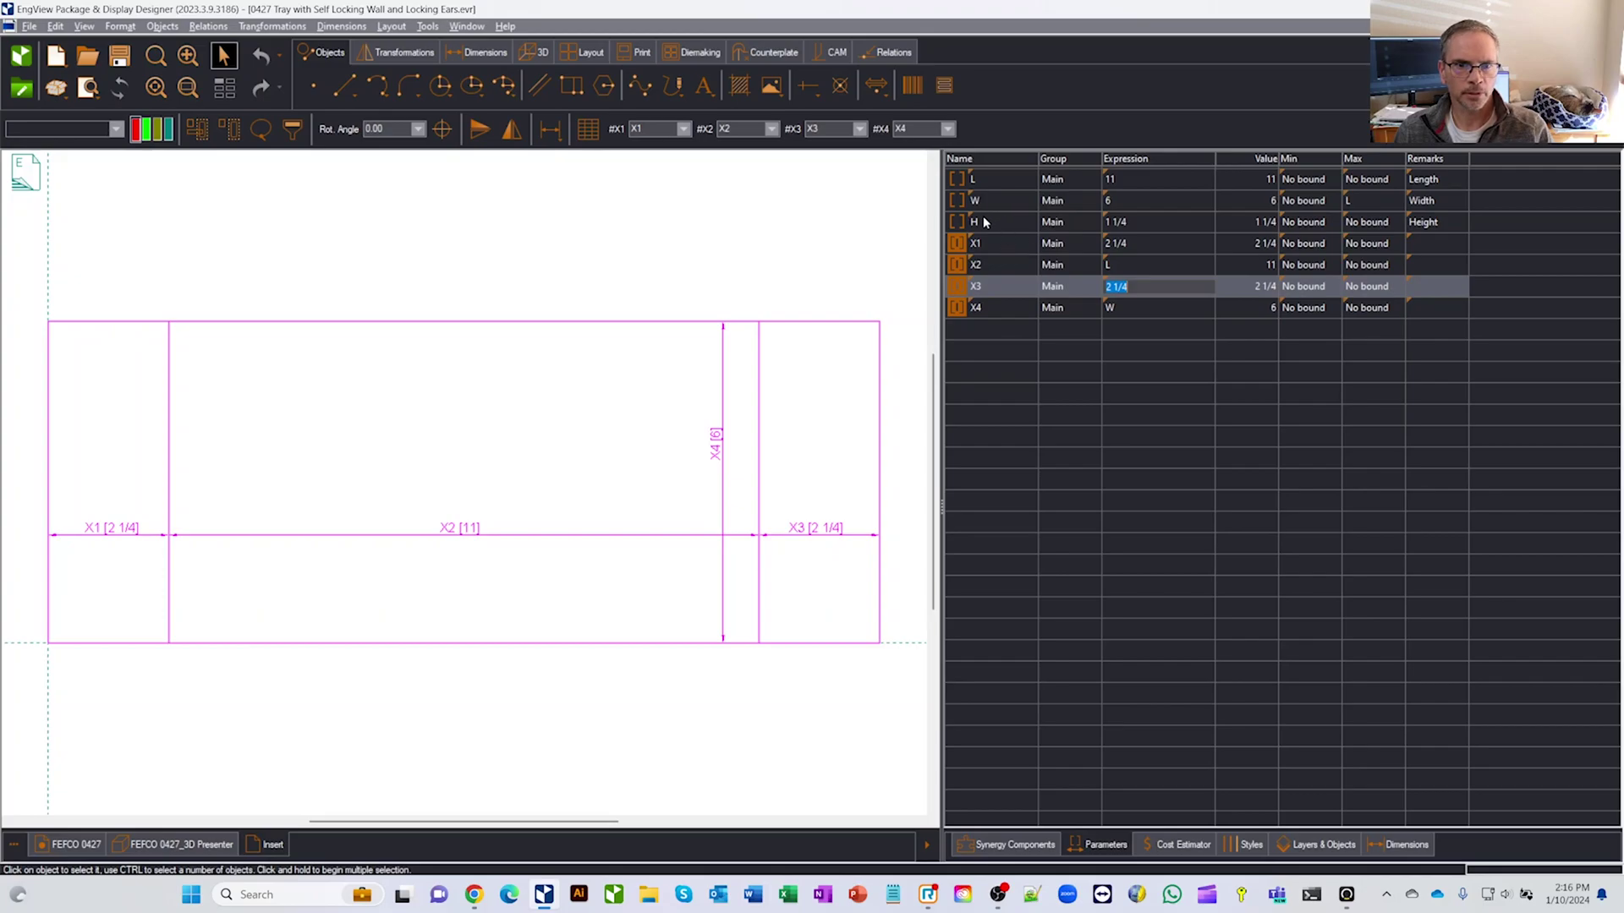
left_click(1021, 223)
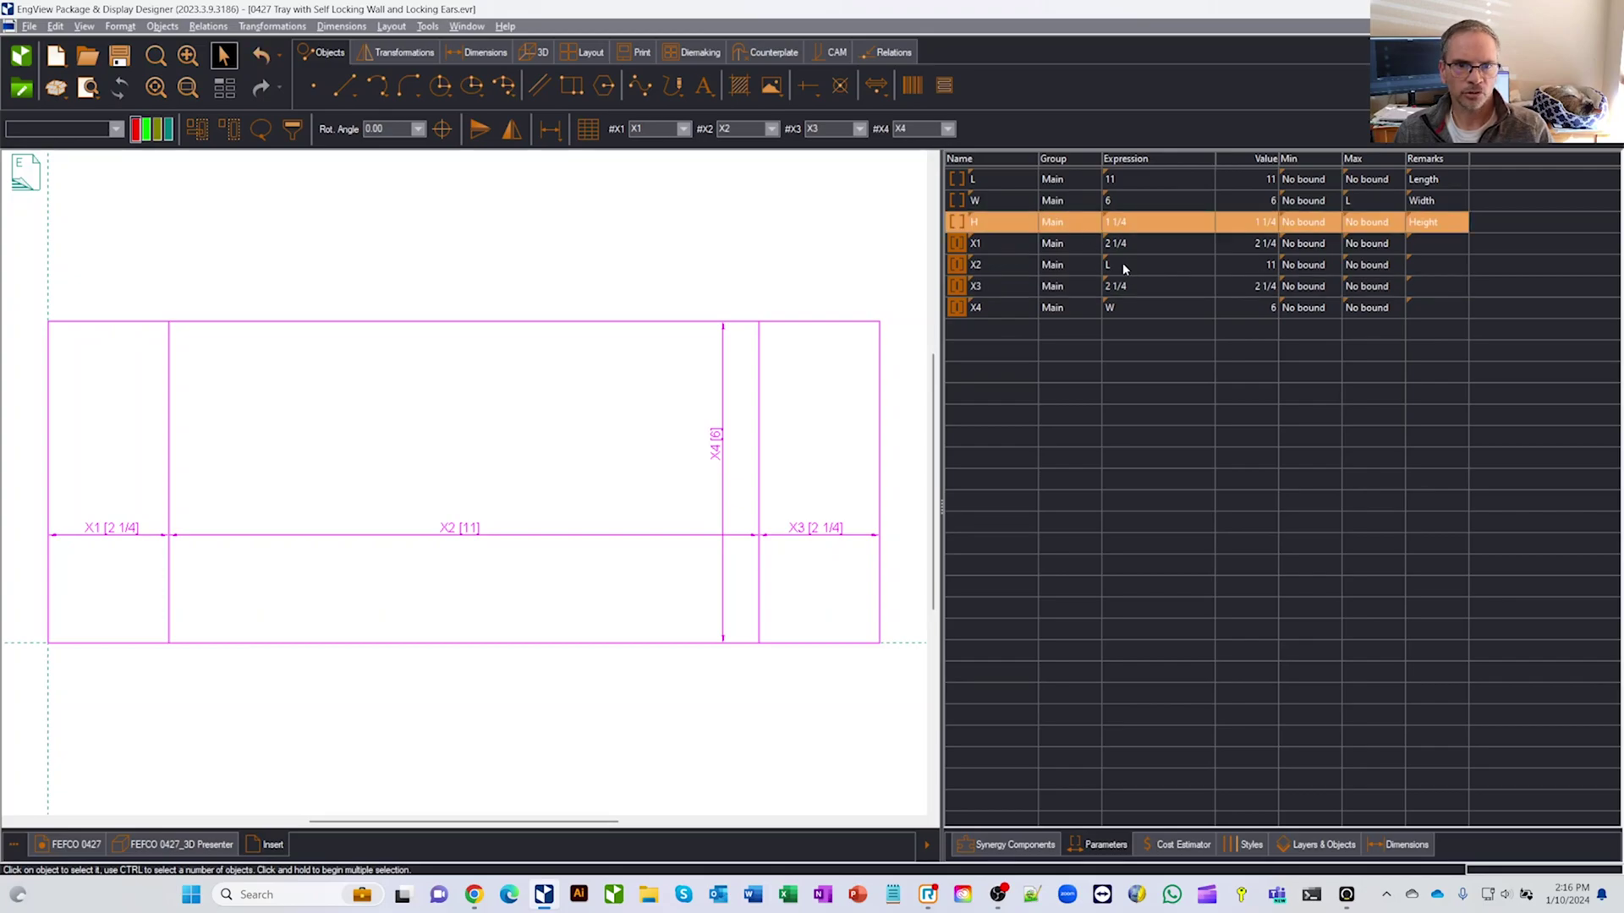
double_click(1154, 243)
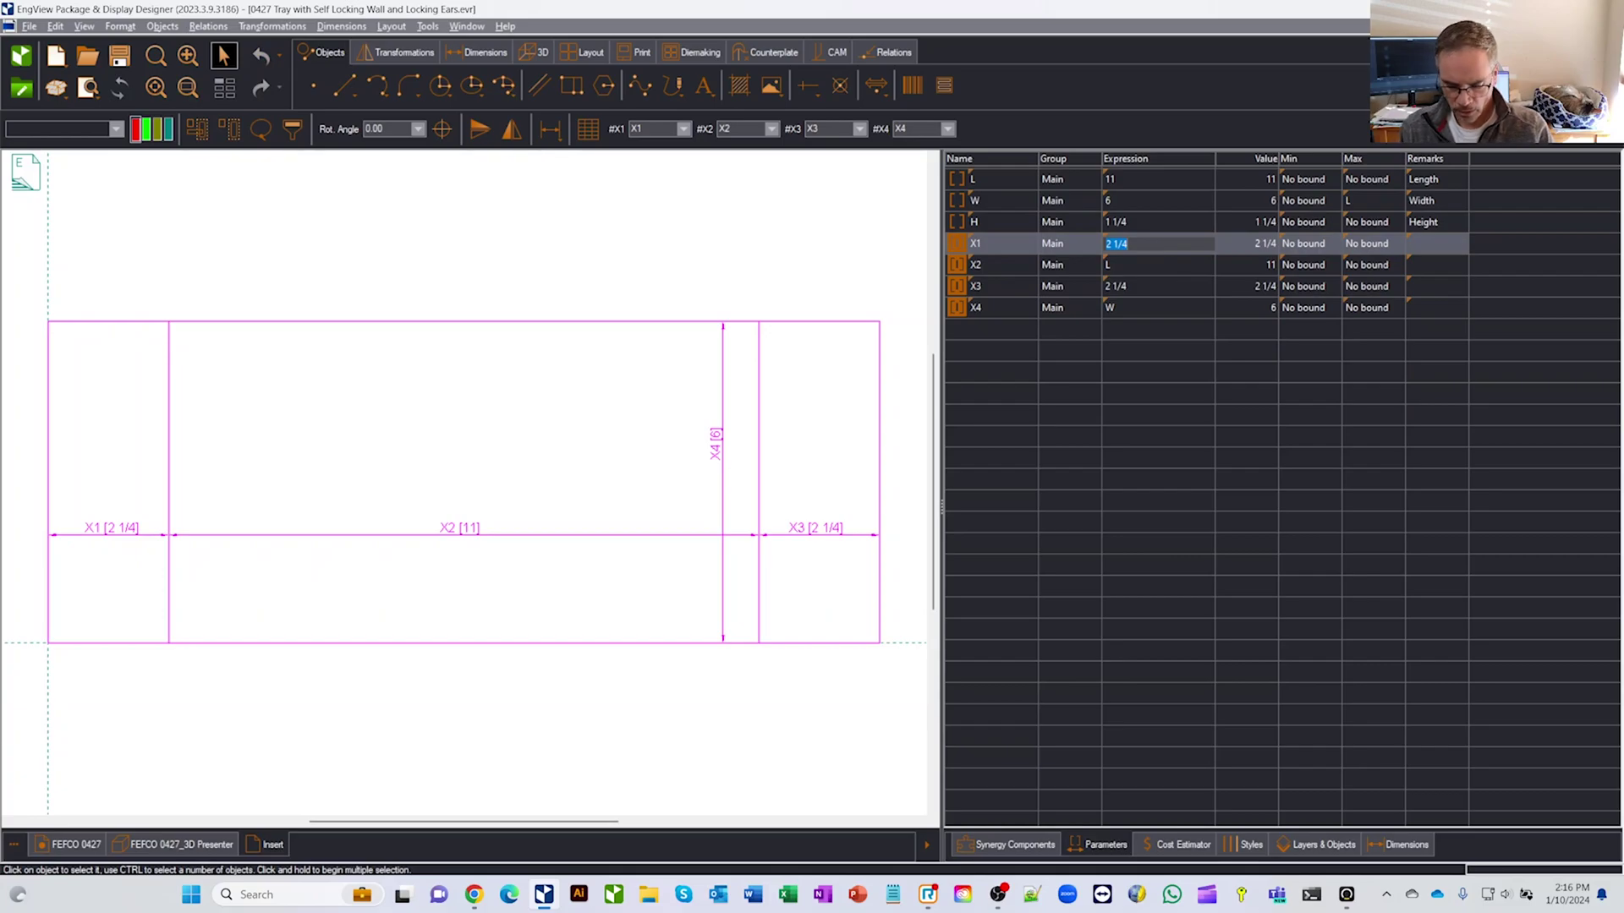
type("H/2")
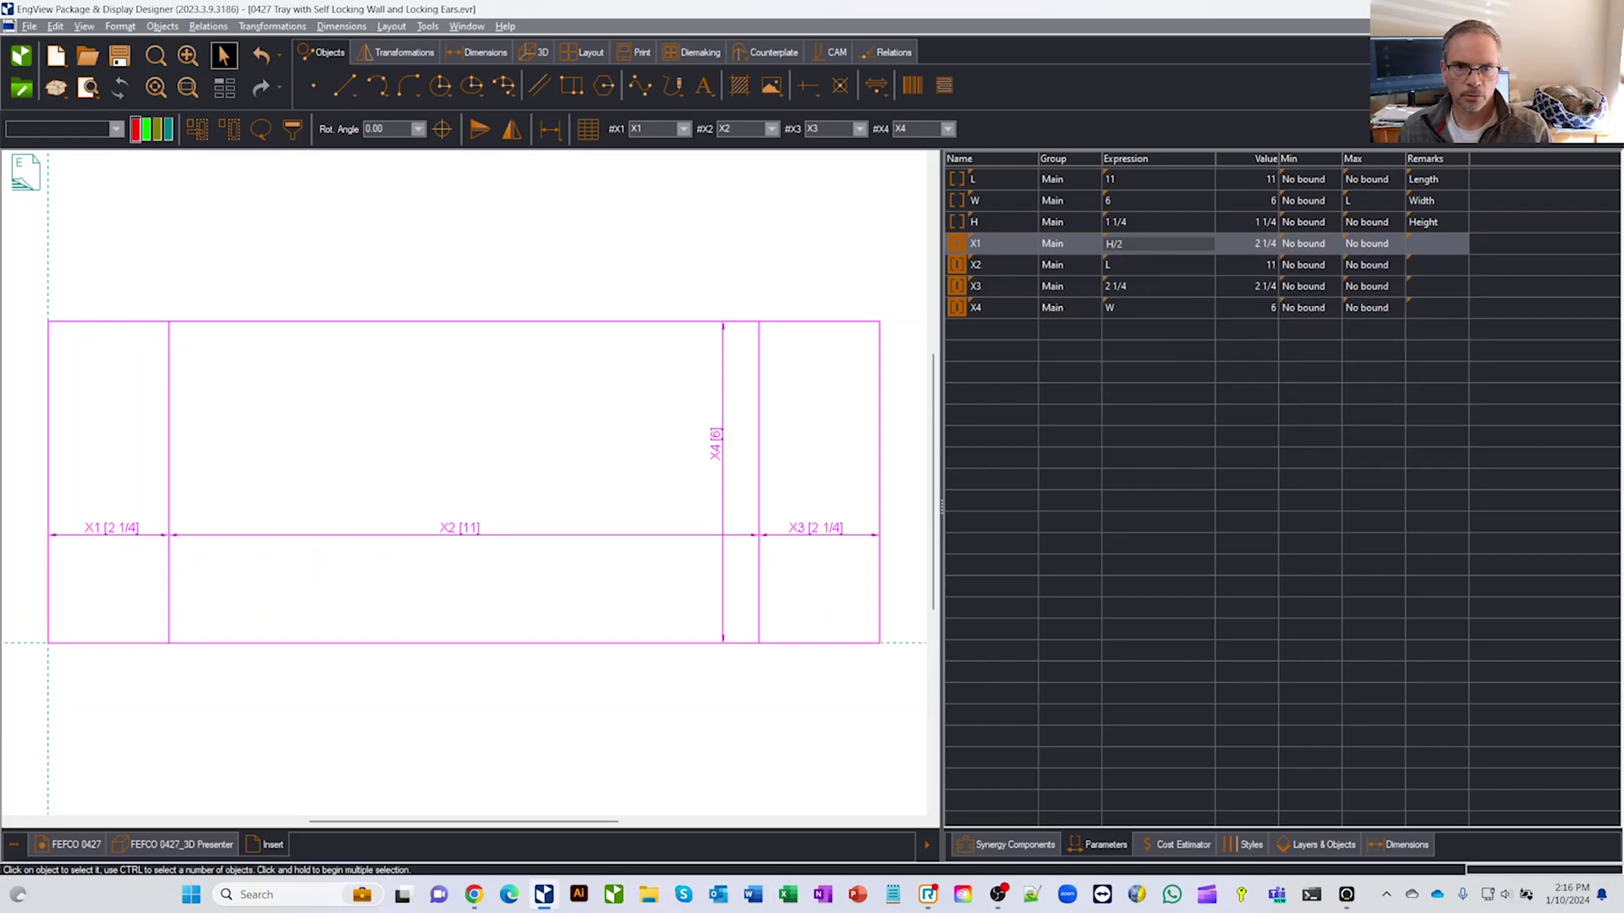
key("Return")
double_click(1152, 286)
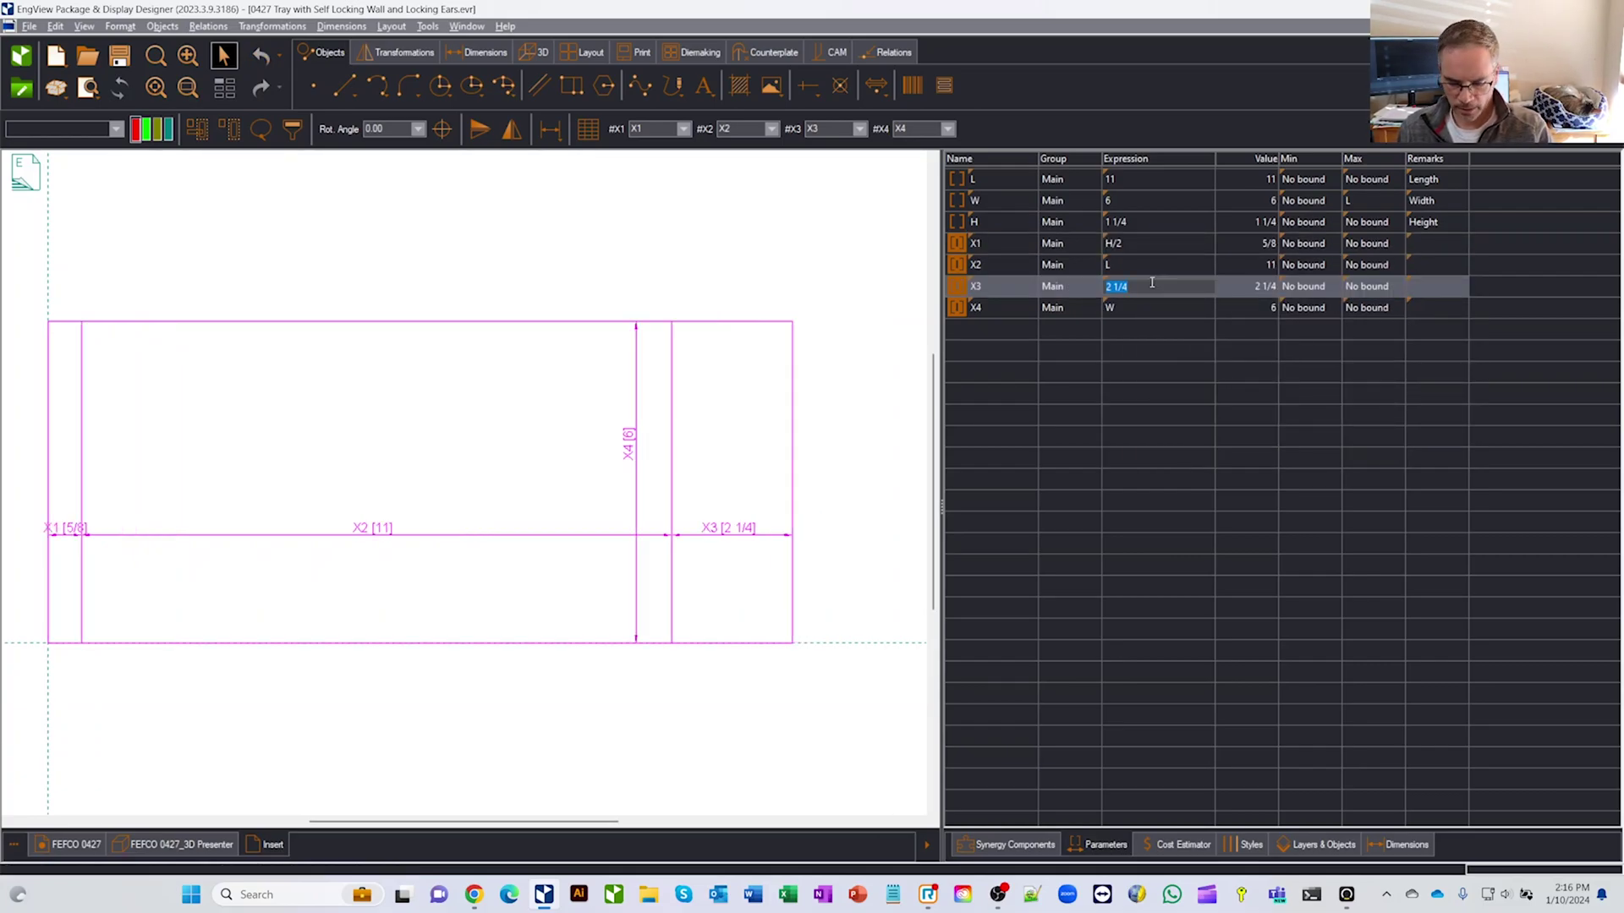
type("H/2")
key("Return")
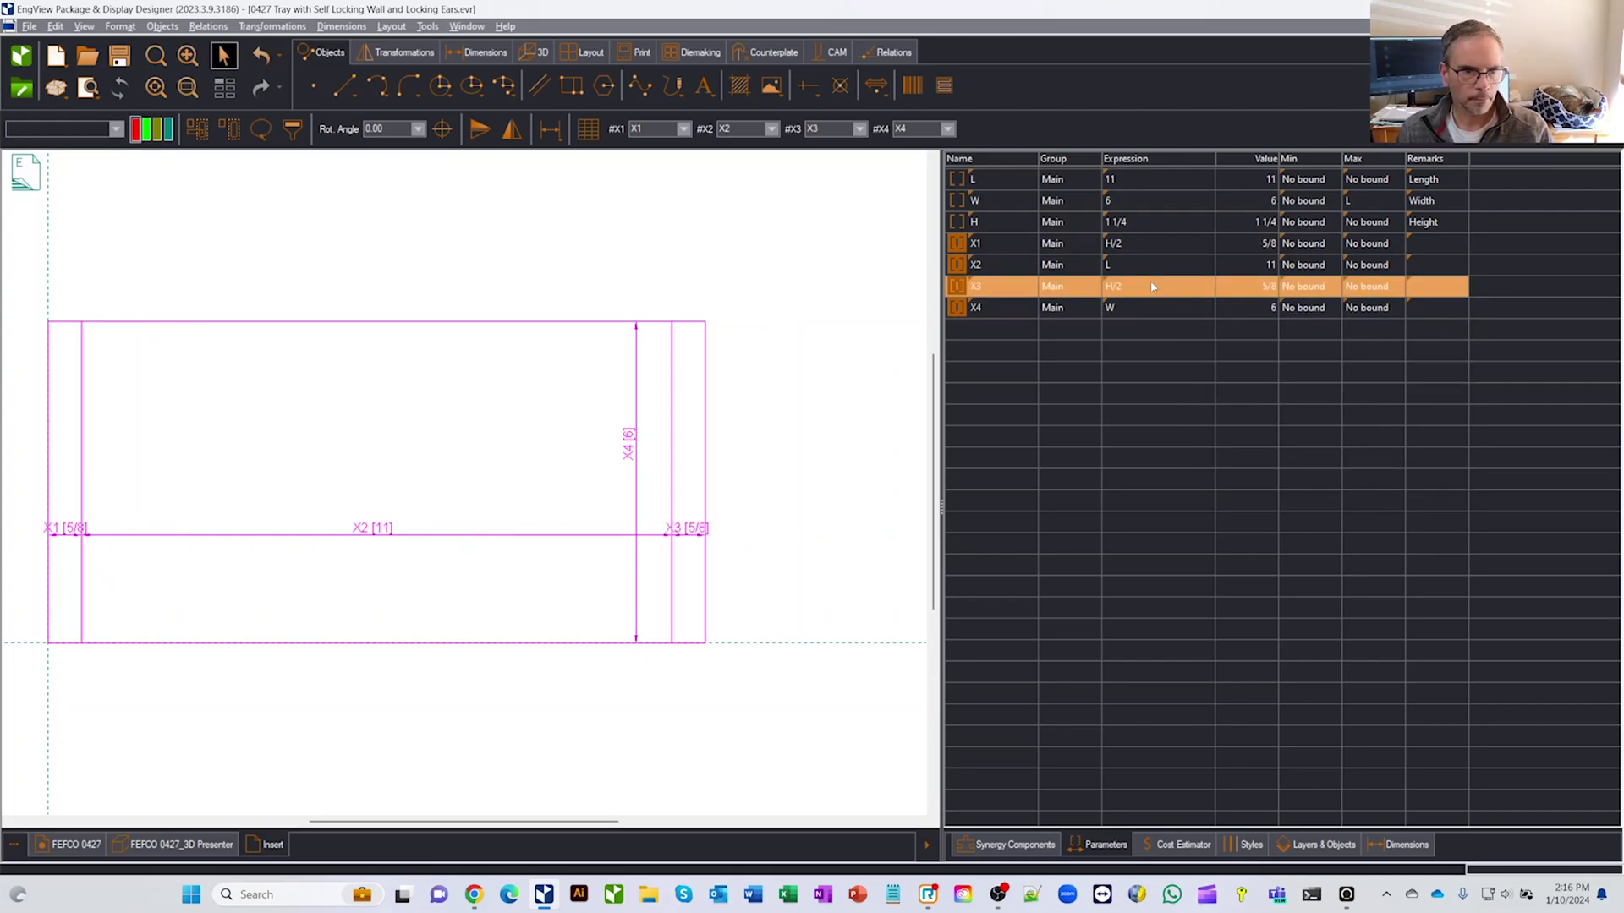
right_click(269, 848)
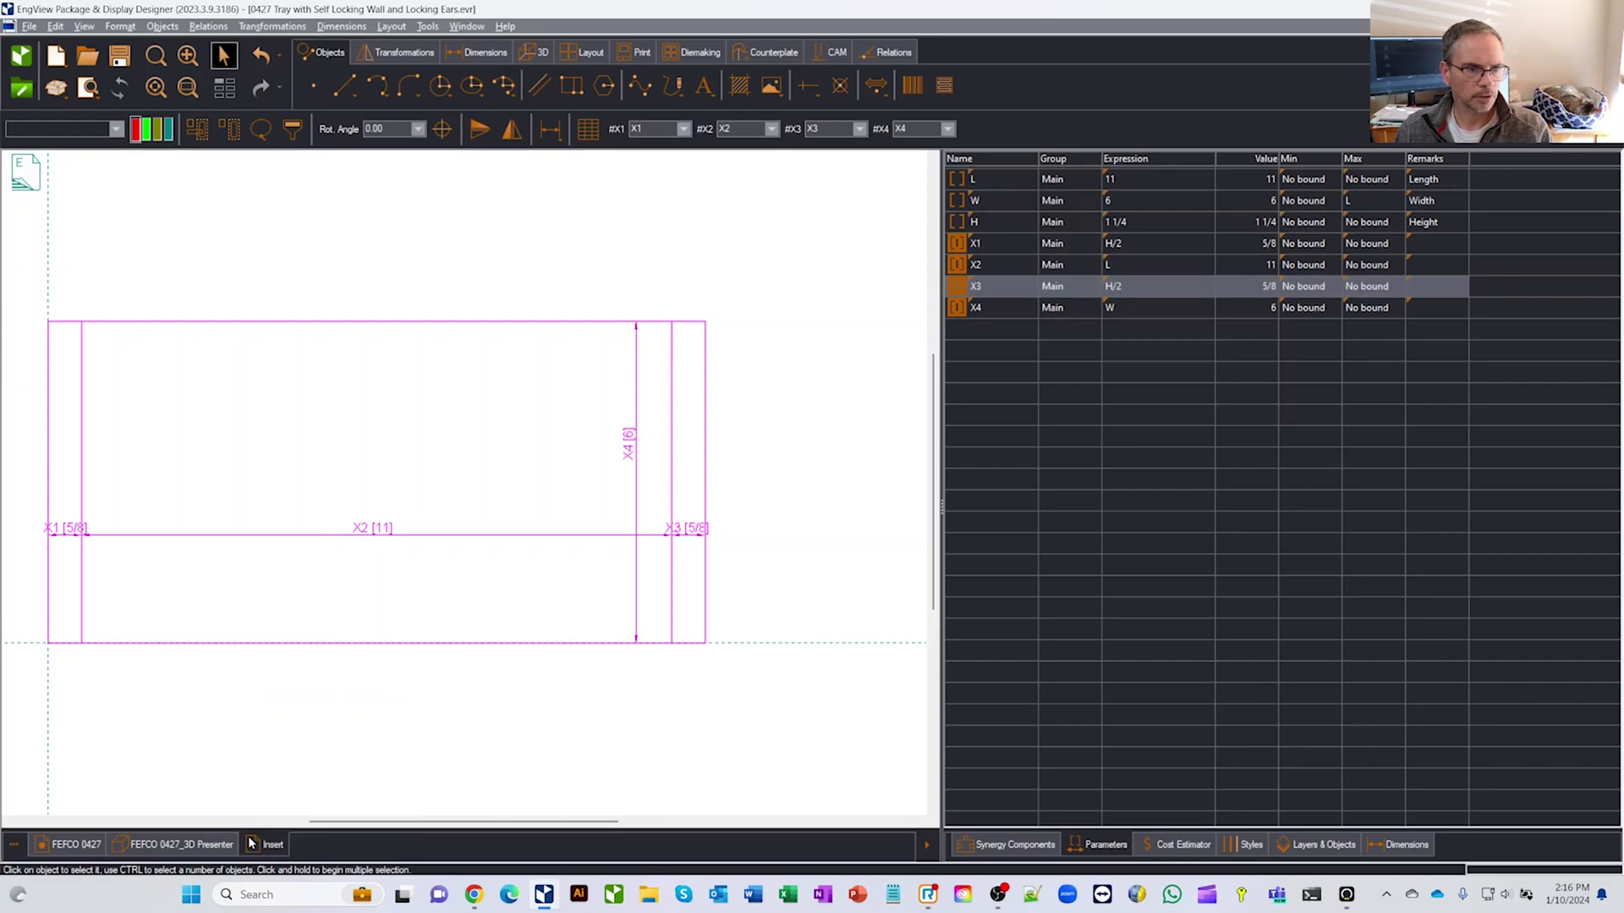
Create the insert's 3D preview, fold it with Usage Step 1, orbit it, then return to FEFCO 0427
left_click(533, 52)
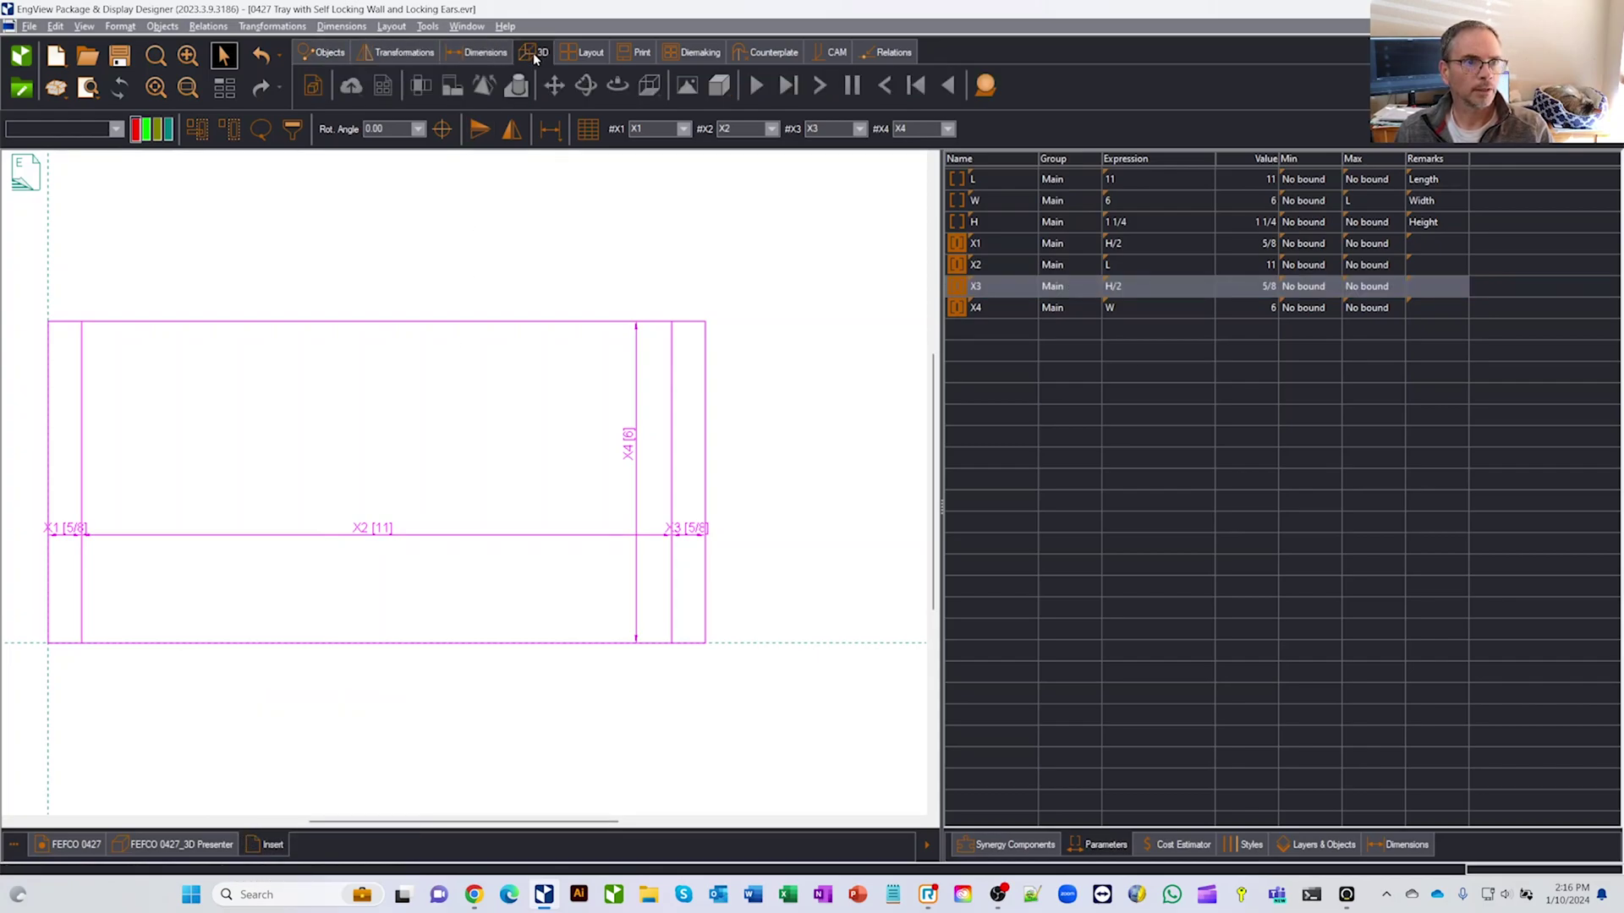
left_click(319, 88)
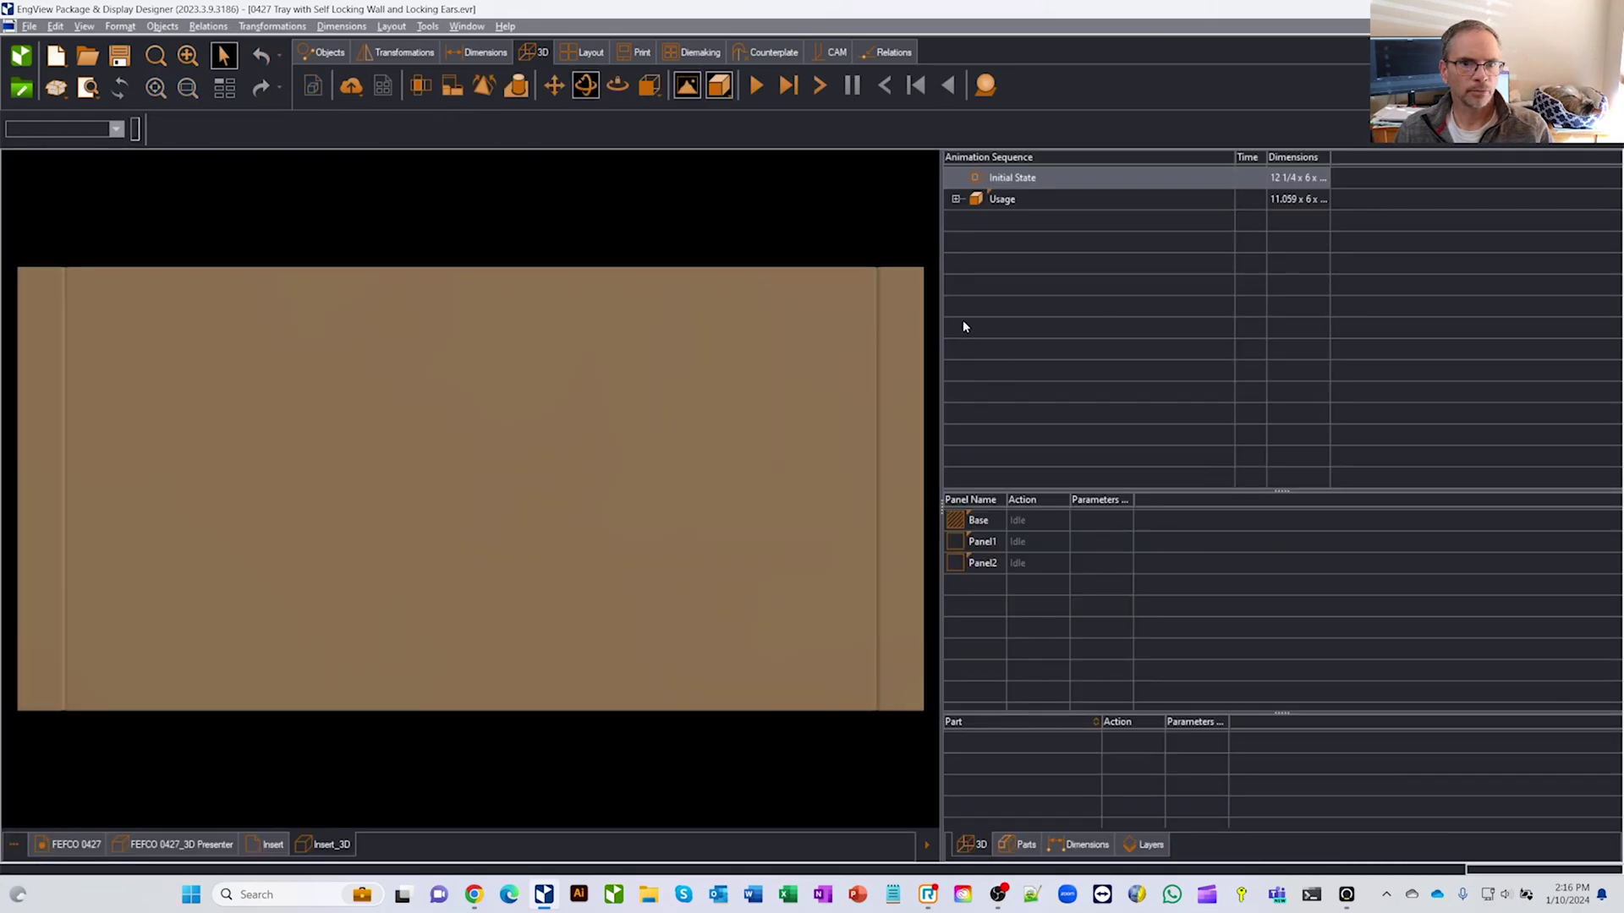
left_click(953, 199)
left_click(981, 220)
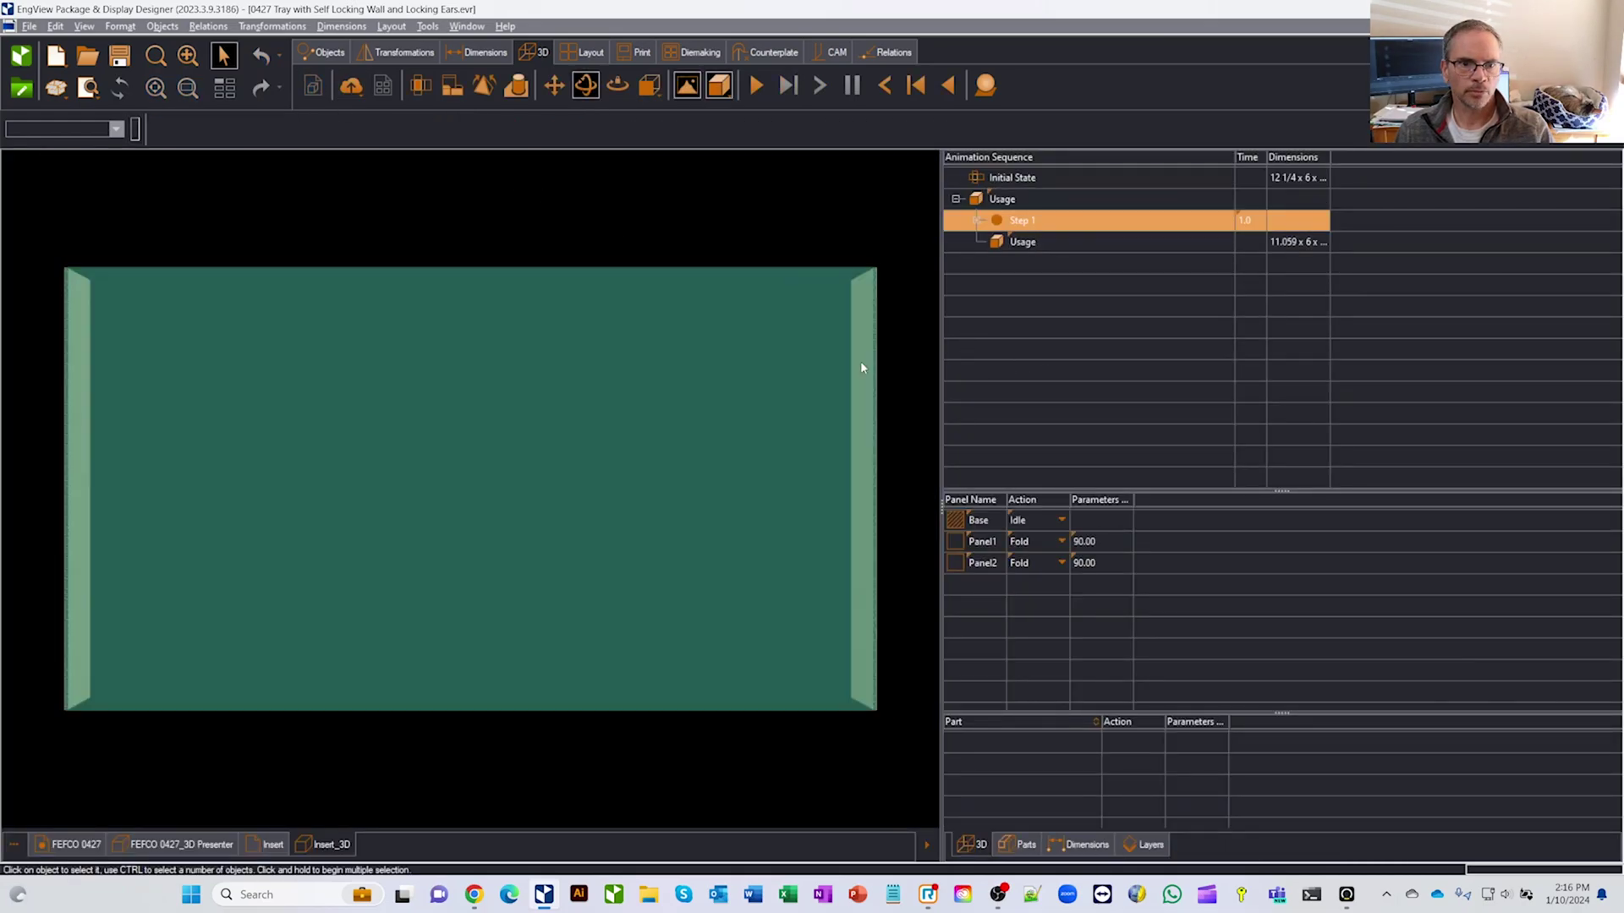
left_click_drag(863, 362, 917, 225)
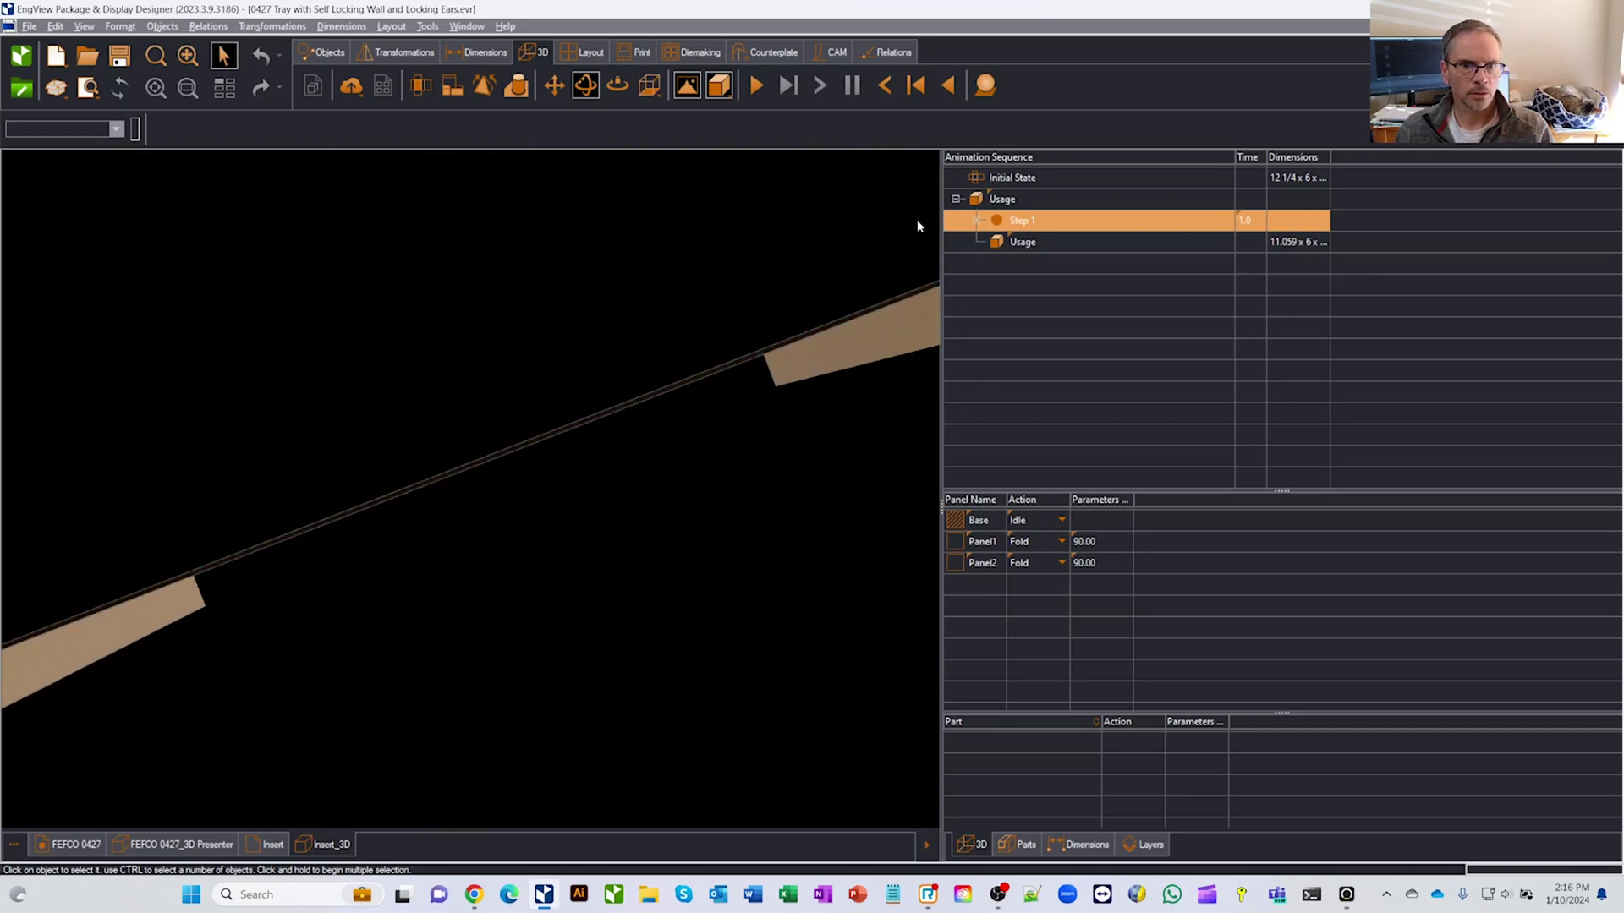
left_click(78, 843)
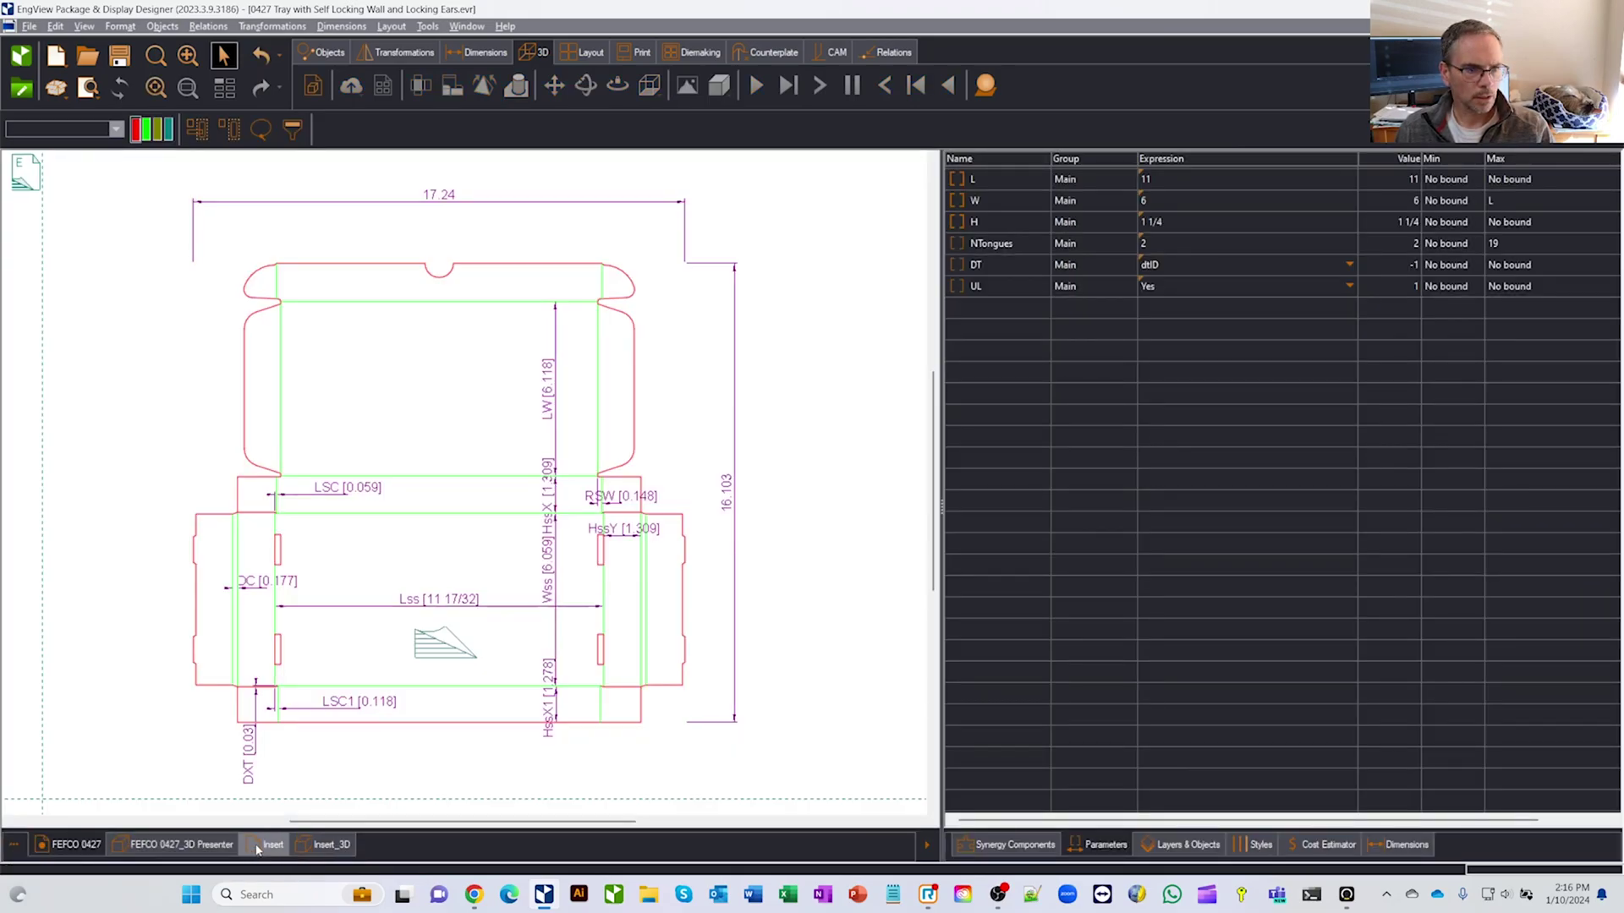
In Insert, pick 02 Rectangle (Corrections) from Individual Components > 01 Geometrical Shapes > 01 Rectangles
left_click(285, 846)
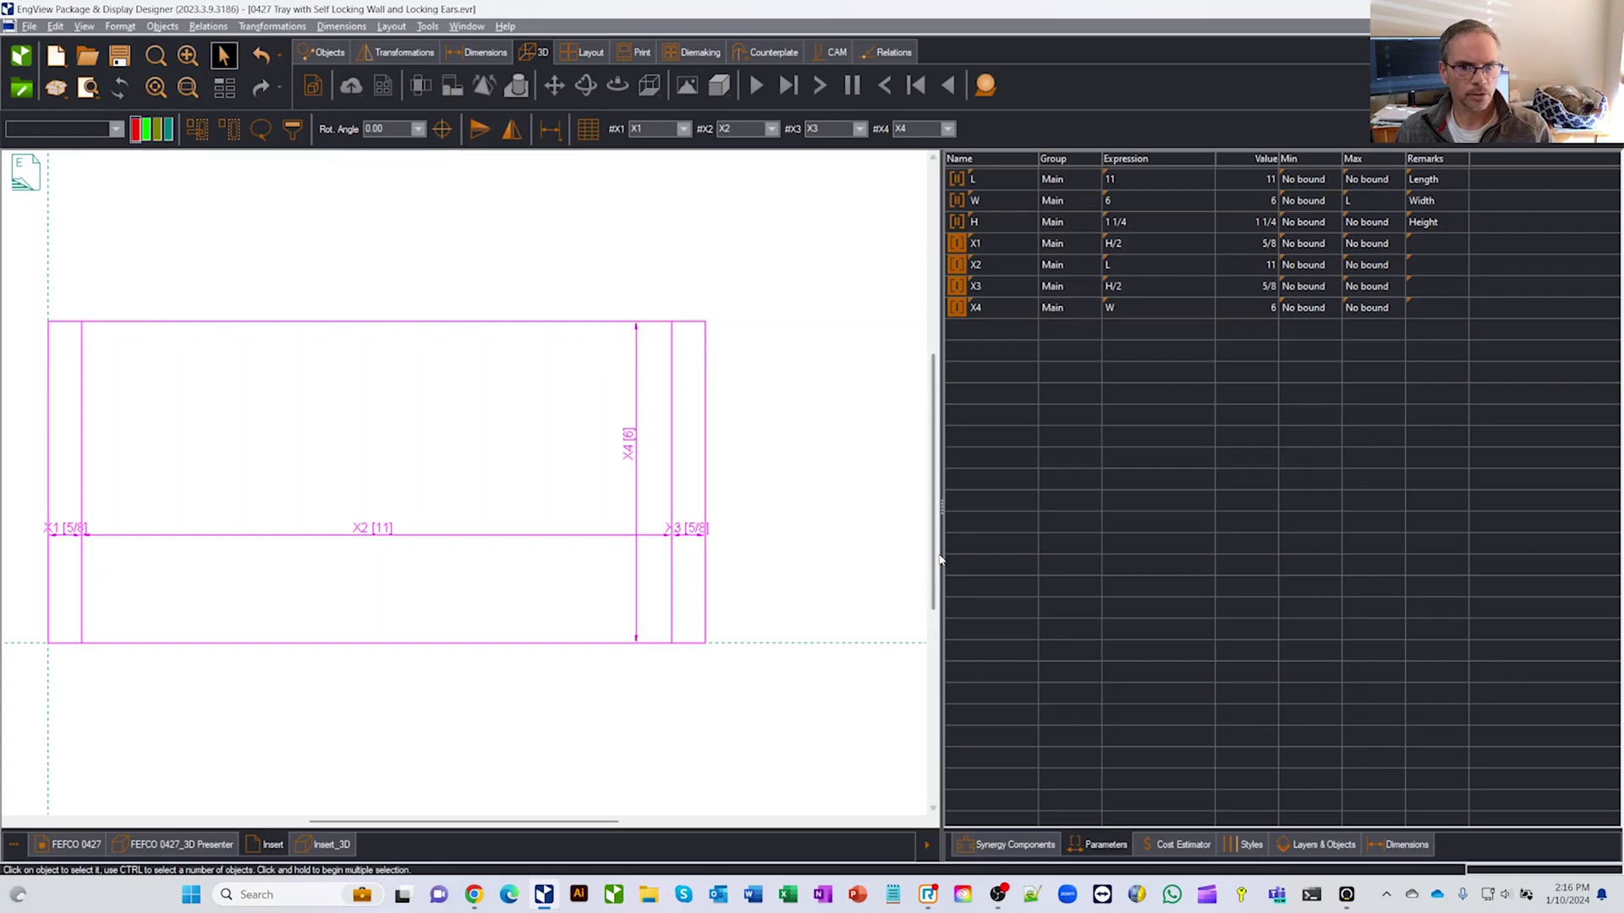
left_click(1019, 844)
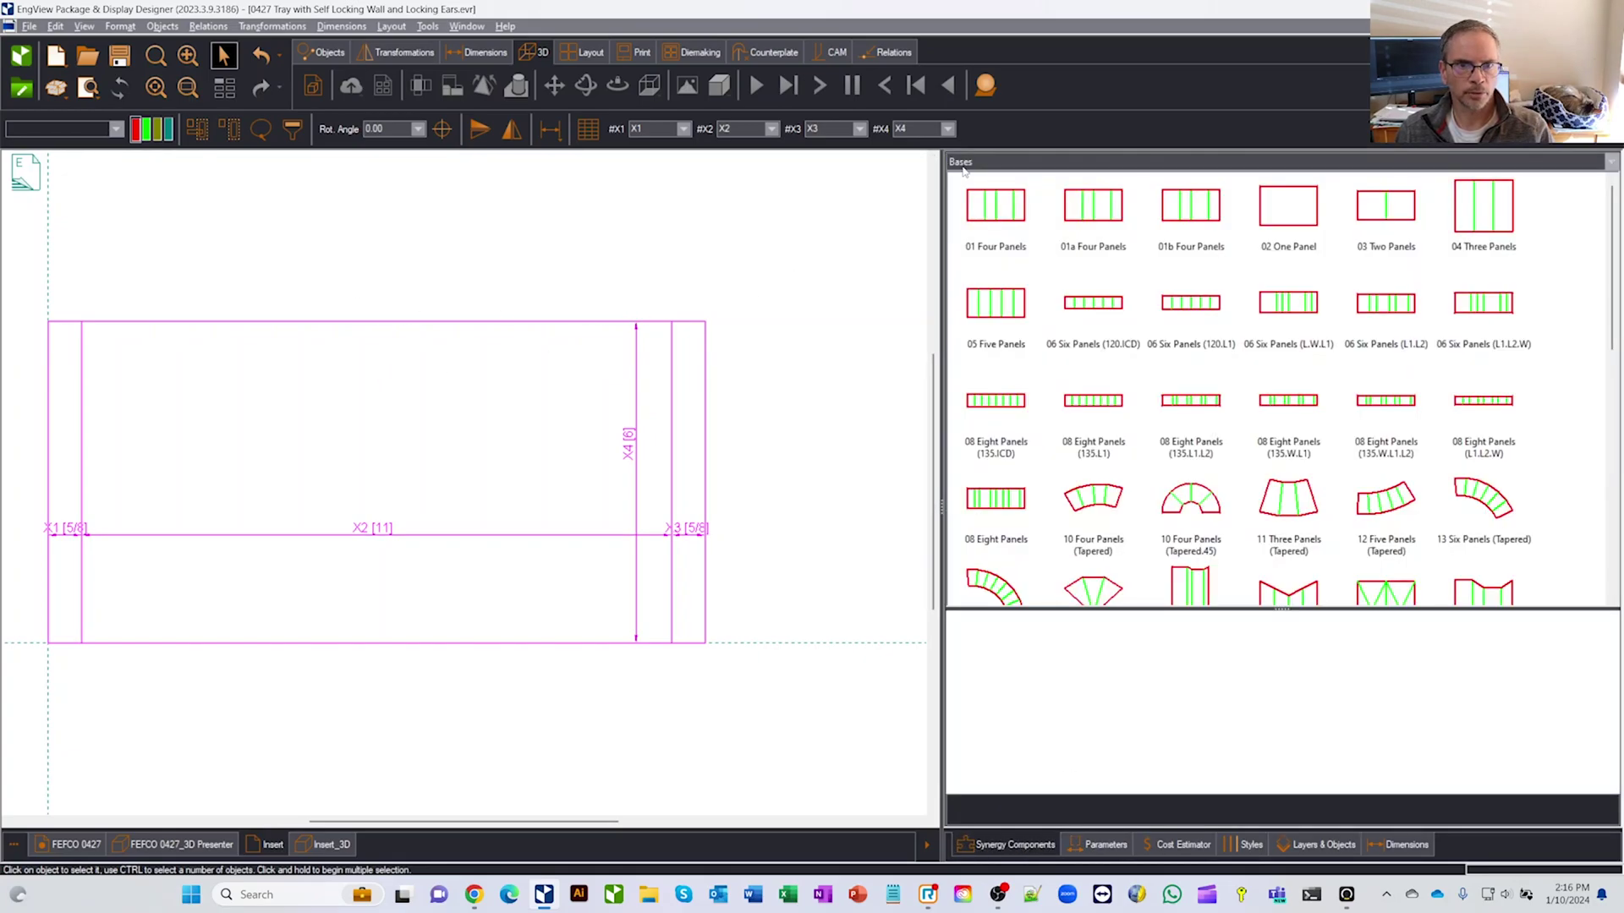
left_click(960, 163)
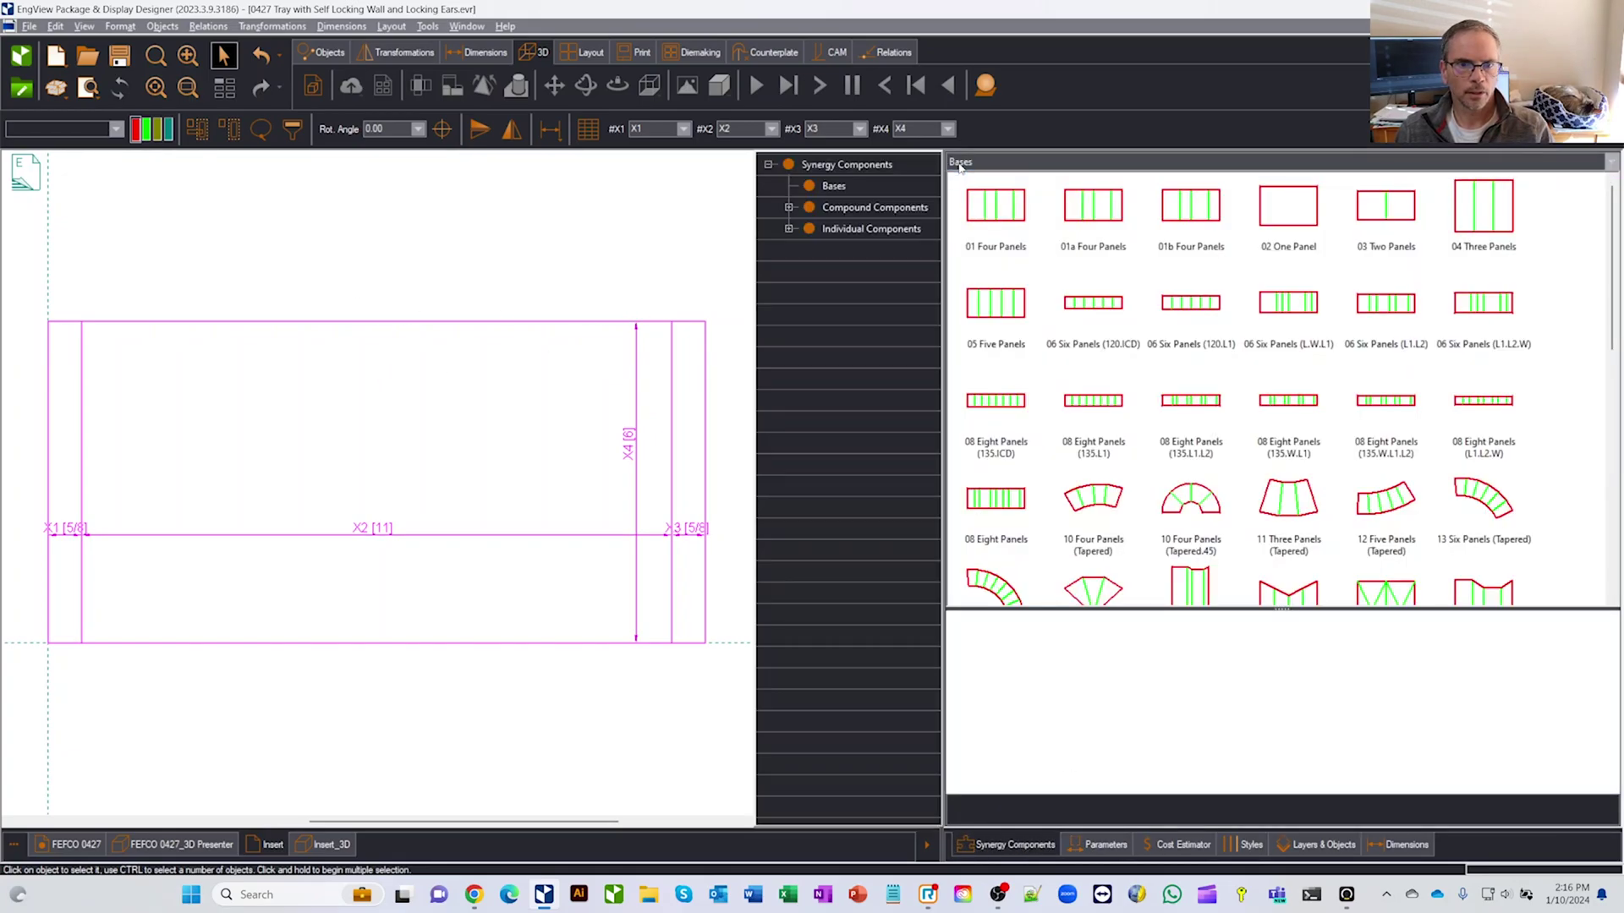
left_click(789, 228)
left_click(873, 251)
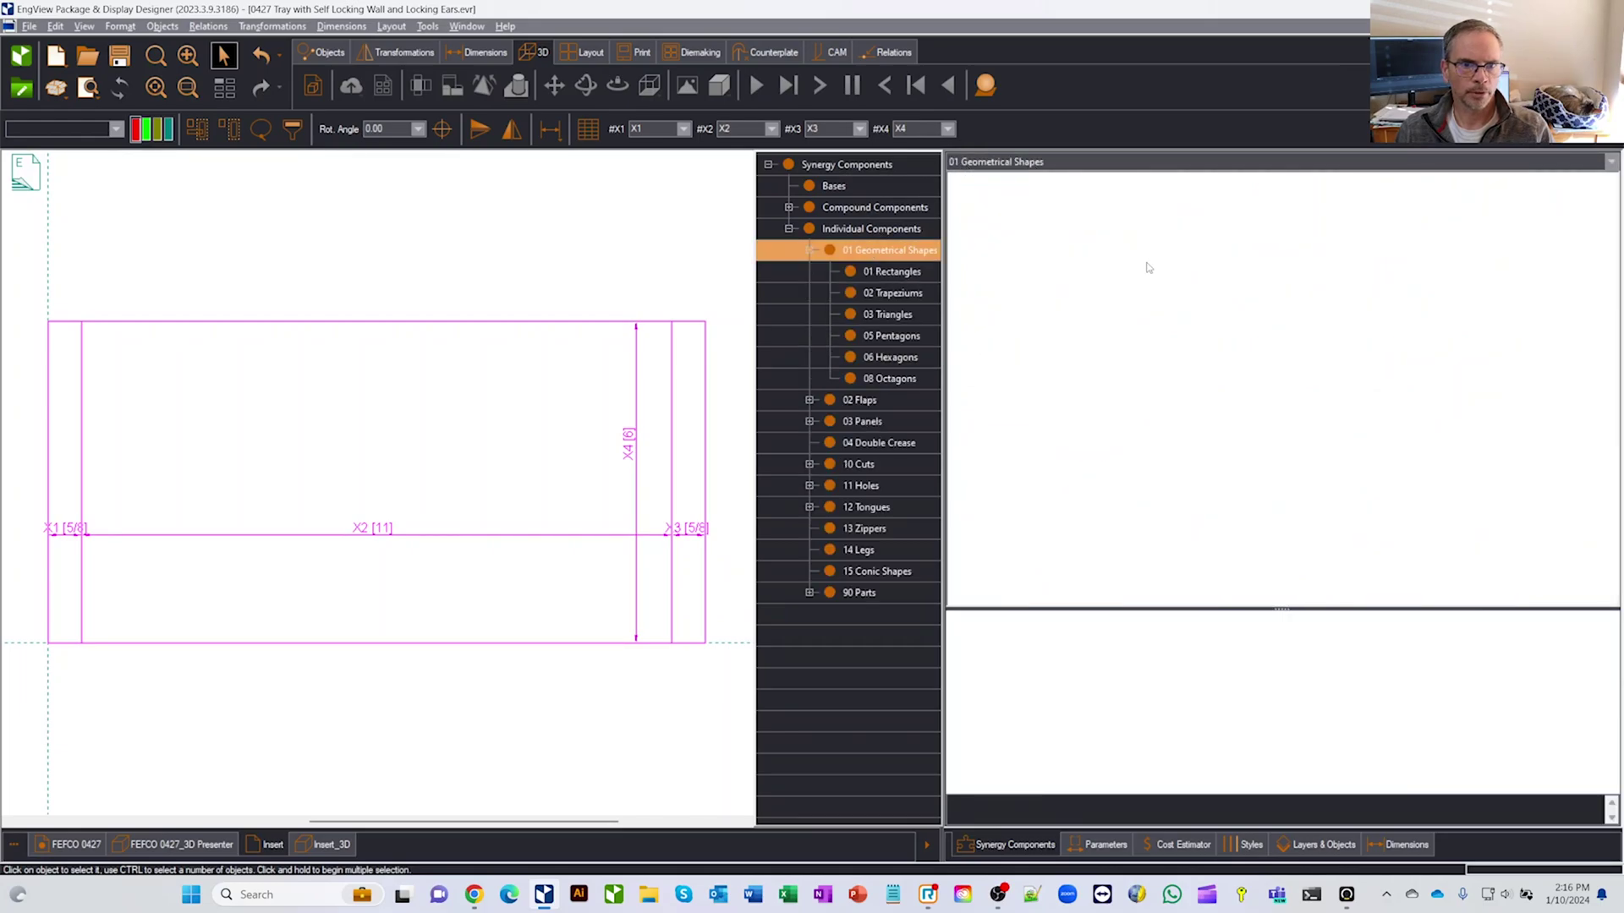
left_click(909, 275)
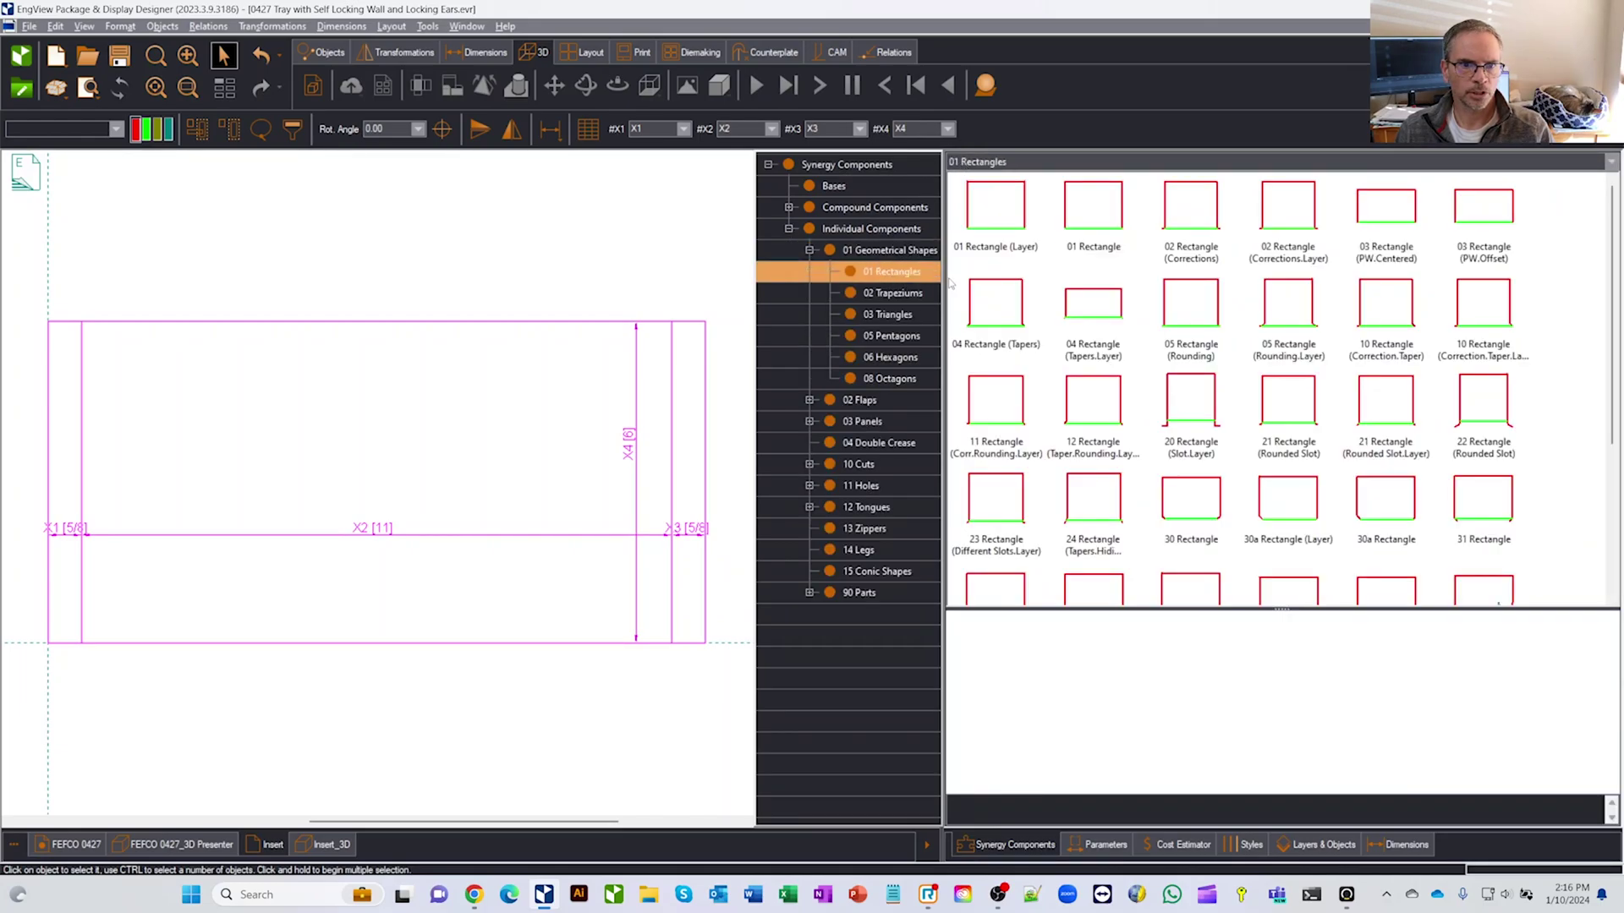
left_click(995, 212)
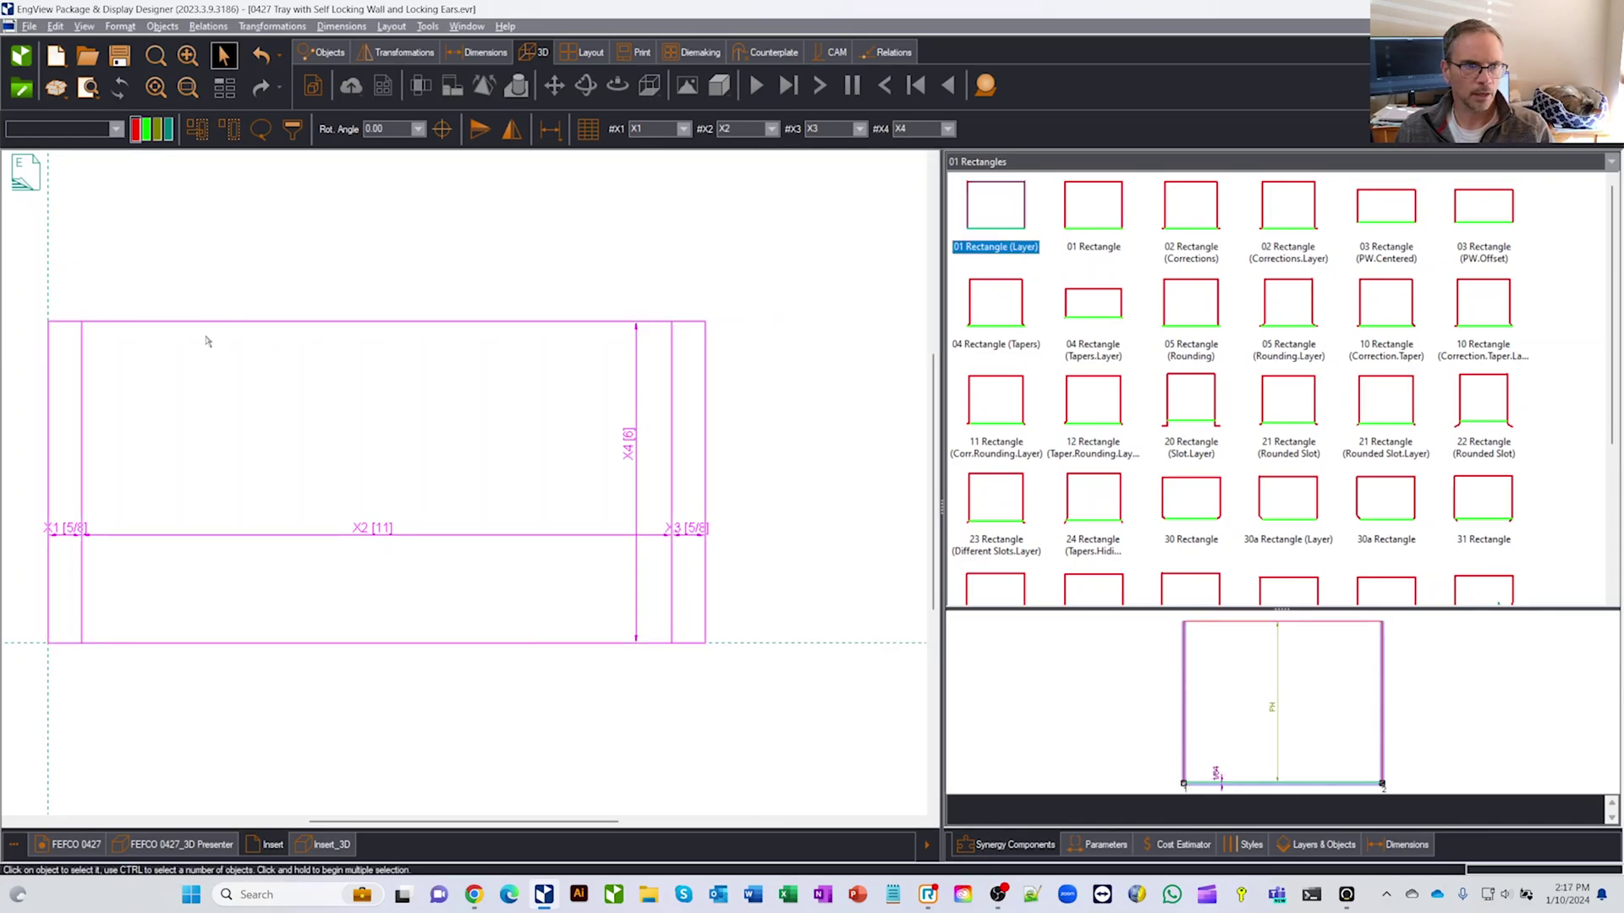
left_click(1204, 245)
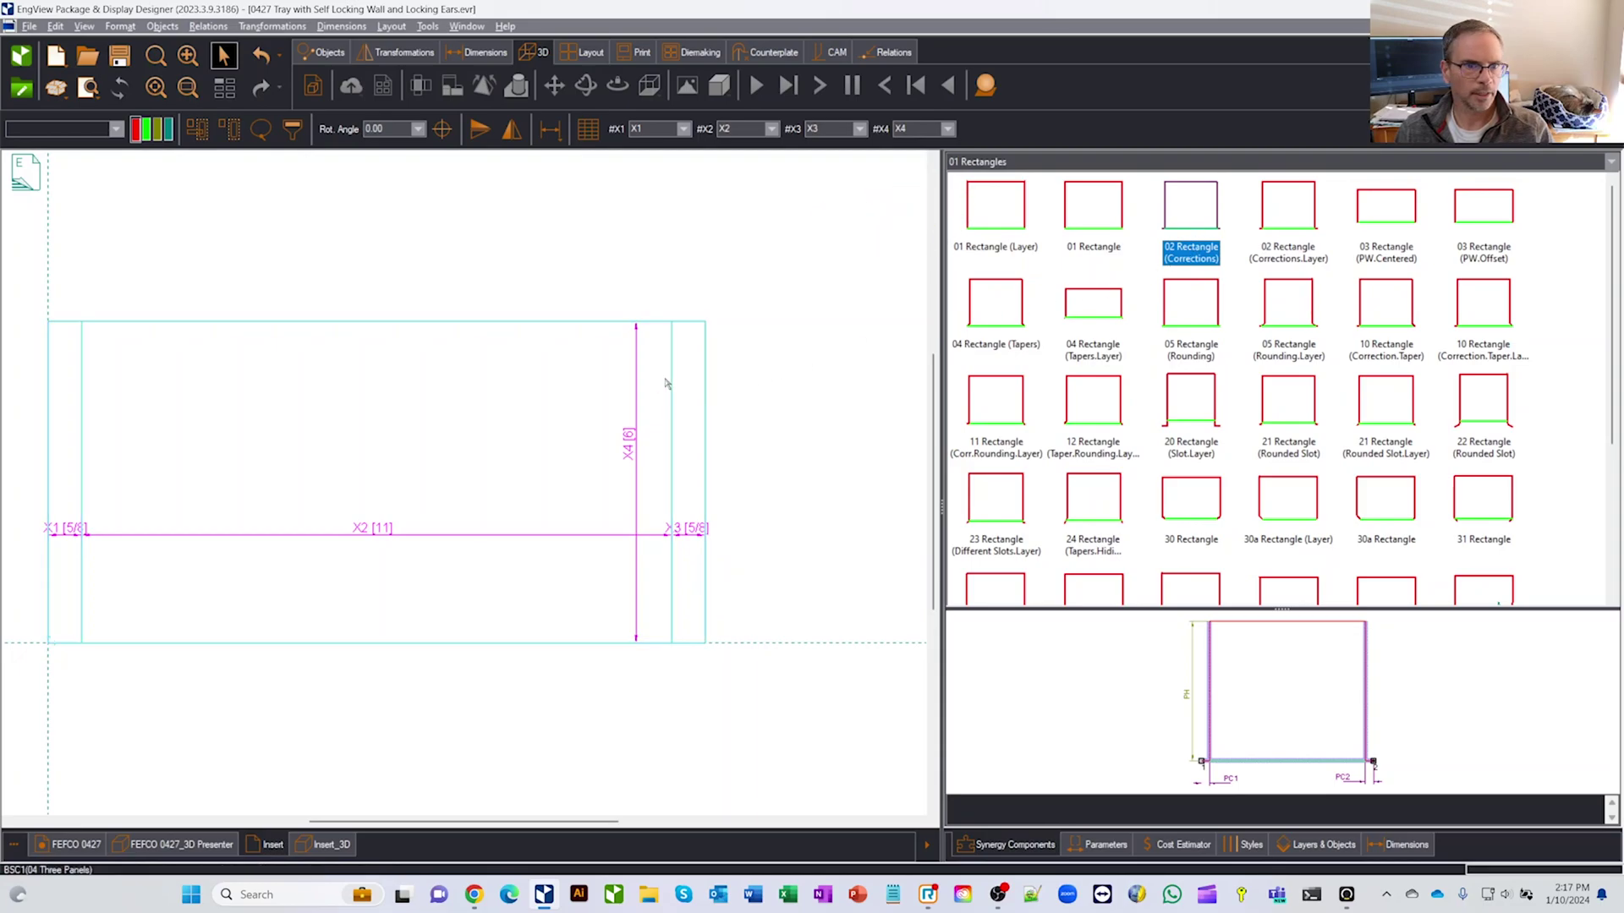
Attach 02 Rectangle (Corrections) along the insert's top edge with PH 3 1/4 and PC1/PC2 3/16
left_click_drag(1211, 220, 93, 324)
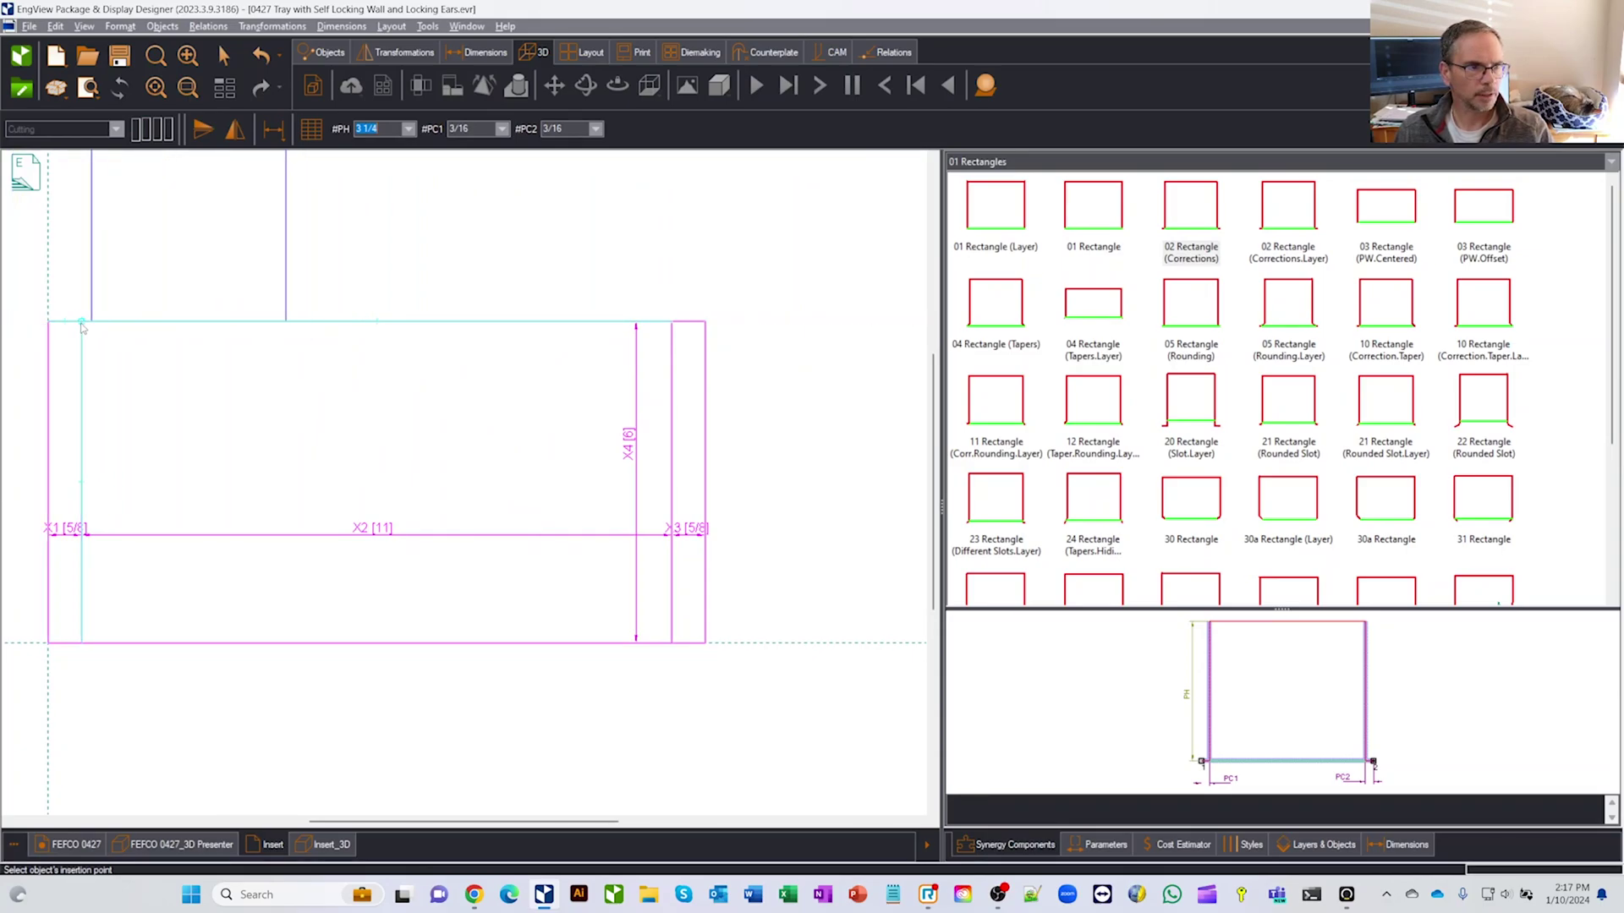
left_click(82, 326)
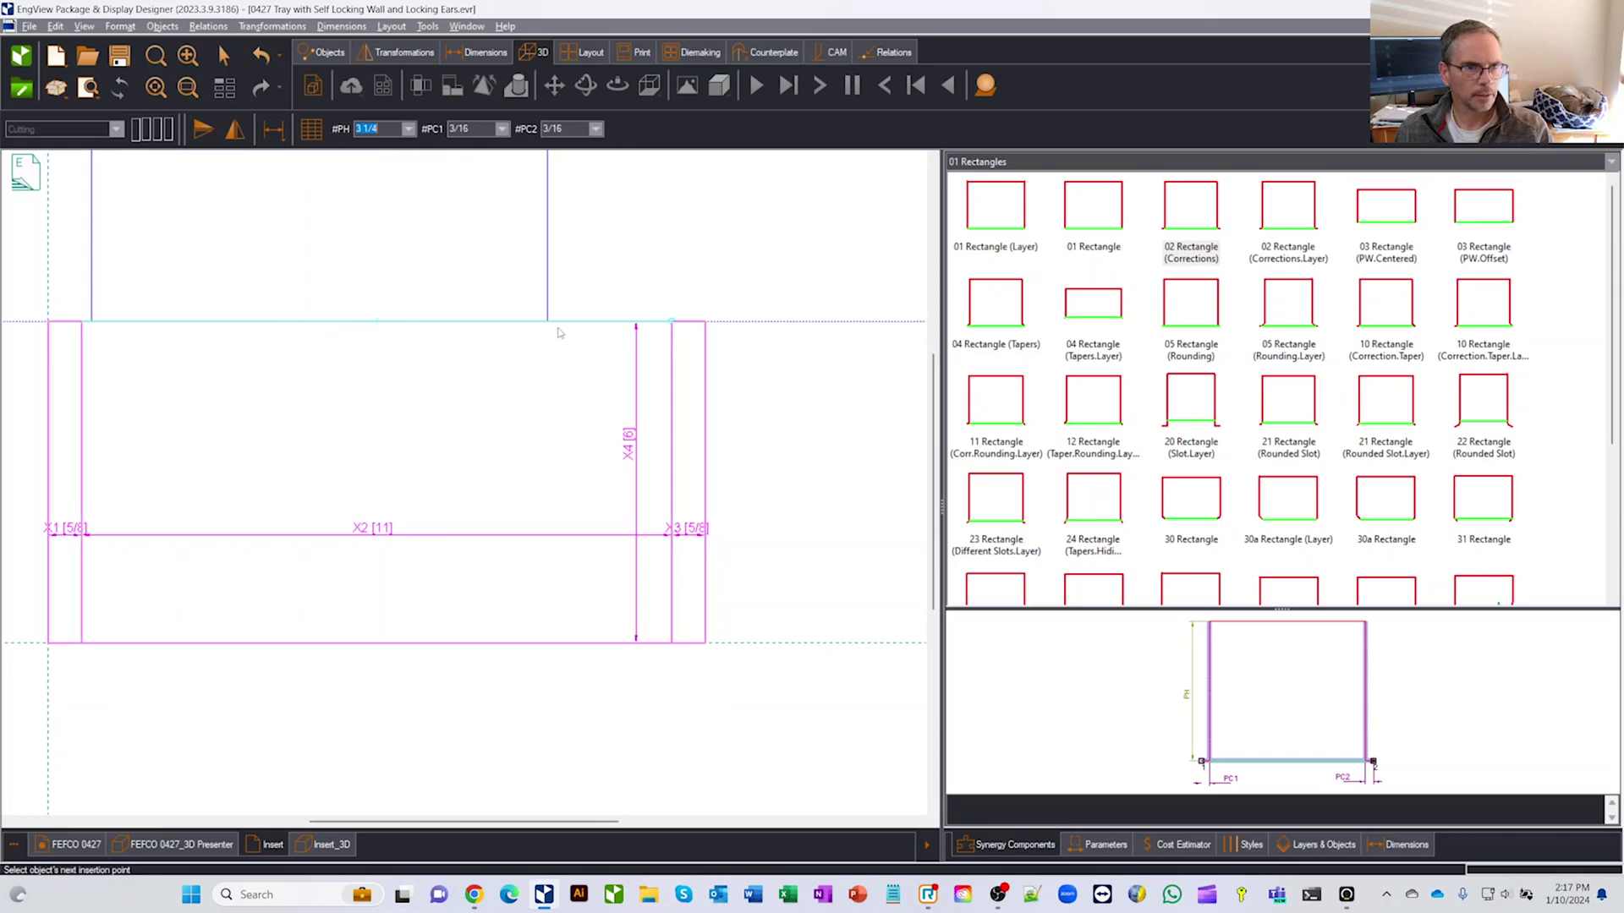
left_click(673, 326)
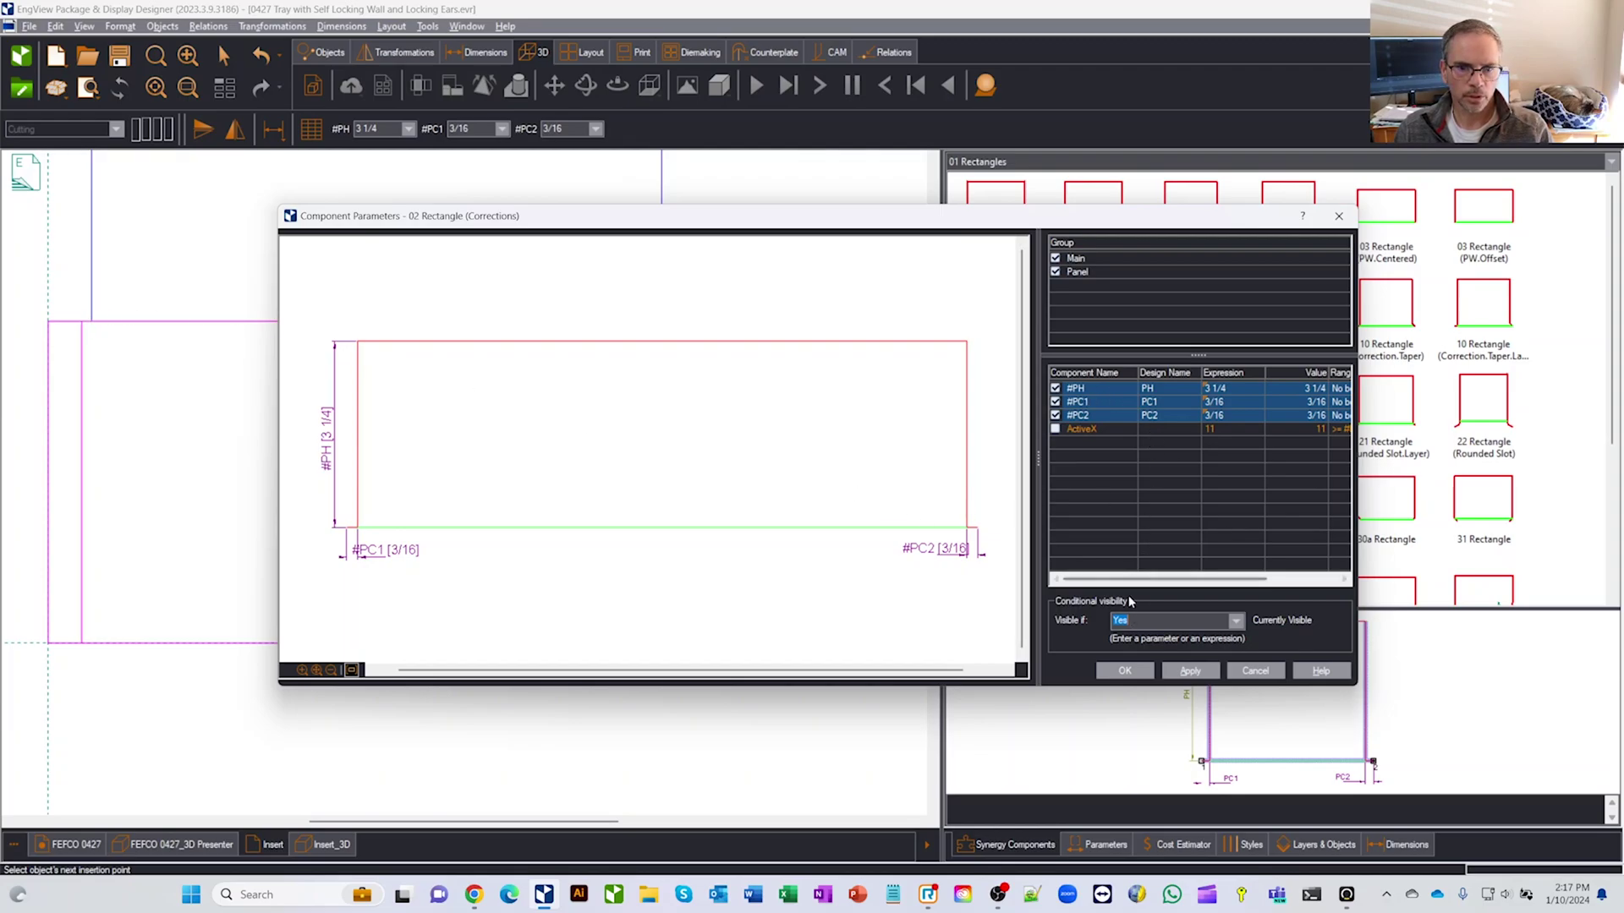
left_click(1125, 670)
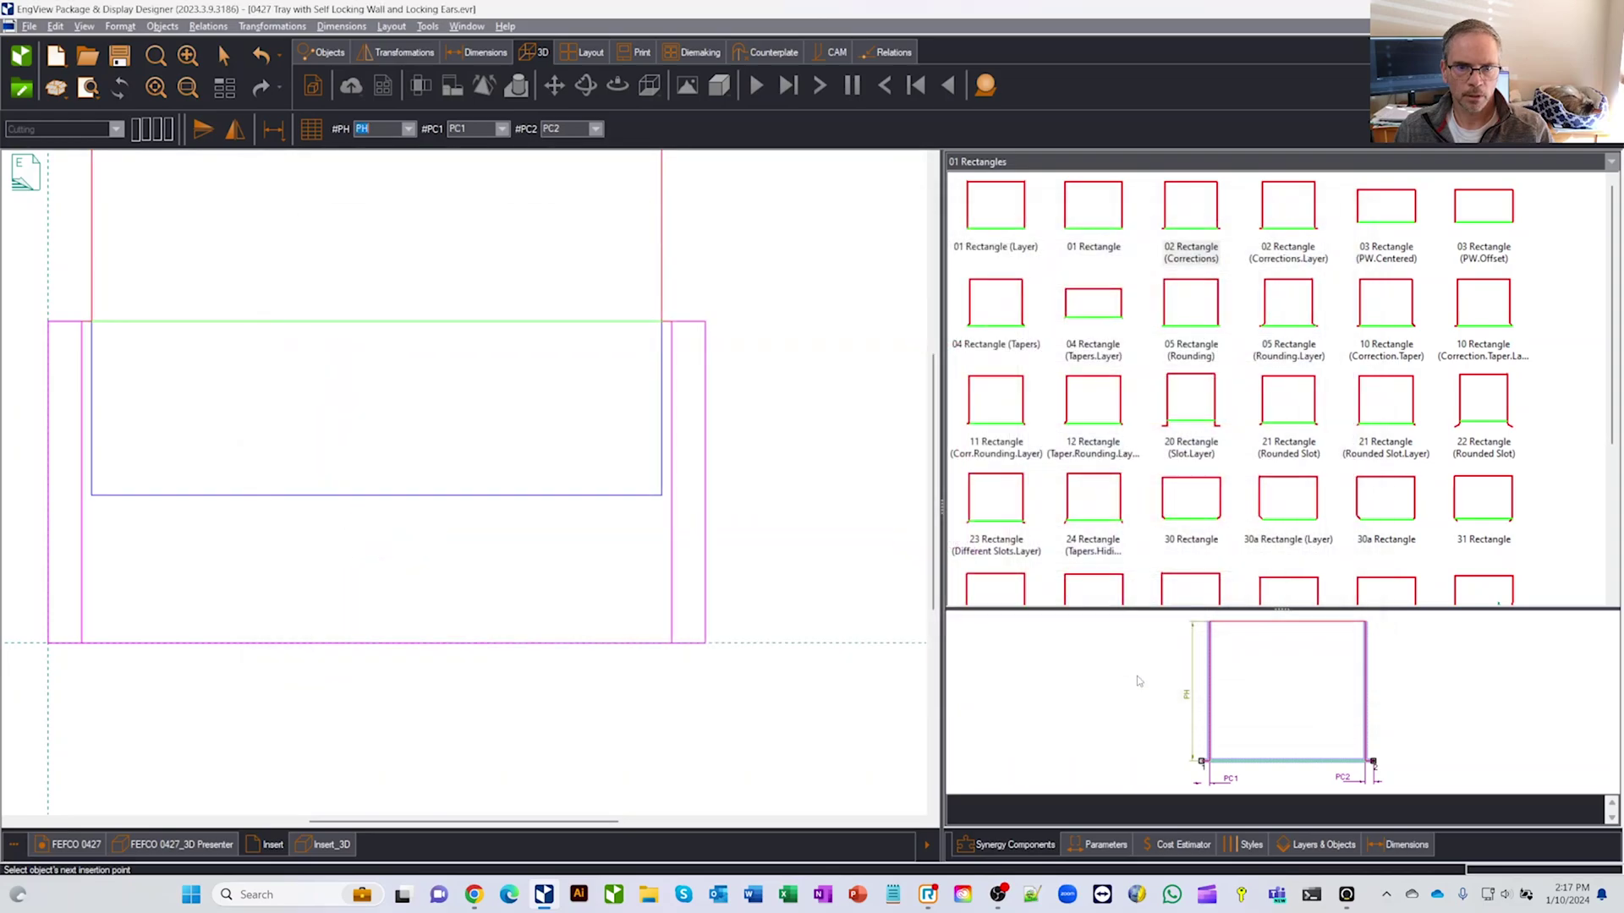
Place a second 02 Rectangle (Corrections) flap on the insert, accepting its default parameters
key("Escape")
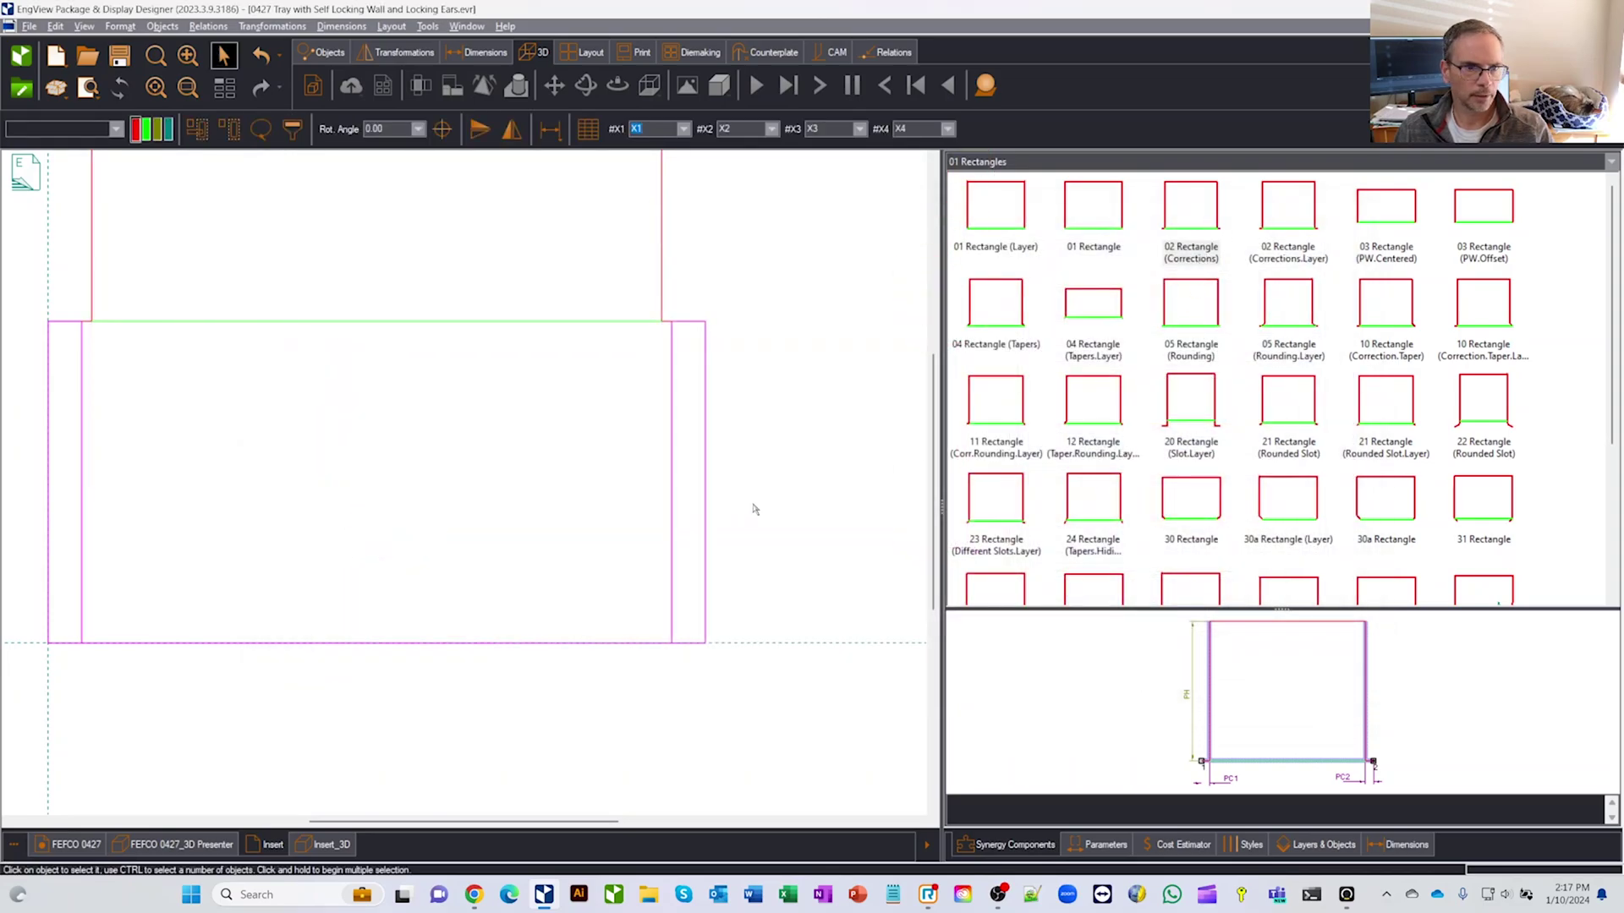
left_click_drag(1218, 221, 464, 413)
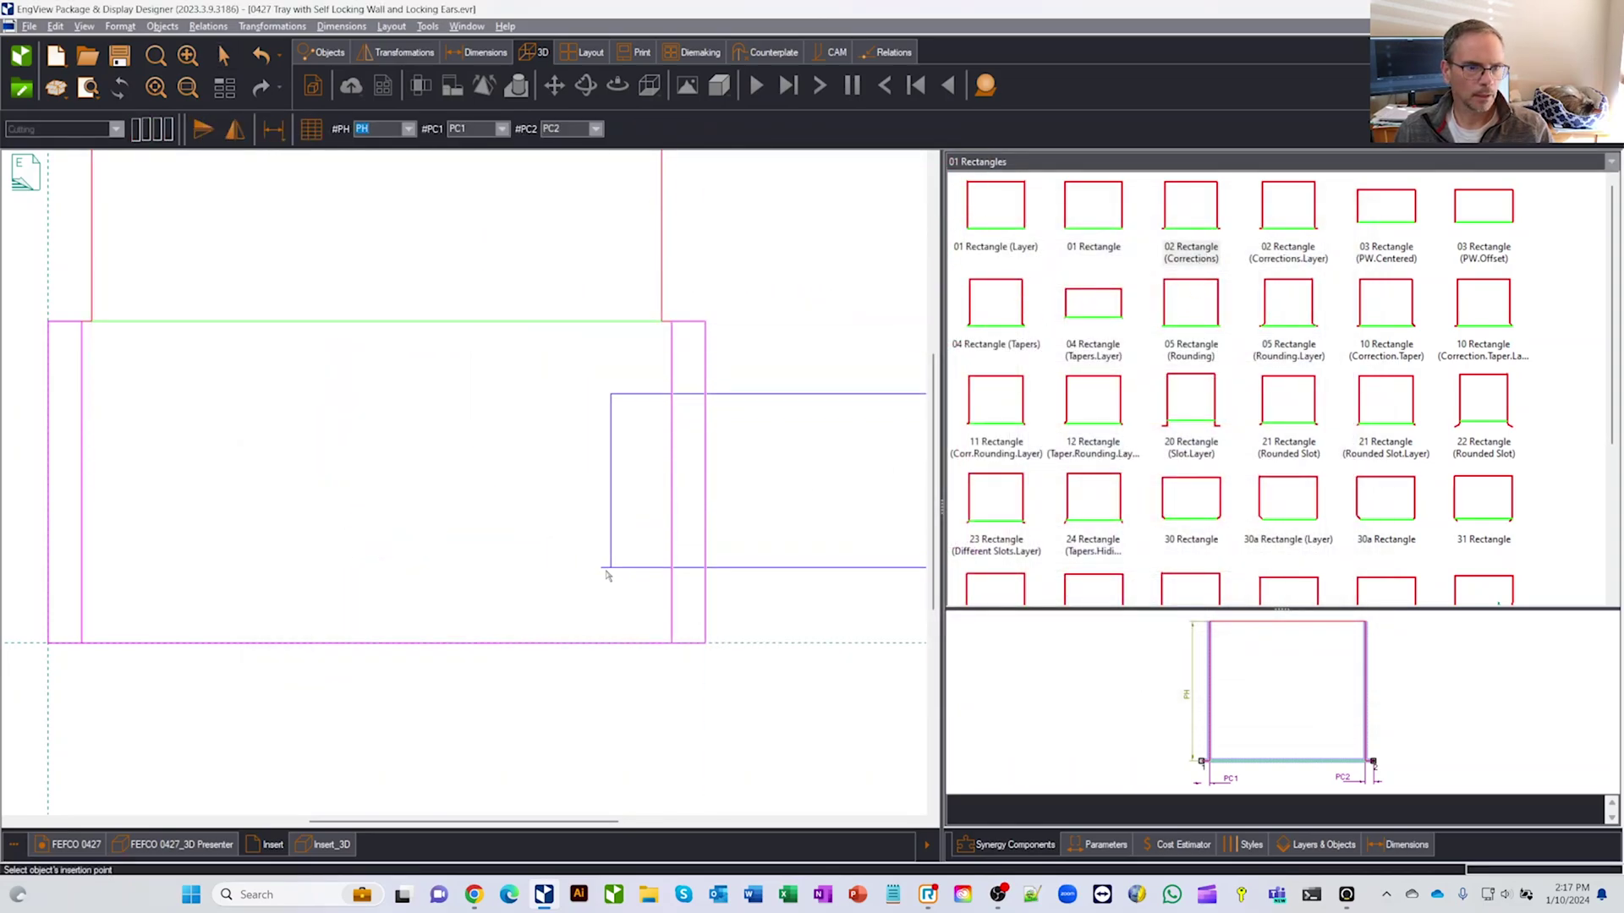
left_click_drag(212, 498, 673, 642)
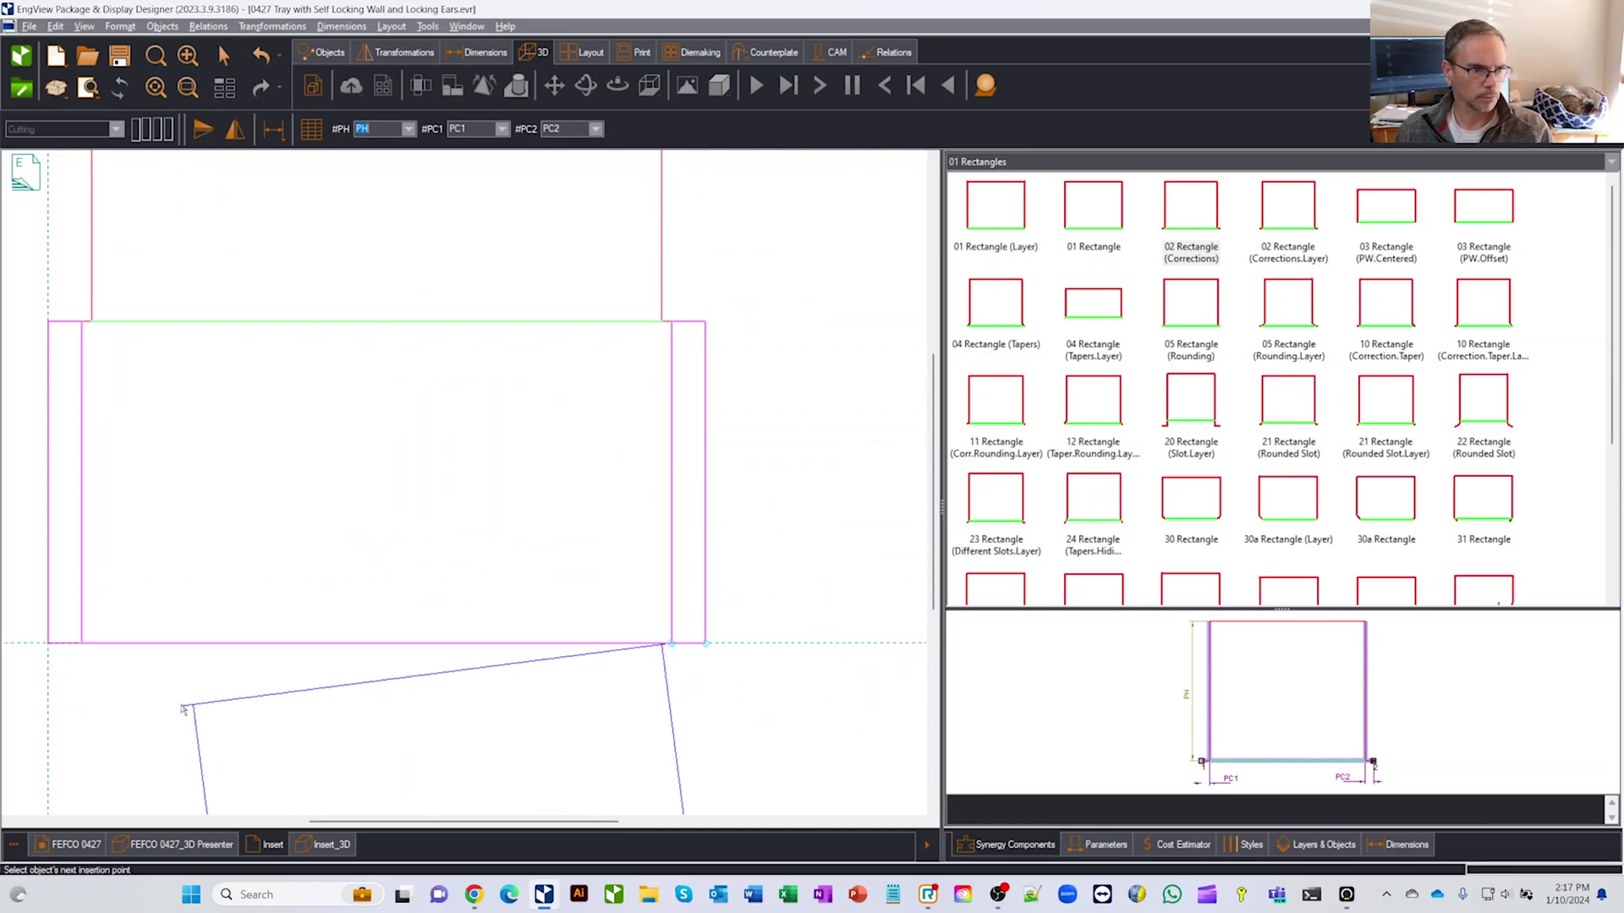
left_click(81, 643)
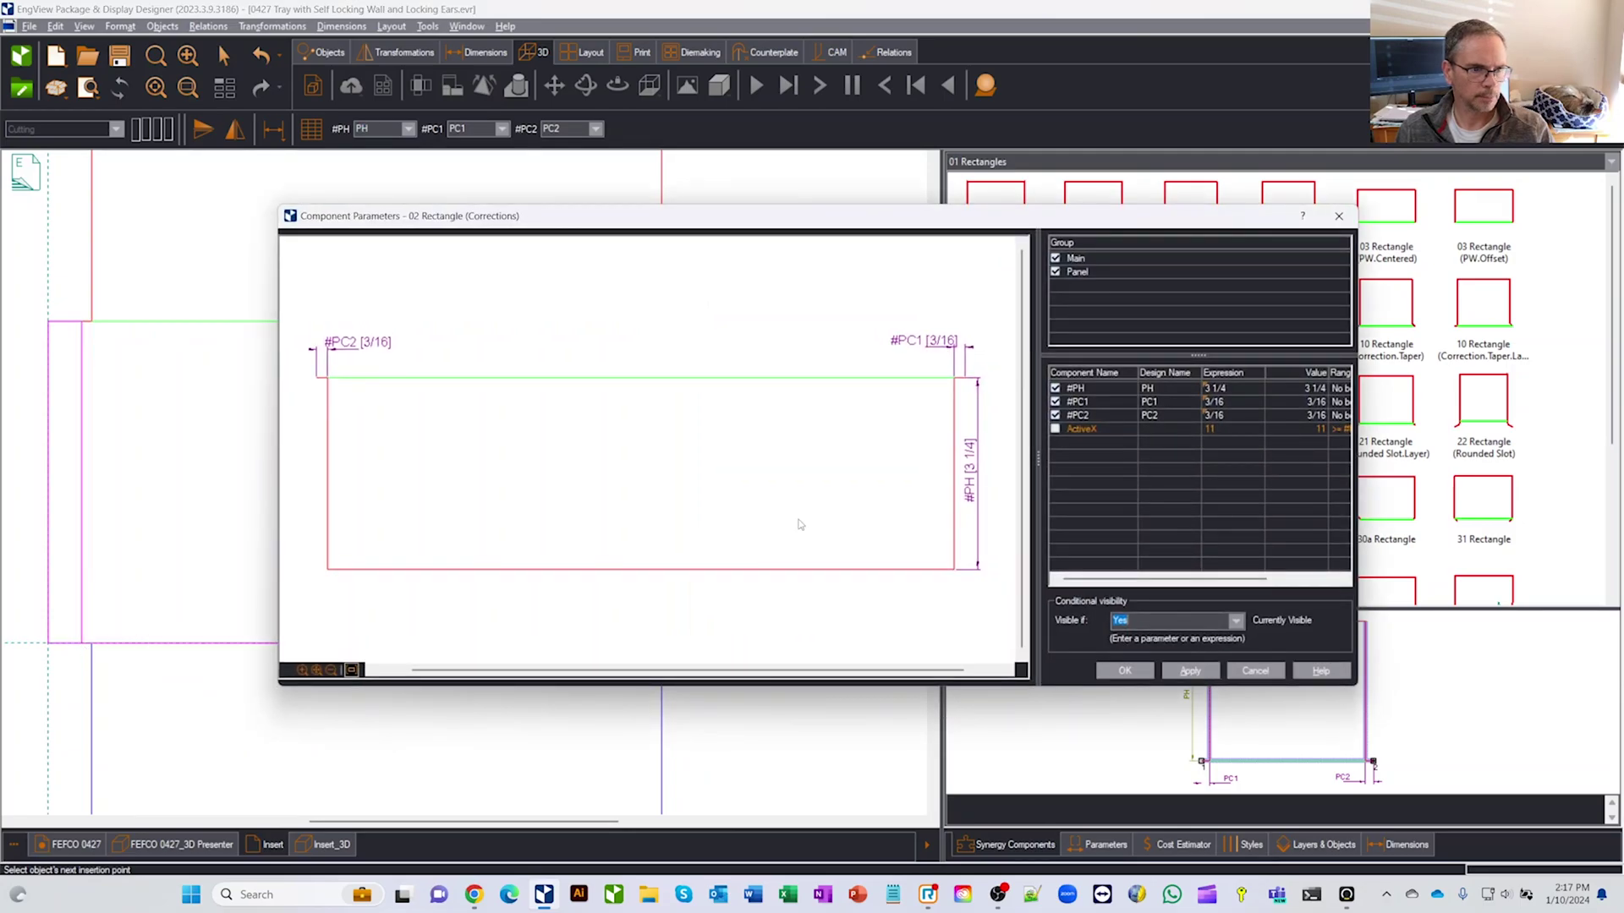
left_click(1125, 671)
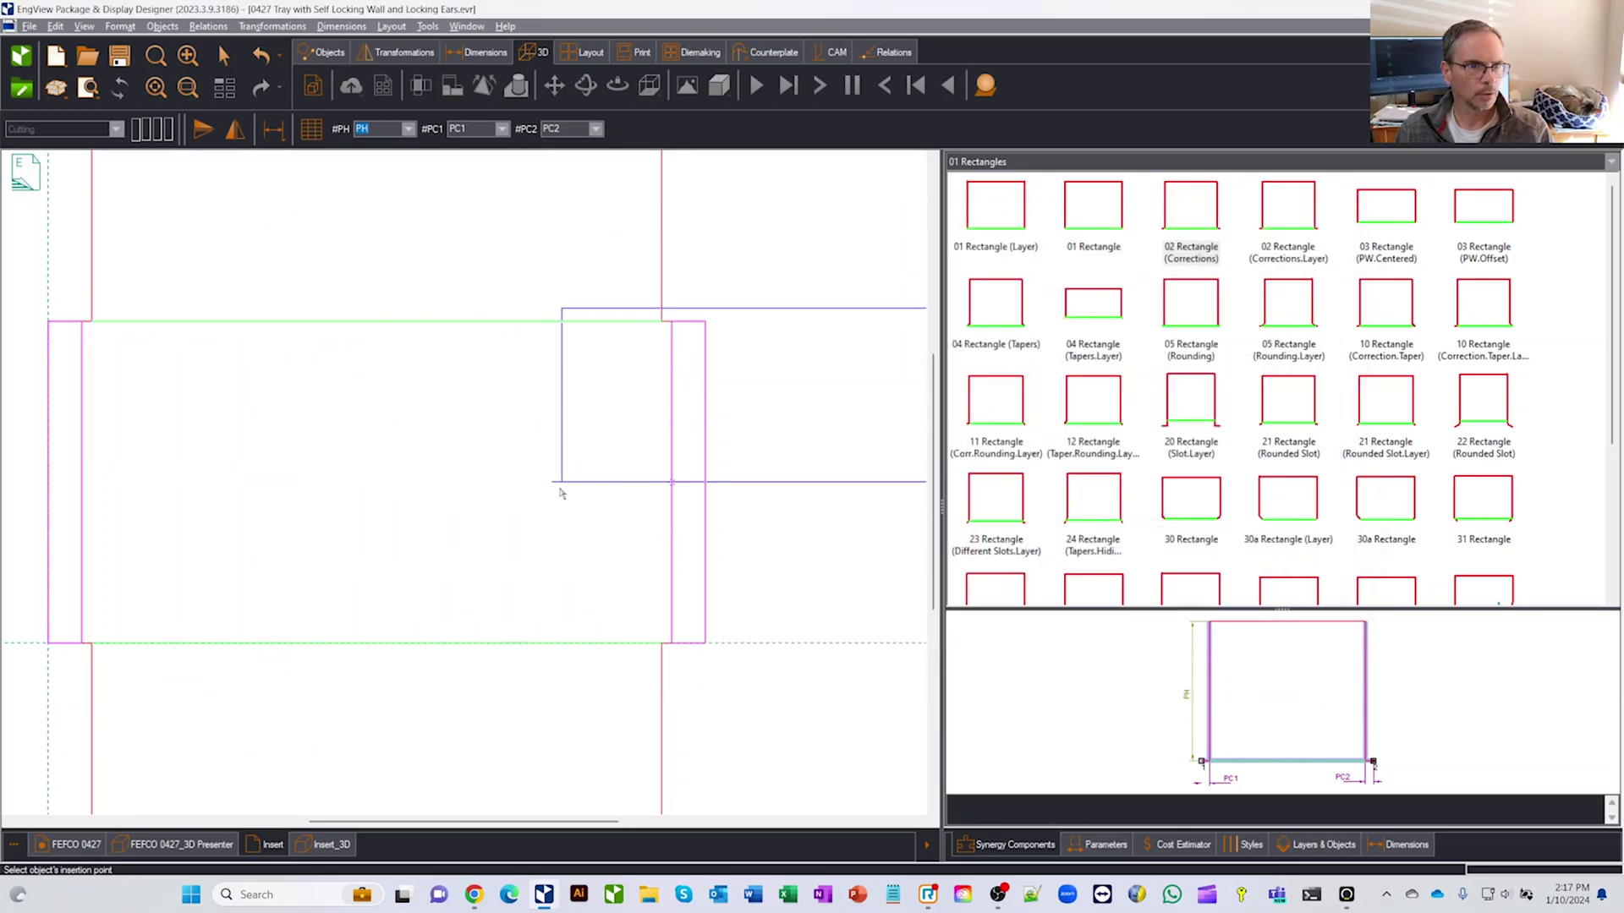
key("Escape")
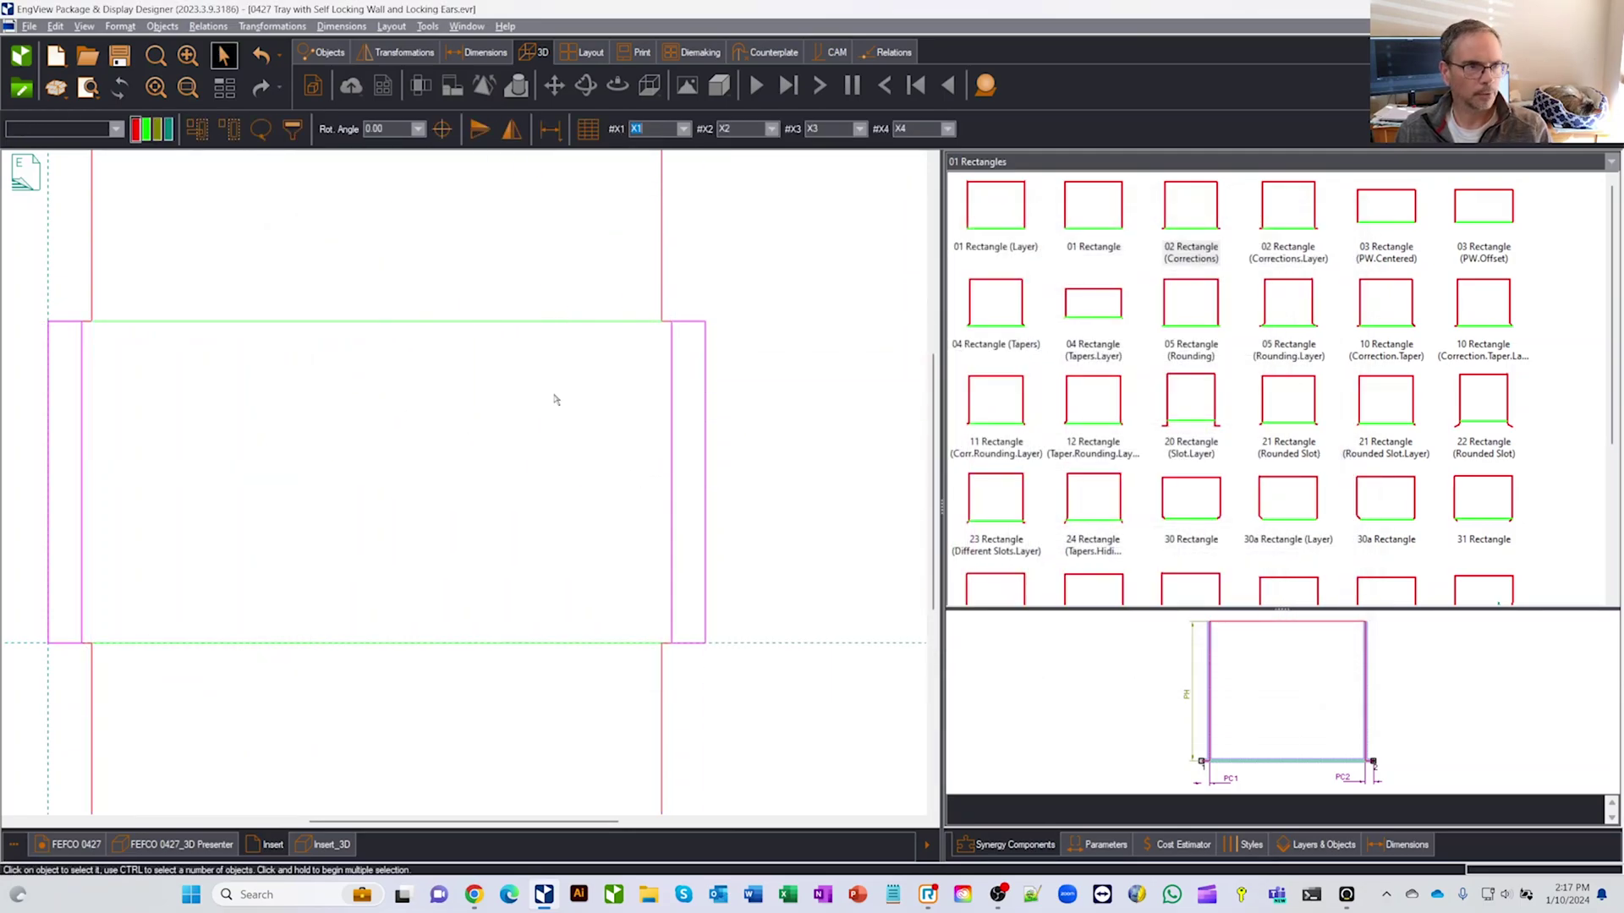
Set the new panel's height PH expression to H/2 (5/8) in the parameter table
left_click(97, 291)
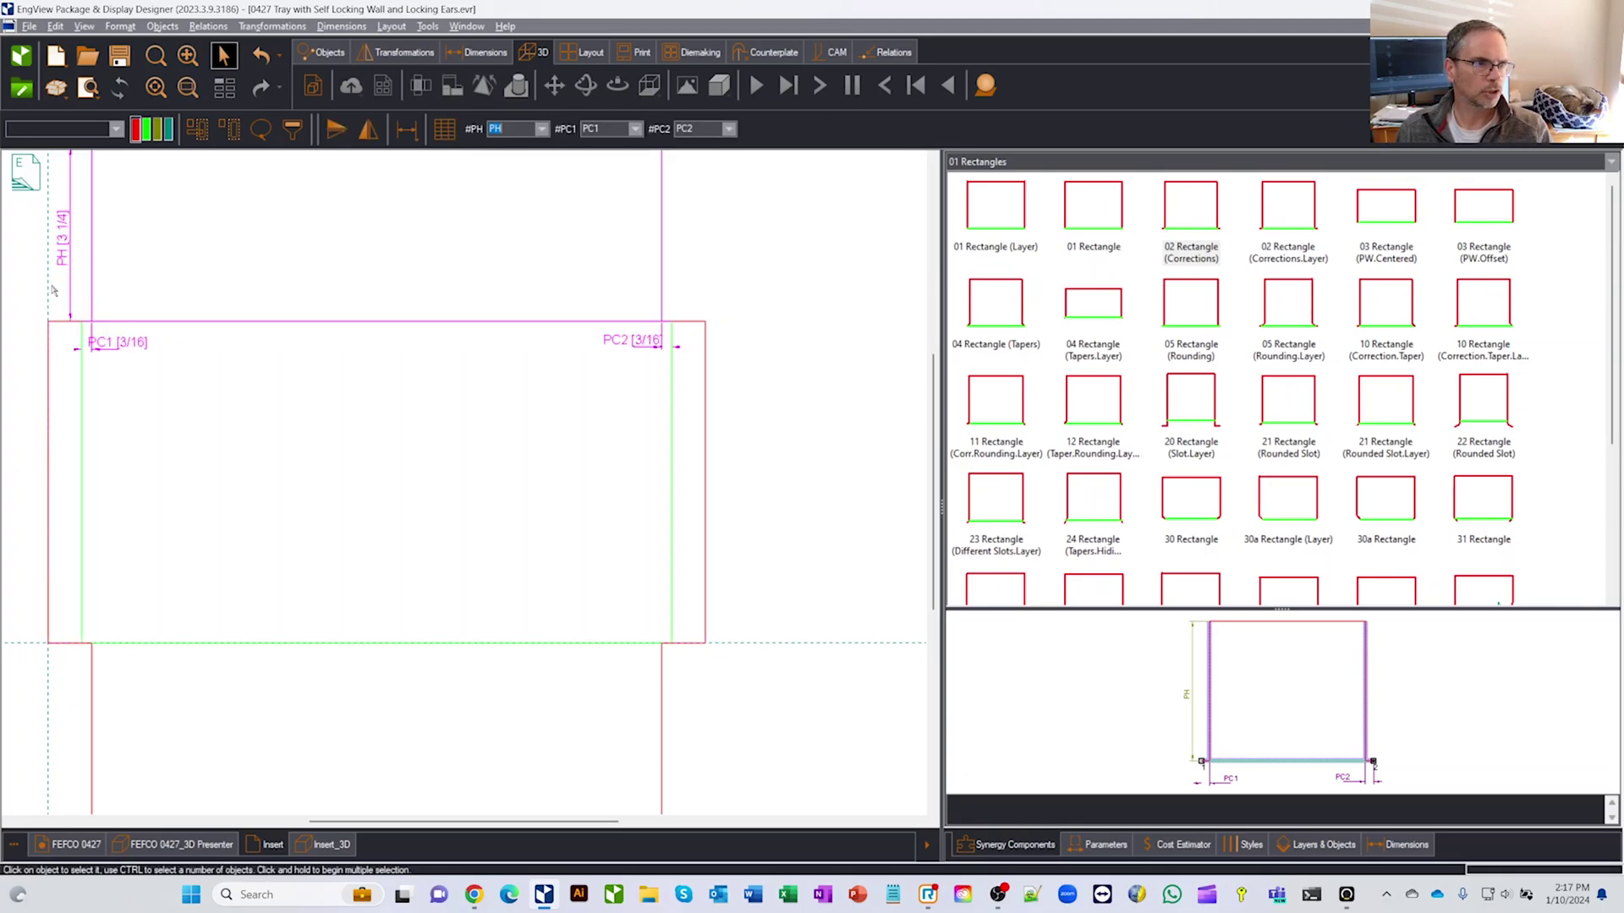
scroll(52, 291, "up", 3)
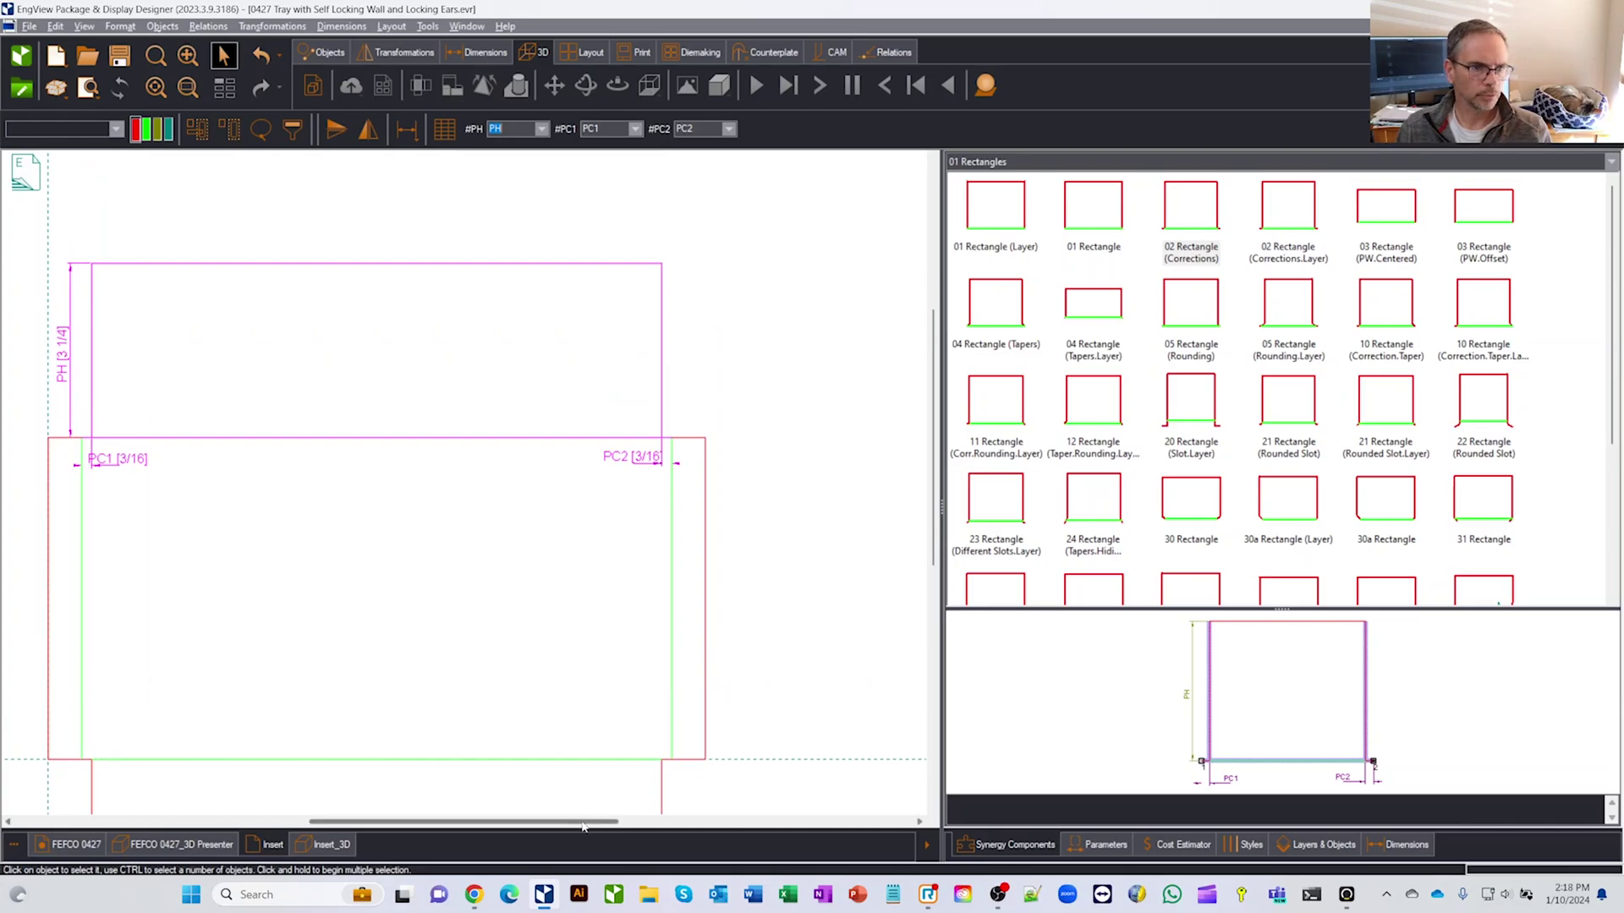
left_click_drag(595, 818, 523, 818)
scroll(336, 452, "up", 2, "ctrl")
scroll(336, 452, "up", 1, "ctrl")
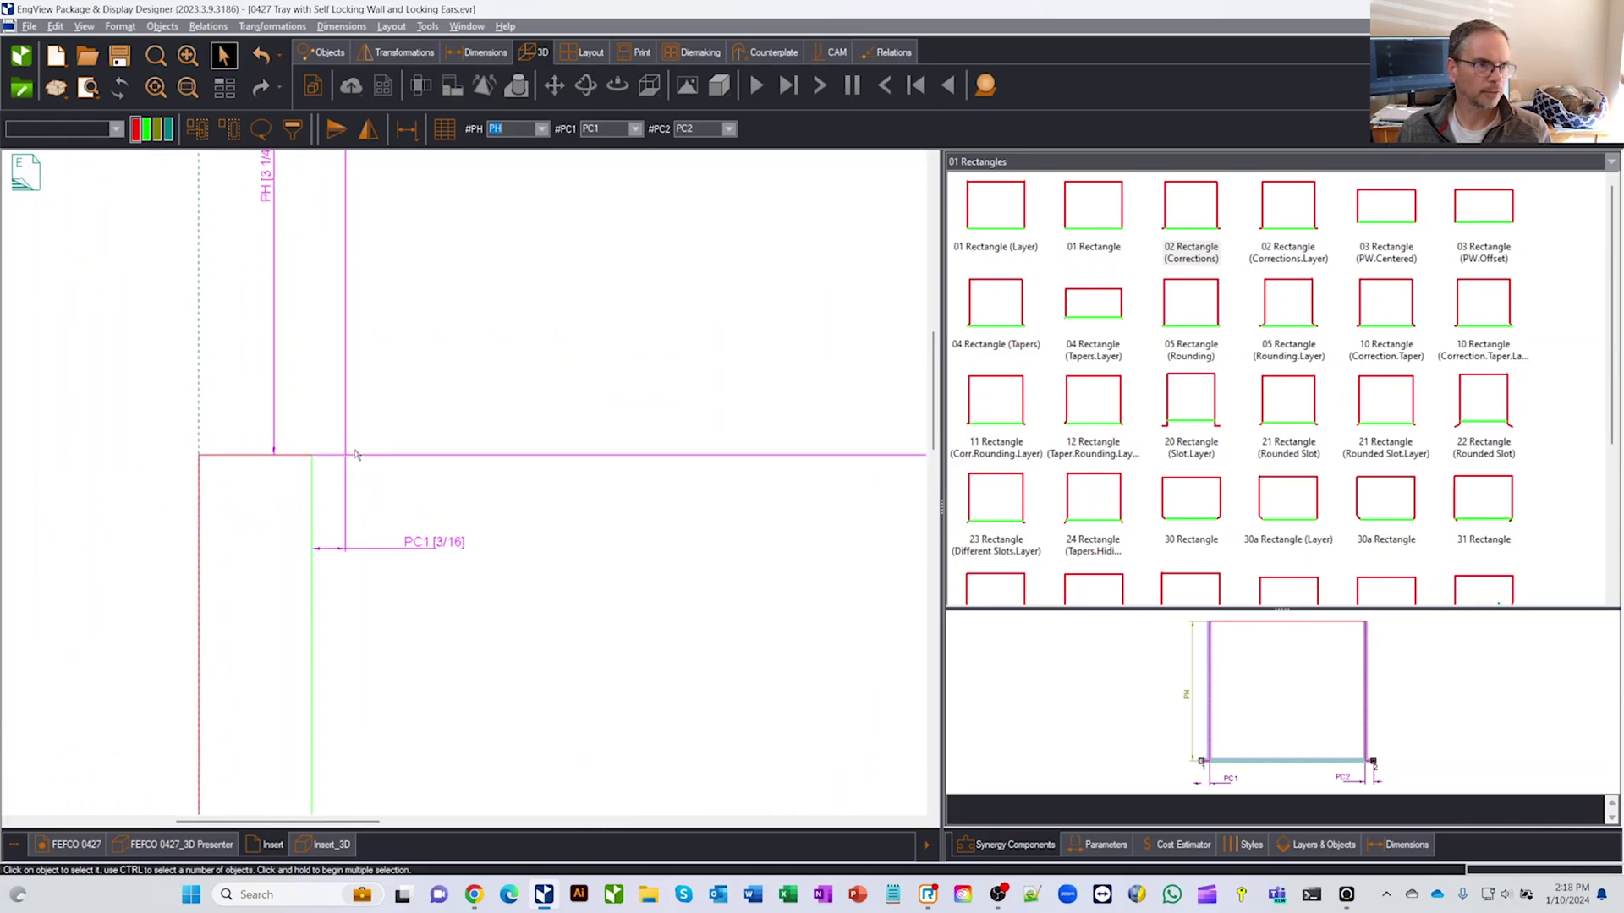
scroll(363, 455, "up", 4)
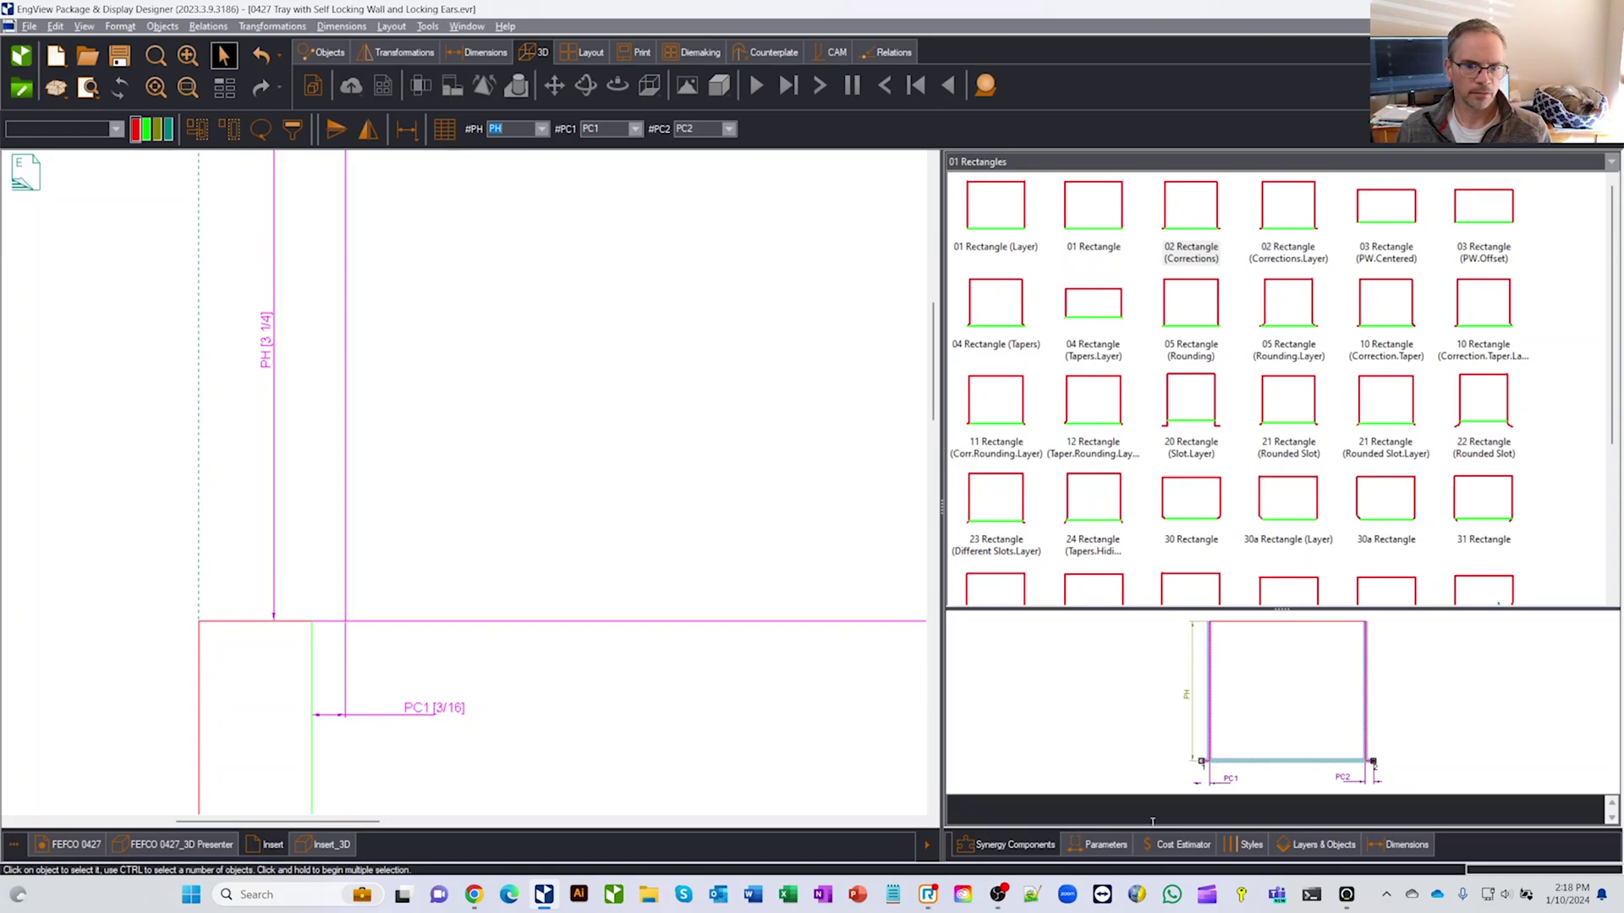
left_click(1102, 842)
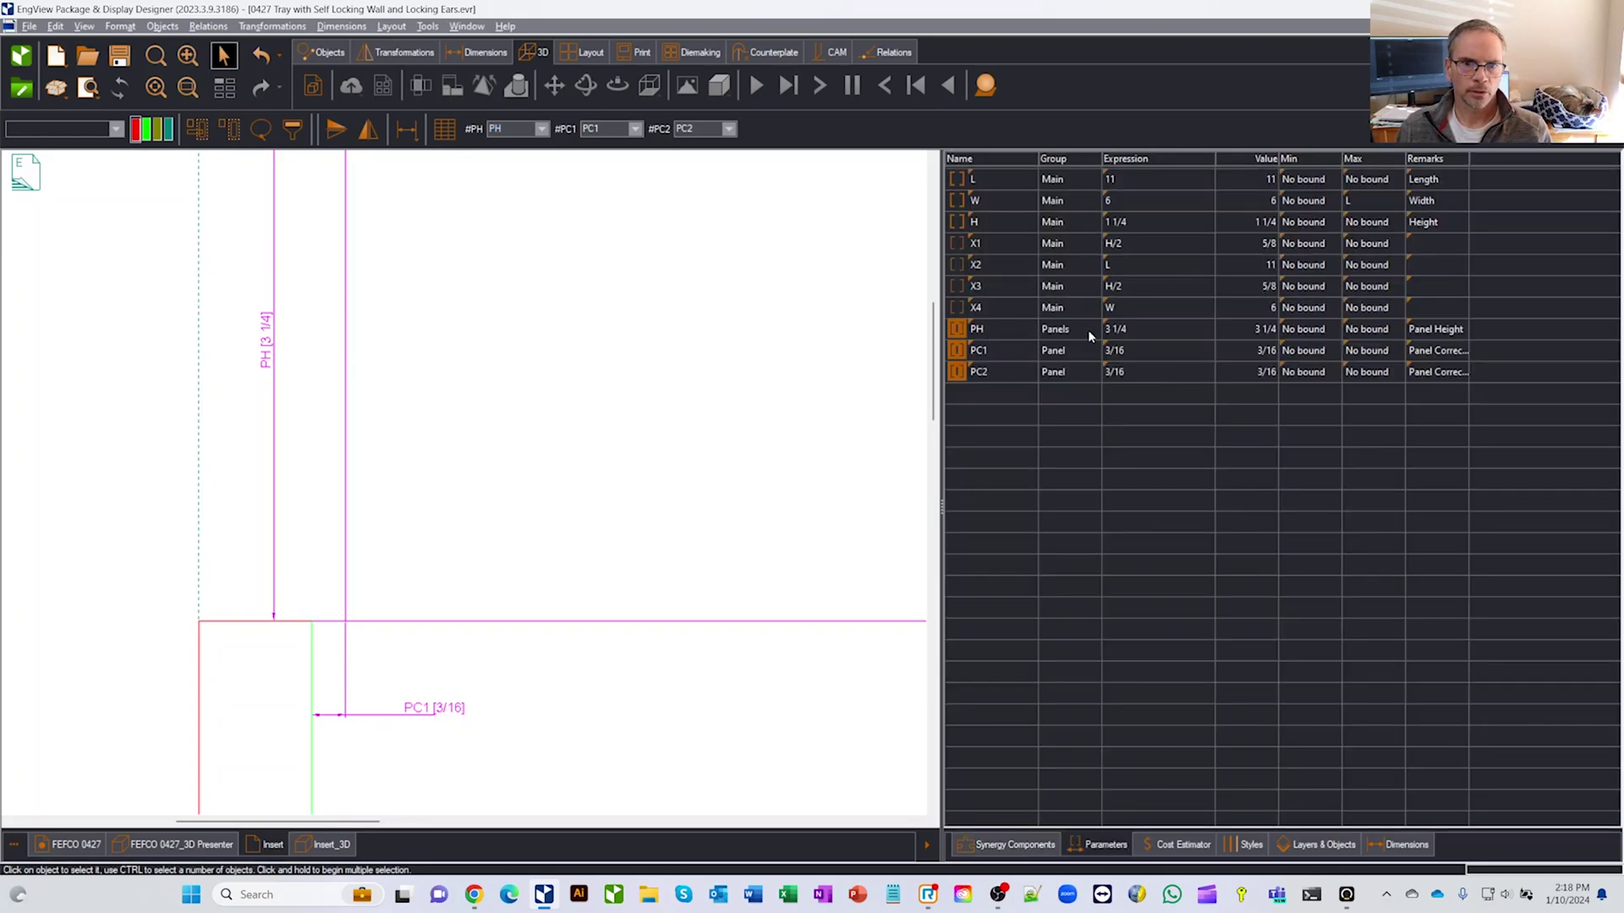
double_click(1150, 329)
type("H/2")
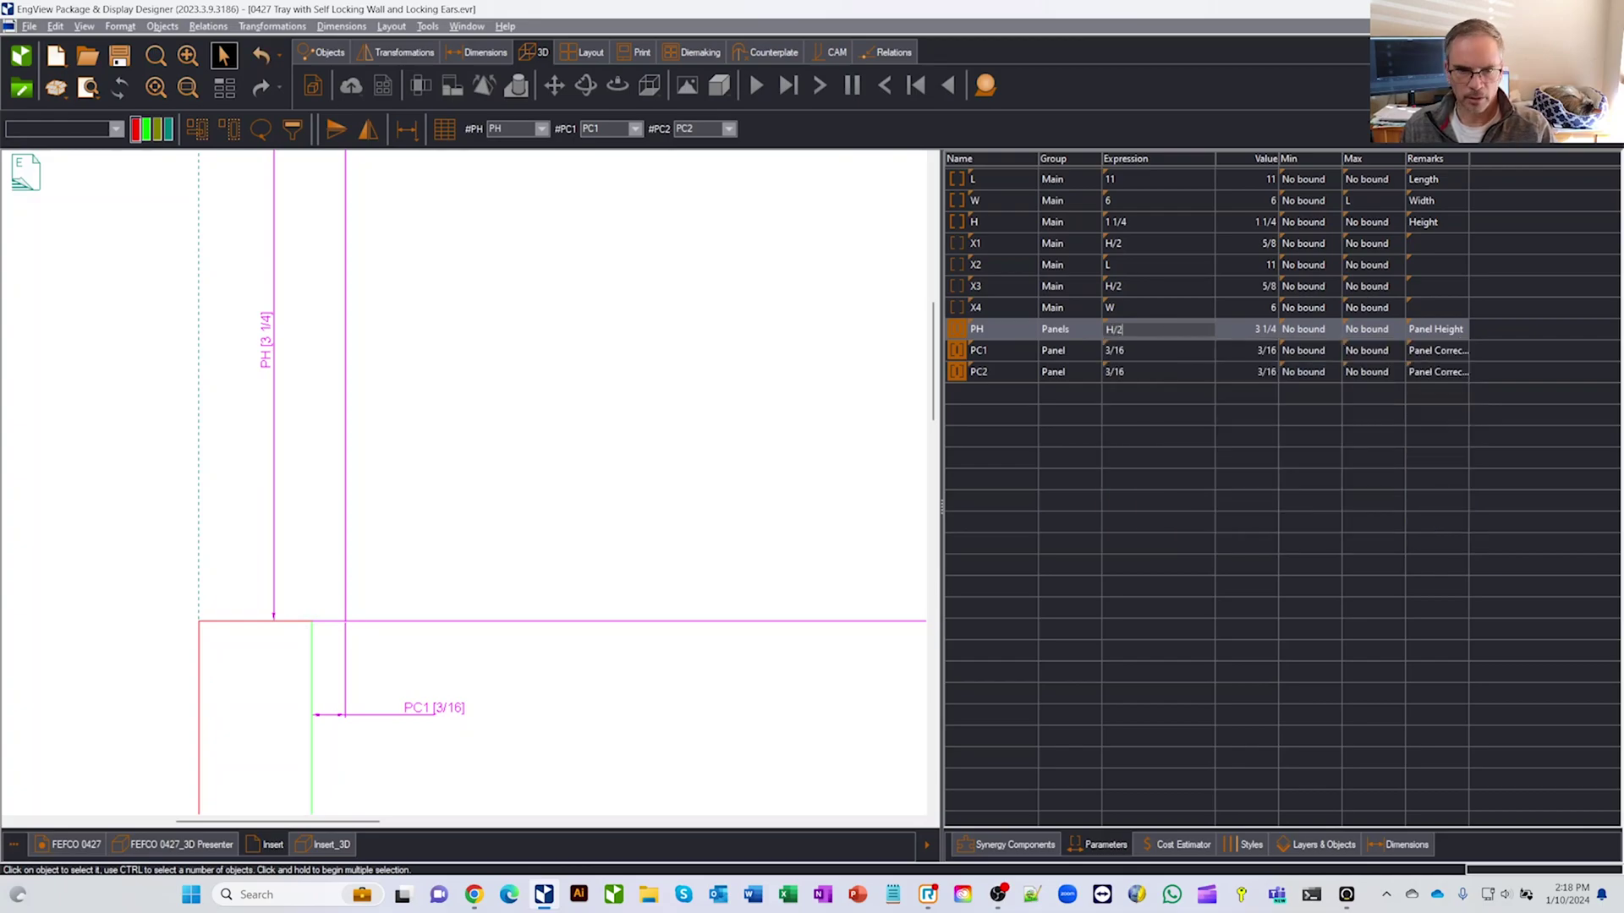
key("Return")
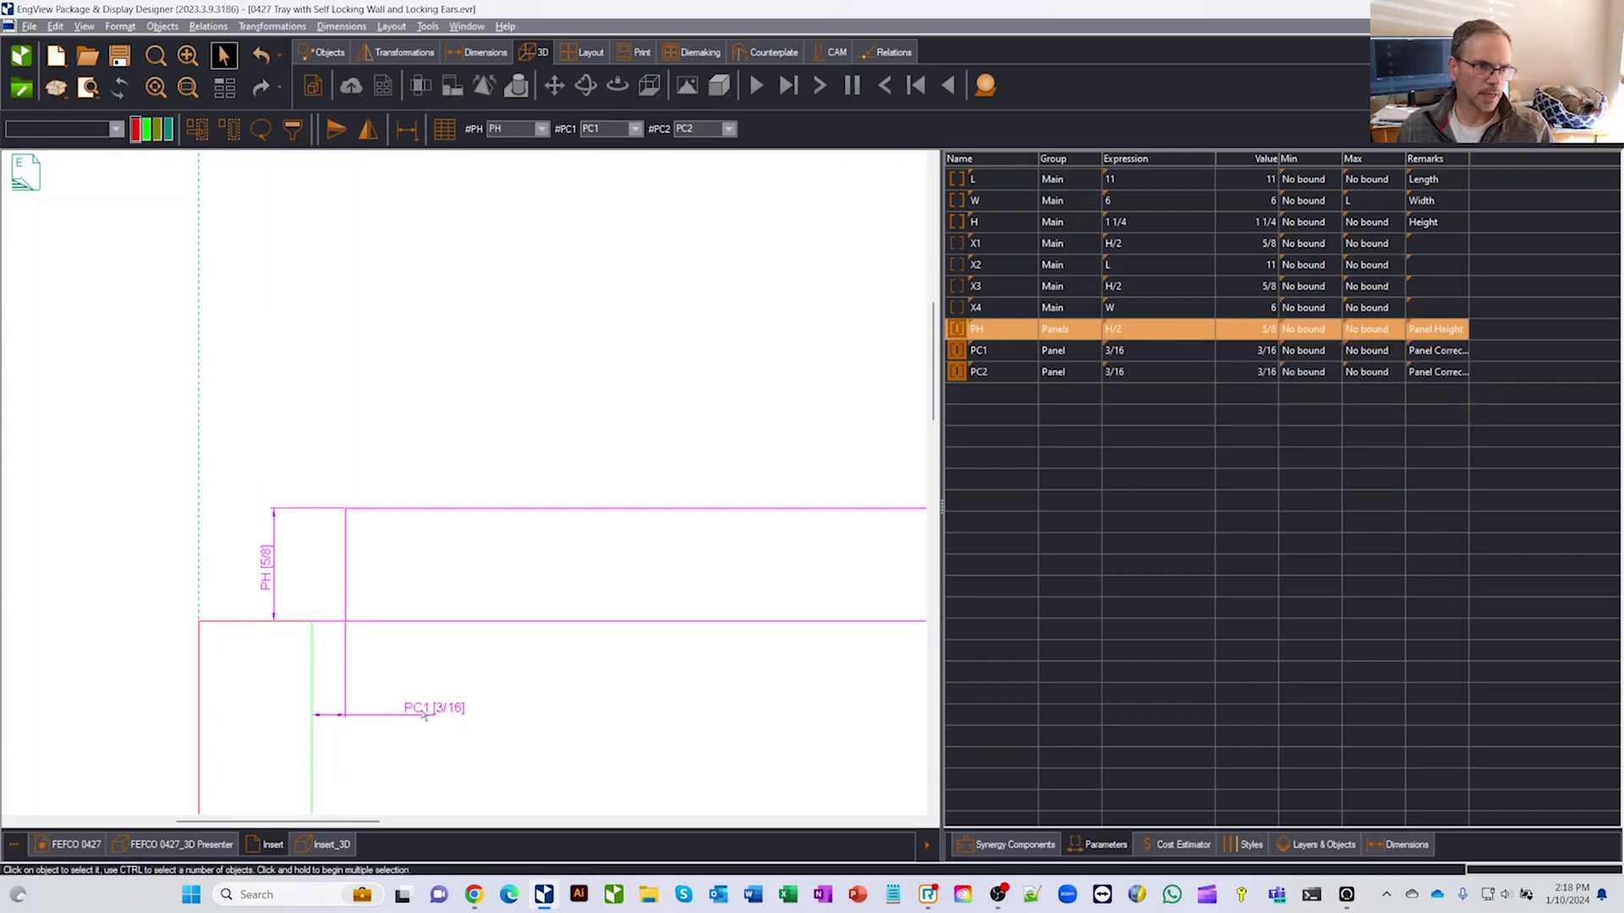
Set corrections PC1 and PC2 to d(), the 0.059 material thickness
double_click(1163, 351)
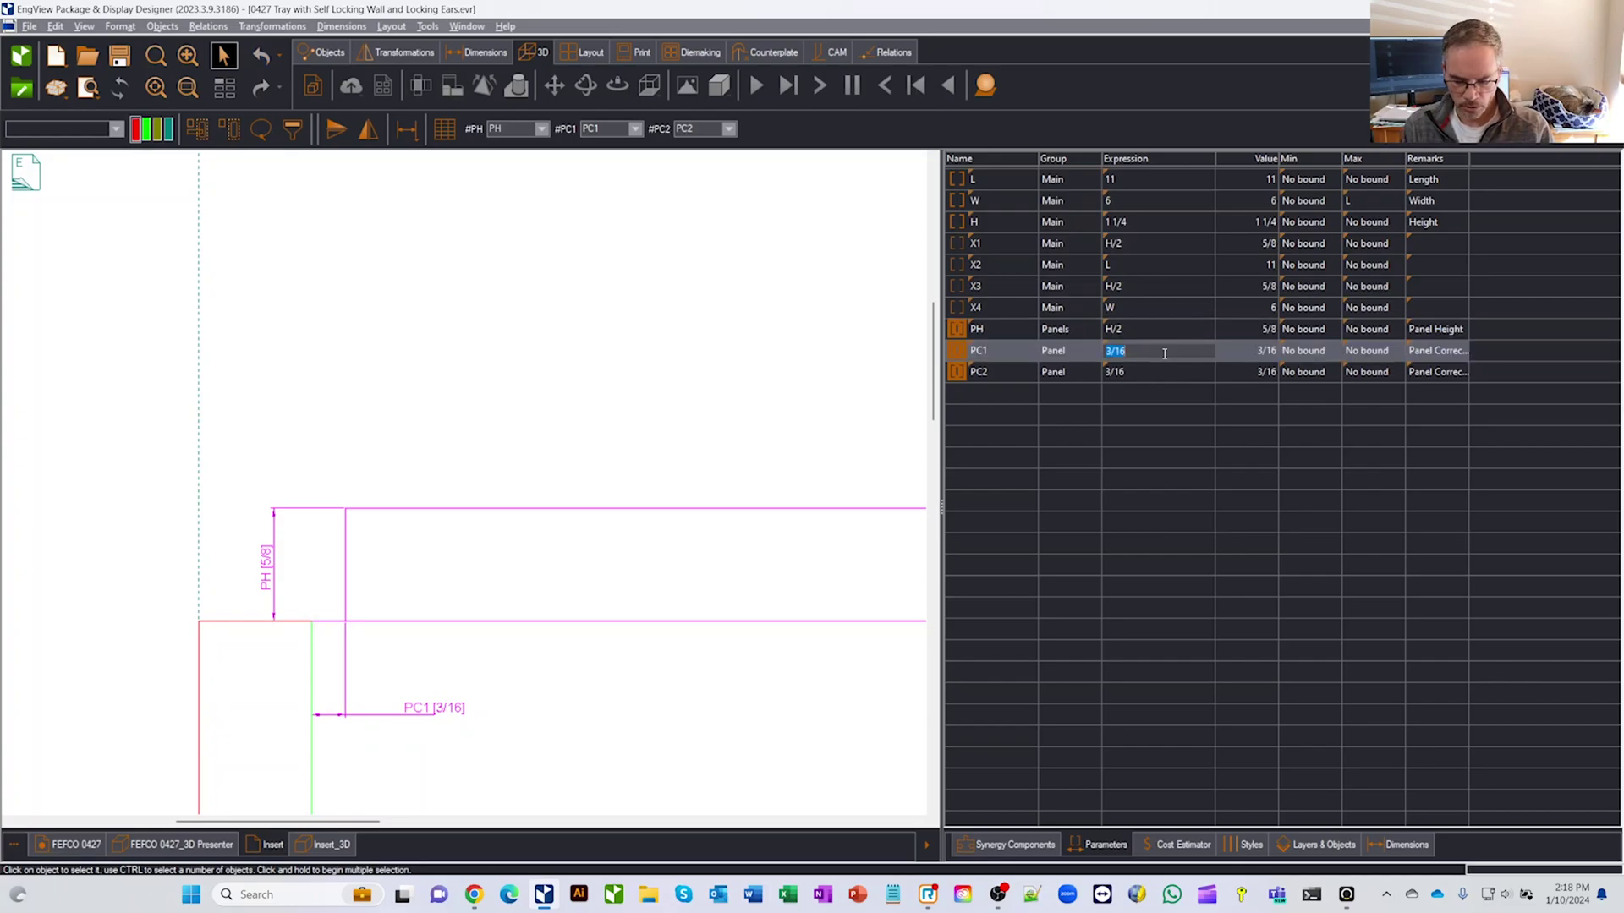
type("d")
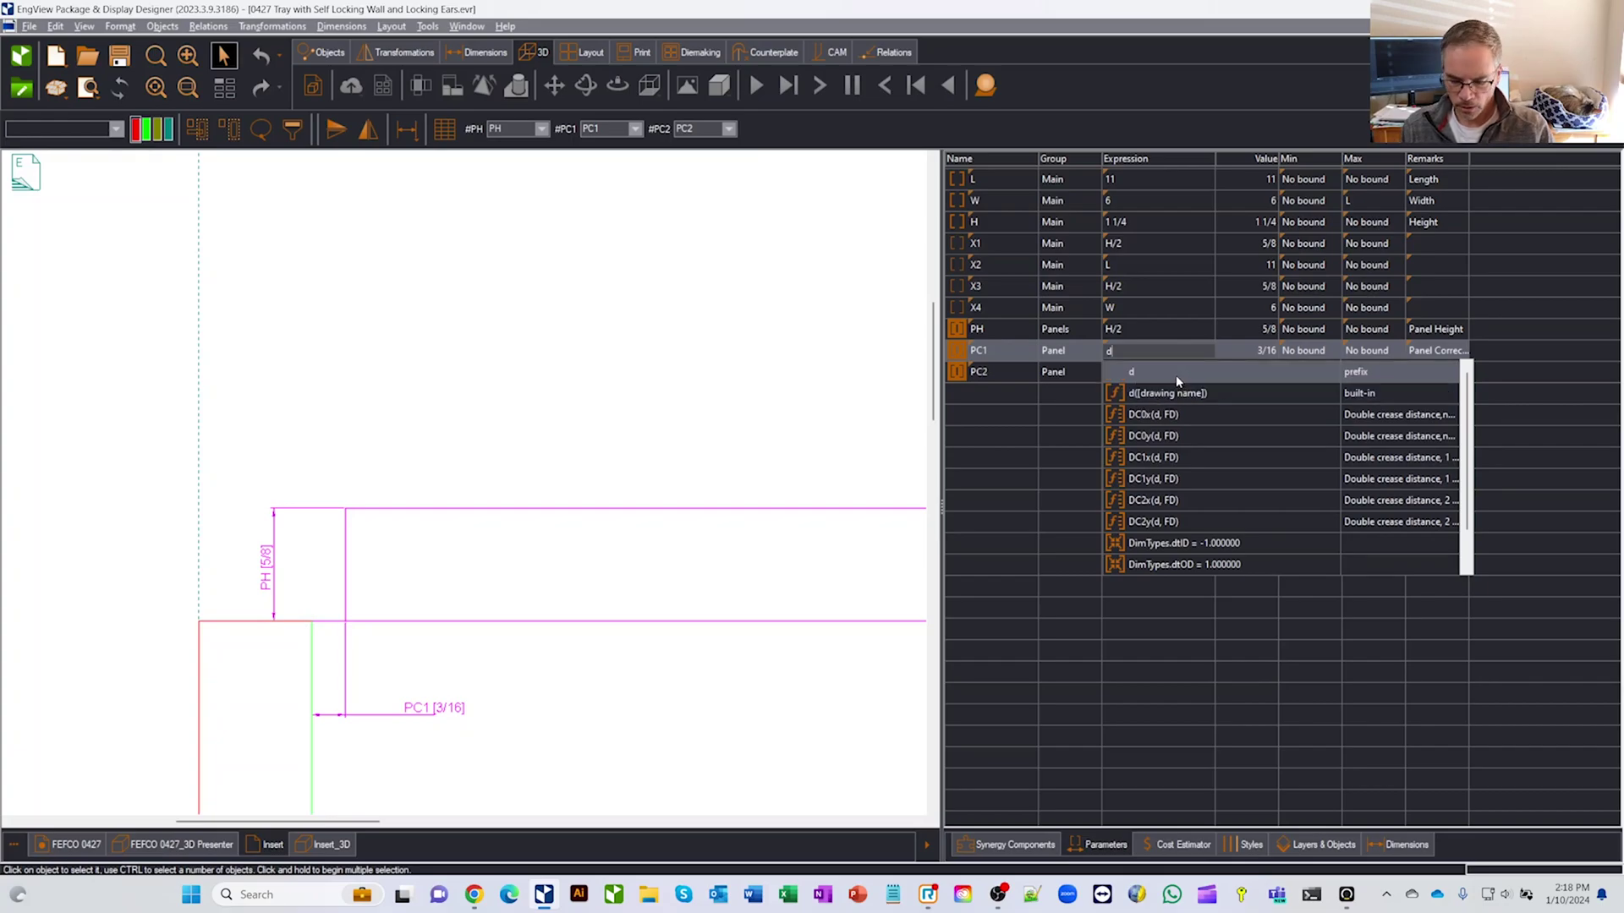
left_click(1176, 375)
key("Return")
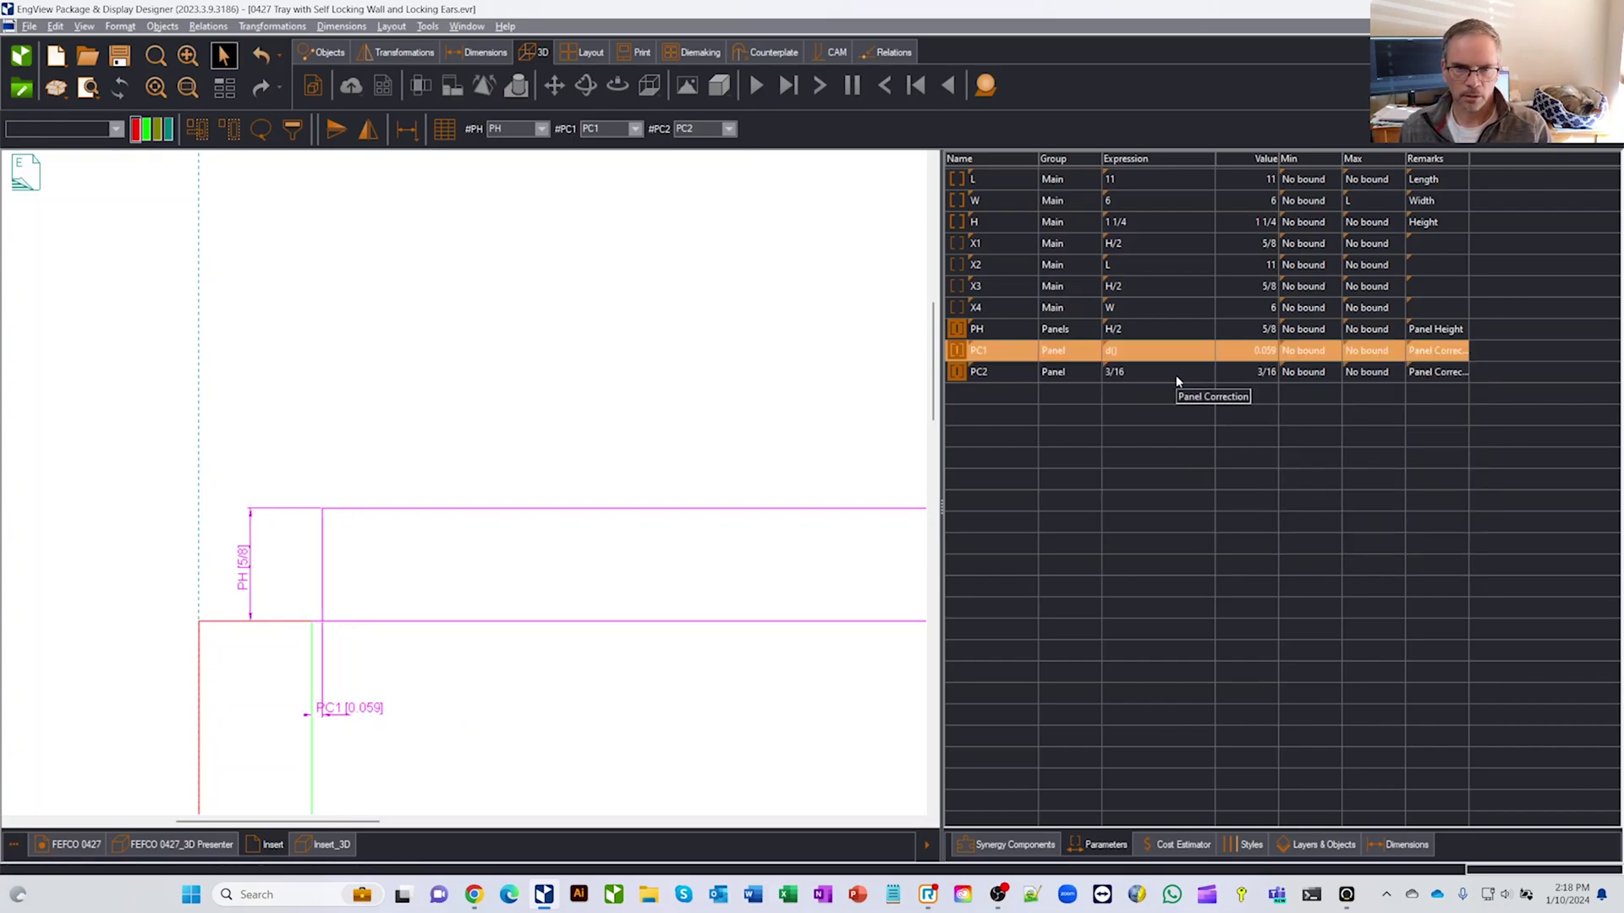
left_click(1170, 373)
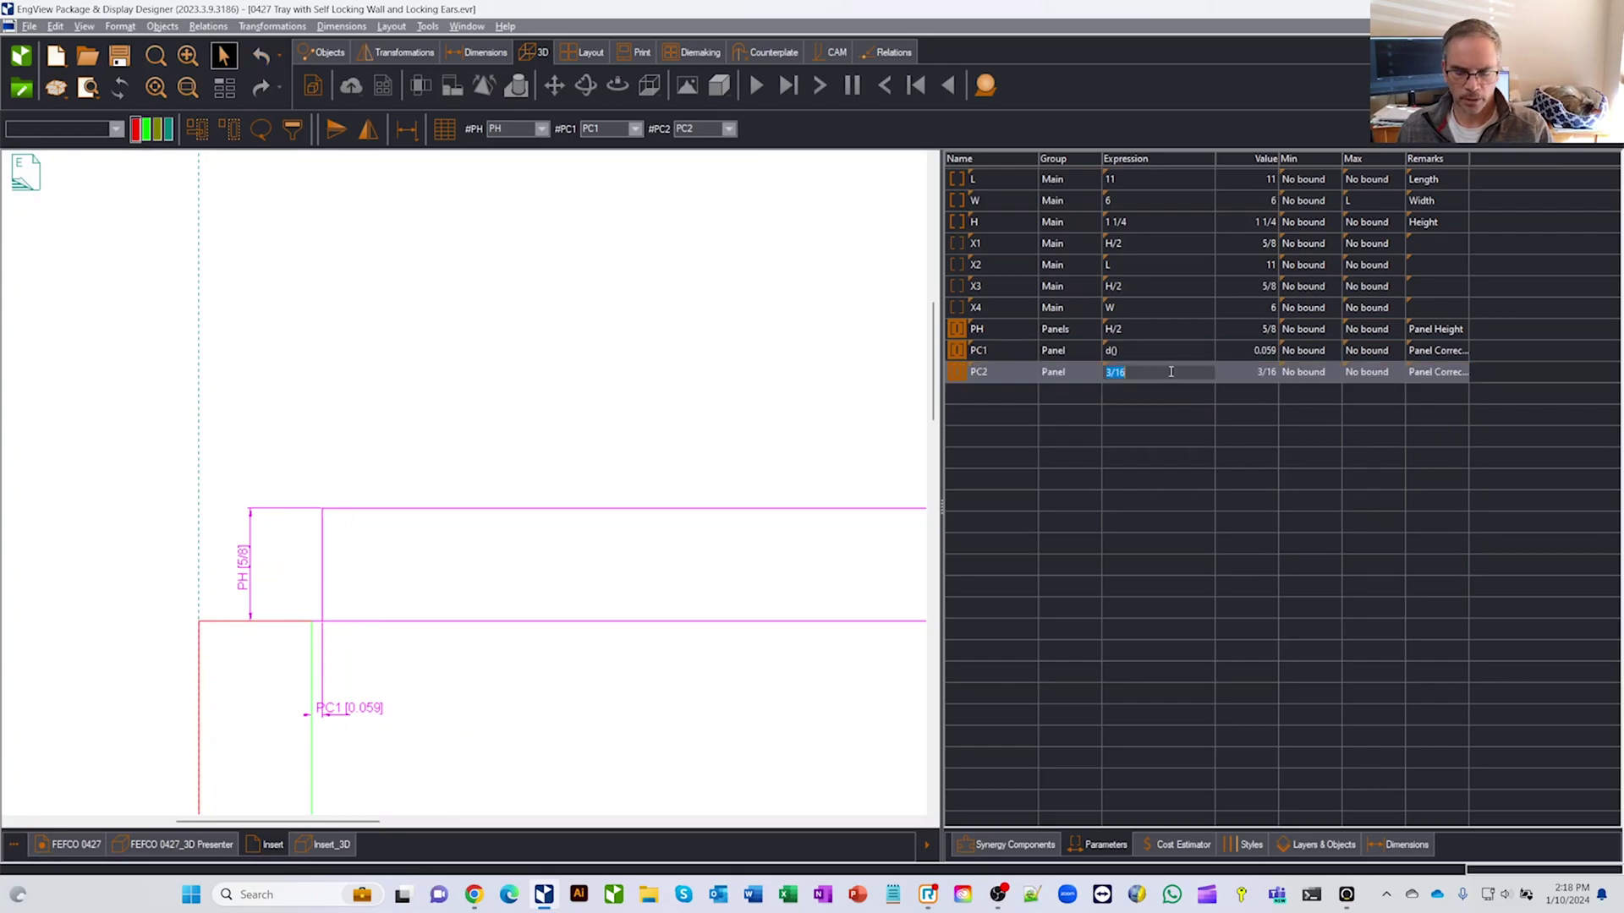
type("d()")
key("Return")
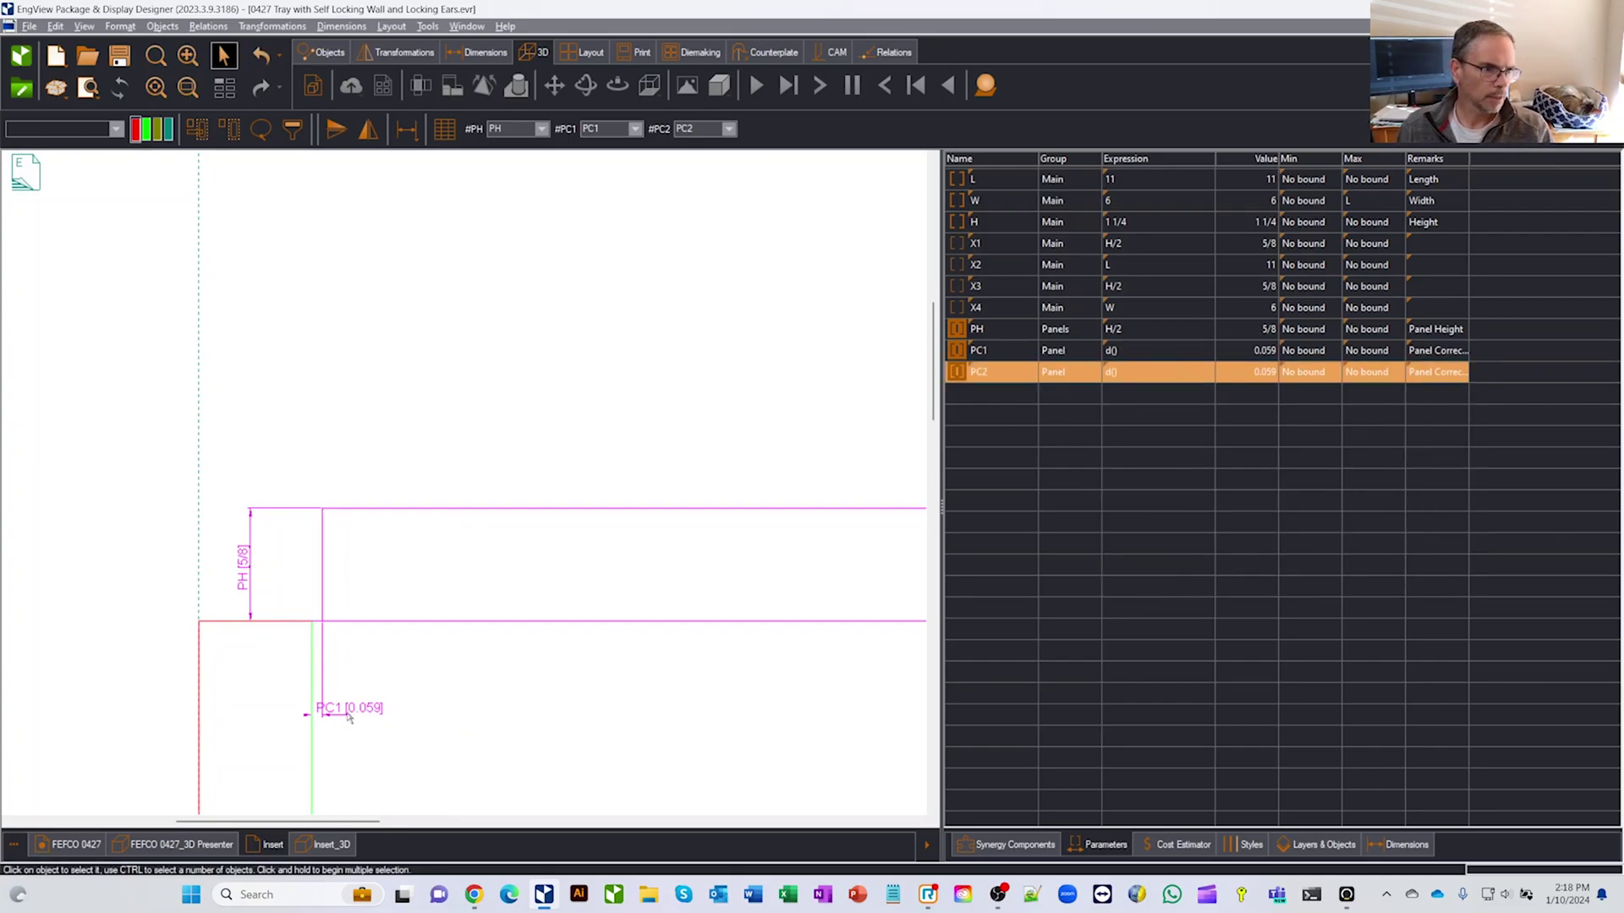
scroll(349, 710, "down", 3)
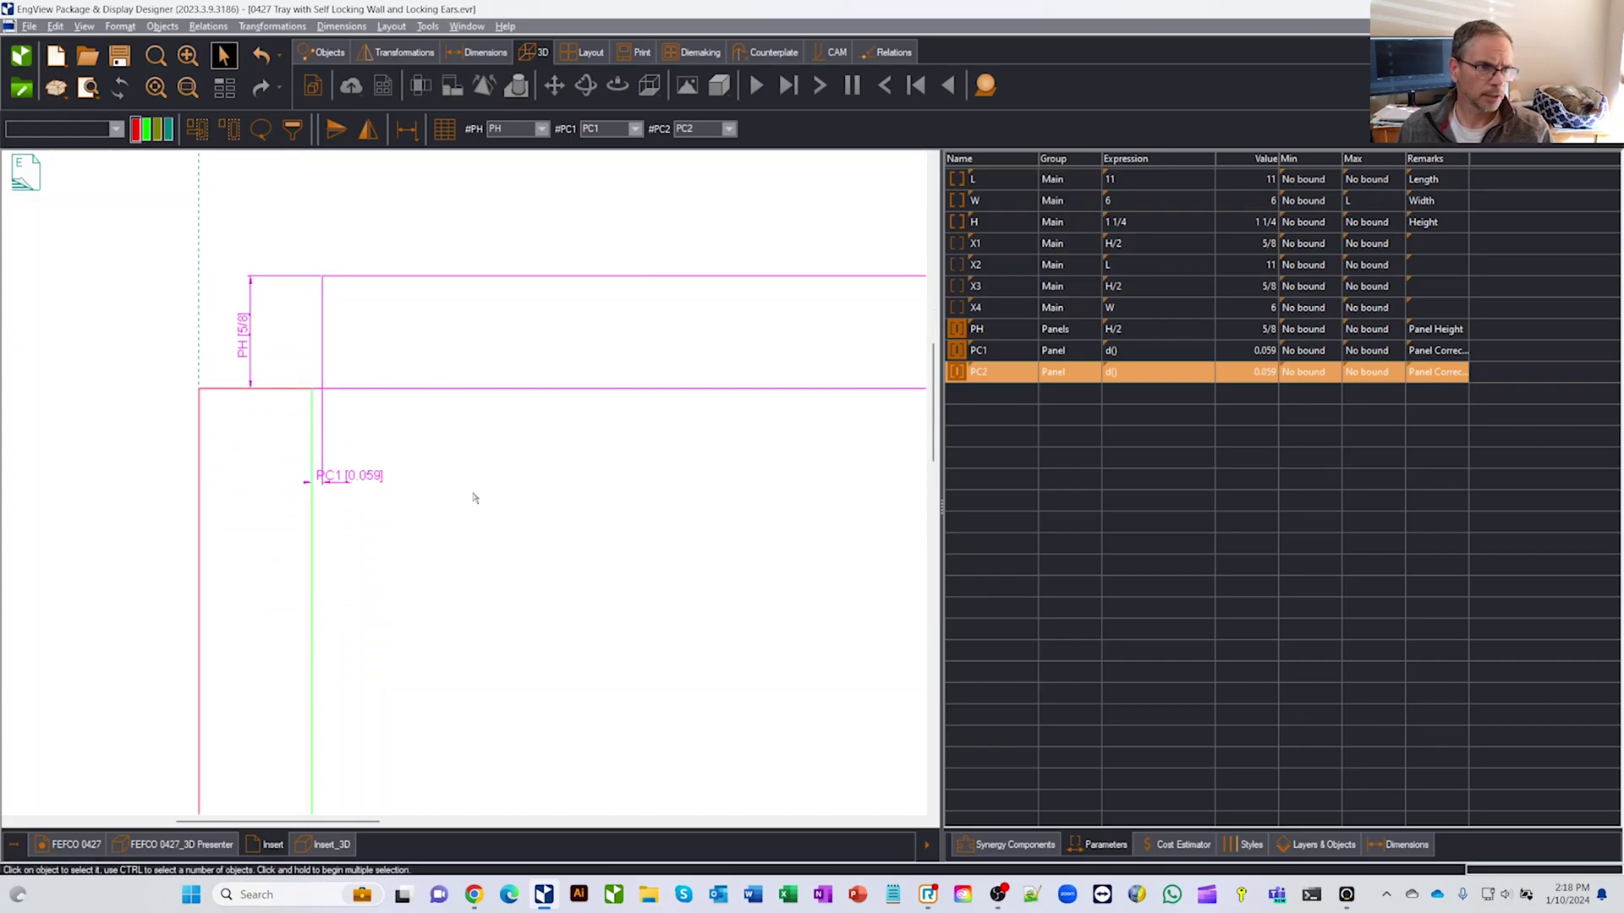
right_click(84, 844)
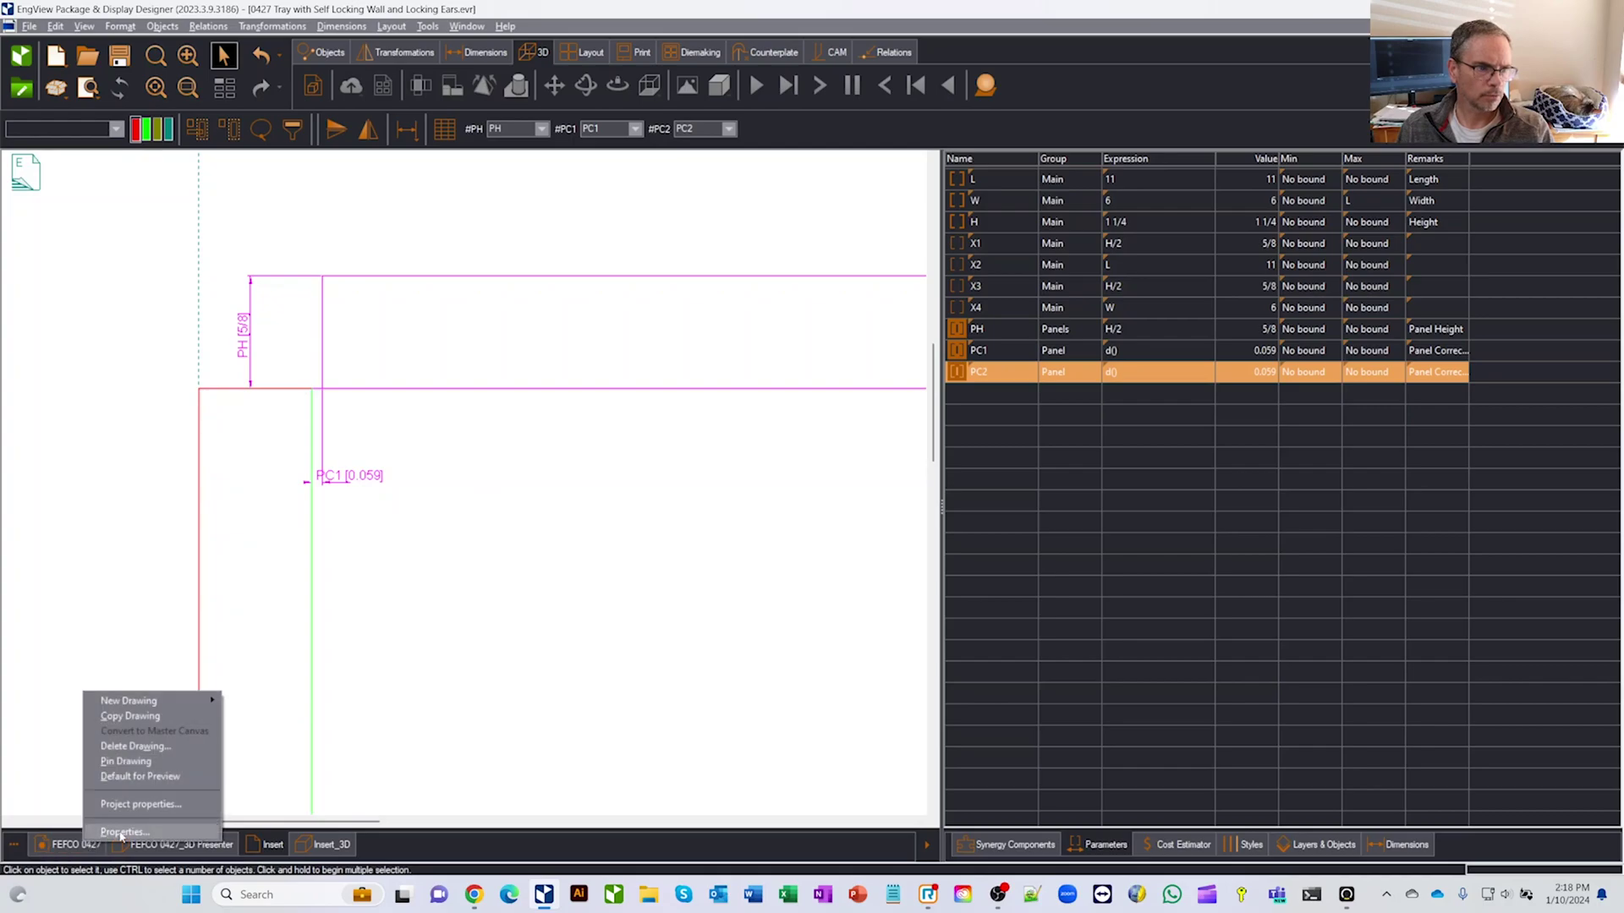
left_click(121, 834)
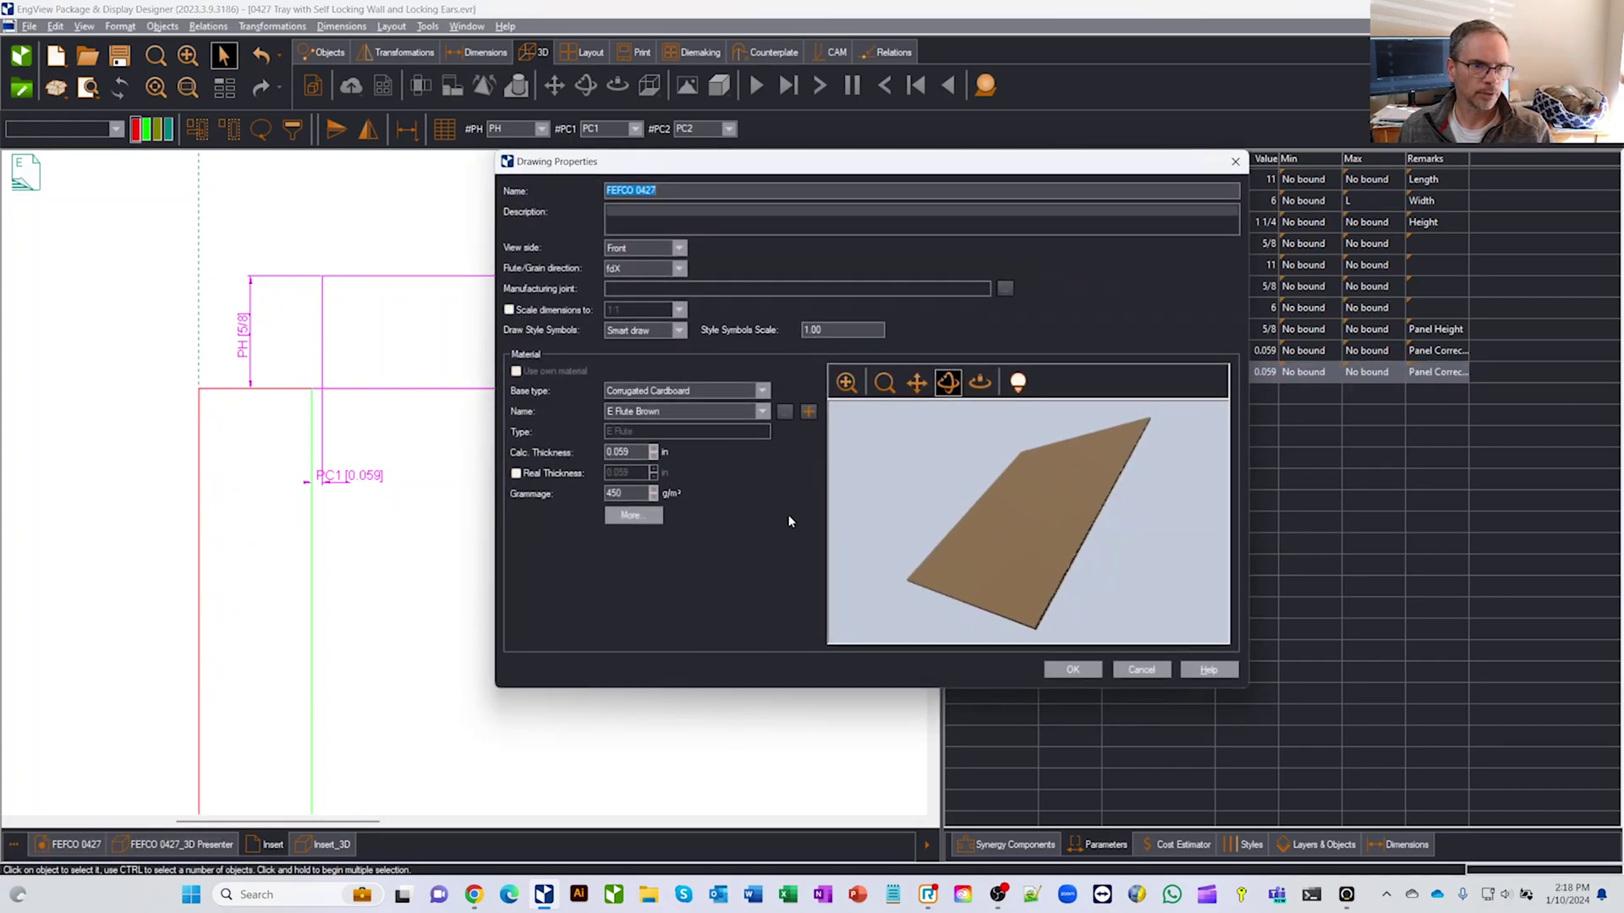
left_click(1073, 670)
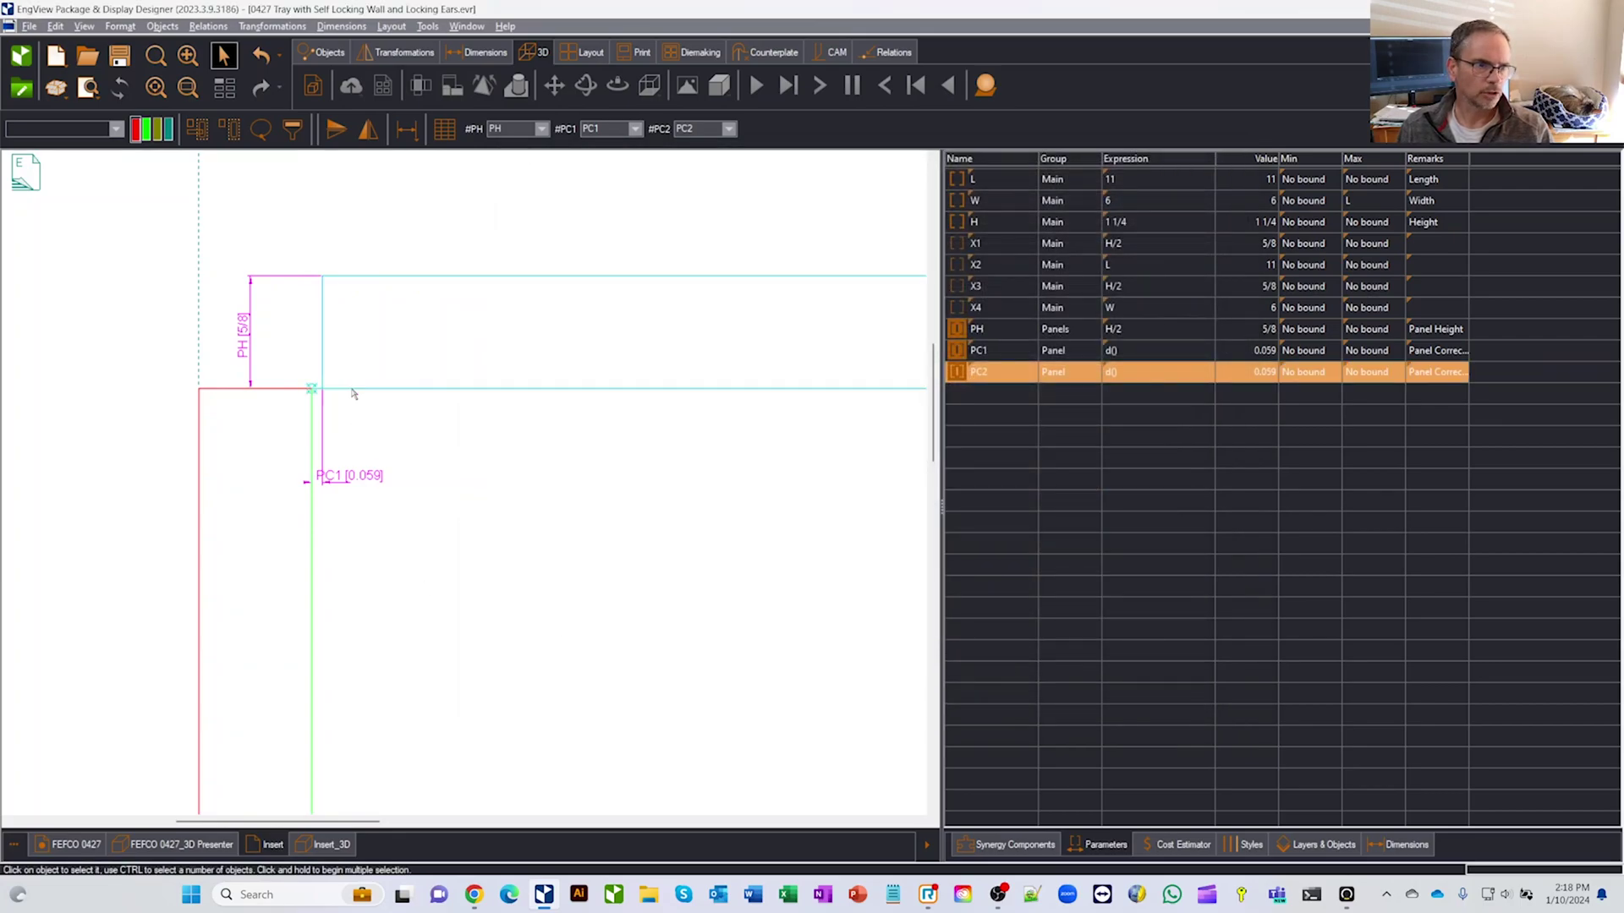
left_click(353, 392)
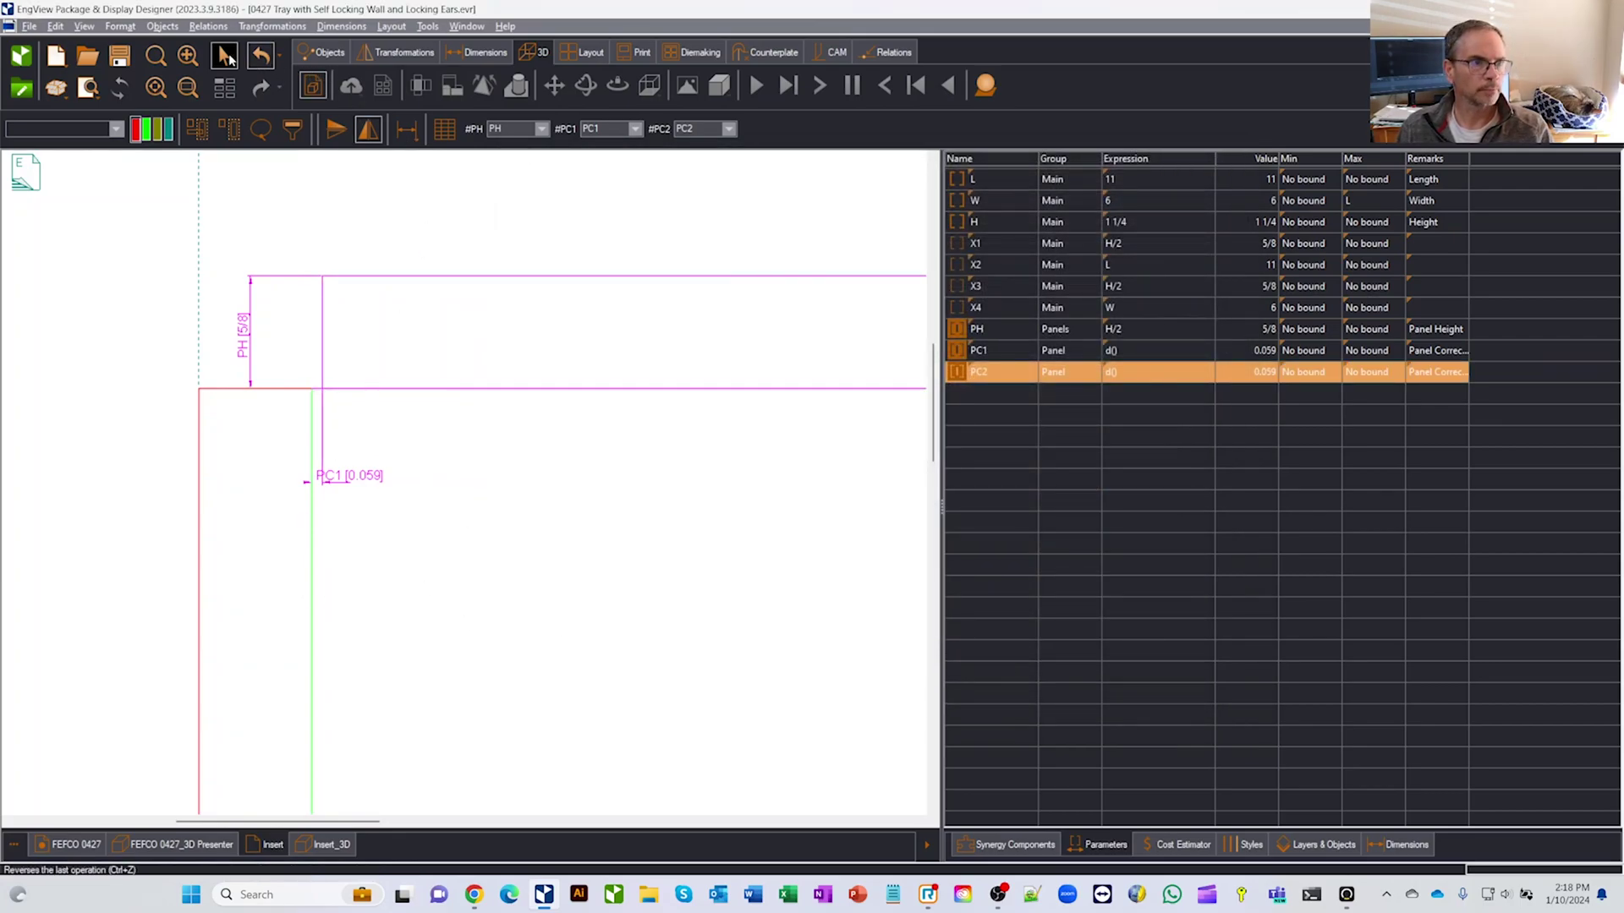
key("Home")
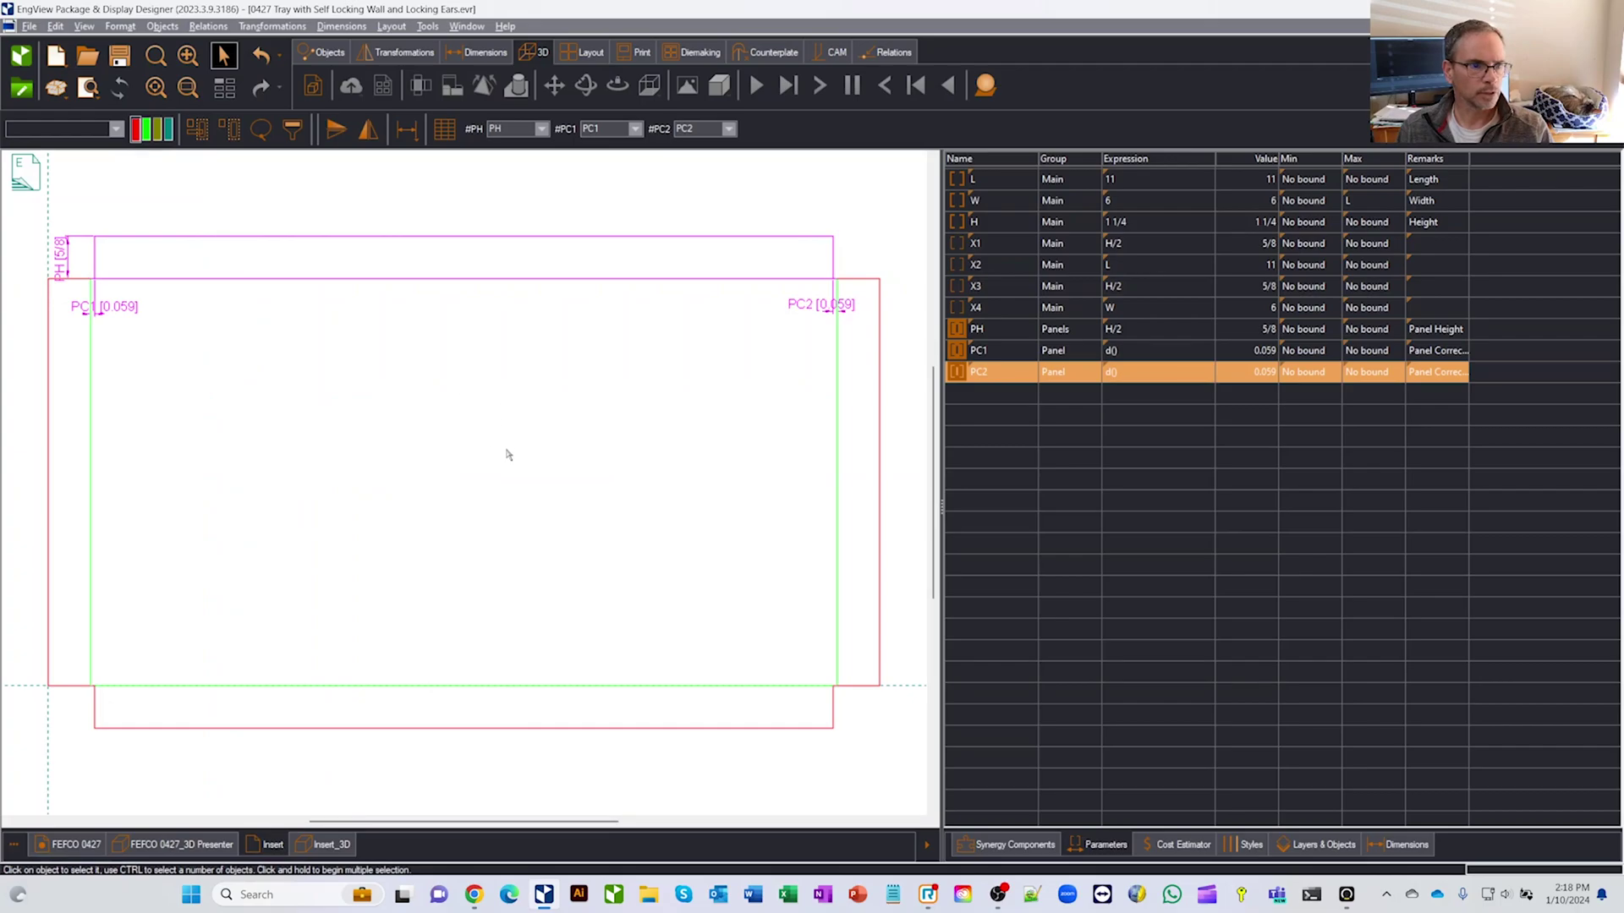
Rebuild the Inset_3D model so it includes the newly added panels
left_click(306, 839)
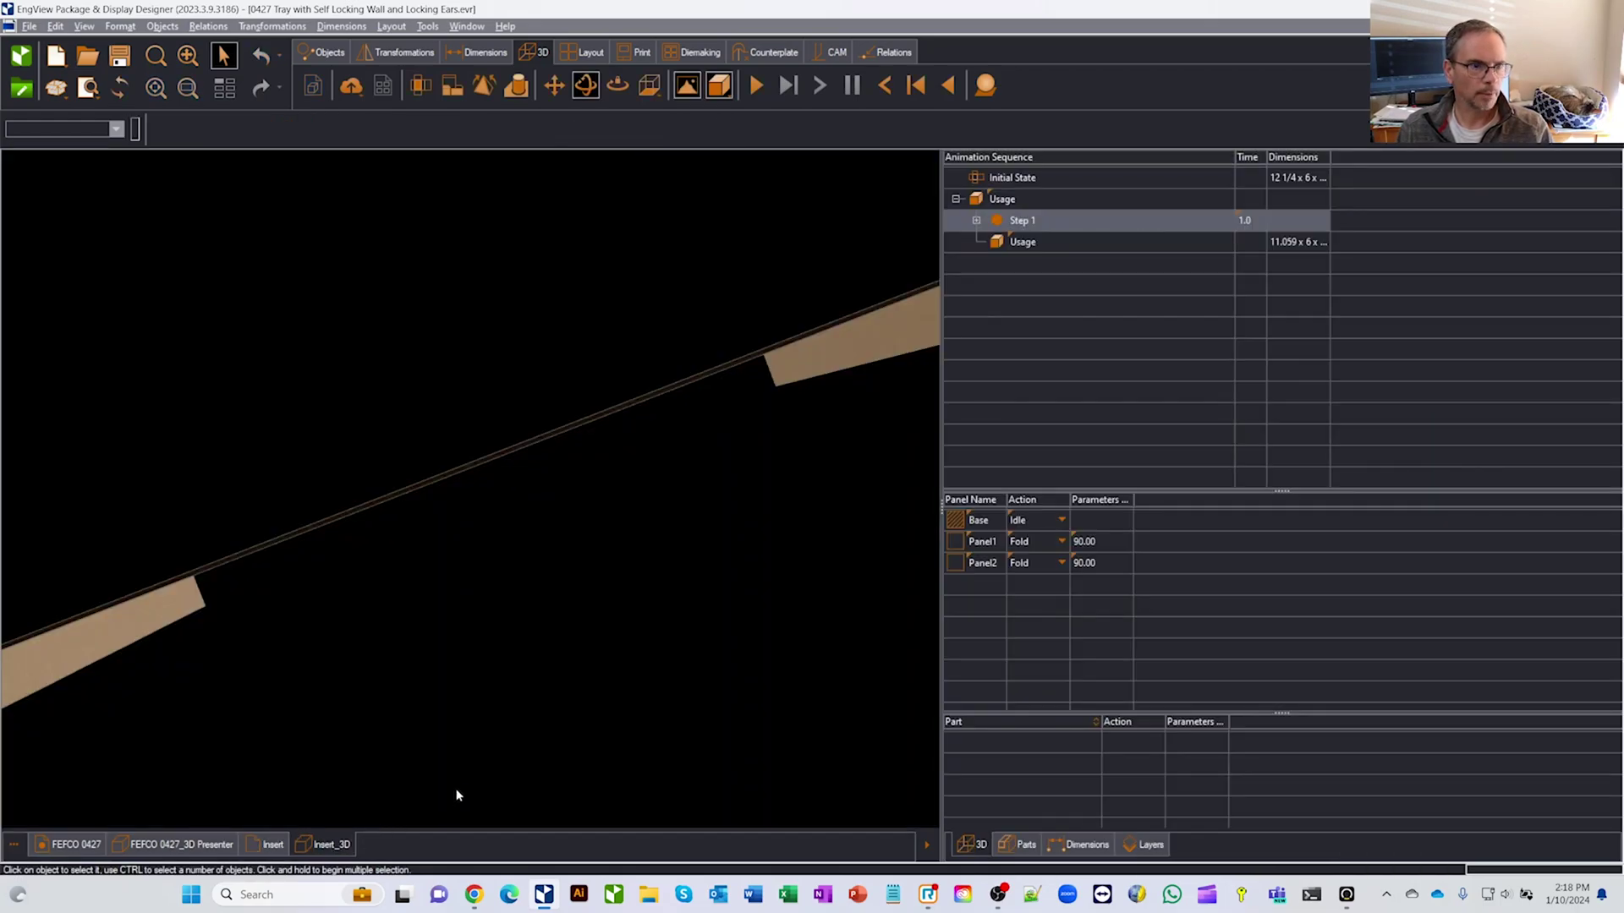
left_click_drag(459, 795, 689, 533)
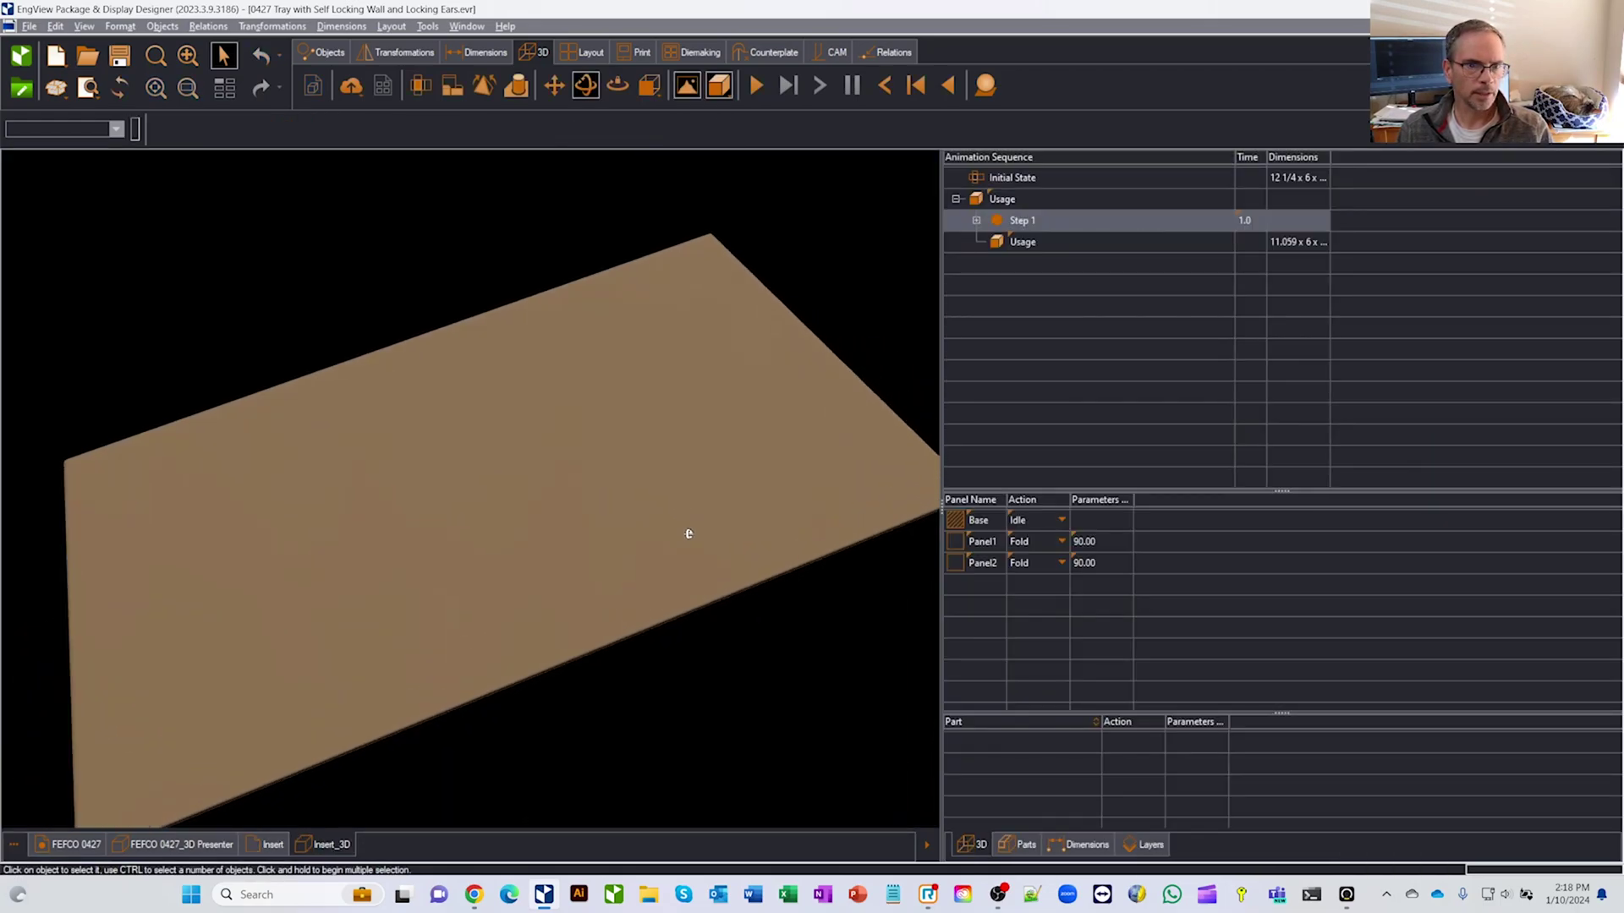
left_click(119, 87)
left_click_drag(500, 265, 833, 298)
In Step 1, set Panel3 and Panel4 to Fold at 90°
left_click(976, 221)
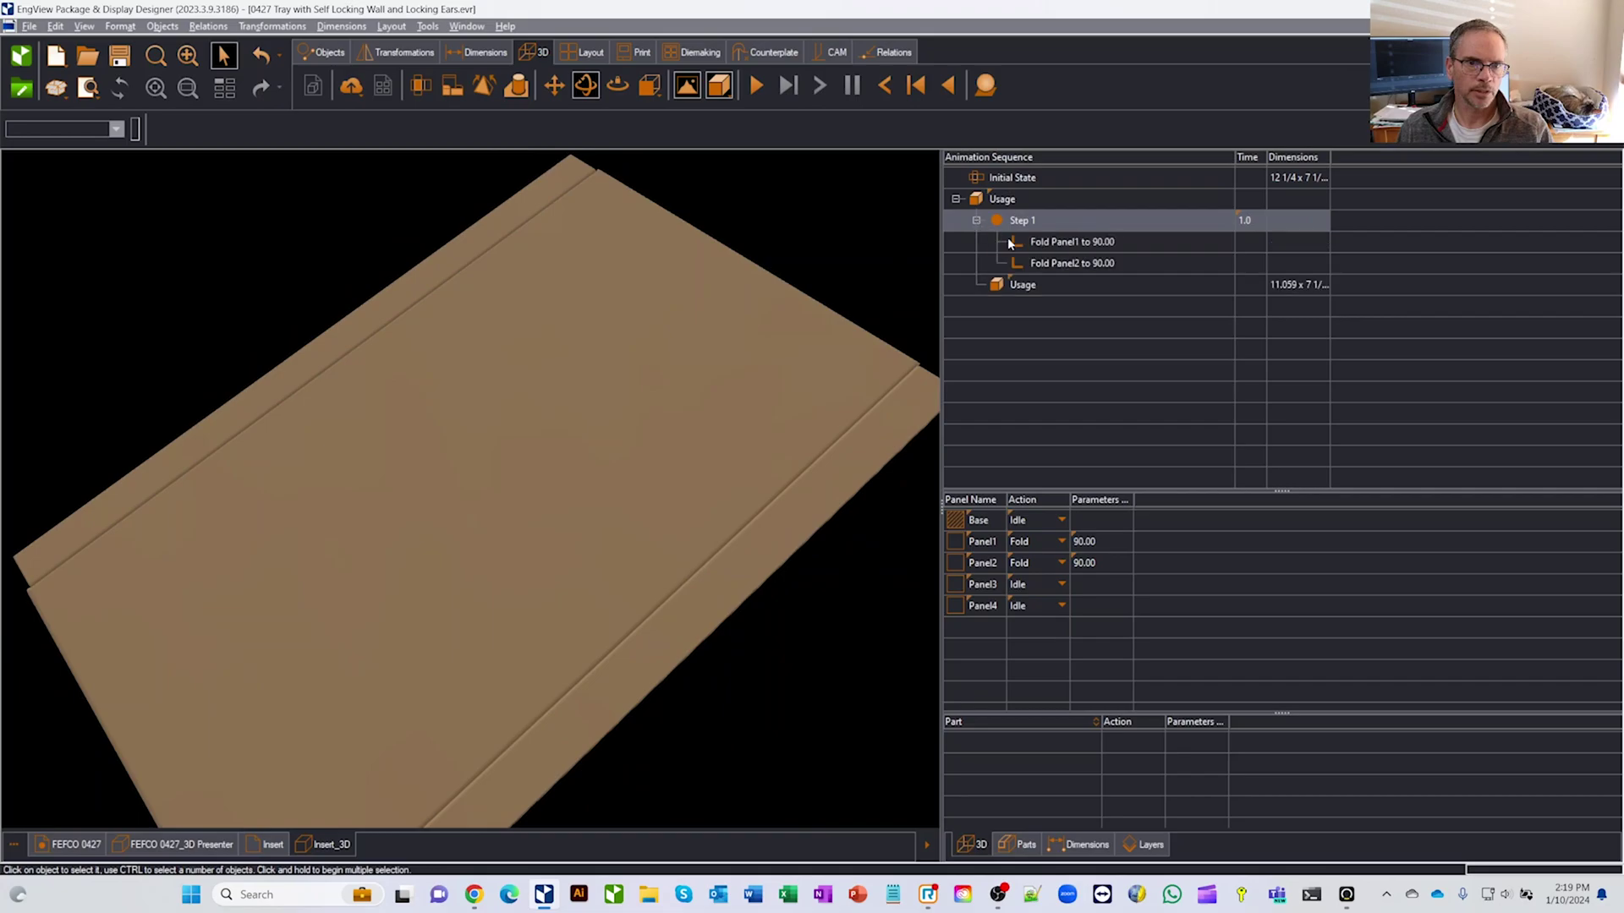
left_click(490, 236)
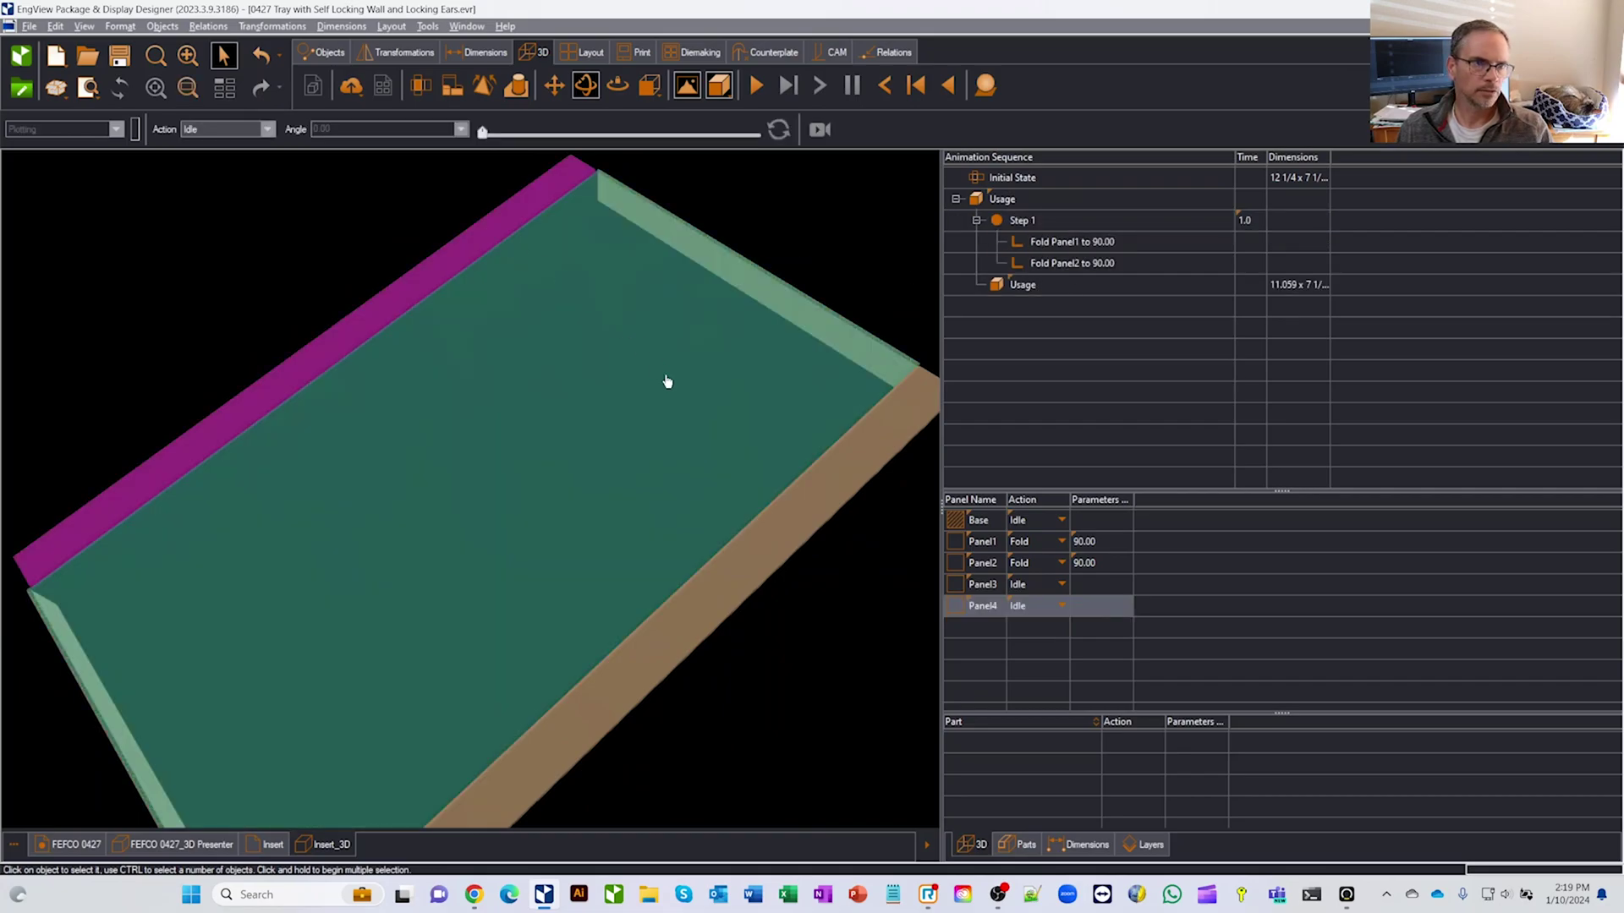
left_click(736, 578, "ctrl")
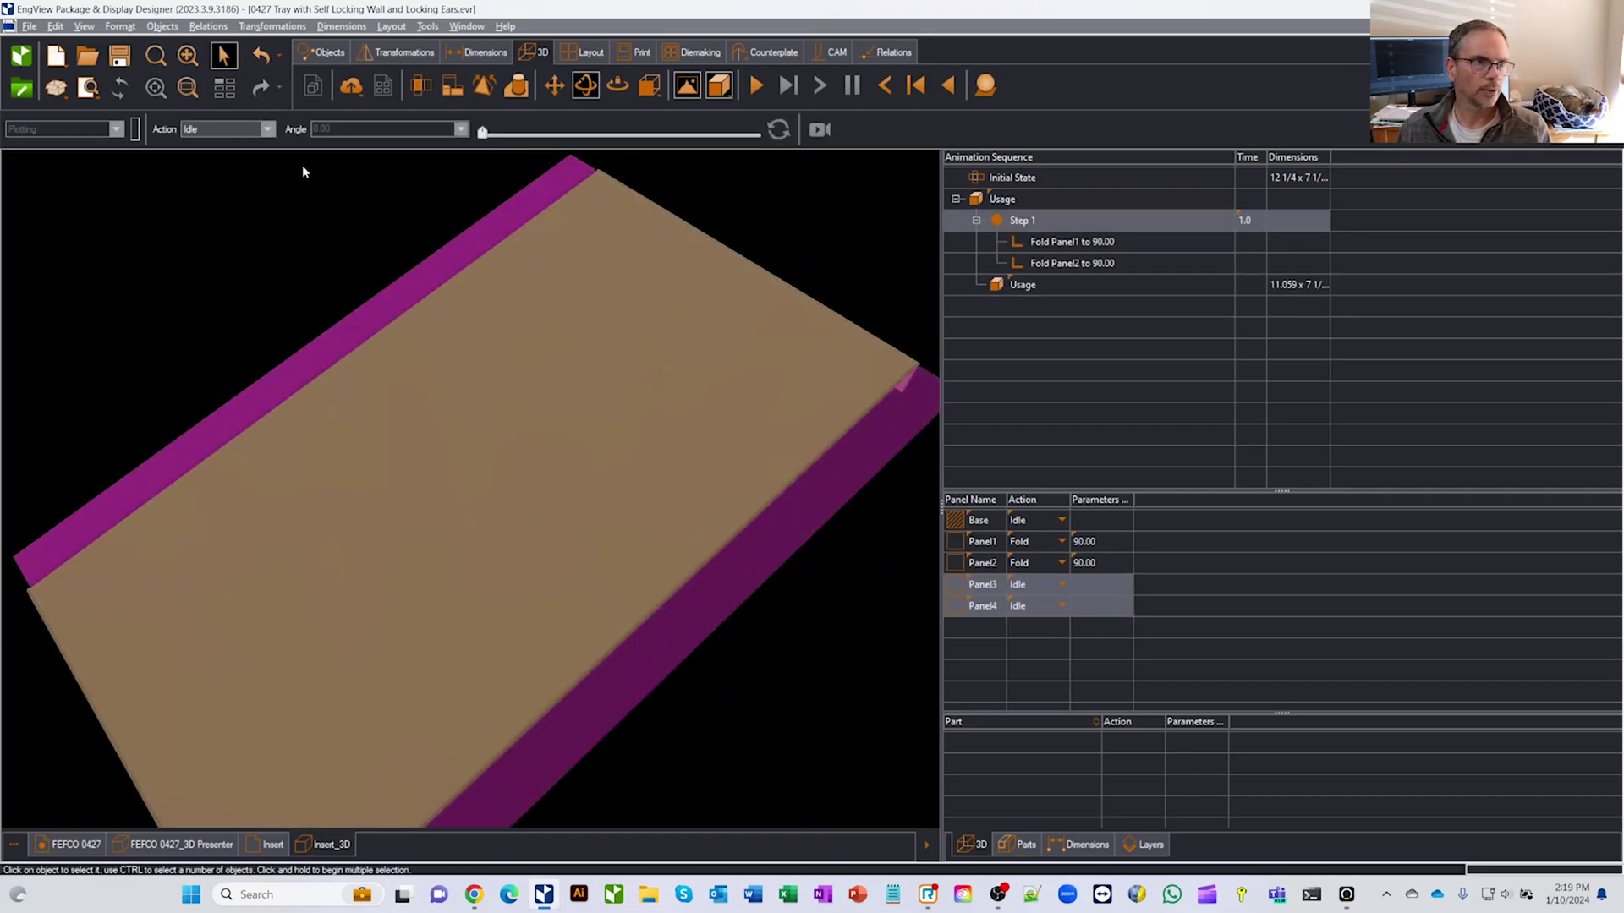
left_click(267, 129)
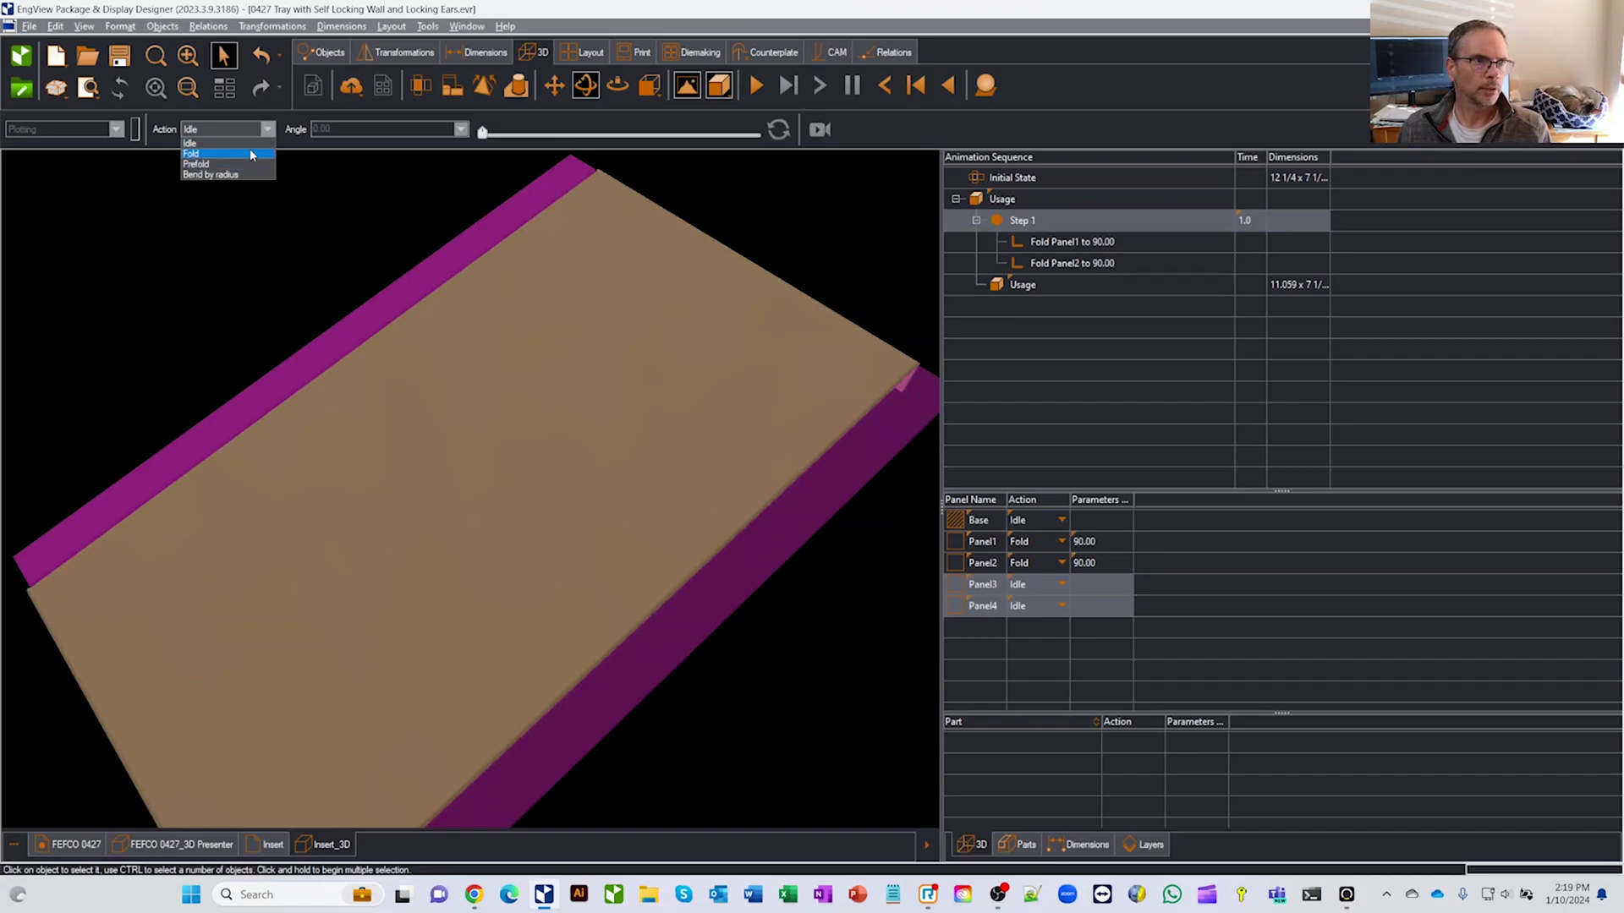
left_click(250, 152)
left_click_drag(622, 133, 690, 127)
left_click(879, 514)
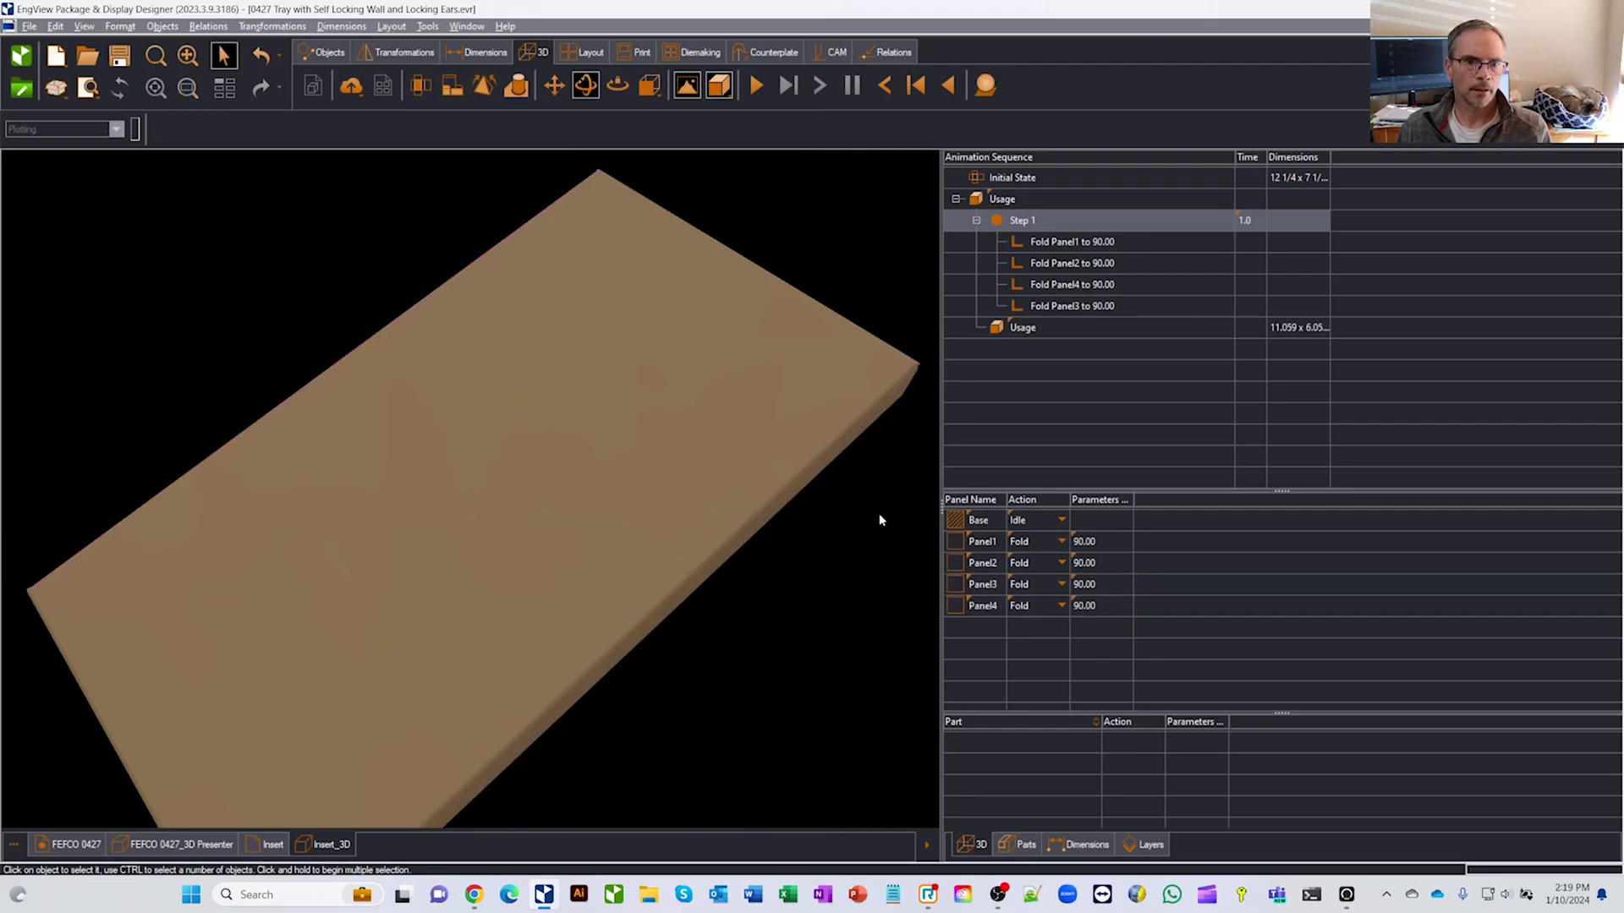
left_click_drag(879, 514, 803, 470)
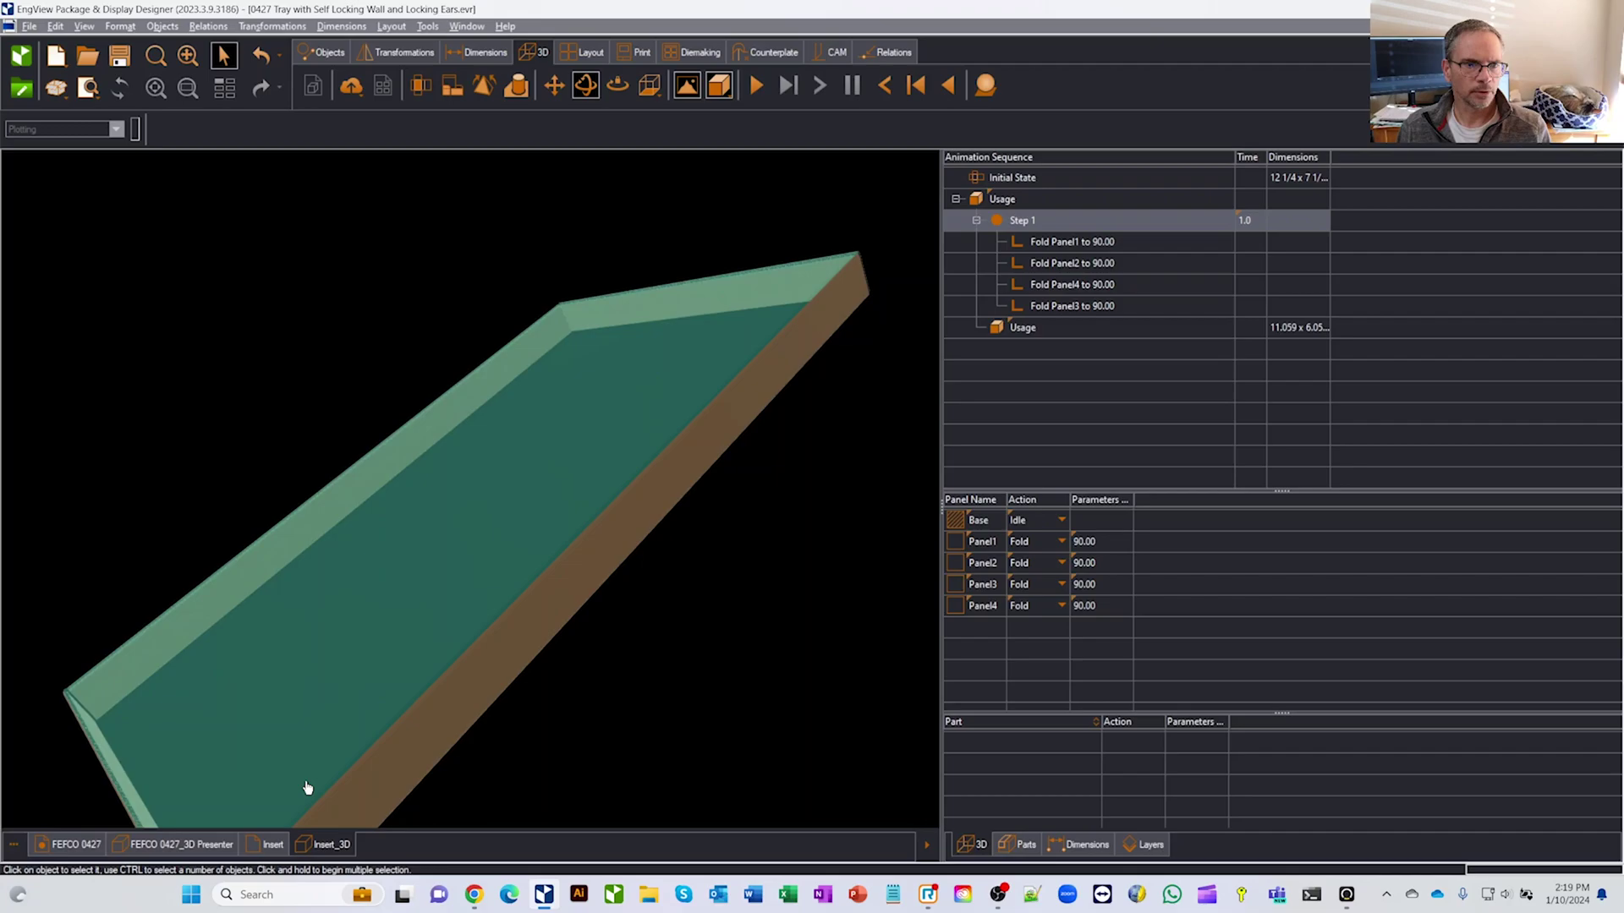
Uncheck 'Use project material for all drawings' in Project Properties > Materials
left_click(73, 844)
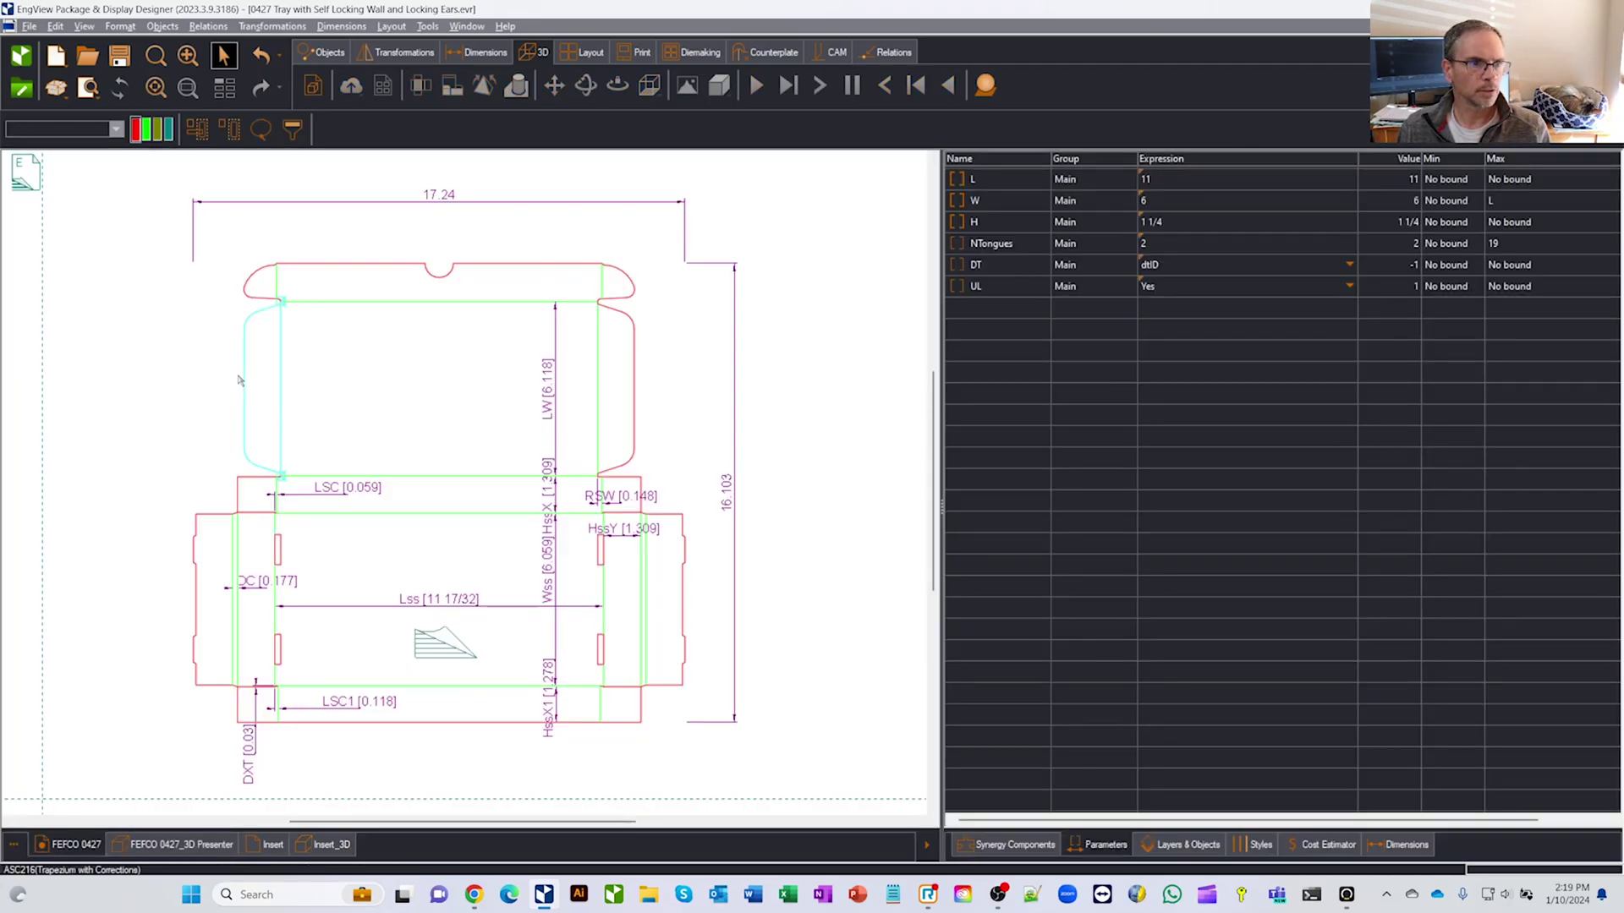
left_click(28, 27)
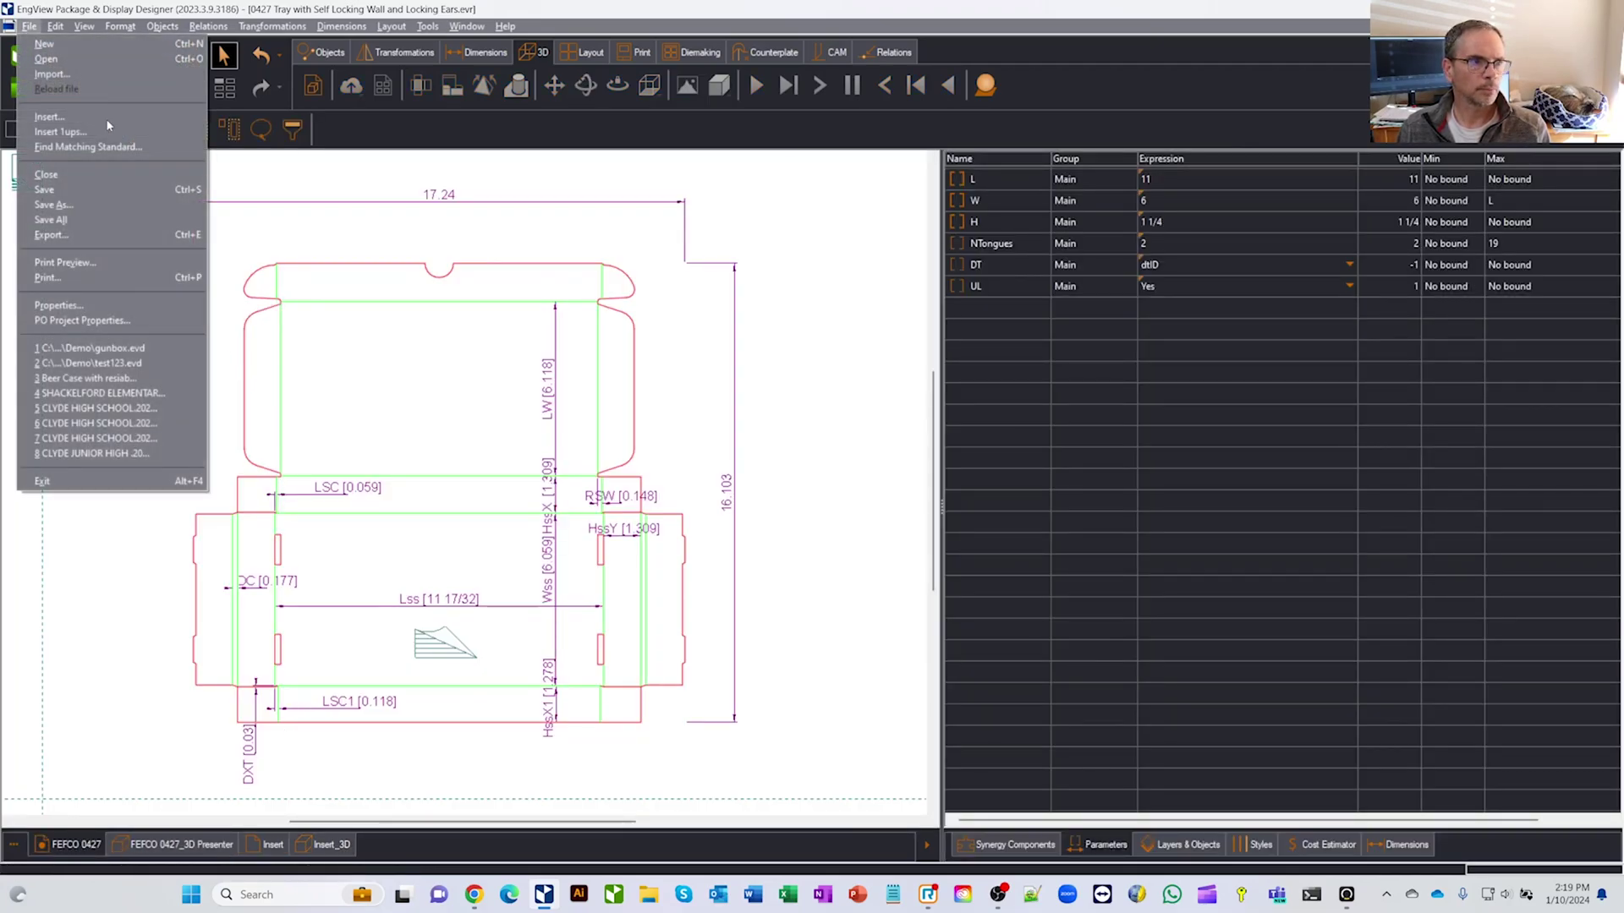
left_click(109, 305)
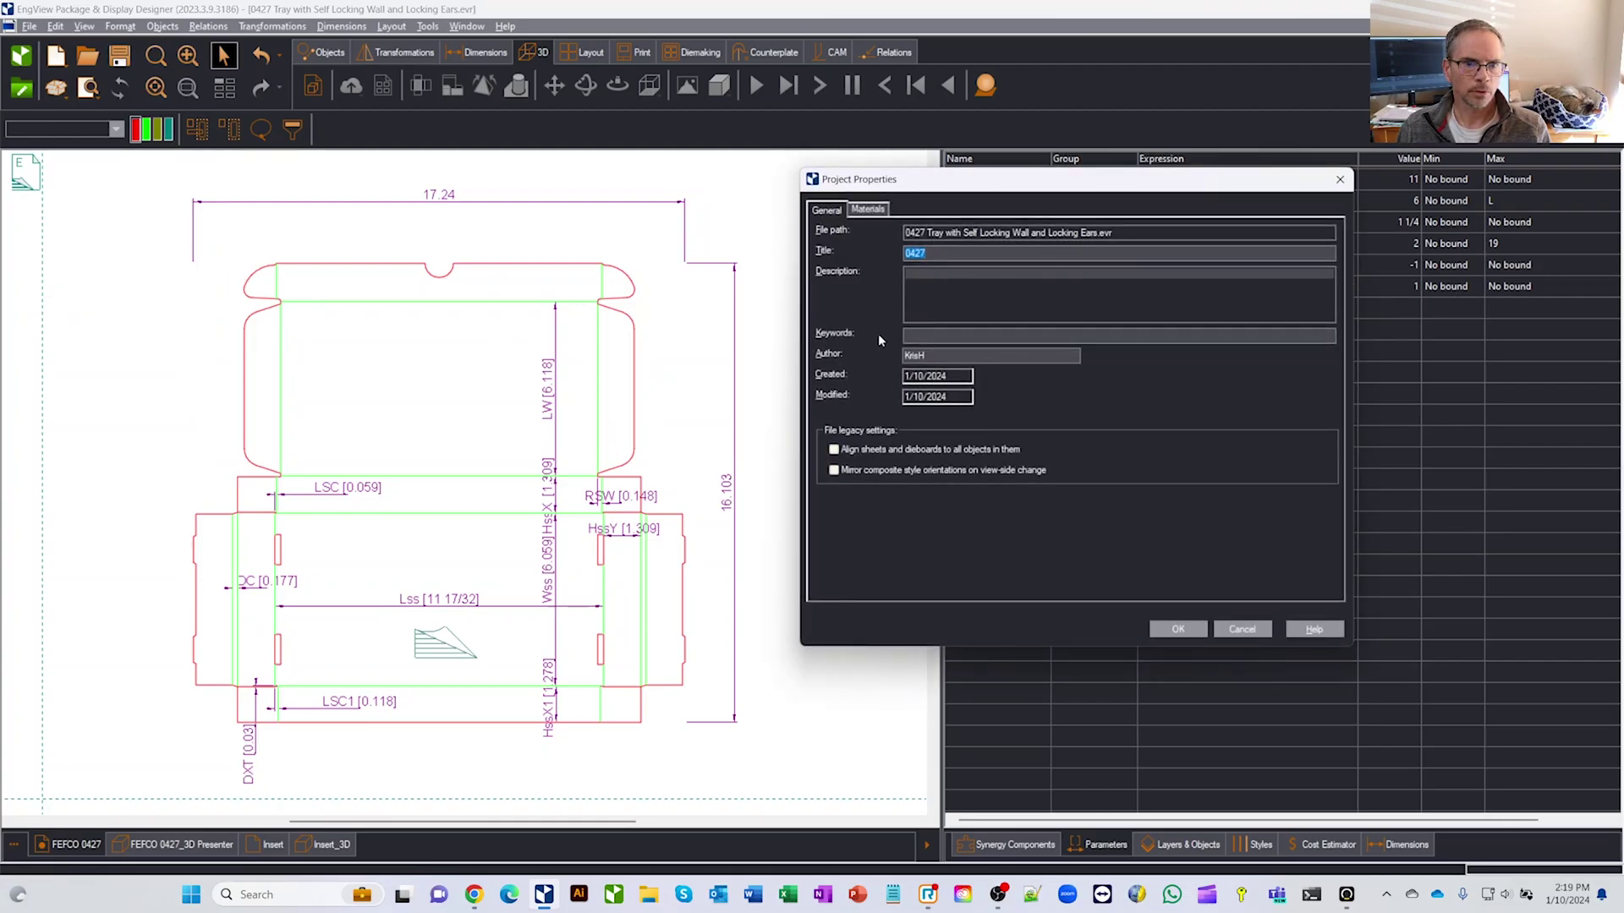
left_click(870, 209)
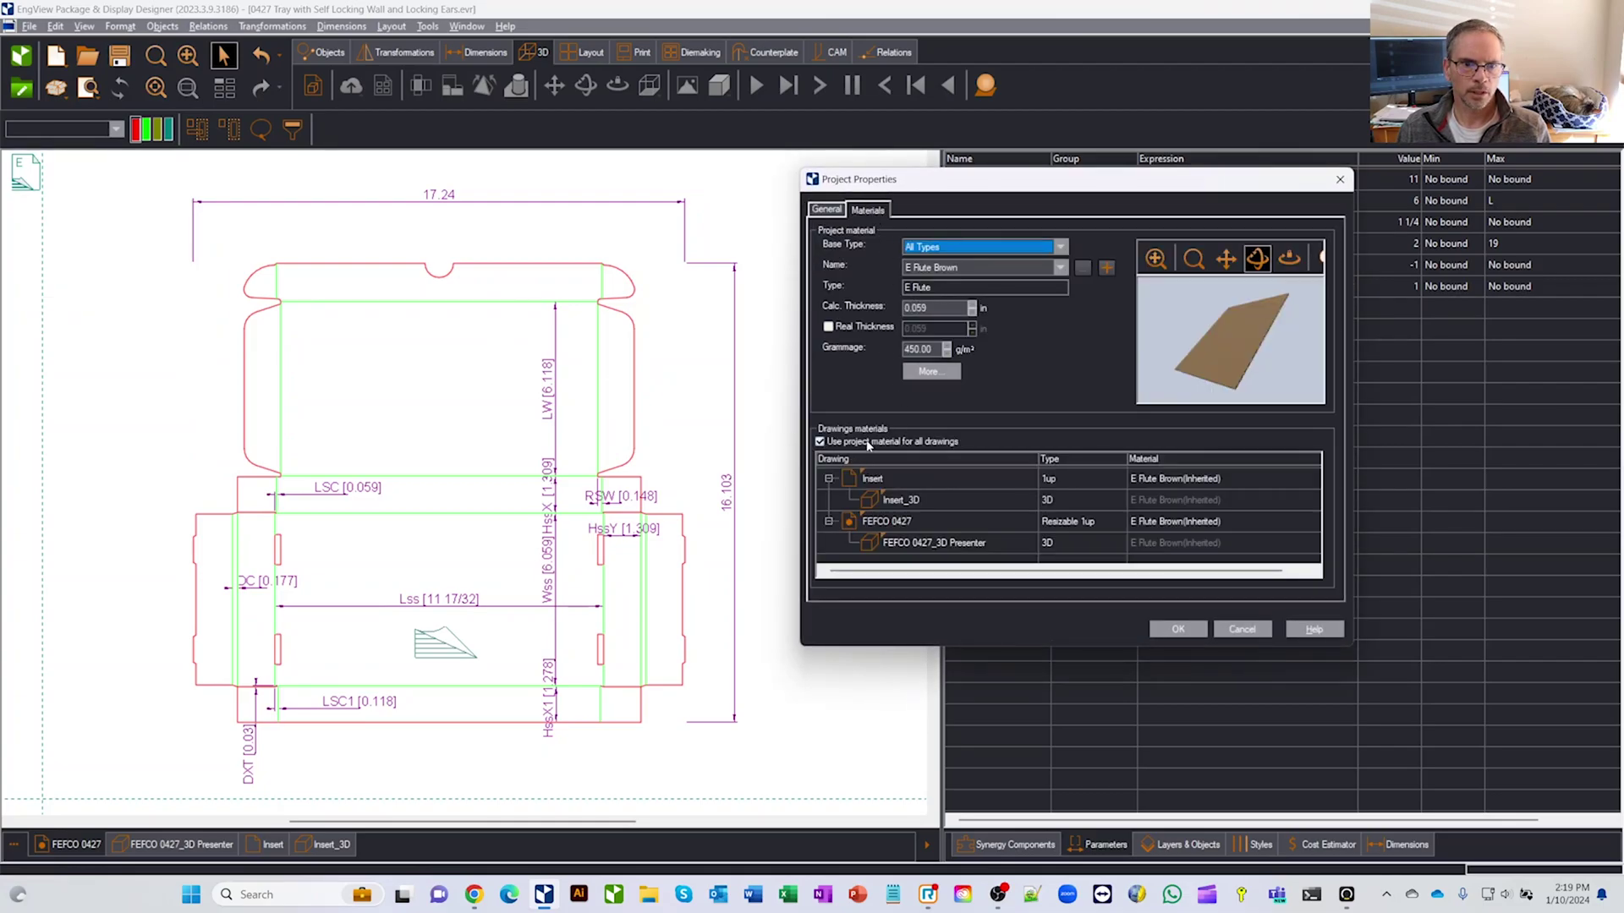
left_click(820, 443)
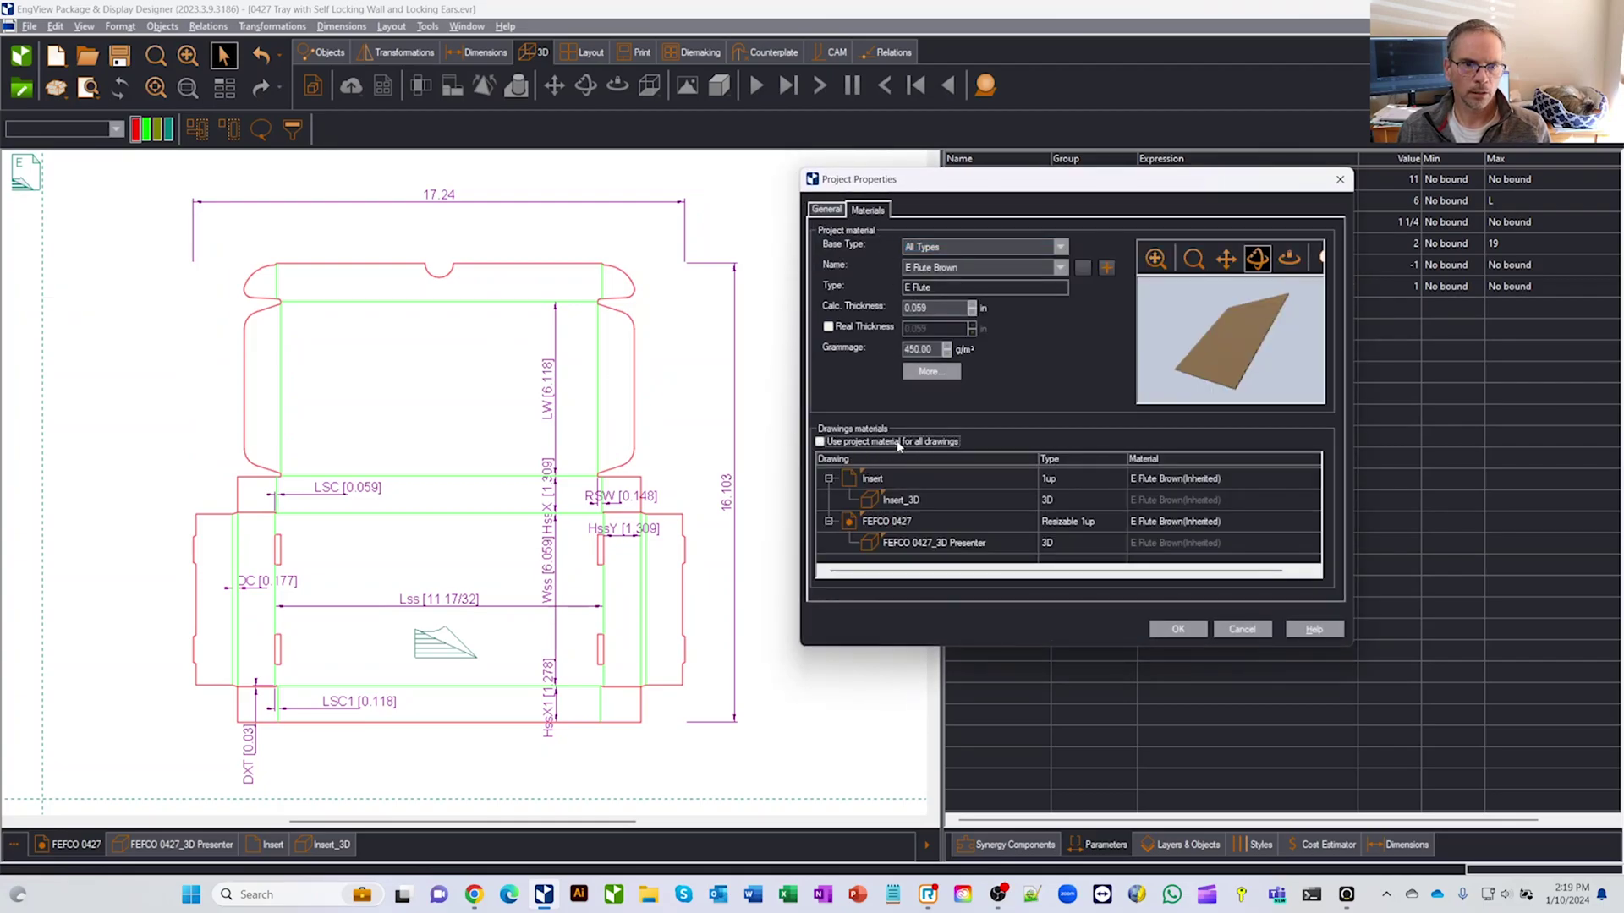
left_click(1188, 631)
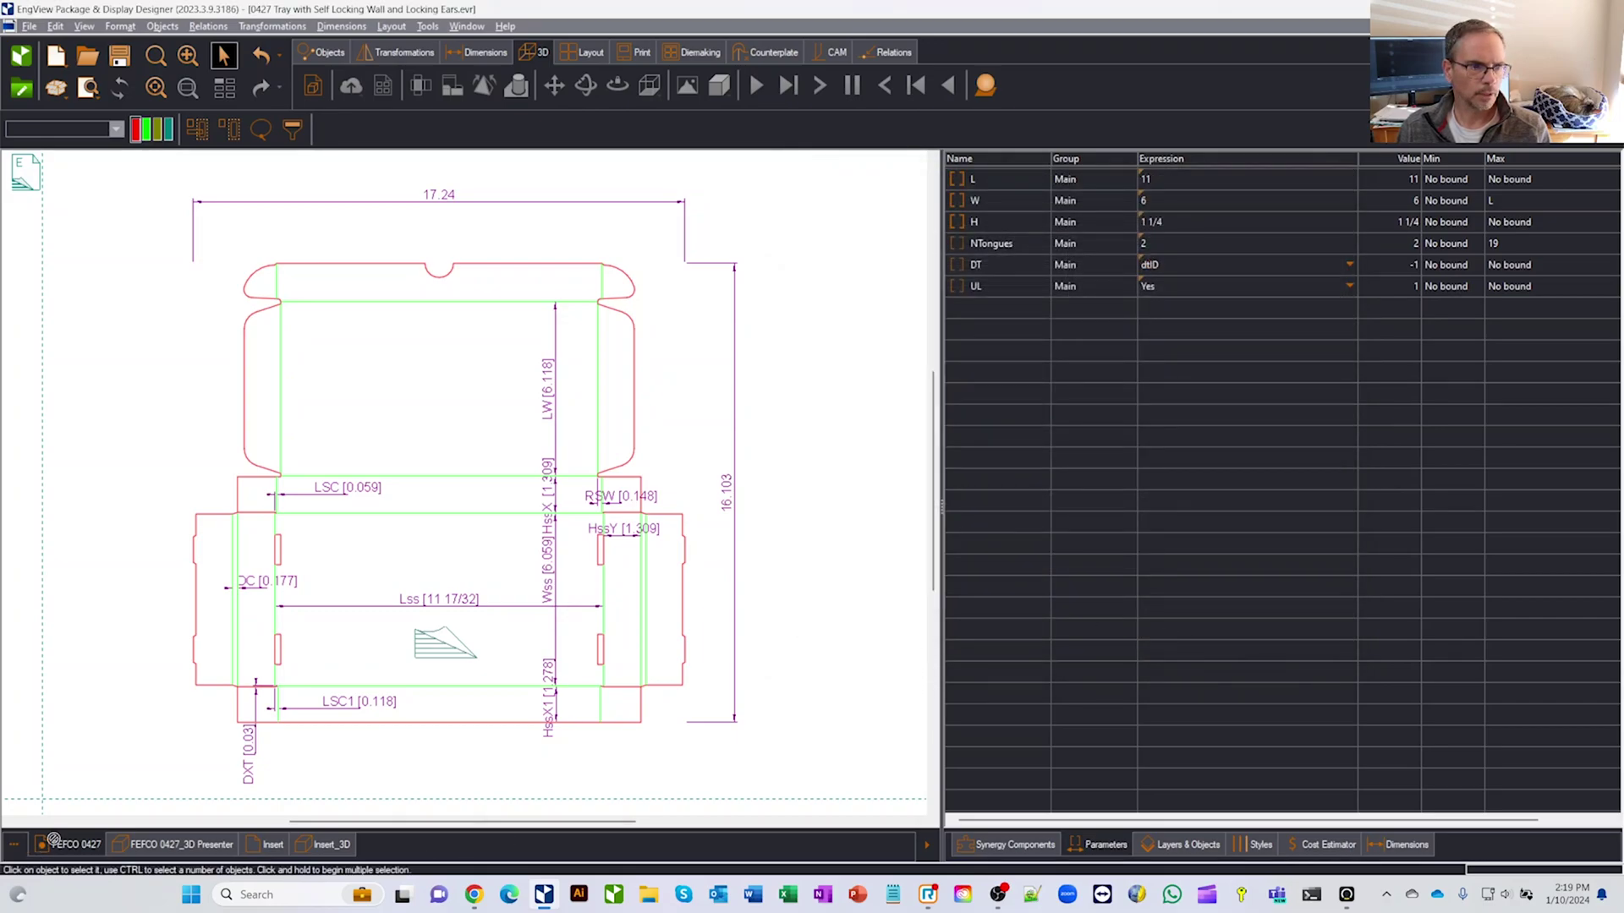
Give the FEFCO 0427 drawing its own material, E Flute White
right_click(83, 846)
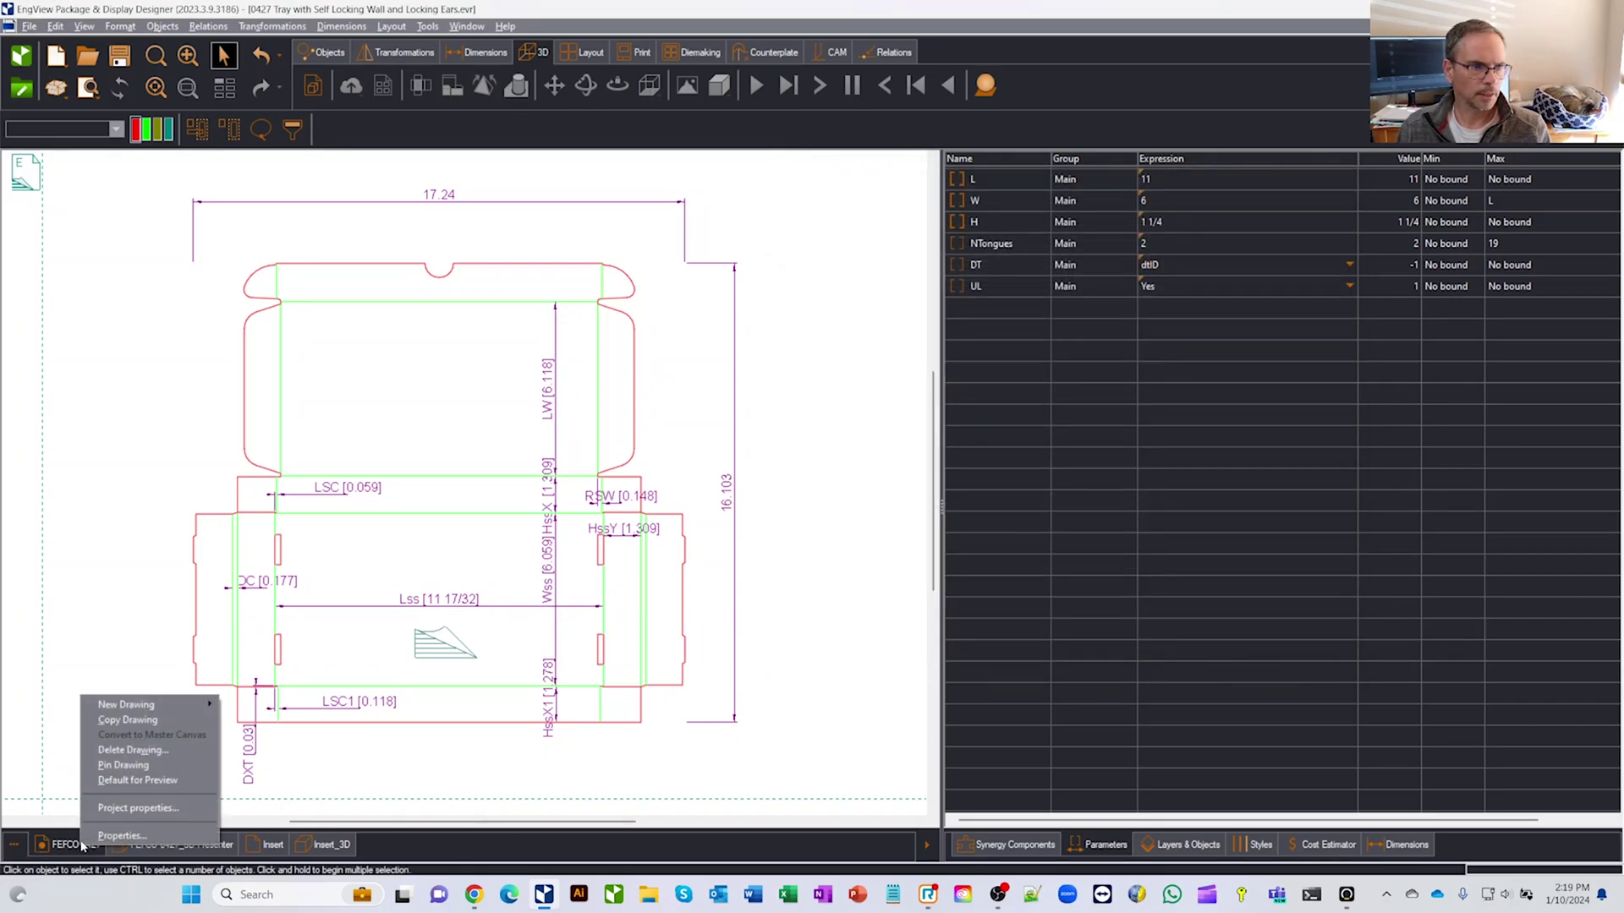
left_click(122, 835)
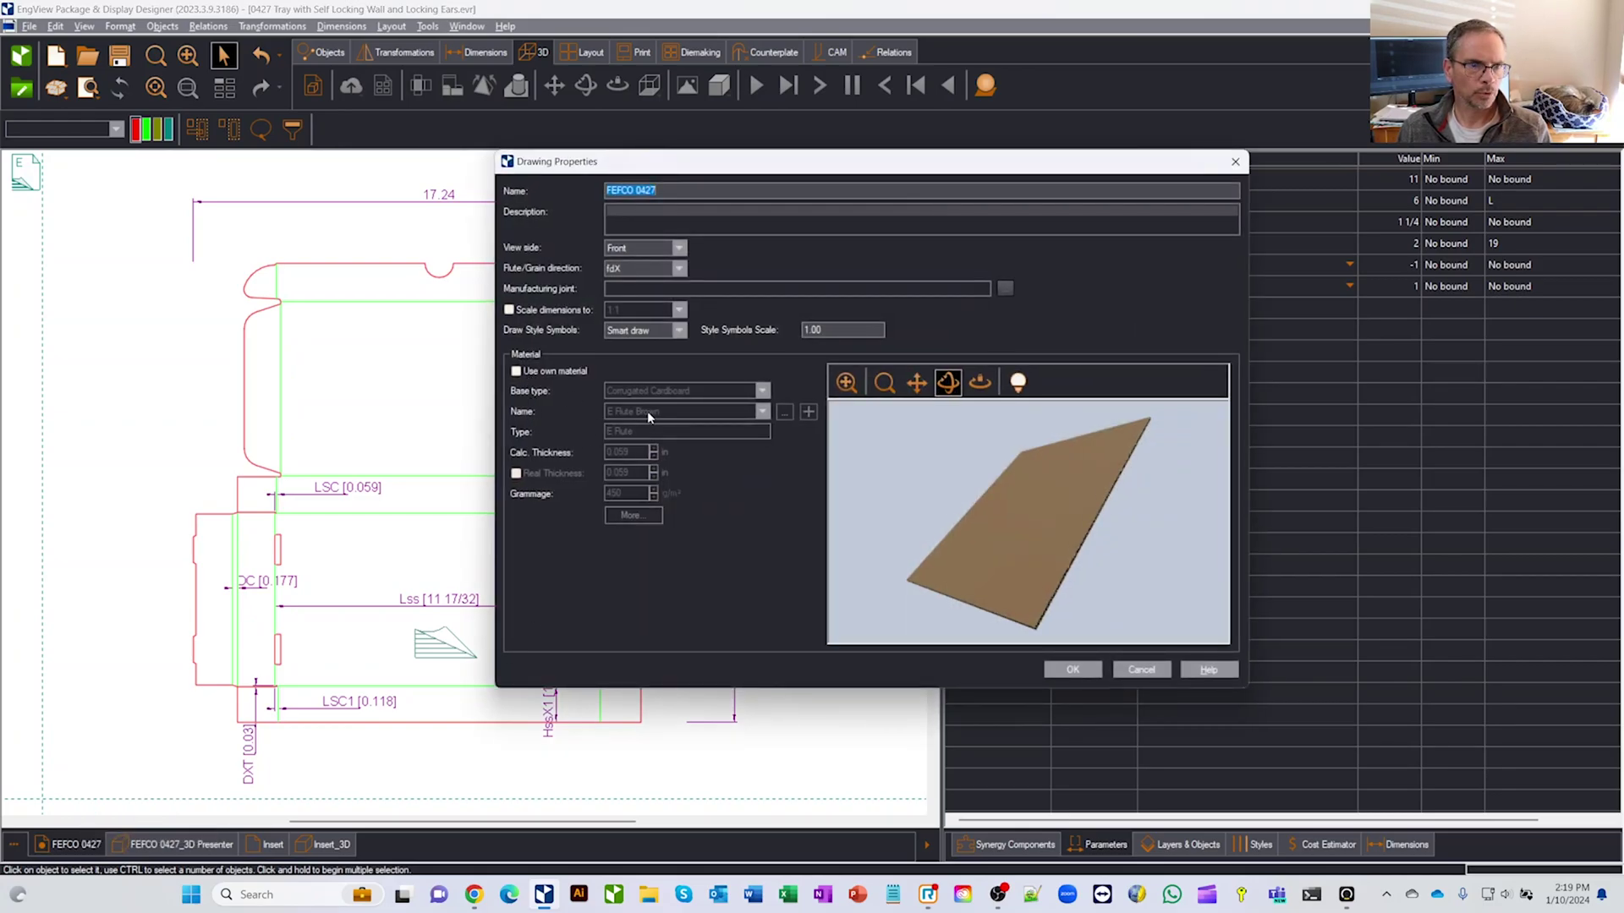
left_click(547, 372)
left_click(760, 412)
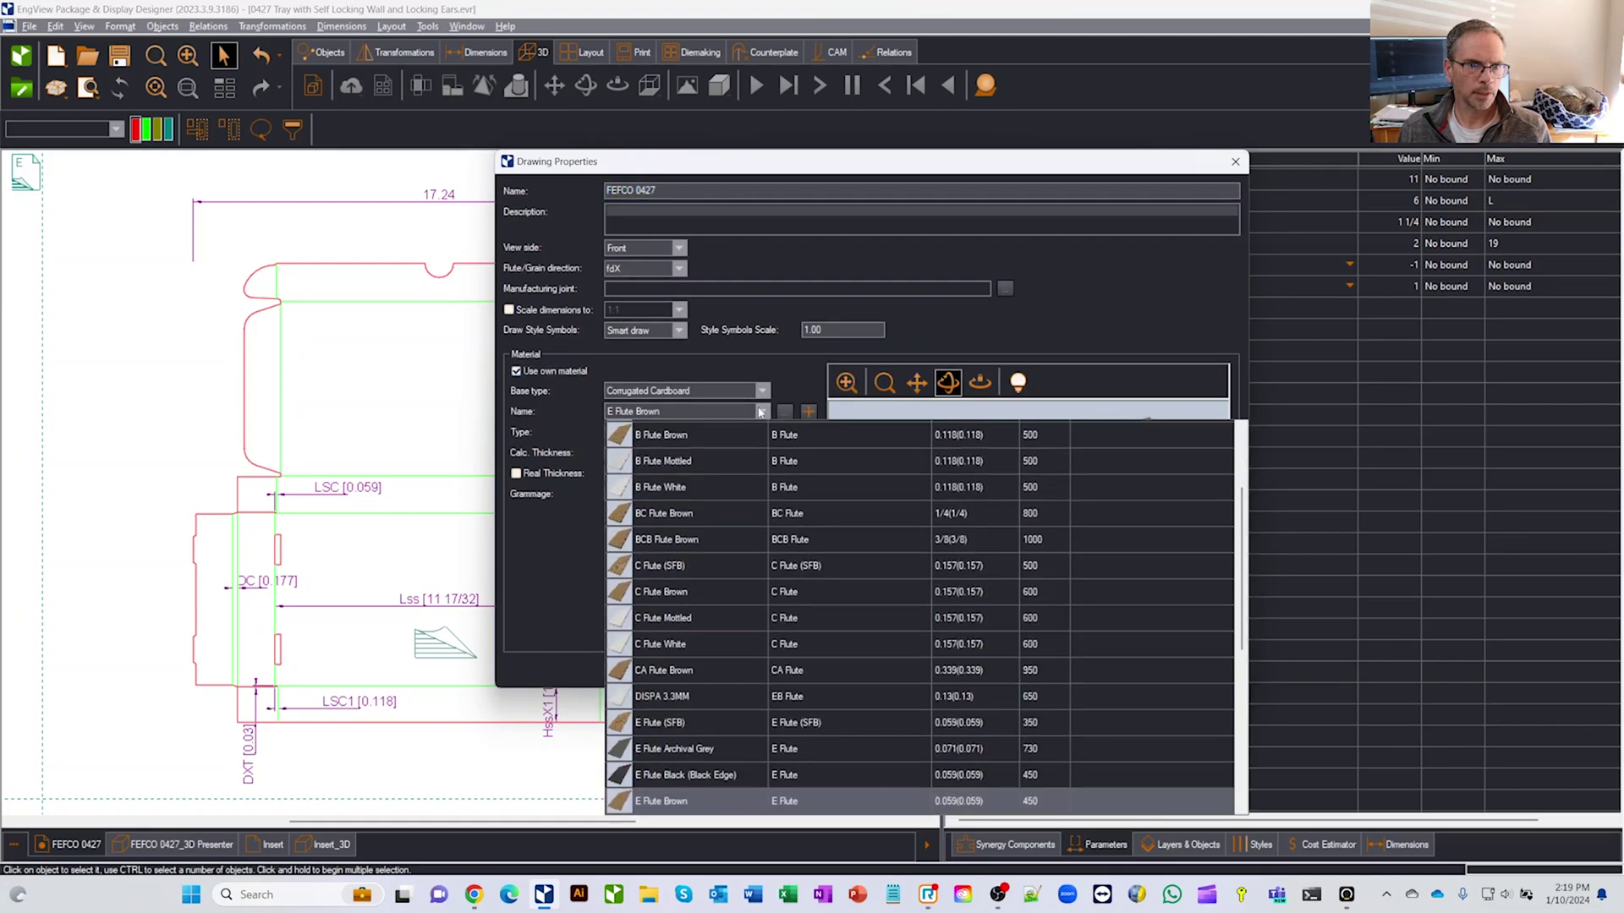
left_click(710, 488)
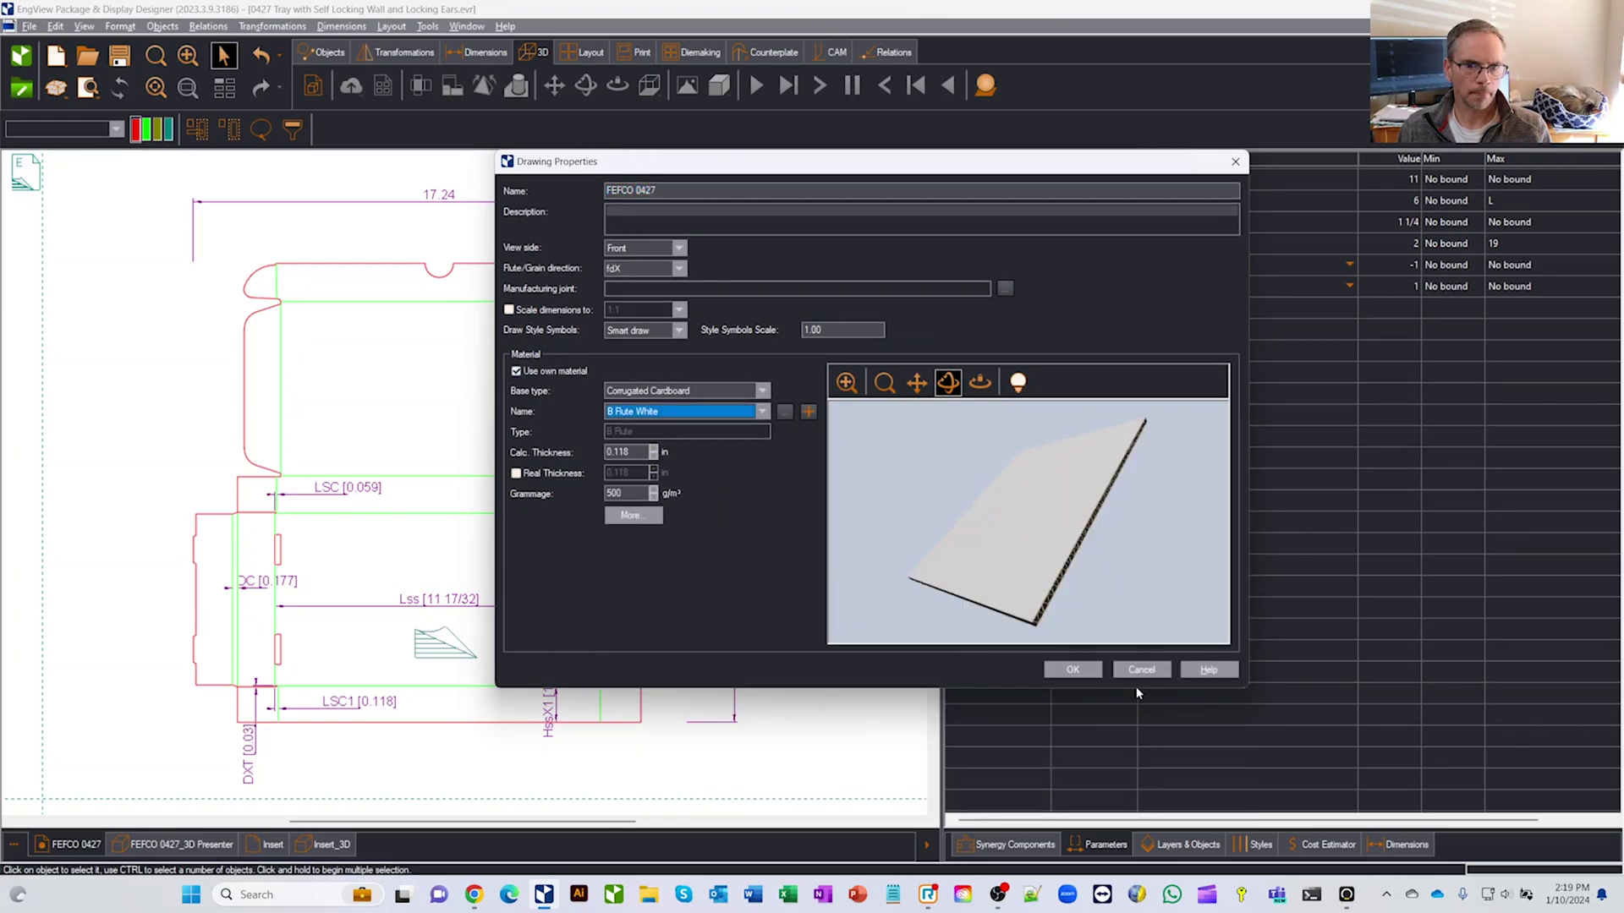
left_click(762, 411)
scroll(764, 667, "down", 1)
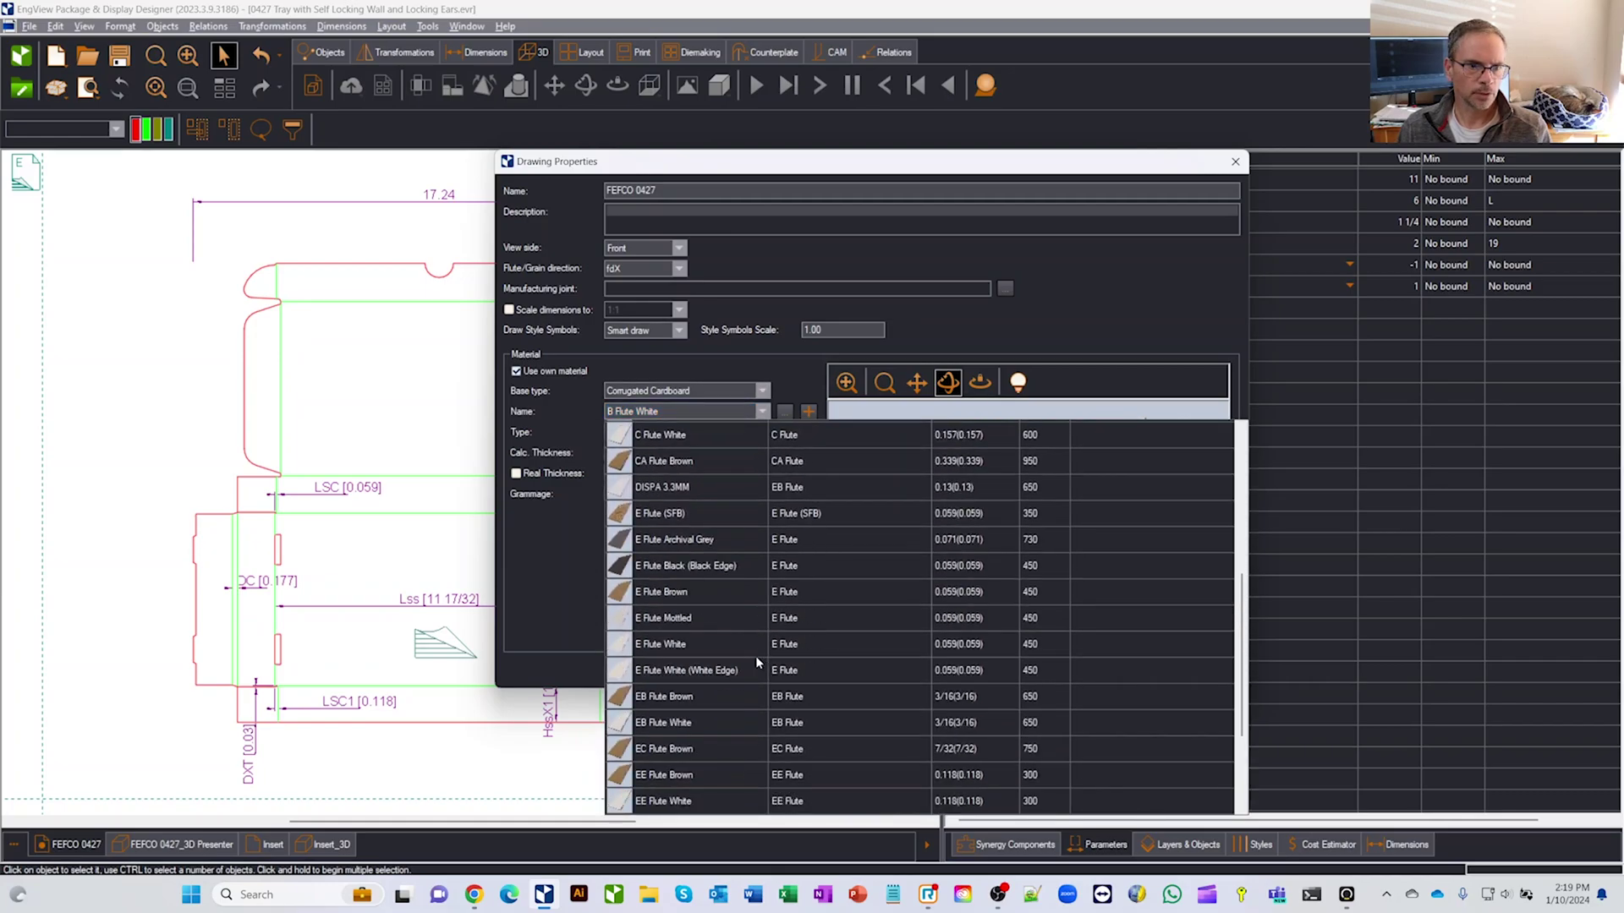
left_click(676, 644)
left_click(1072, 670)
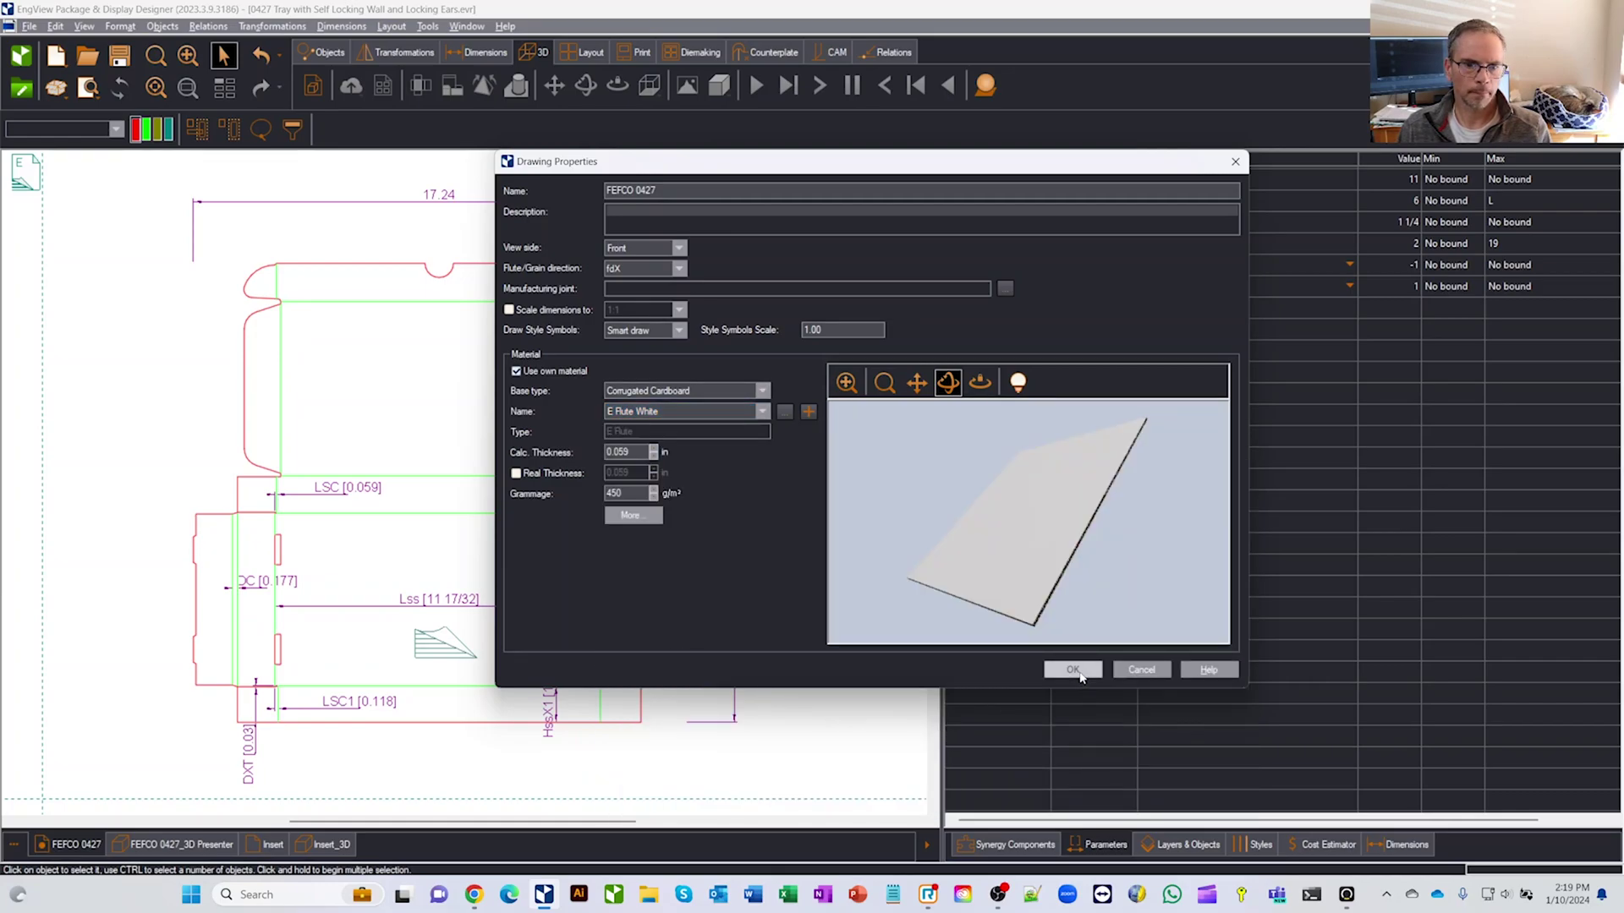
Rebuild the tray's 3D model and preview its Usage sequence at Steps 3 and 4
left_click(169, 844)
left_click_drag(311, 785, 352, 237)
left_click(122, 82)
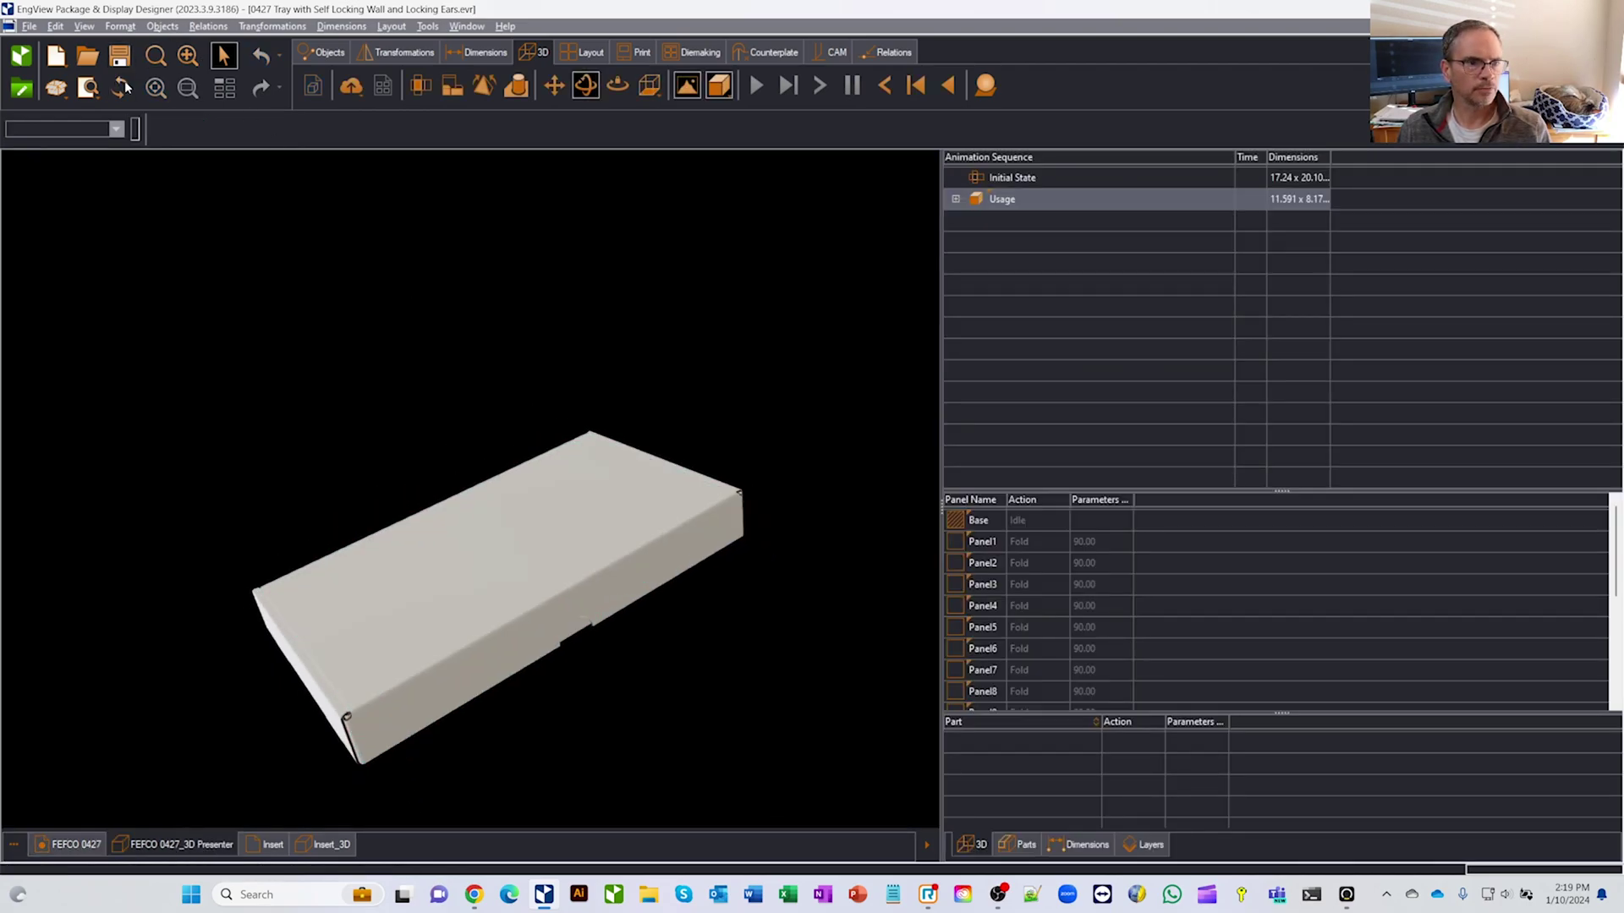
left_click_drag(596, 413, 546, 542)
scroll(565, 541, "up", 3)
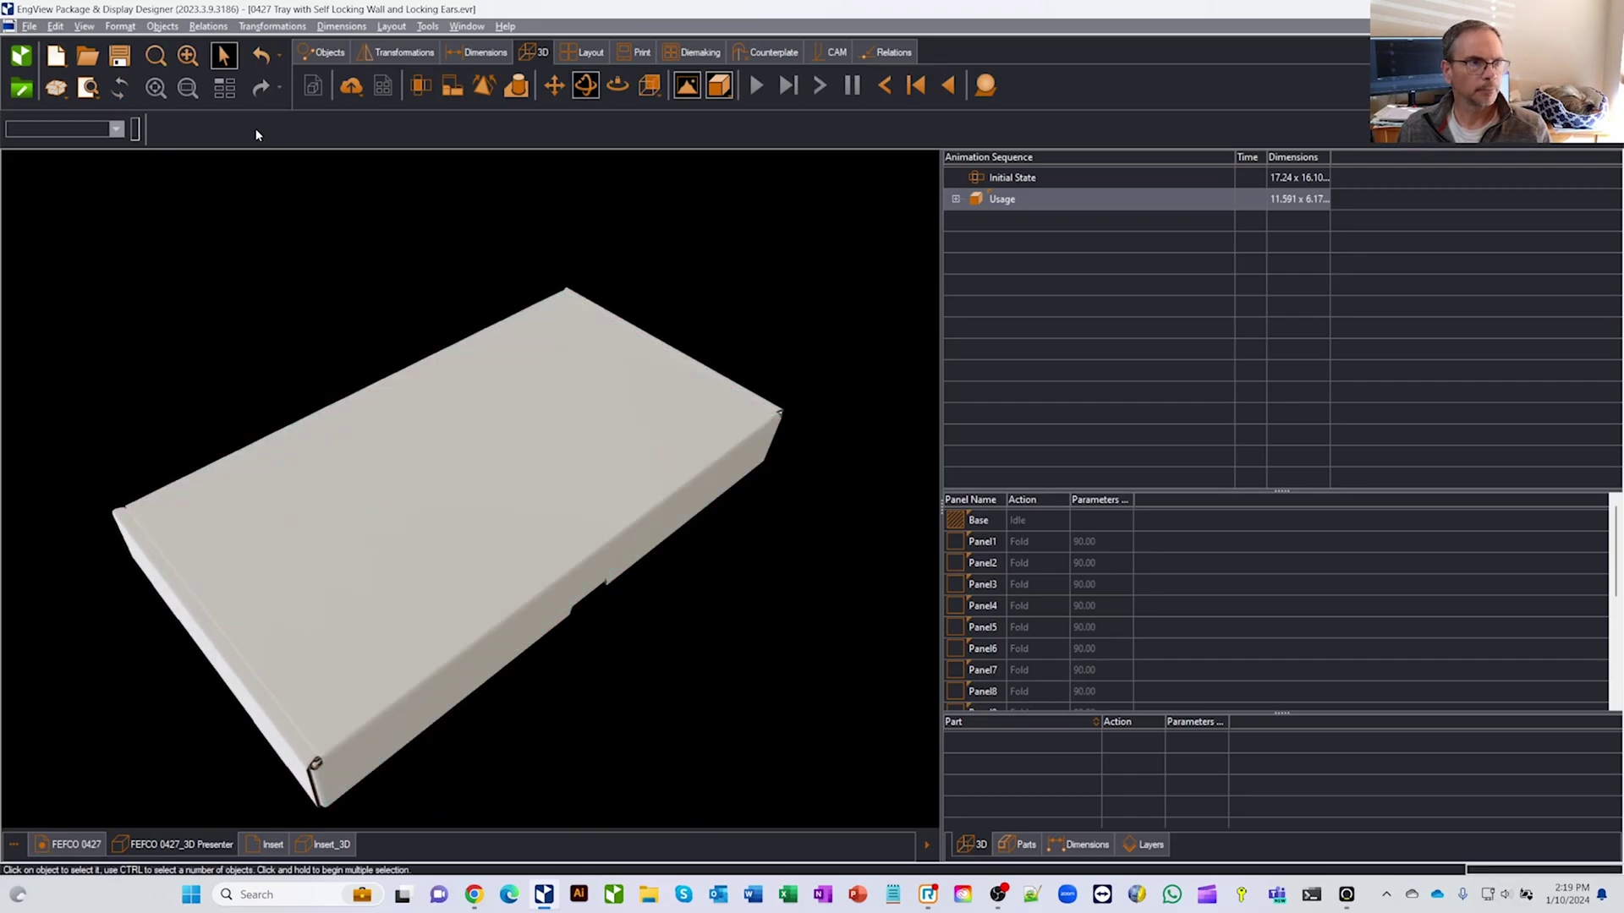
left_click(956, 200)
left_click(1059, 265)
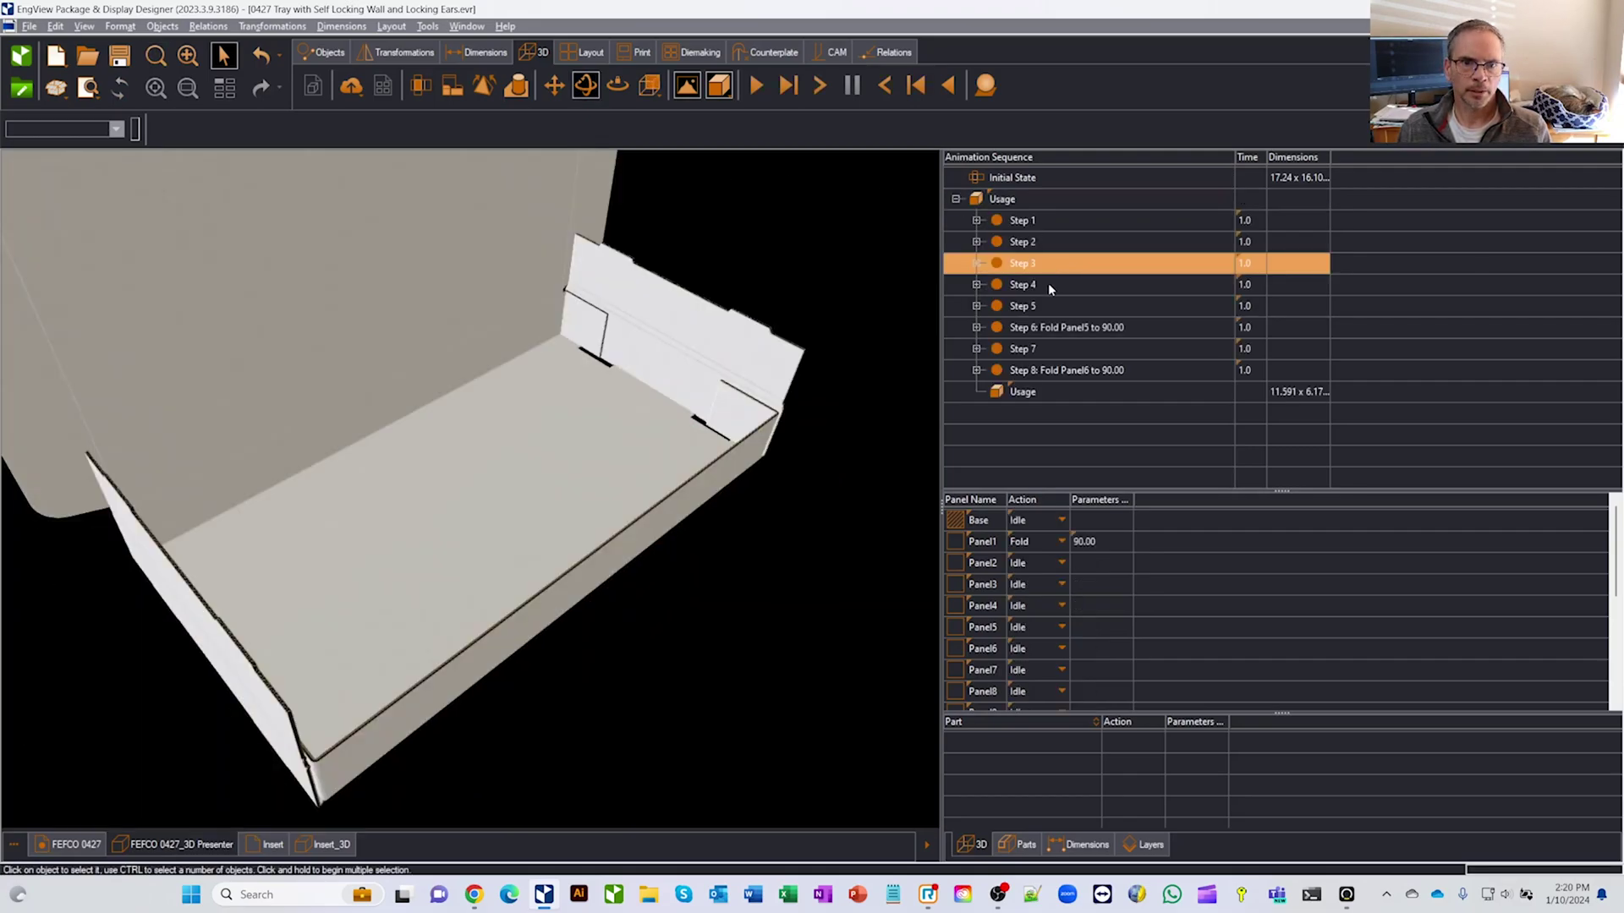
left_click(1048, 285)
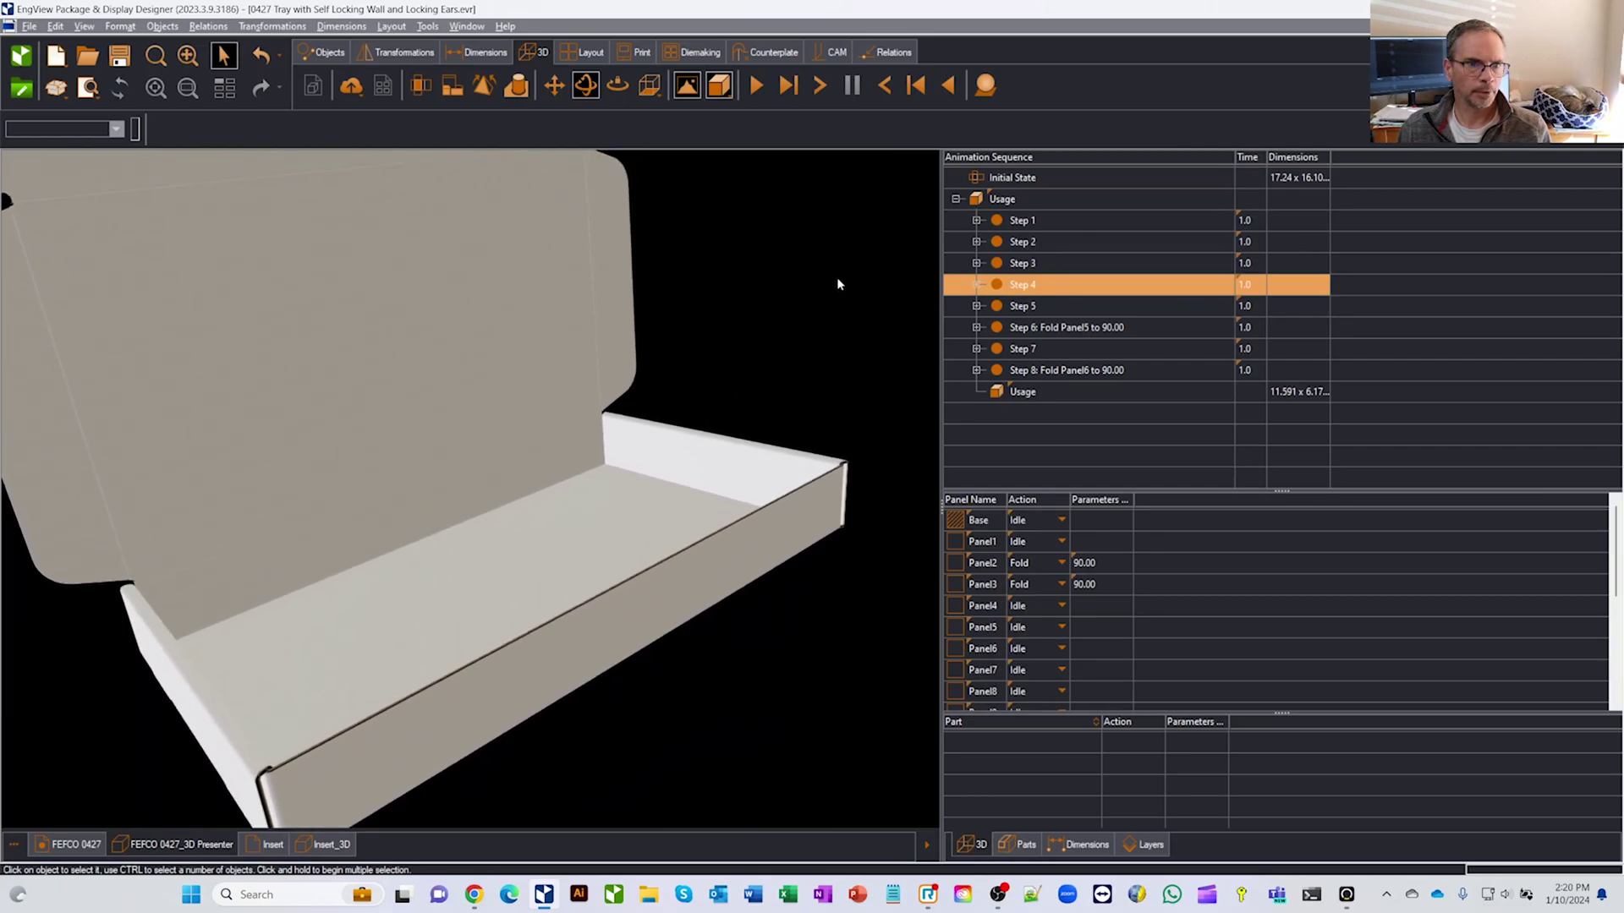
scroll(786, 330, "down", 3)
left_click_drag(773, 339, 701, 501)
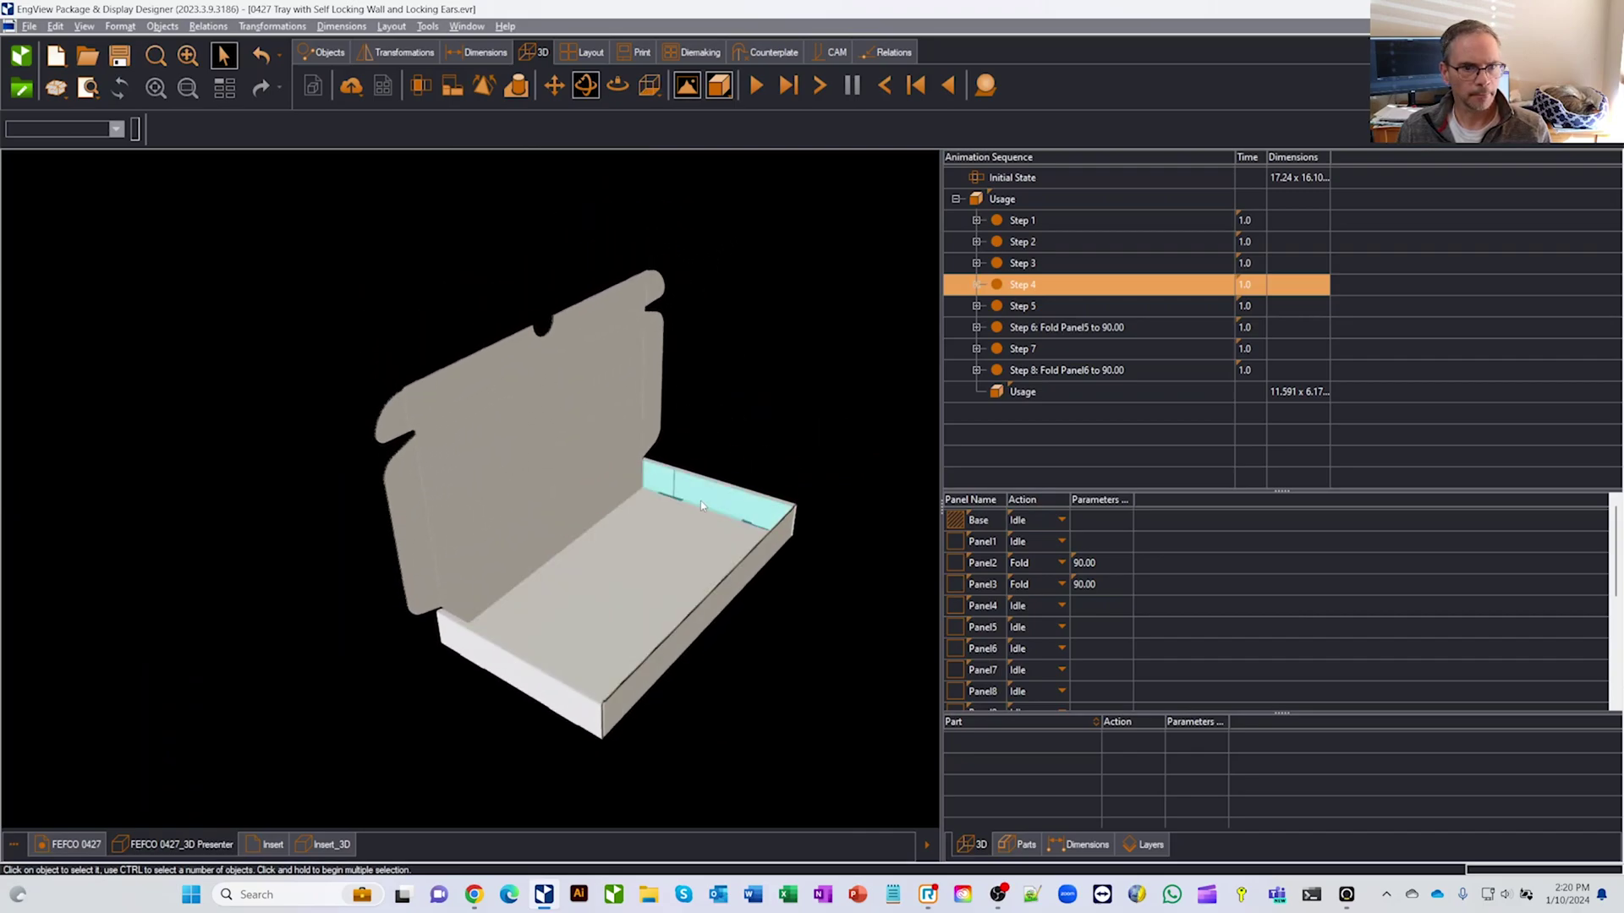
scroll(719, 508, "up", 3)
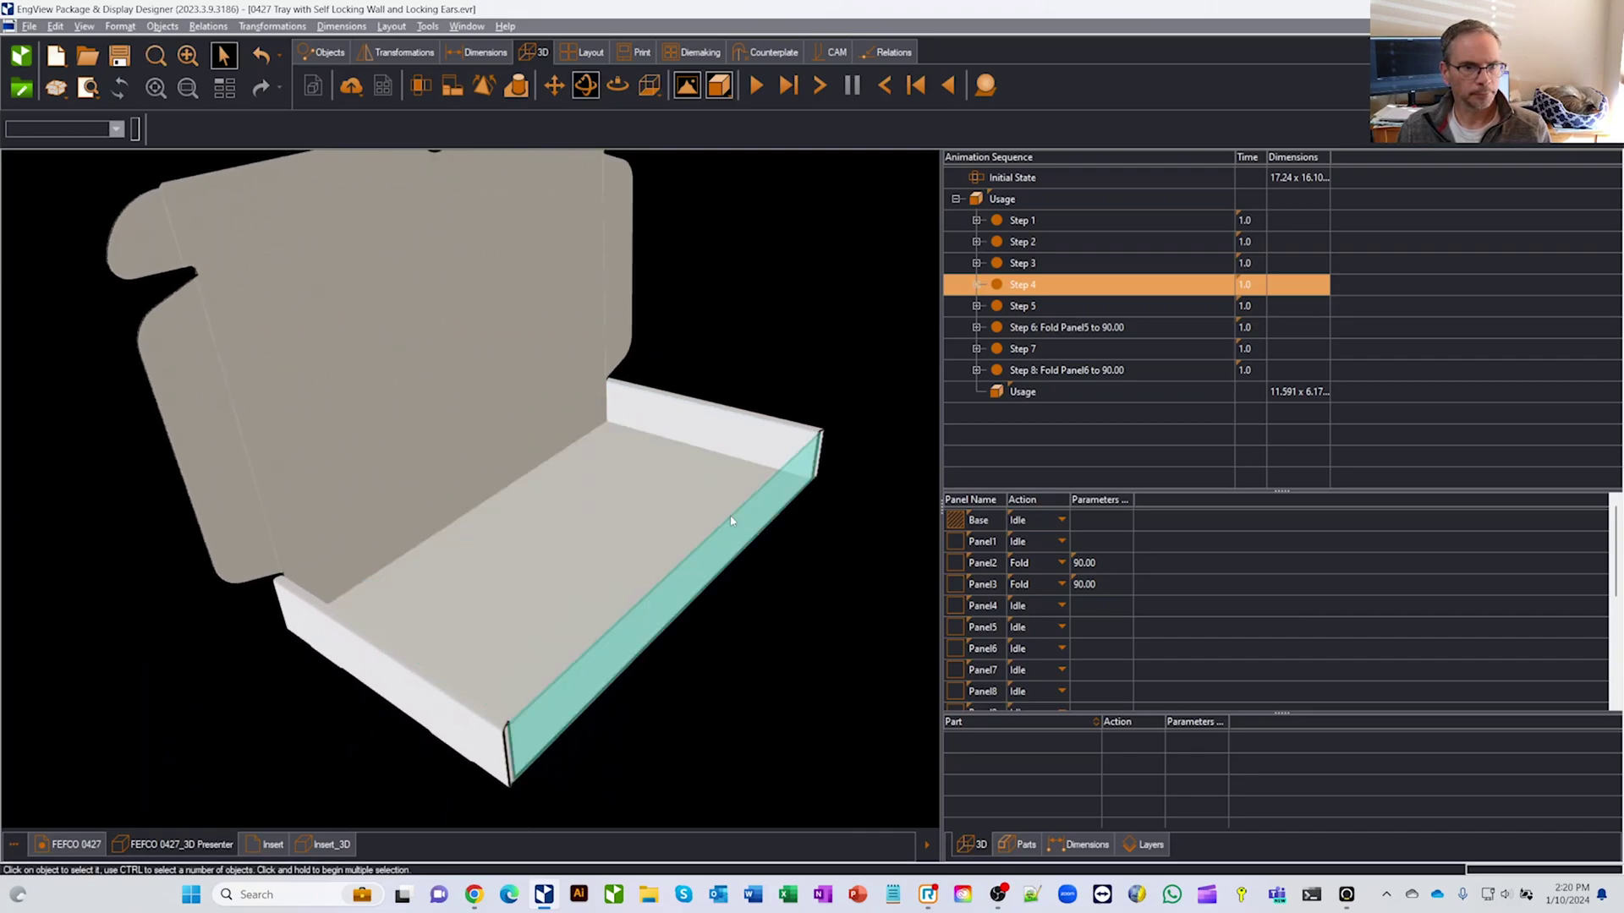
Insert two new empty steps below Step 4 in the folding sequence
right_click(1026, 288)
left_click(1083, 409)
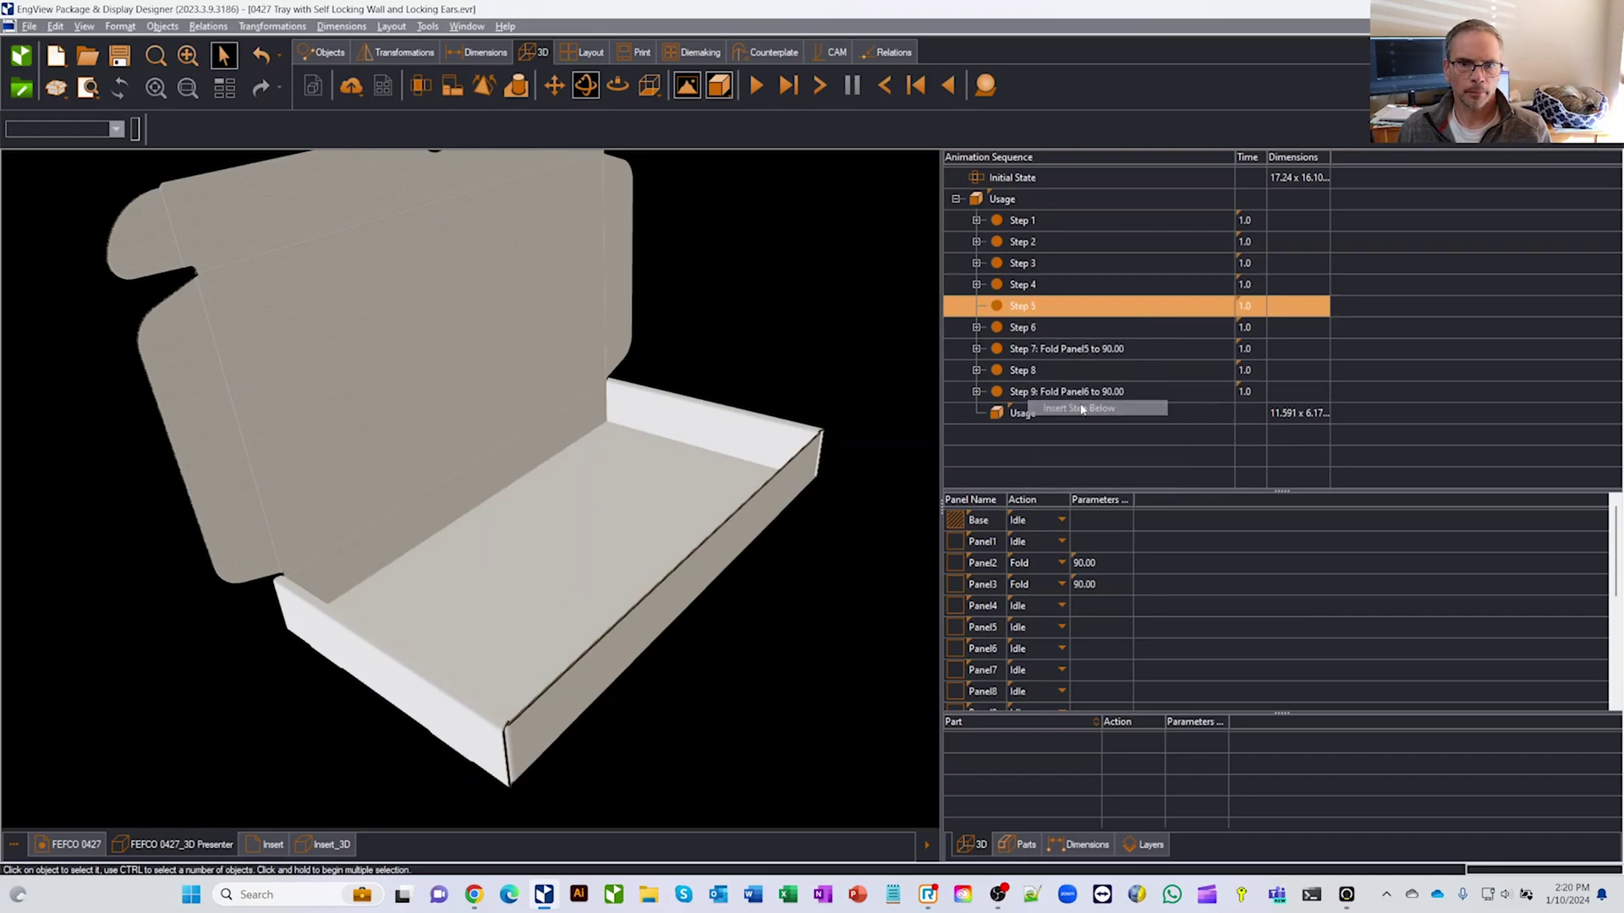
right_click(1047, 310)
left_click(1122, 429)
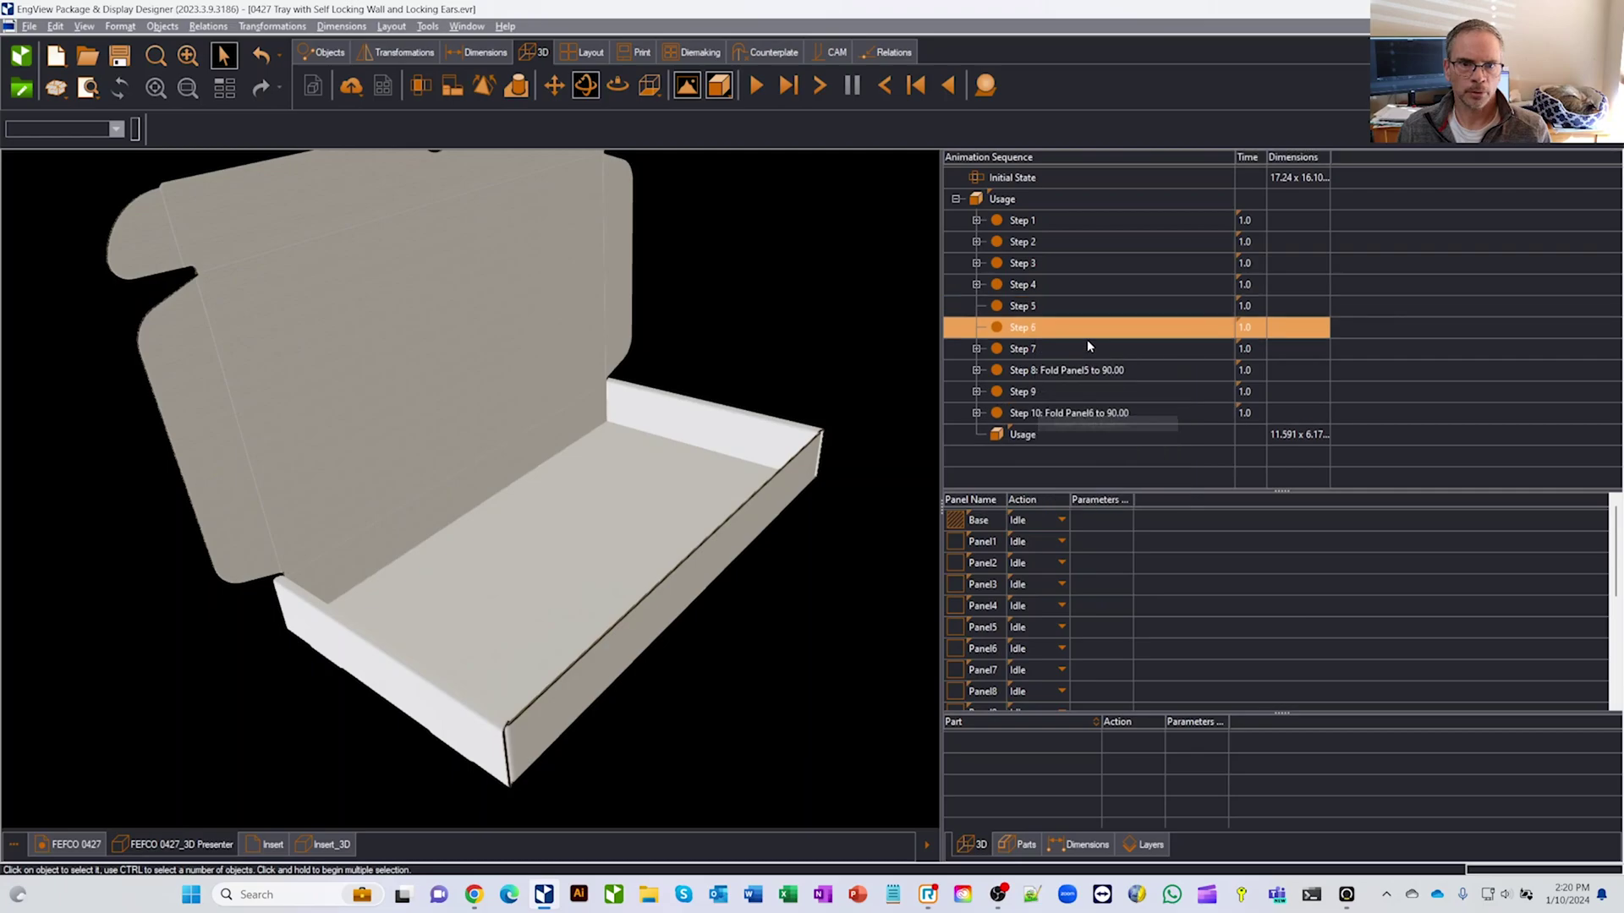
left_click(1029, 309)
left_click(1040, 326)
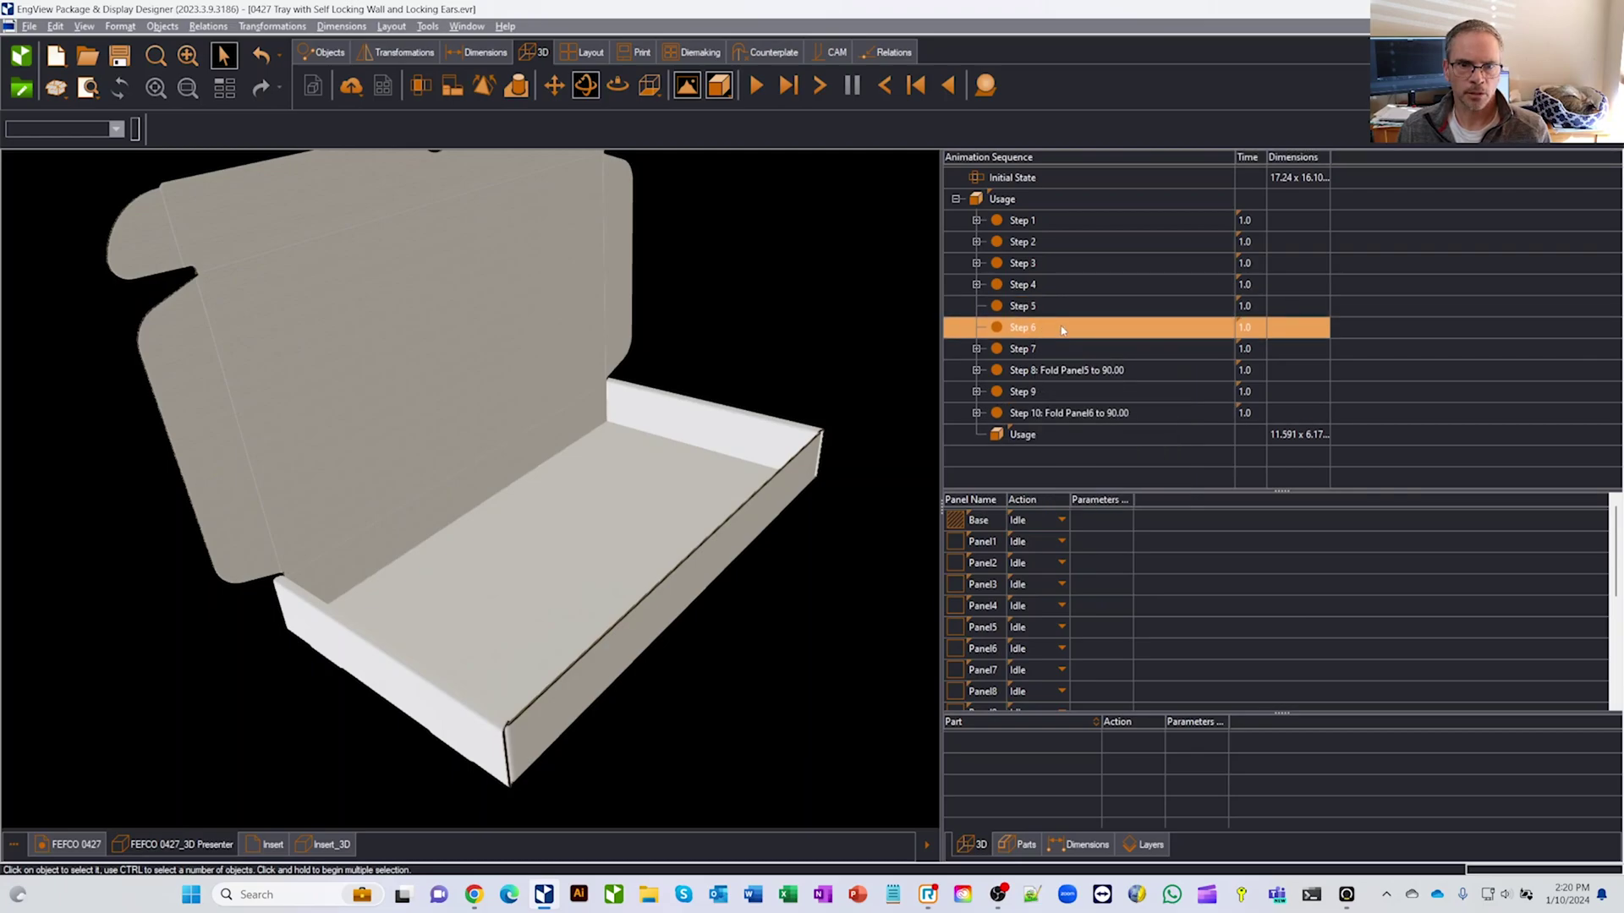
left_click(1044, 309)
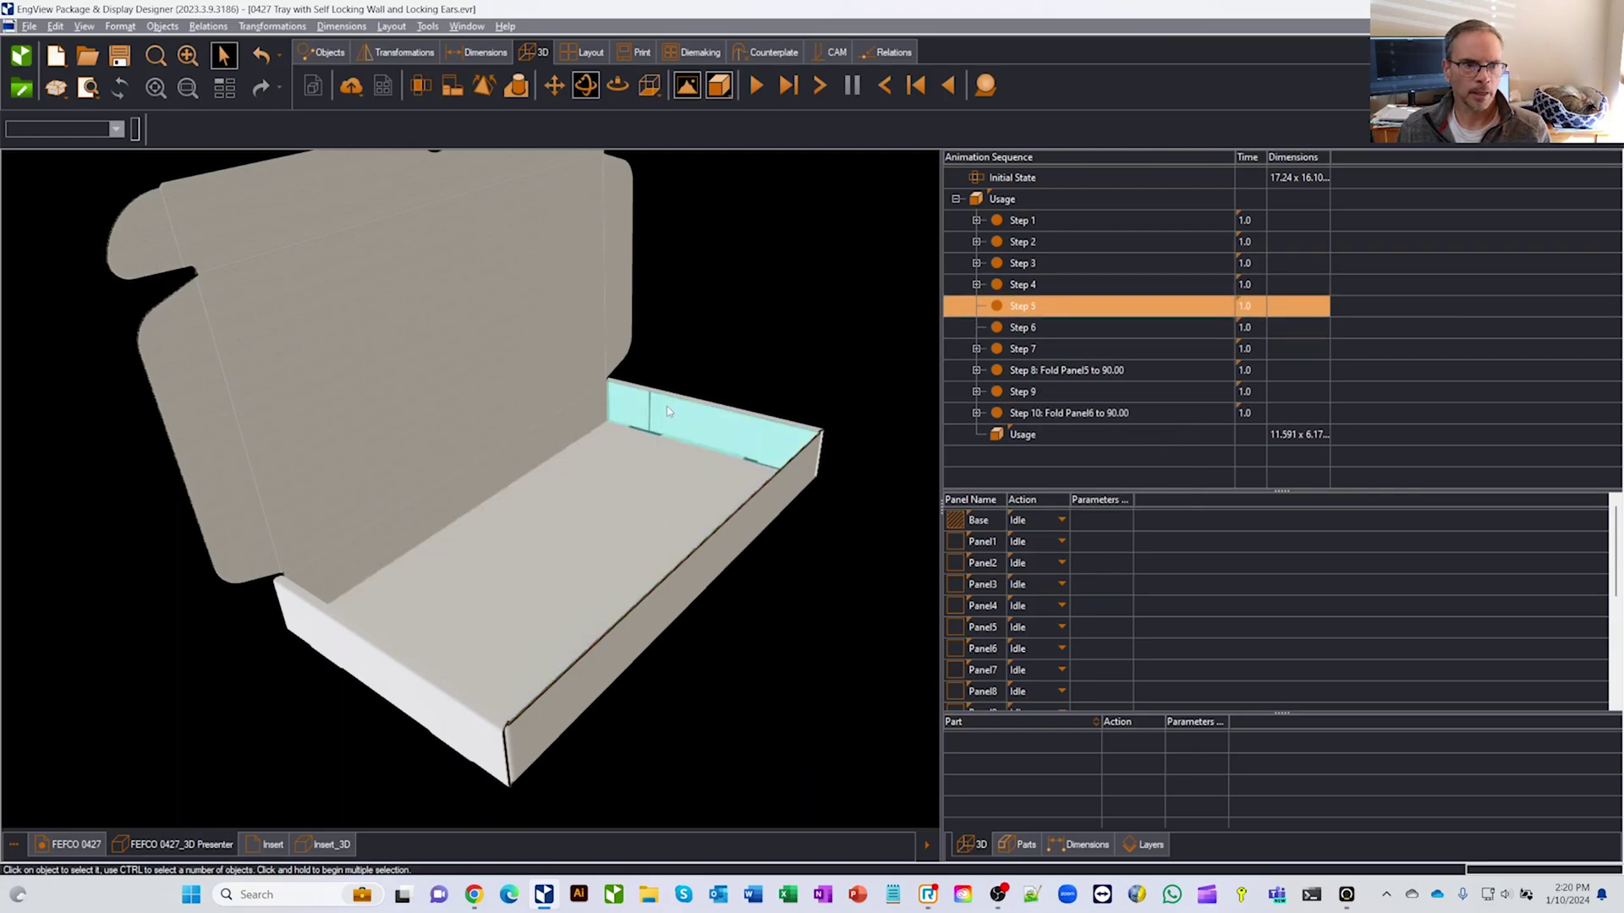
Drop the Inset_3D panel onto the folded tray's floor, creating part Insert_3D_1
left_click(996, 91)
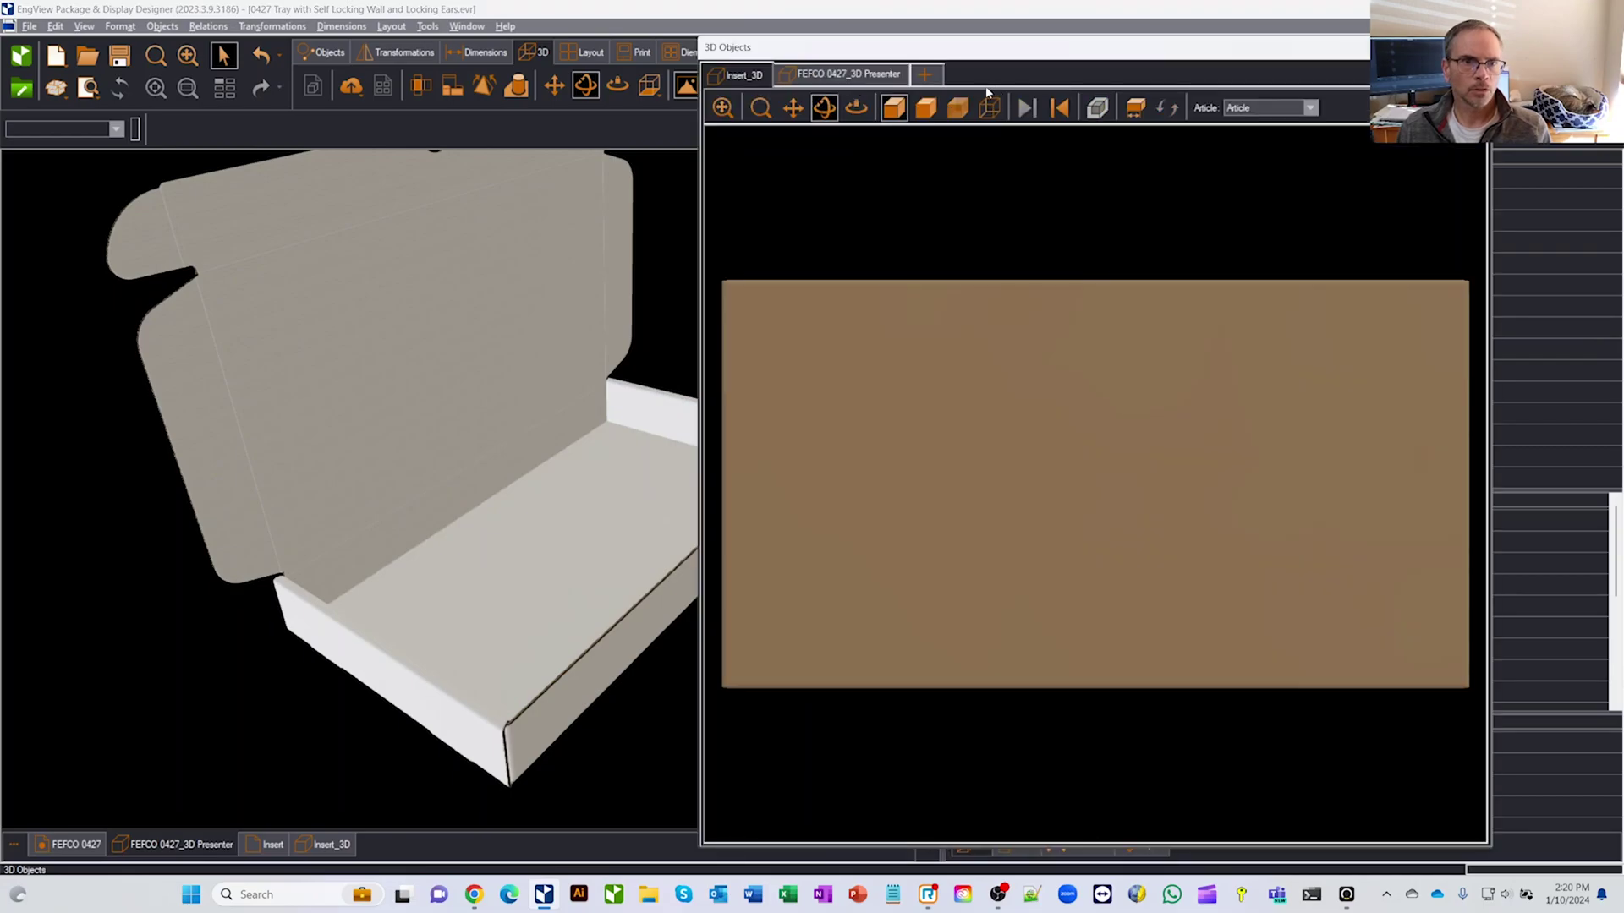
left_click_drag(914, 53, 959, 53)
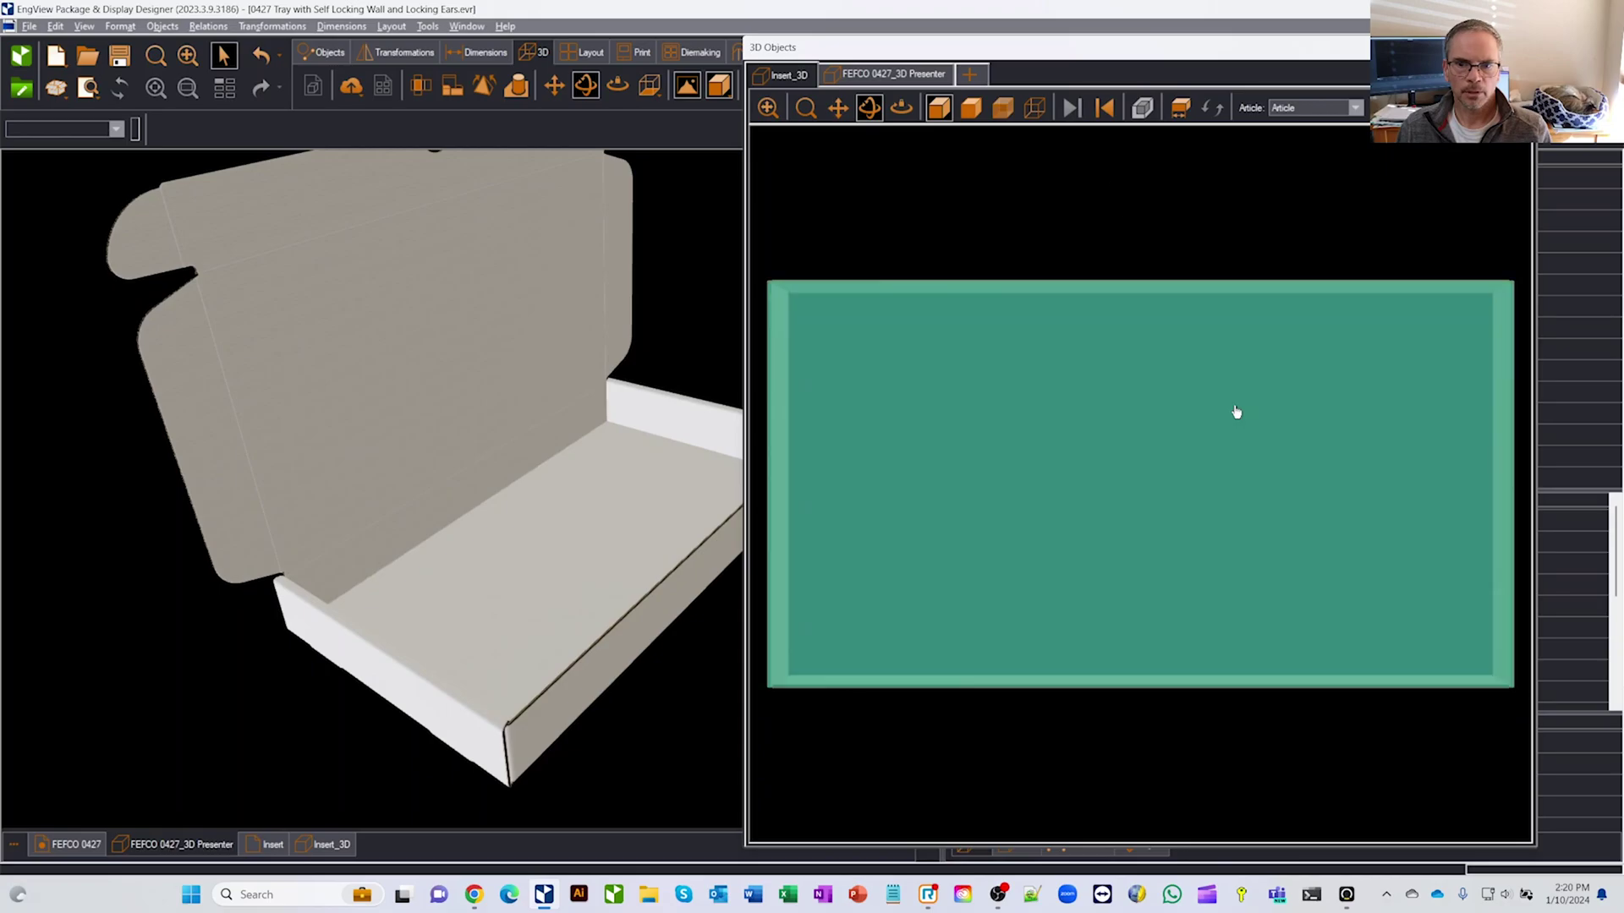
left_click_drag(1392, 778, 1470, 661)
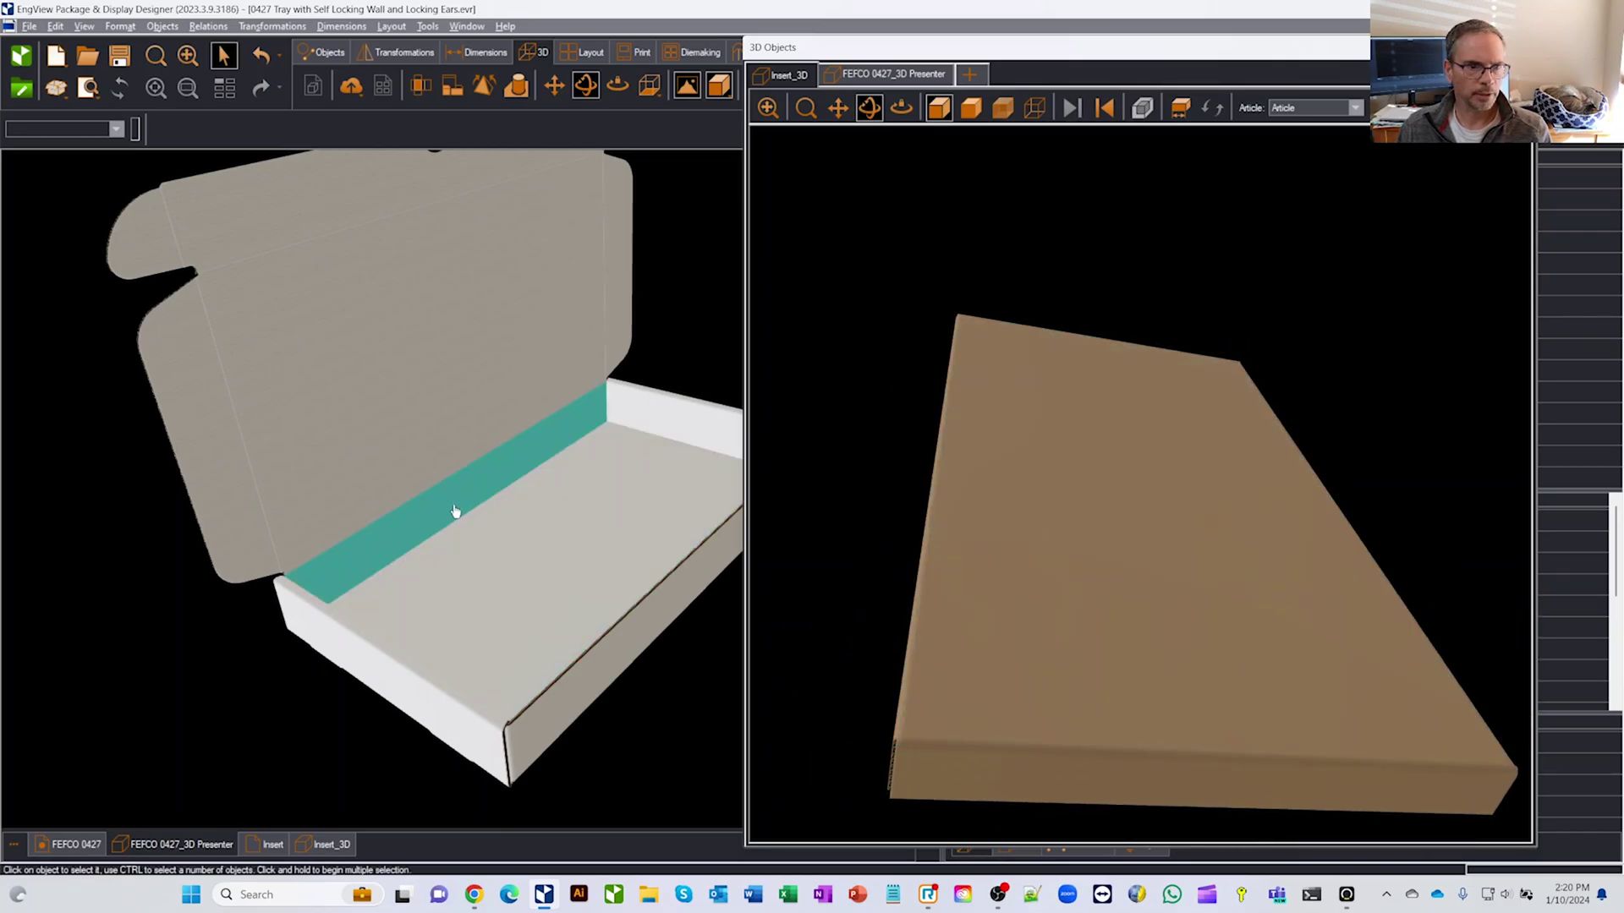
left_click_drag(455, 511, 727, 518)
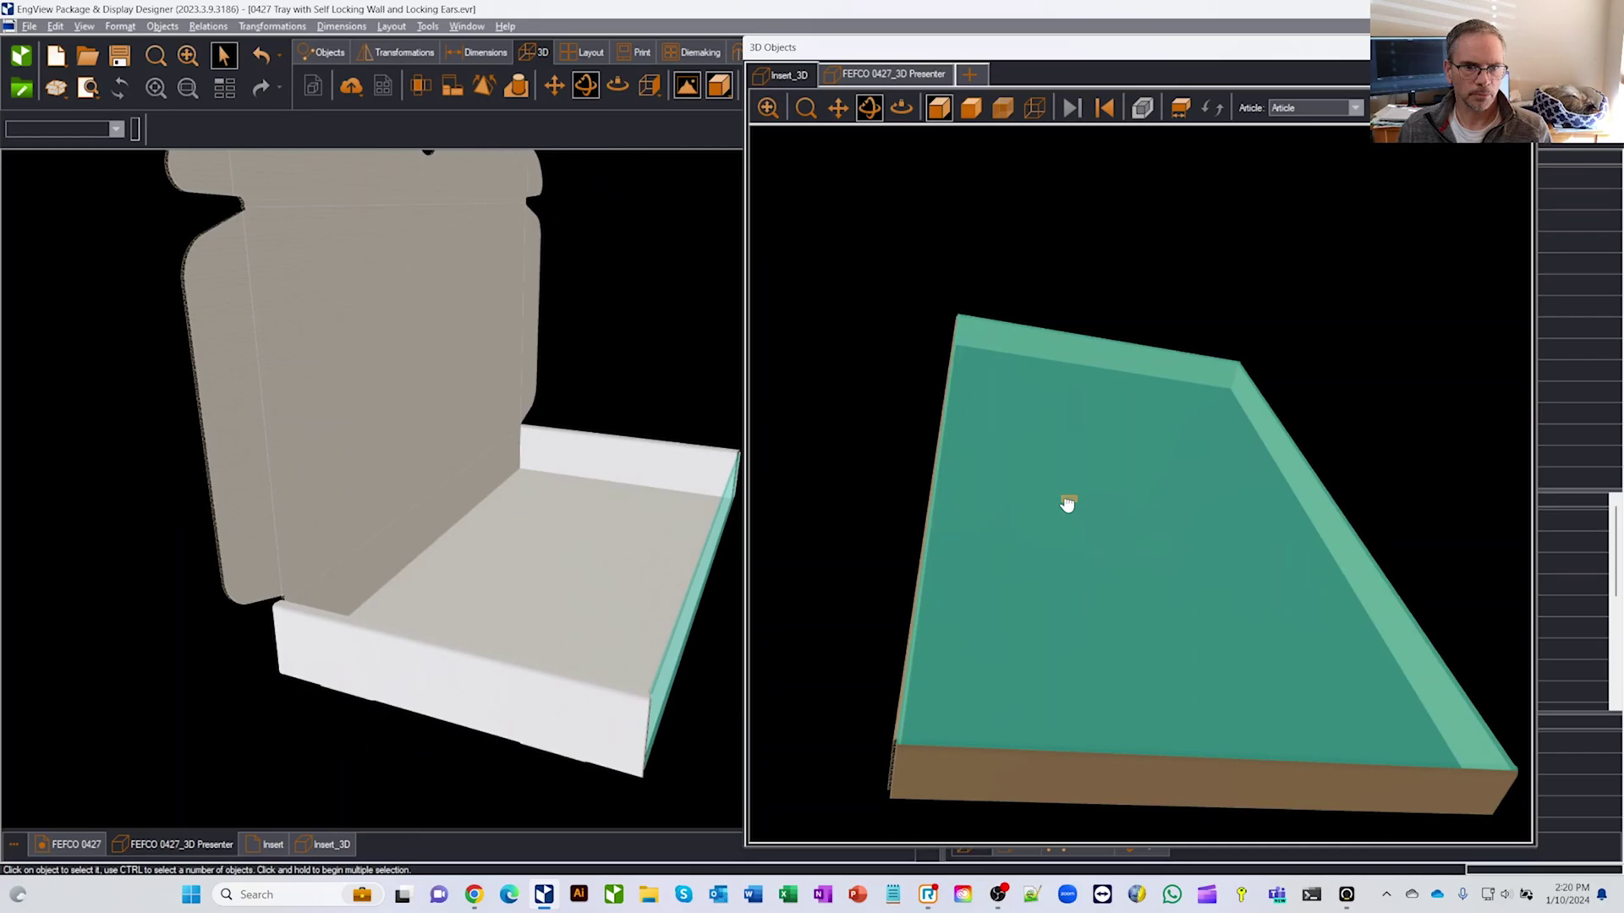
left_click_drag(873, 474, 958, 454)
left_click(971, 444)
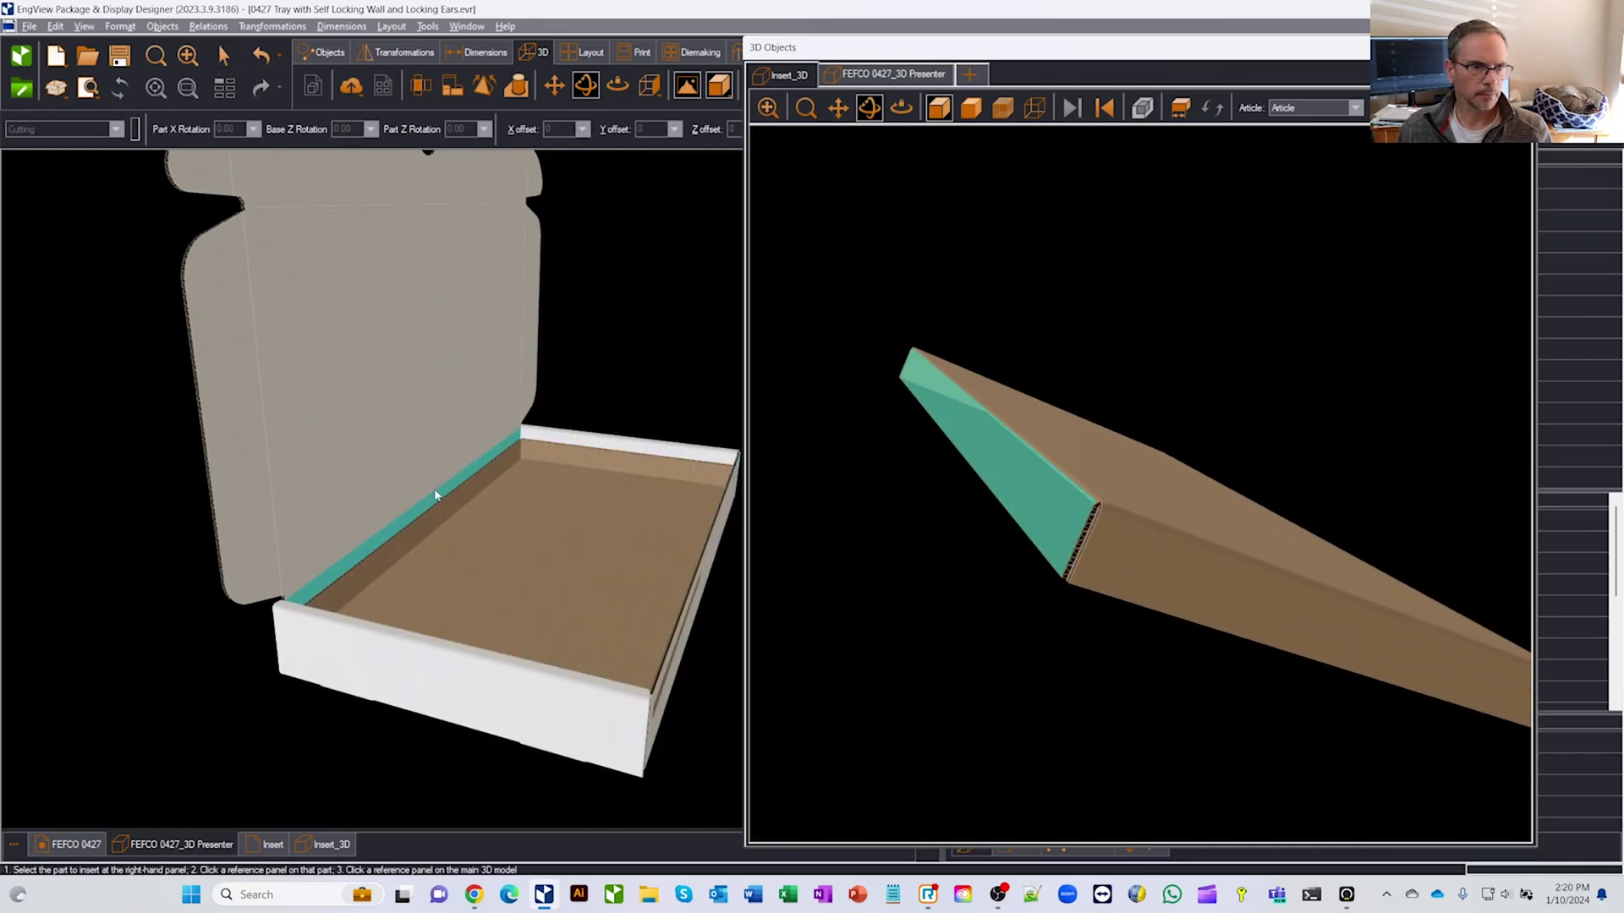
left_click(435, 495)
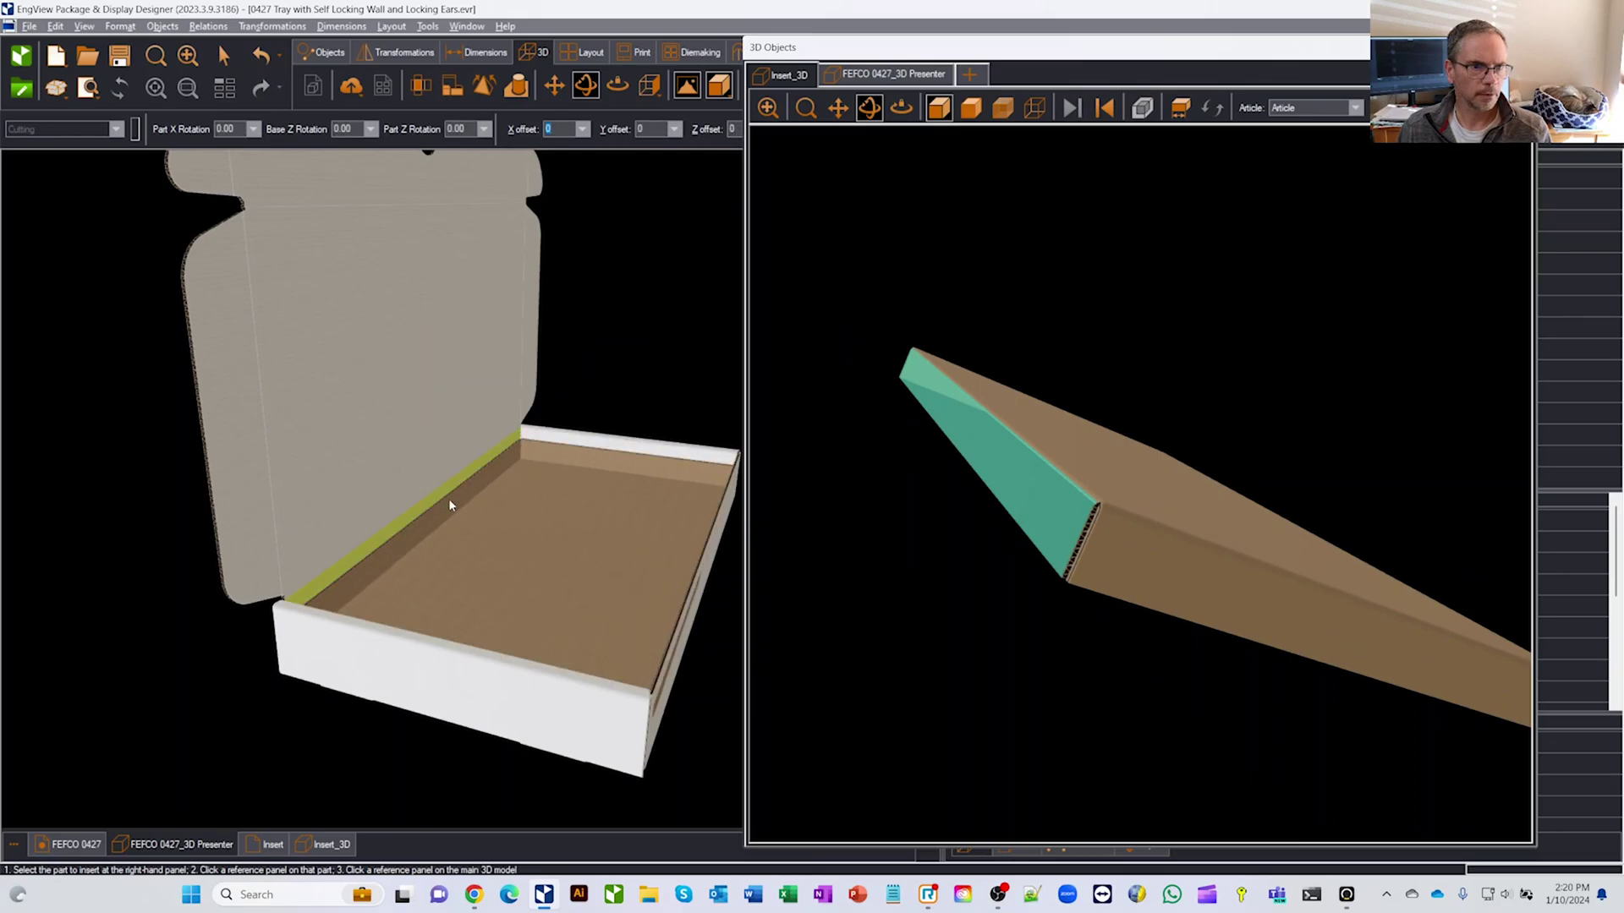
middle_click_drag(609, 519, 550, 634)
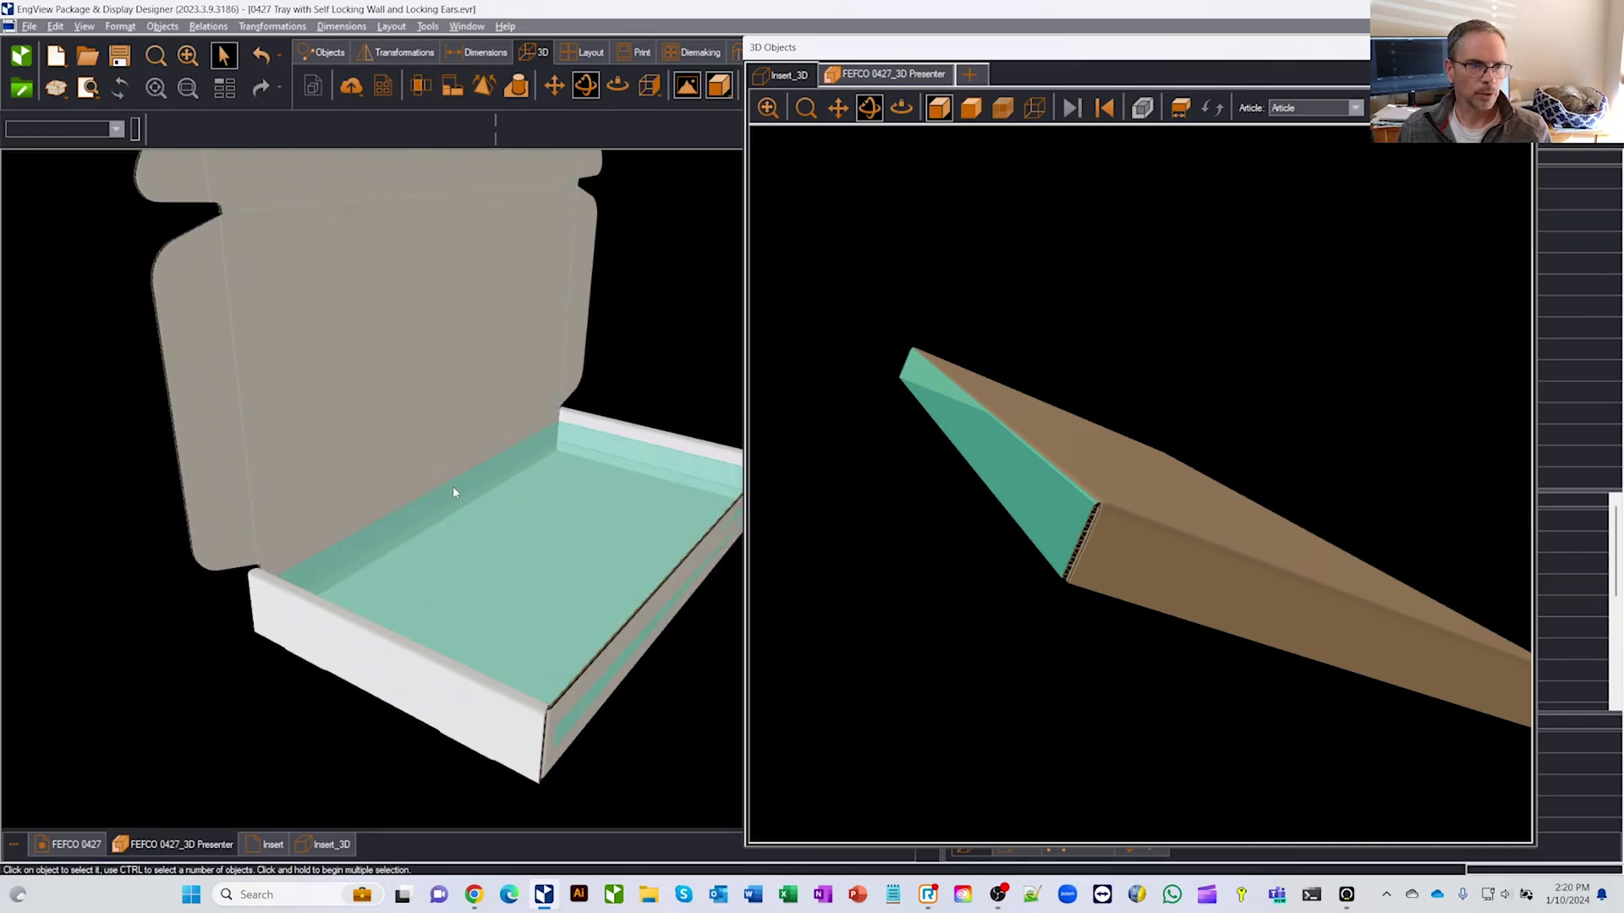
middle_click_drag(524, 551, 535, 545)
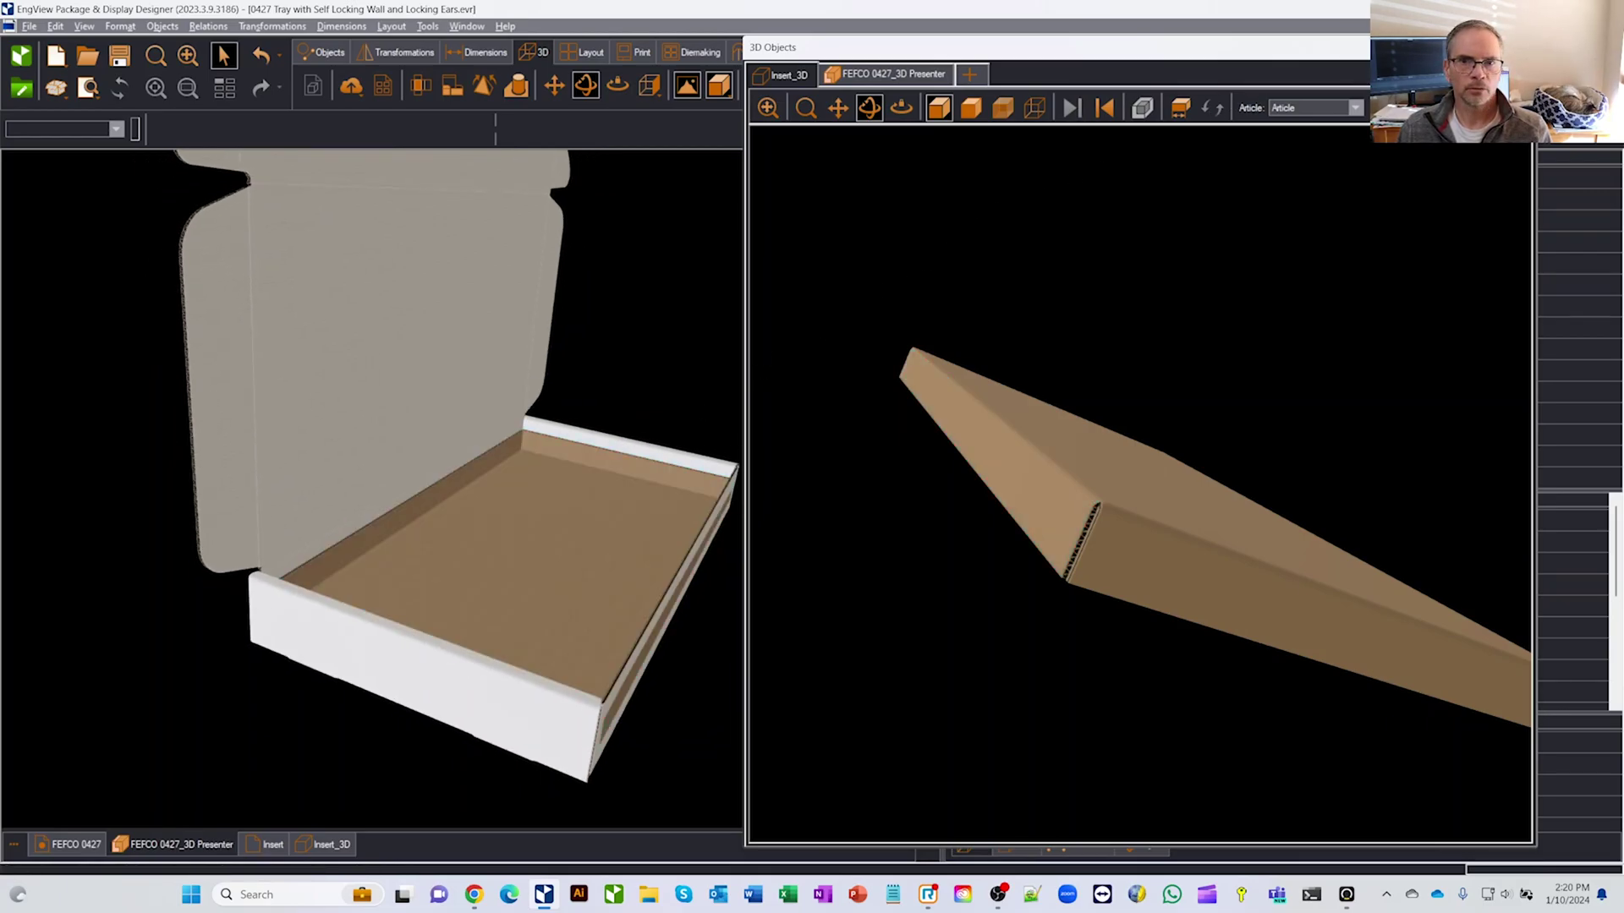
key("Escape")
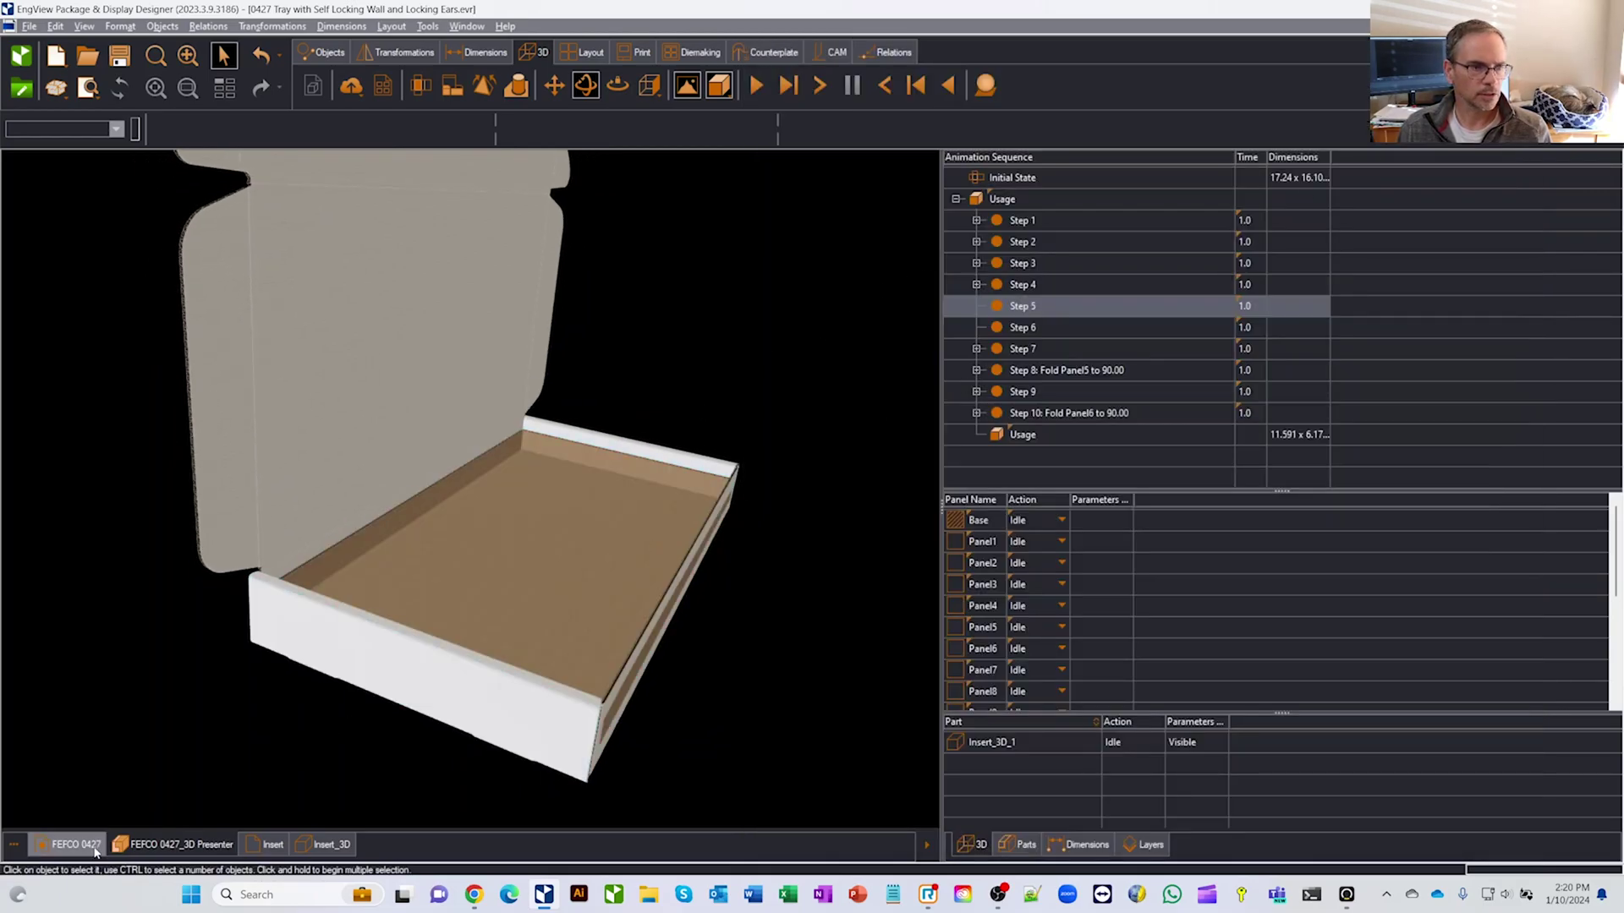
Change the insert's X2 to L-d() (10.941) and X4 to W-d() (5.941)
left_click(265, 845)
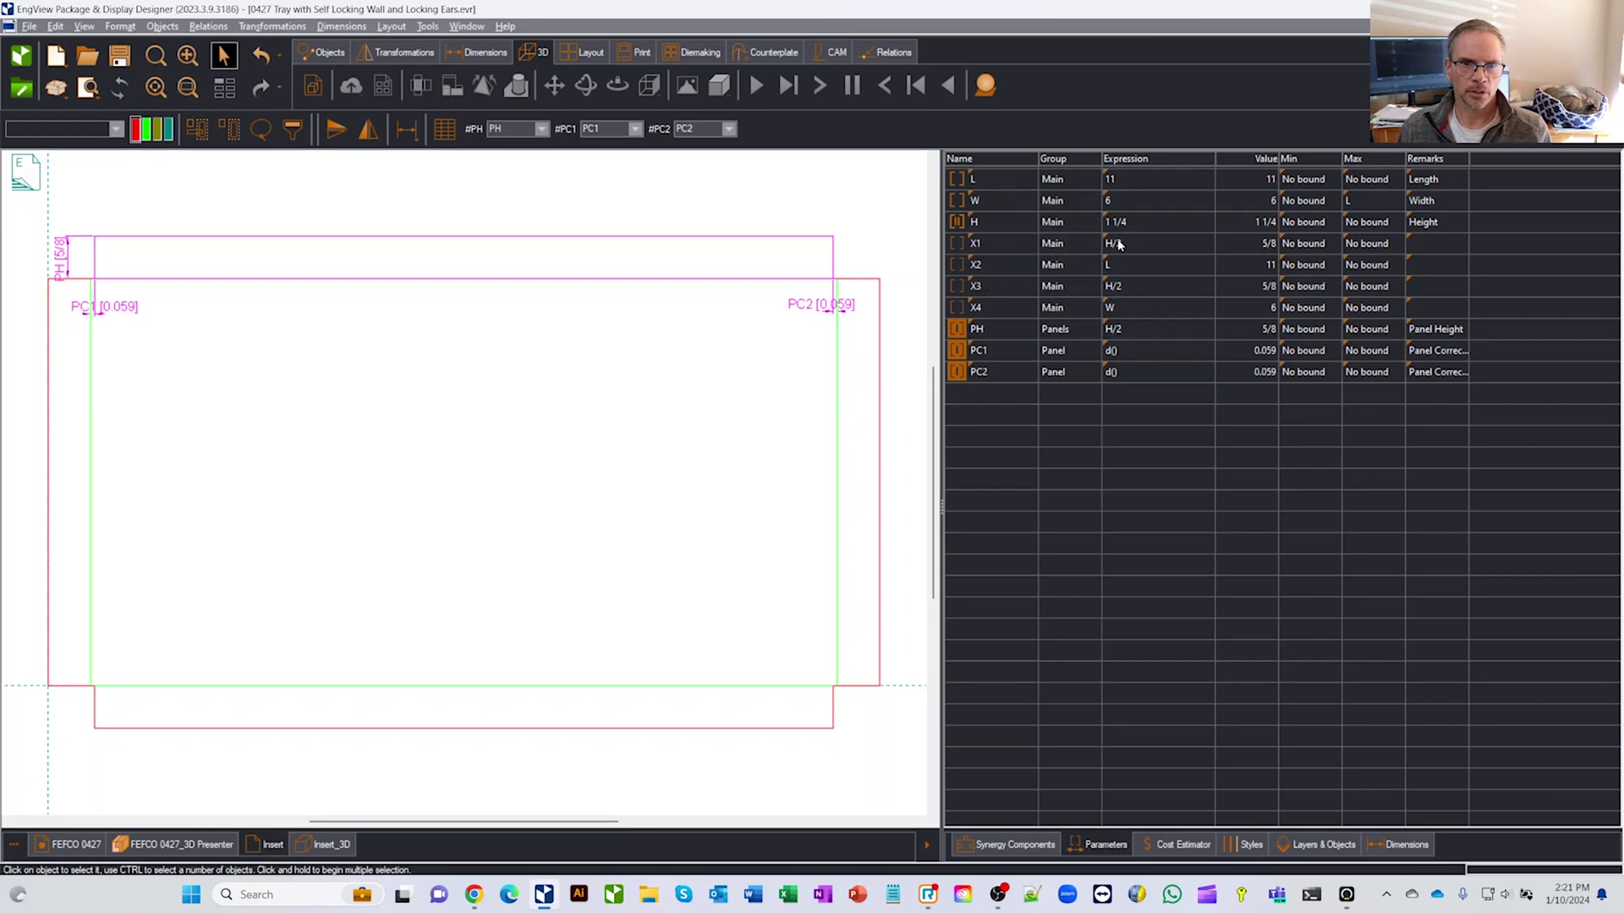
left_click(1141, 264)
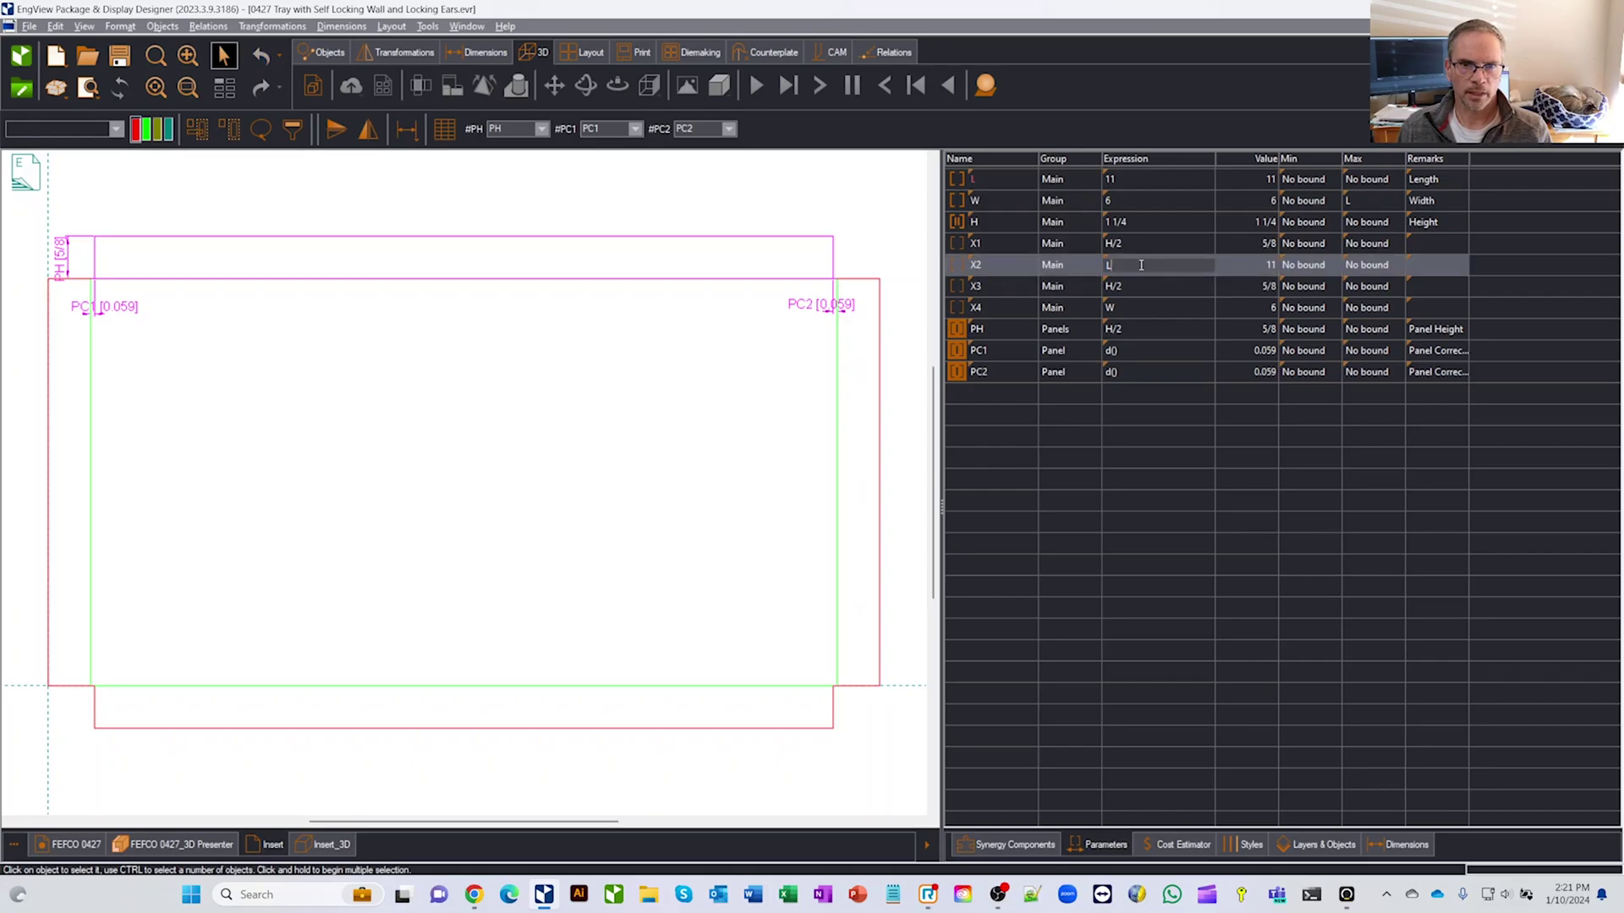
type("-d()")
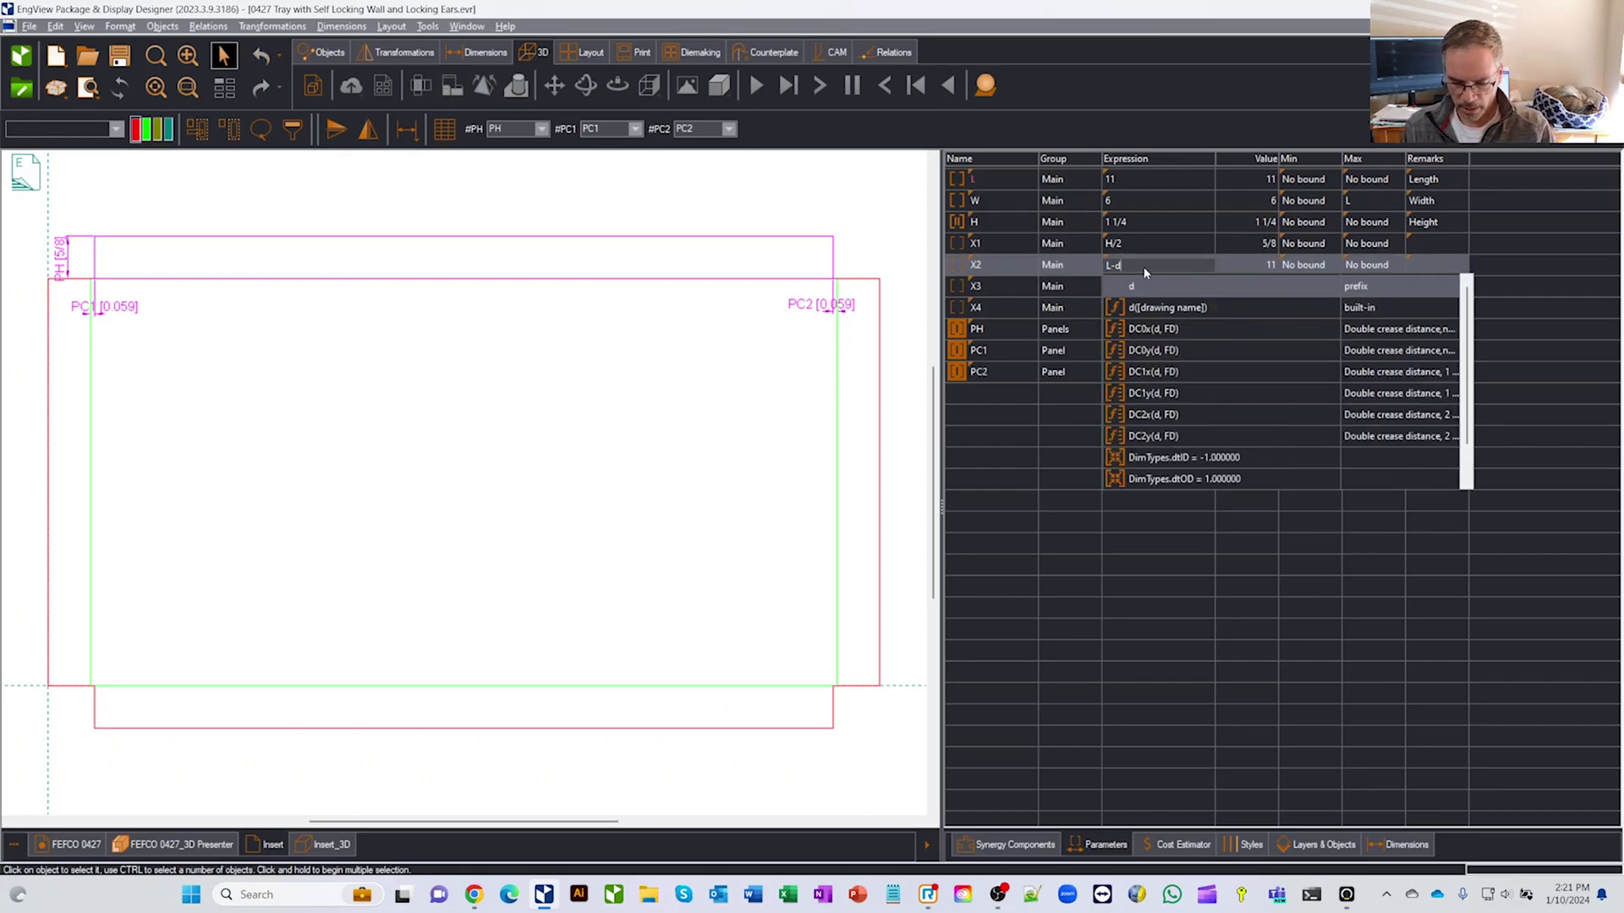
left_click(1143, 306)
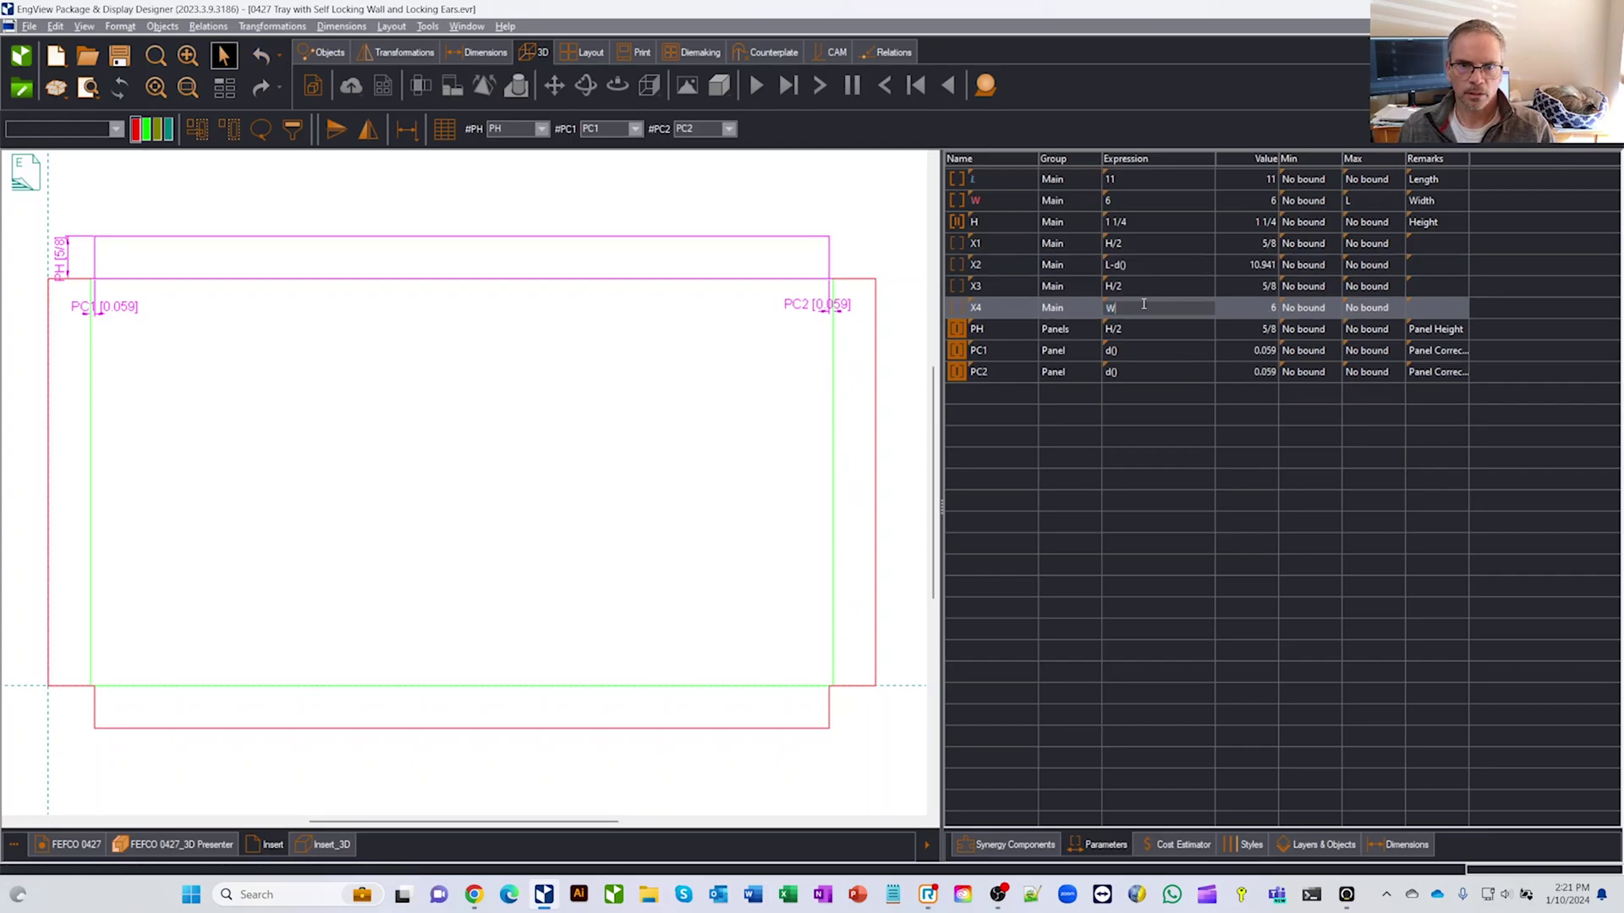
type("-d()")
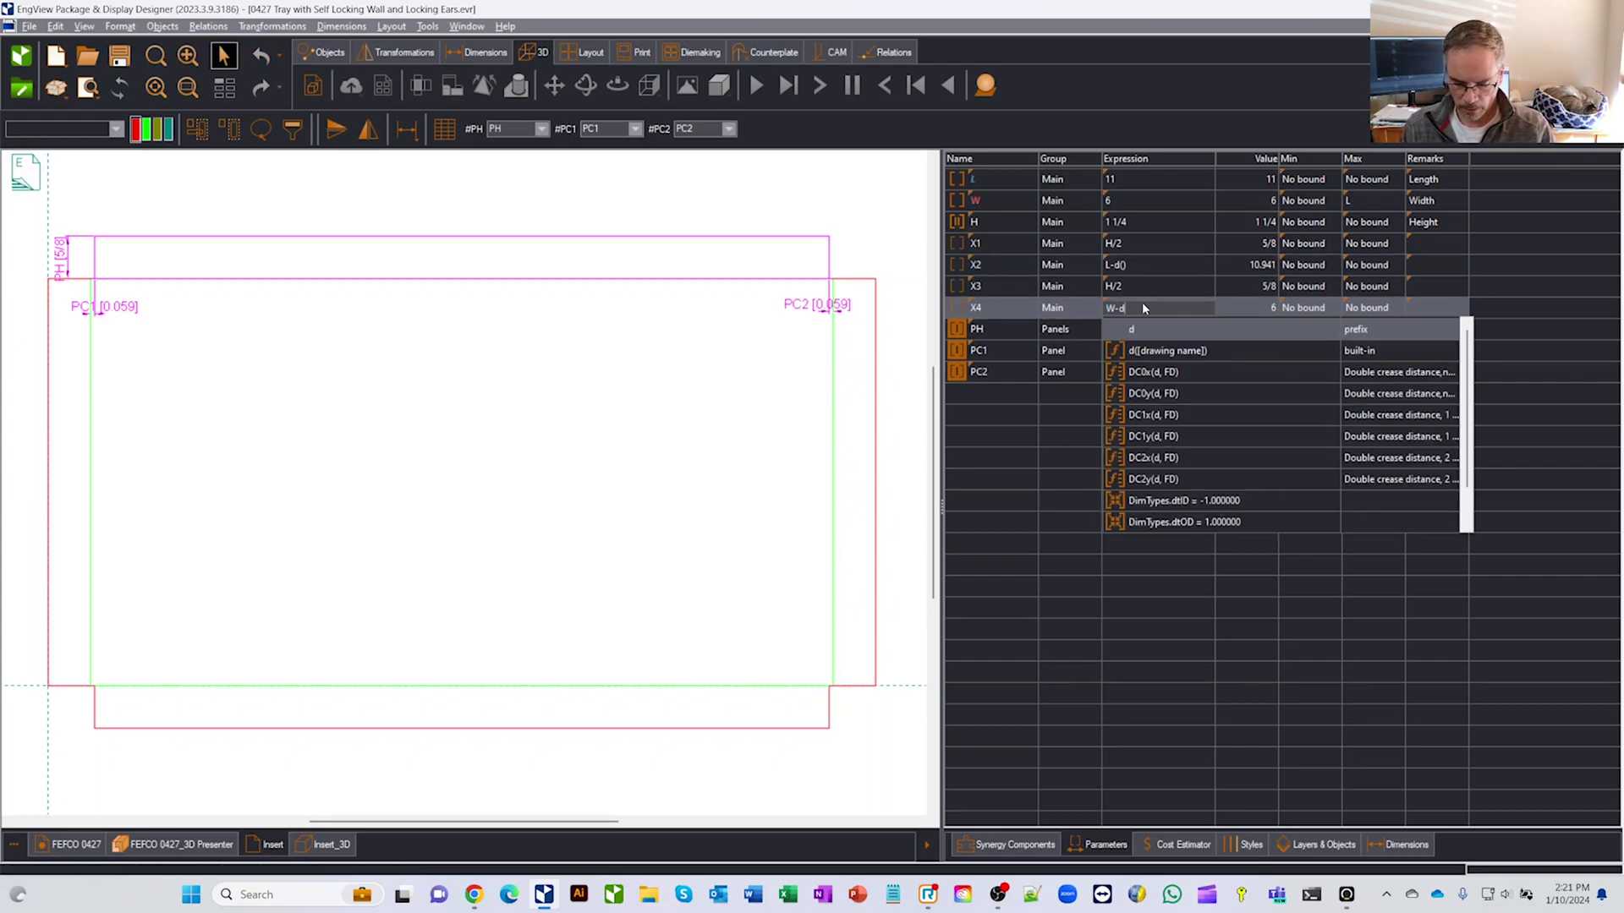
left_click(1149, 287)
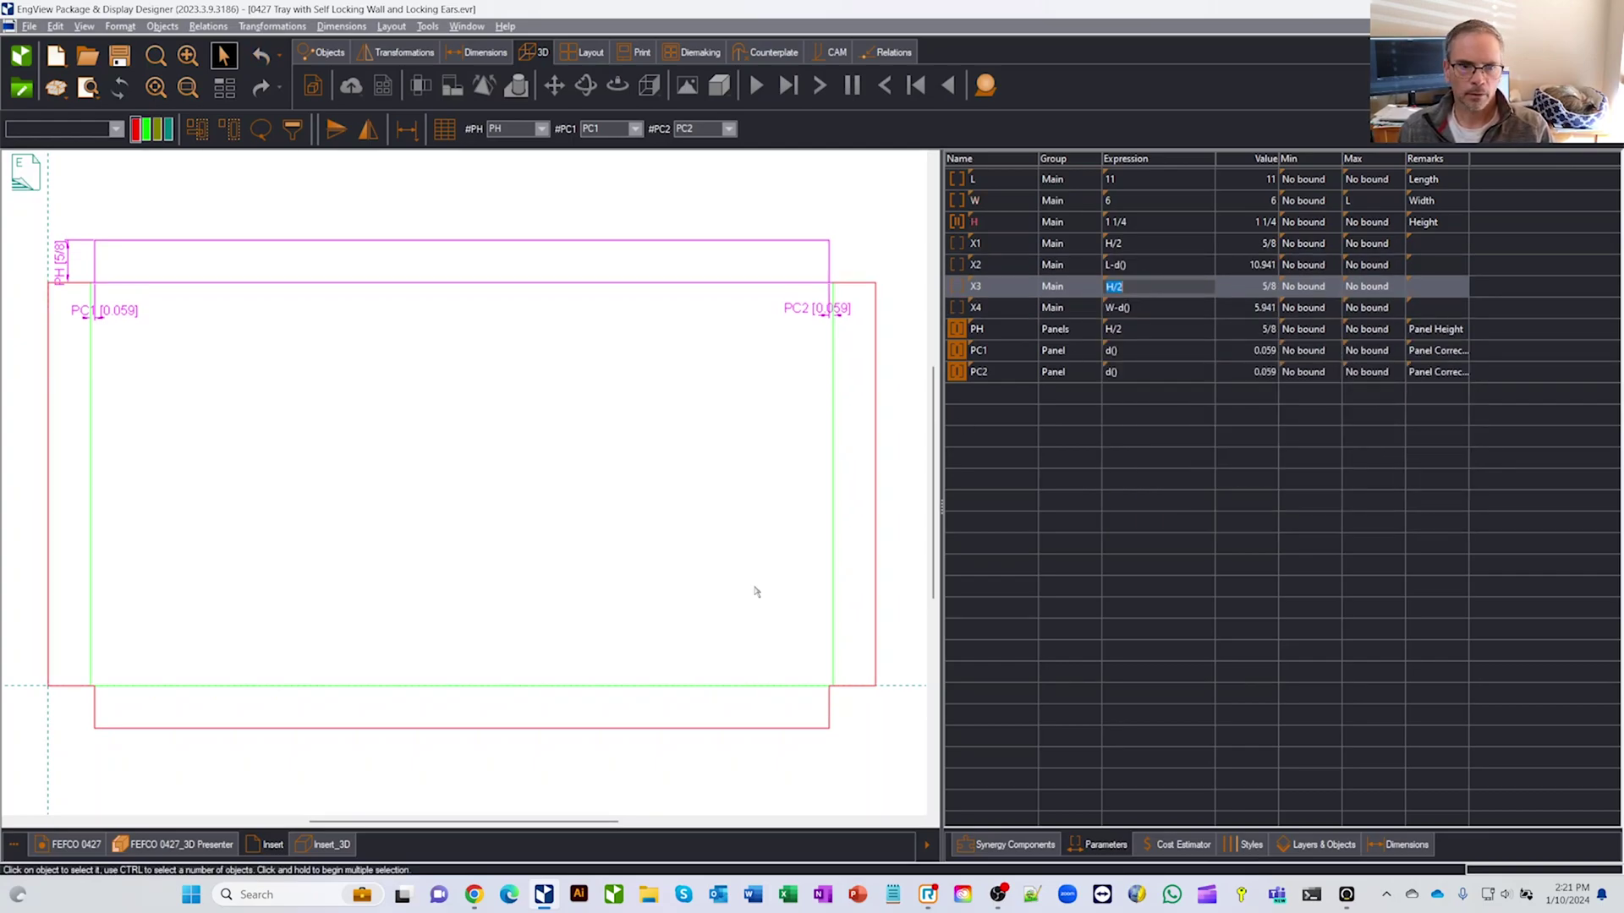
Render the FEFCO 0427 3D presenter Transparent and view the tray from above
left_click(182, 846)
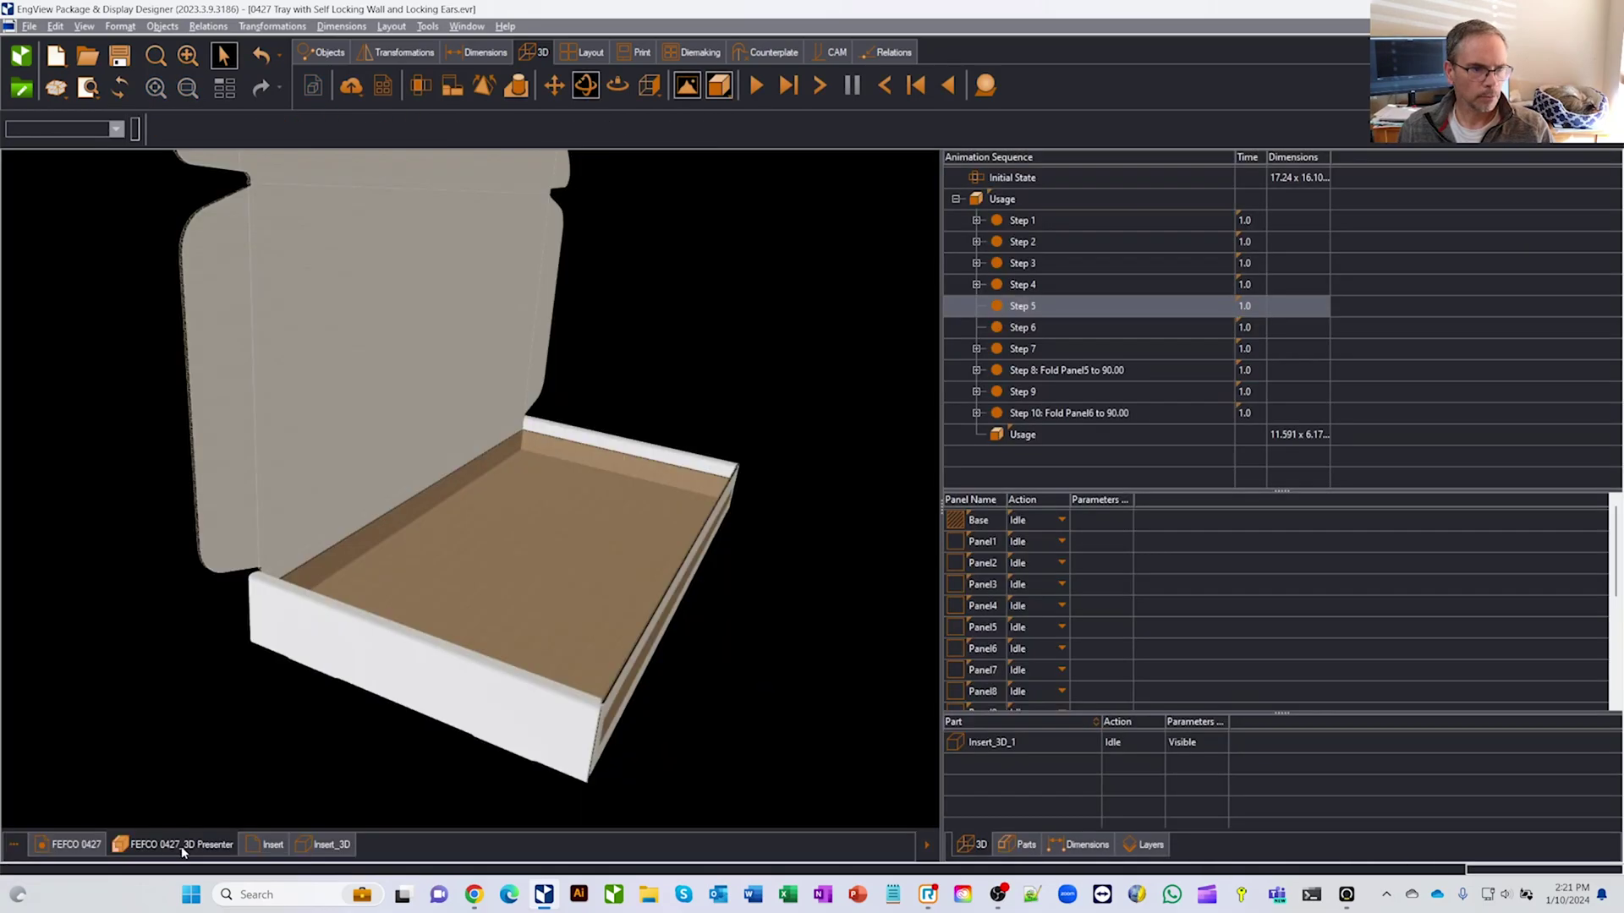
left_click_drag(393, 231, 736, 338)
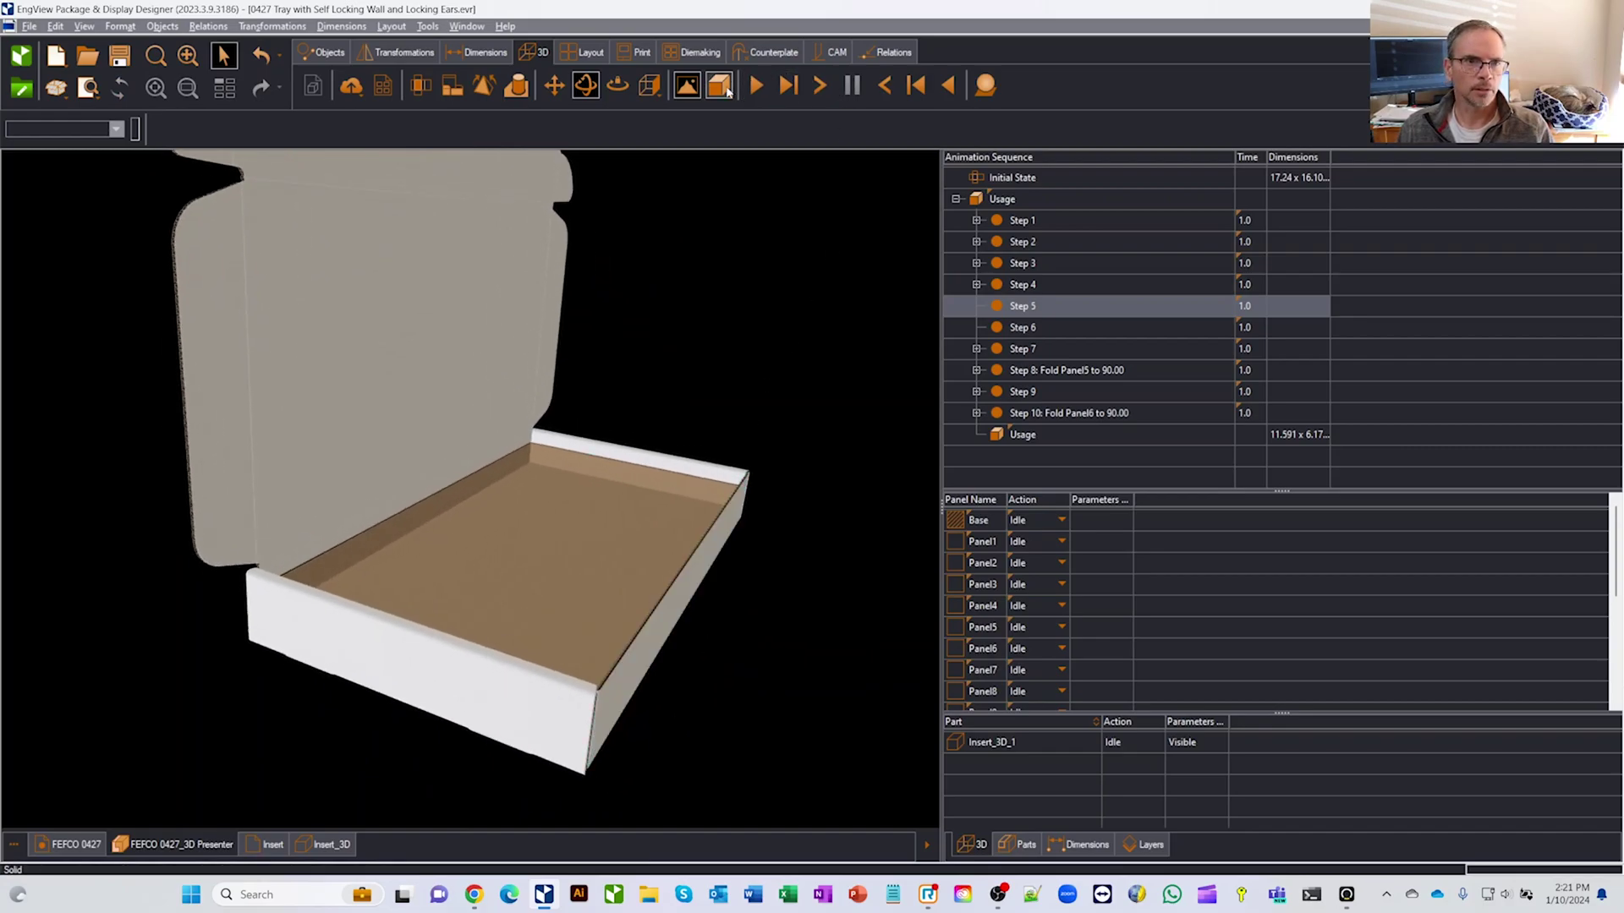
left_click(719, 85)
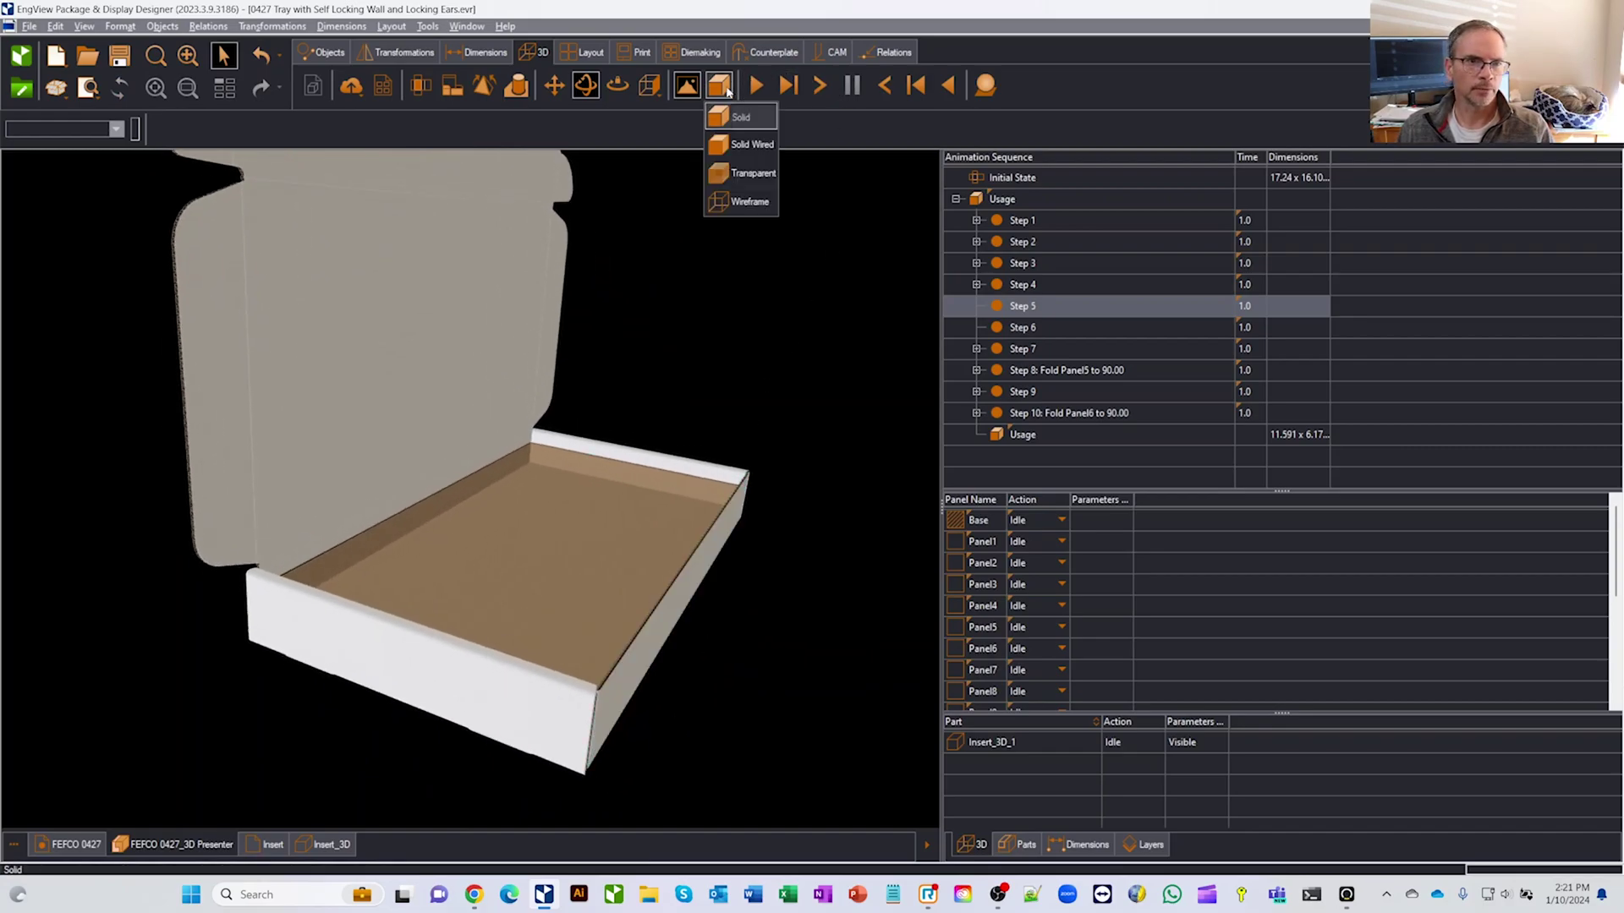
left_click(726, 174)
mouse_move(726, 406)
left_mouse_down()
mouse_move(739, 396)
mouse_move(725, 415)
left_mouse_up()
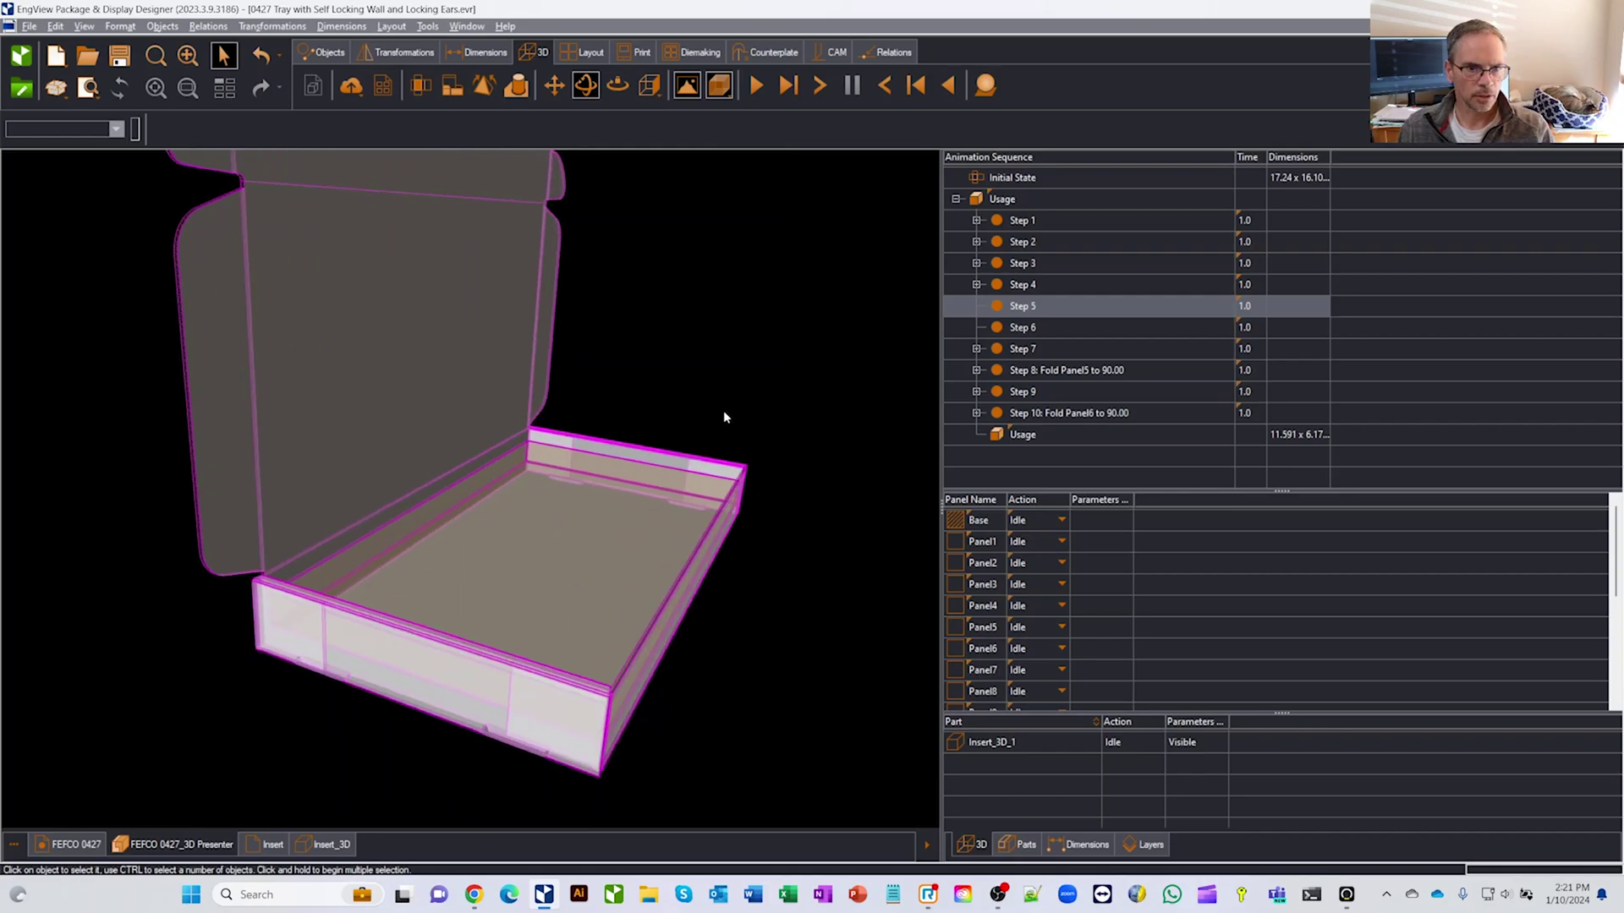
scroll(613, 730, "up", 5)
left_click_drag(613, 729, 665, 631)
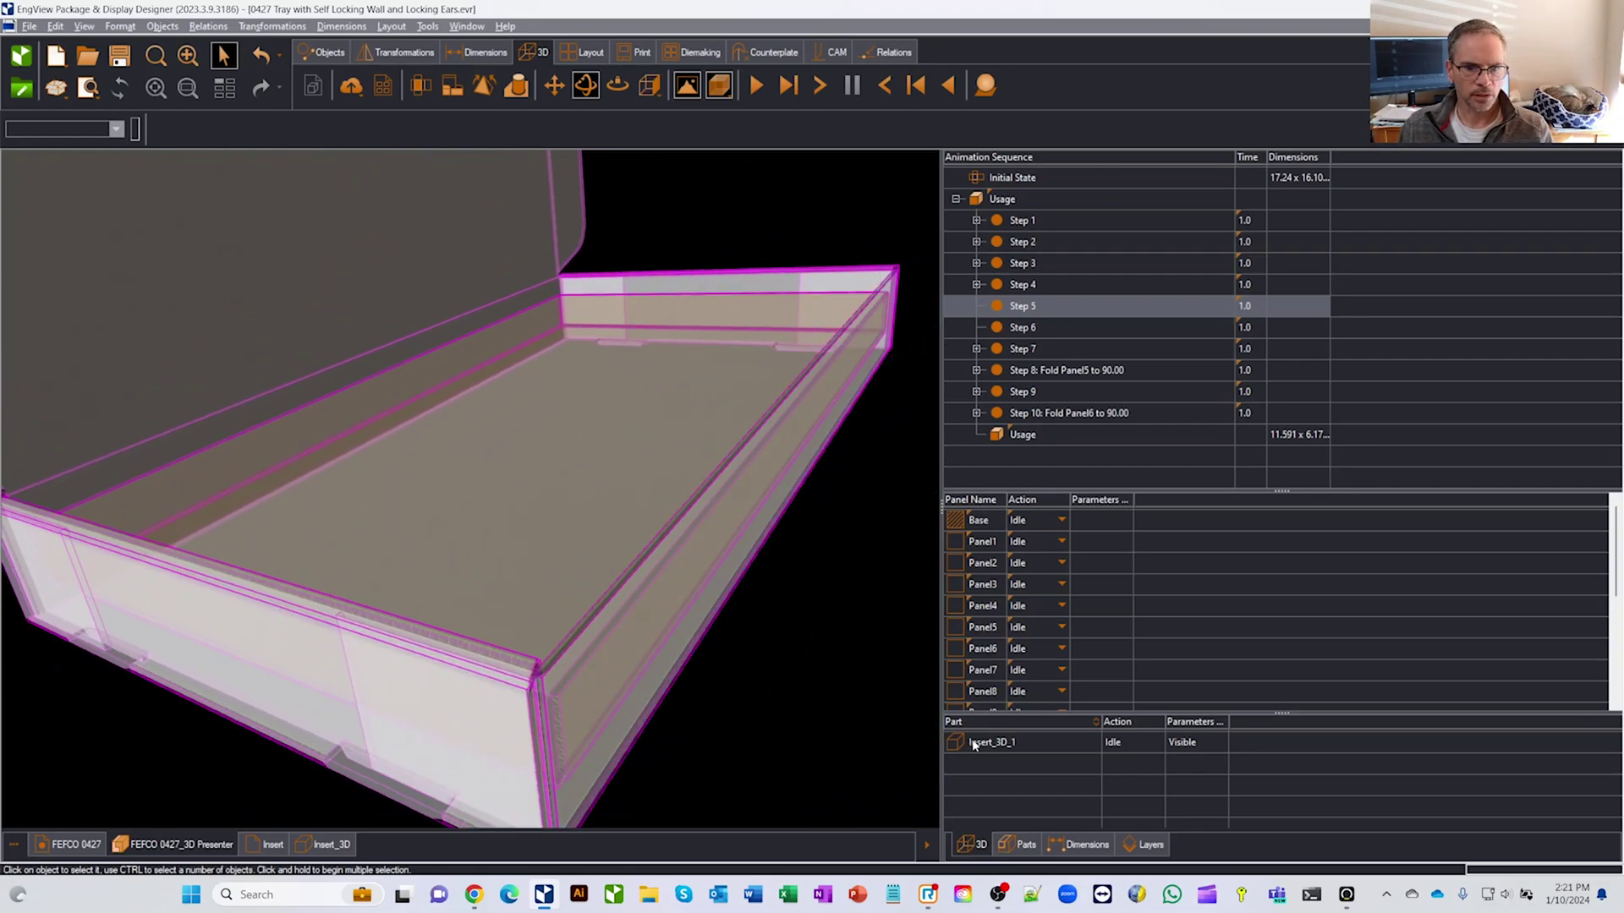
Rotate Insert_3D_1 180° on its second axis and align it bottom-middle
left_click(995, 744)
double_click(1020, 745)
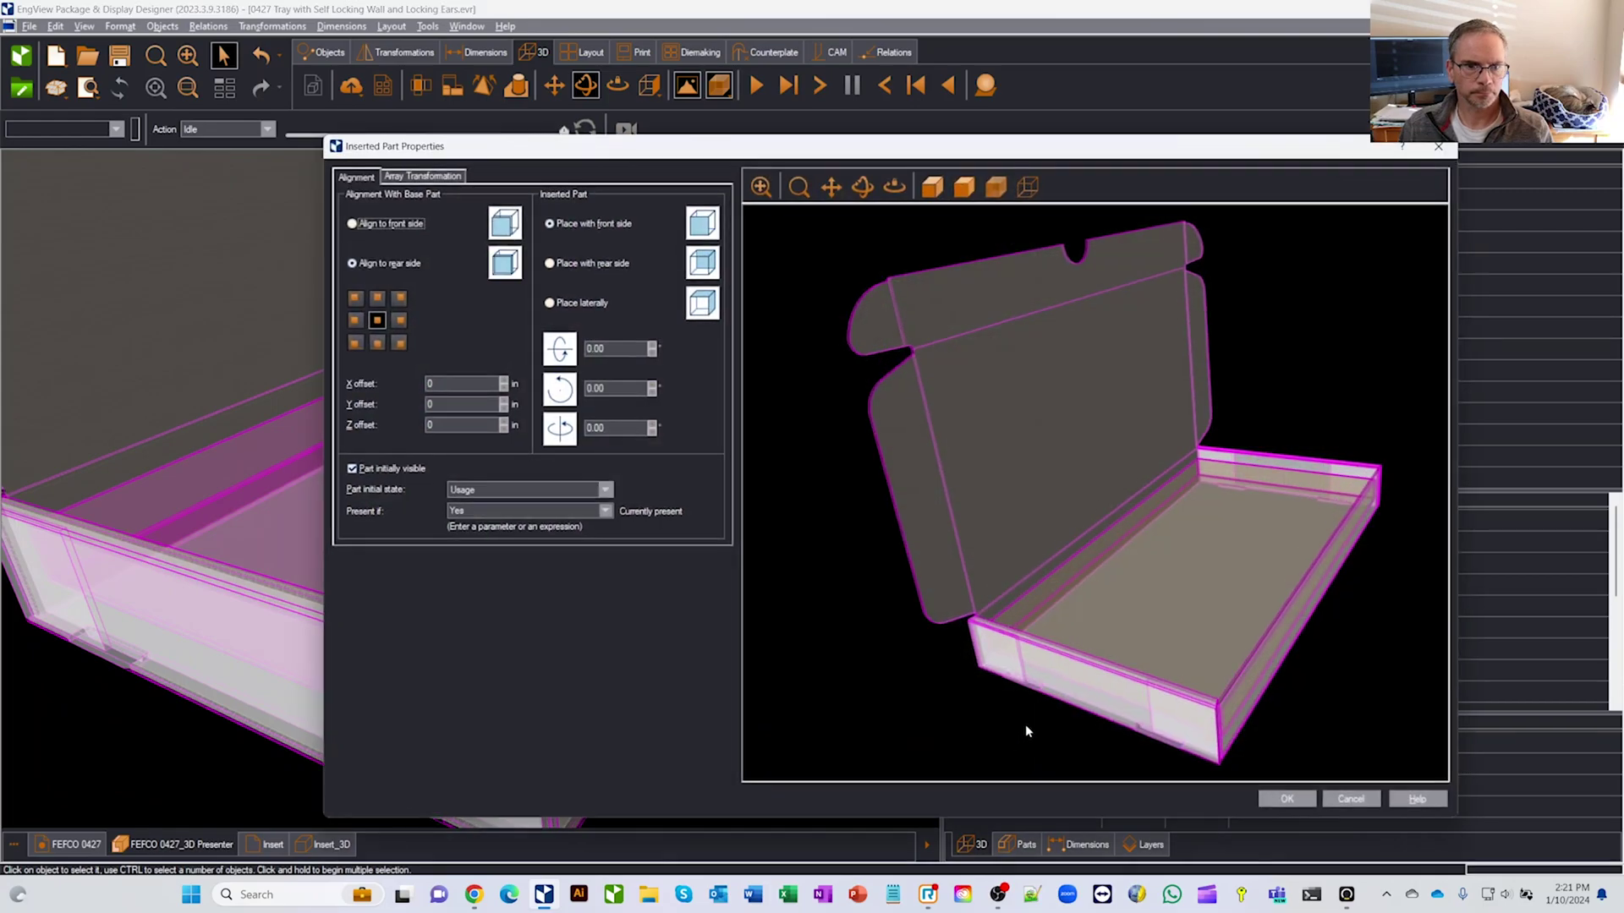
left_click(652, 385)
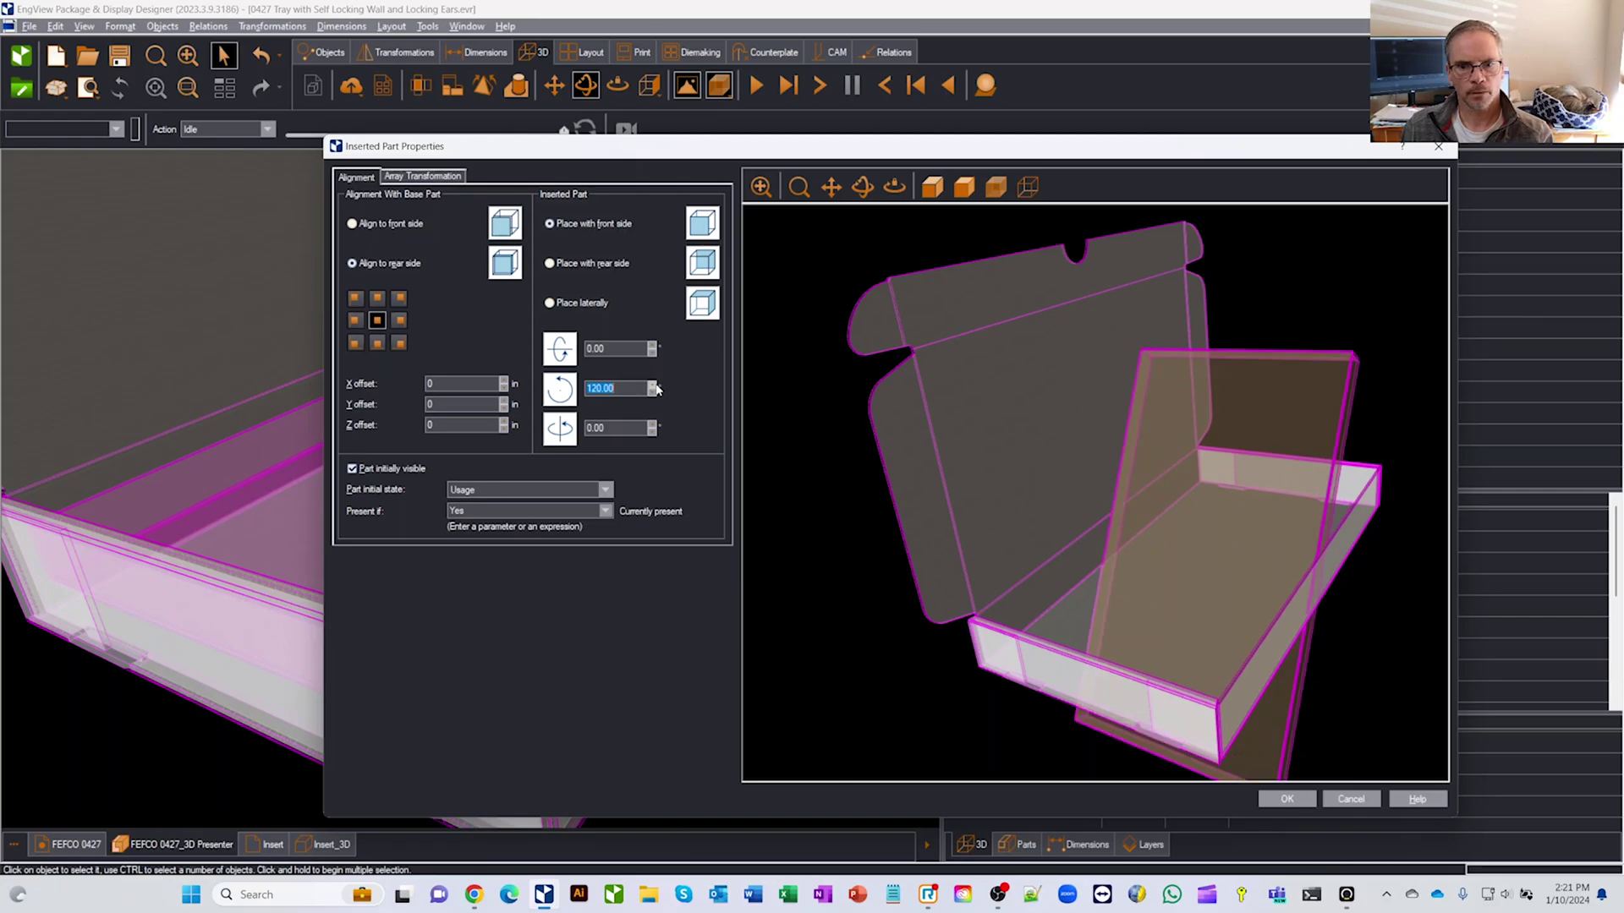
left_click(653, 385)
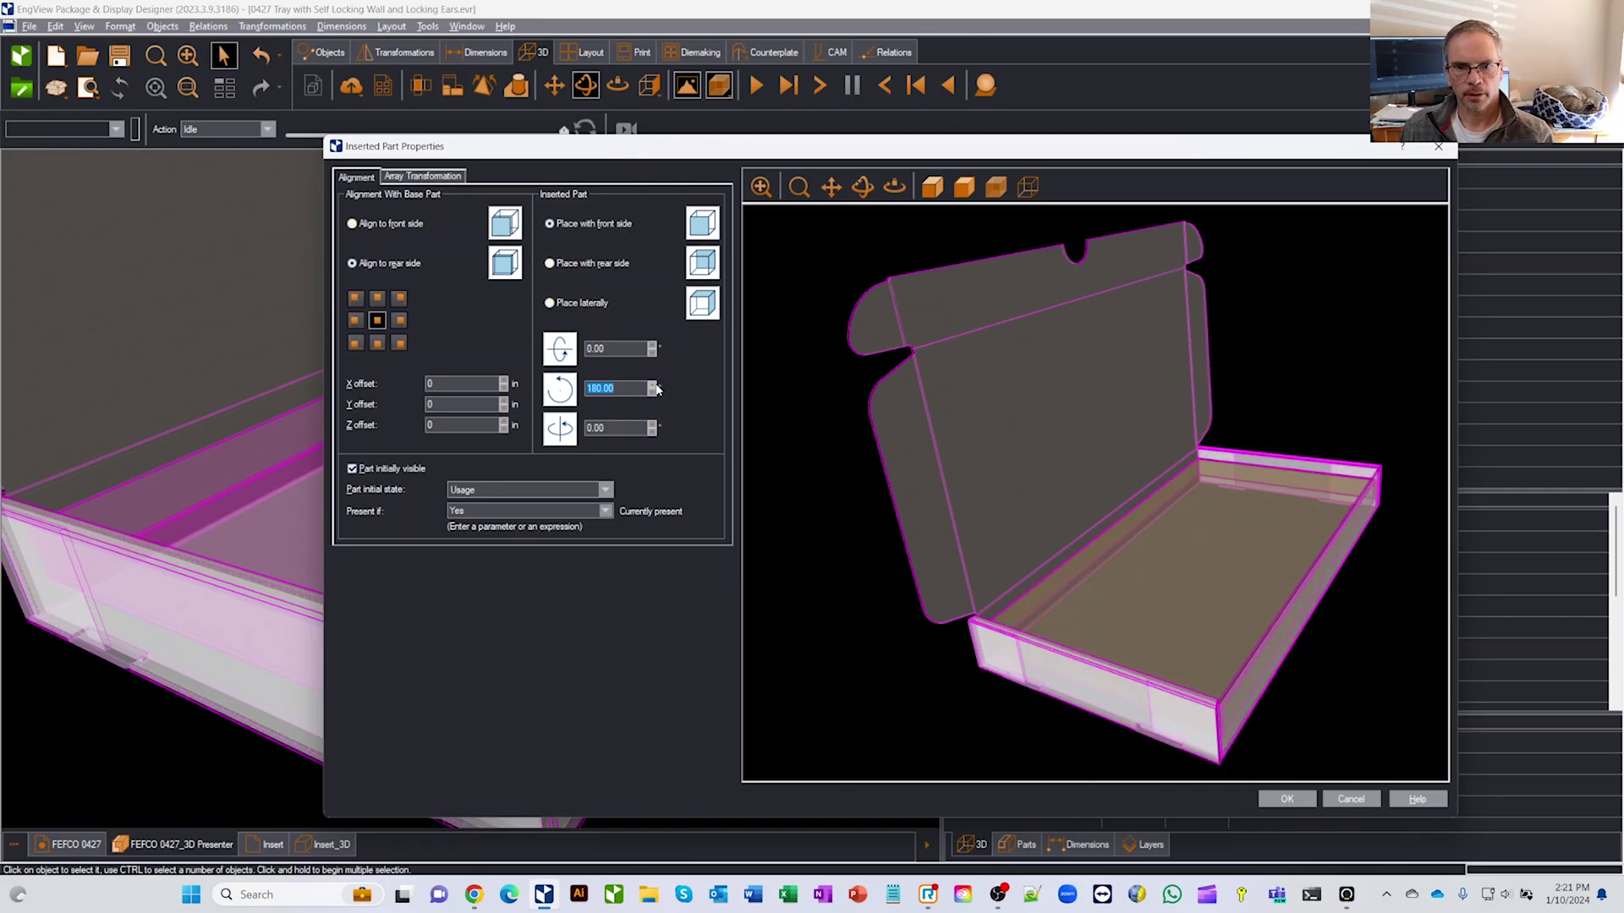
left_click_drag(1133, 534, 1198, 536)
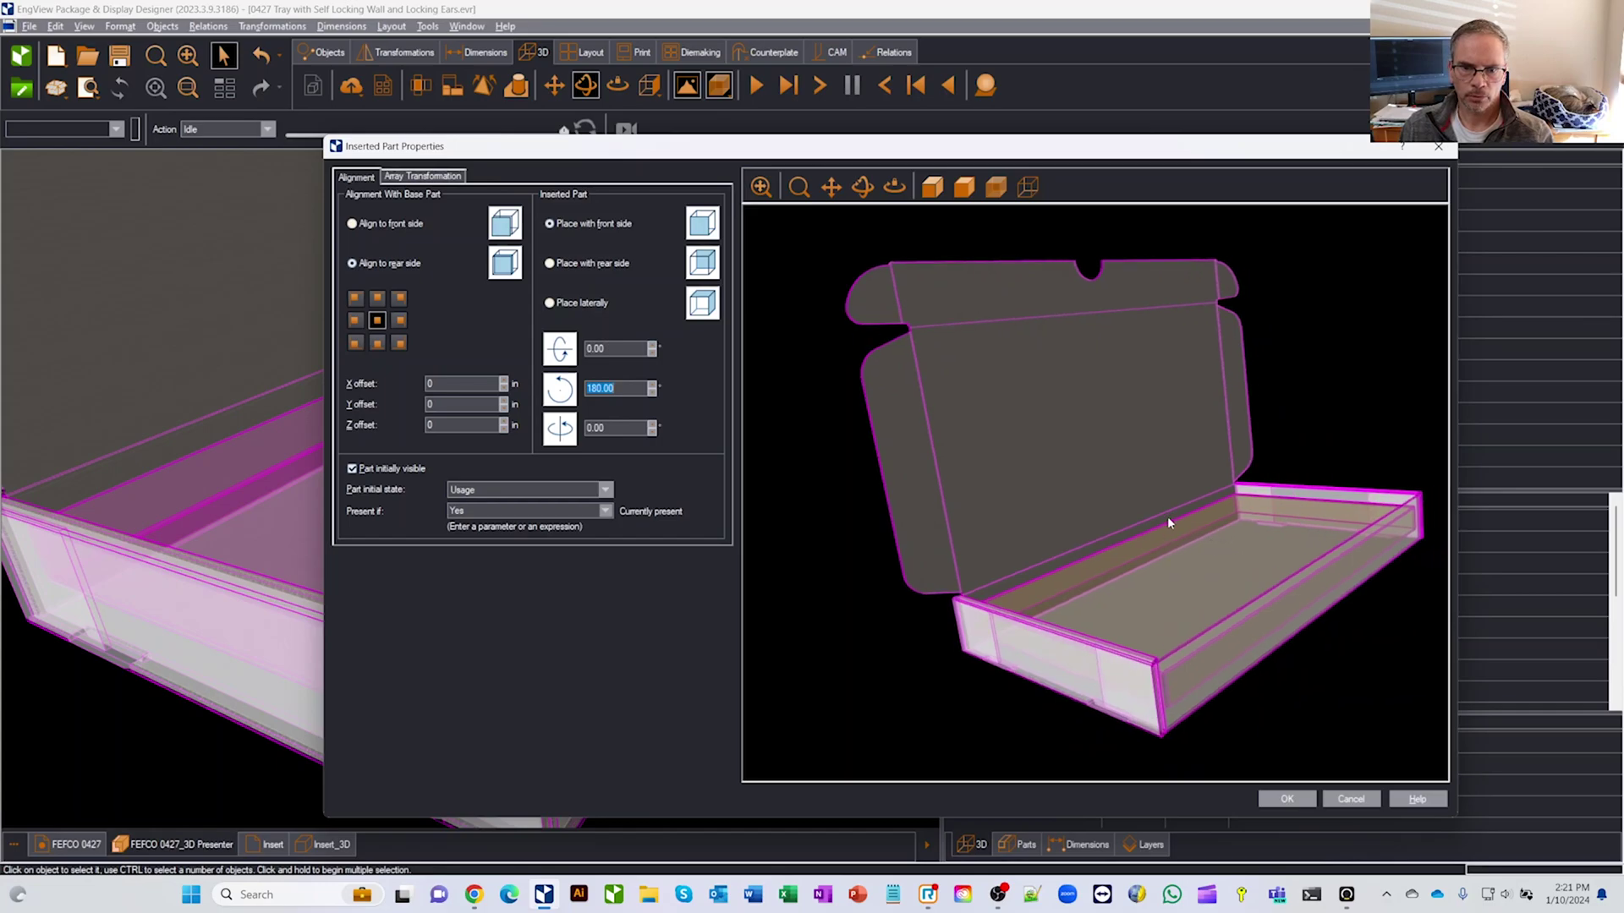
left_click(378, 343)
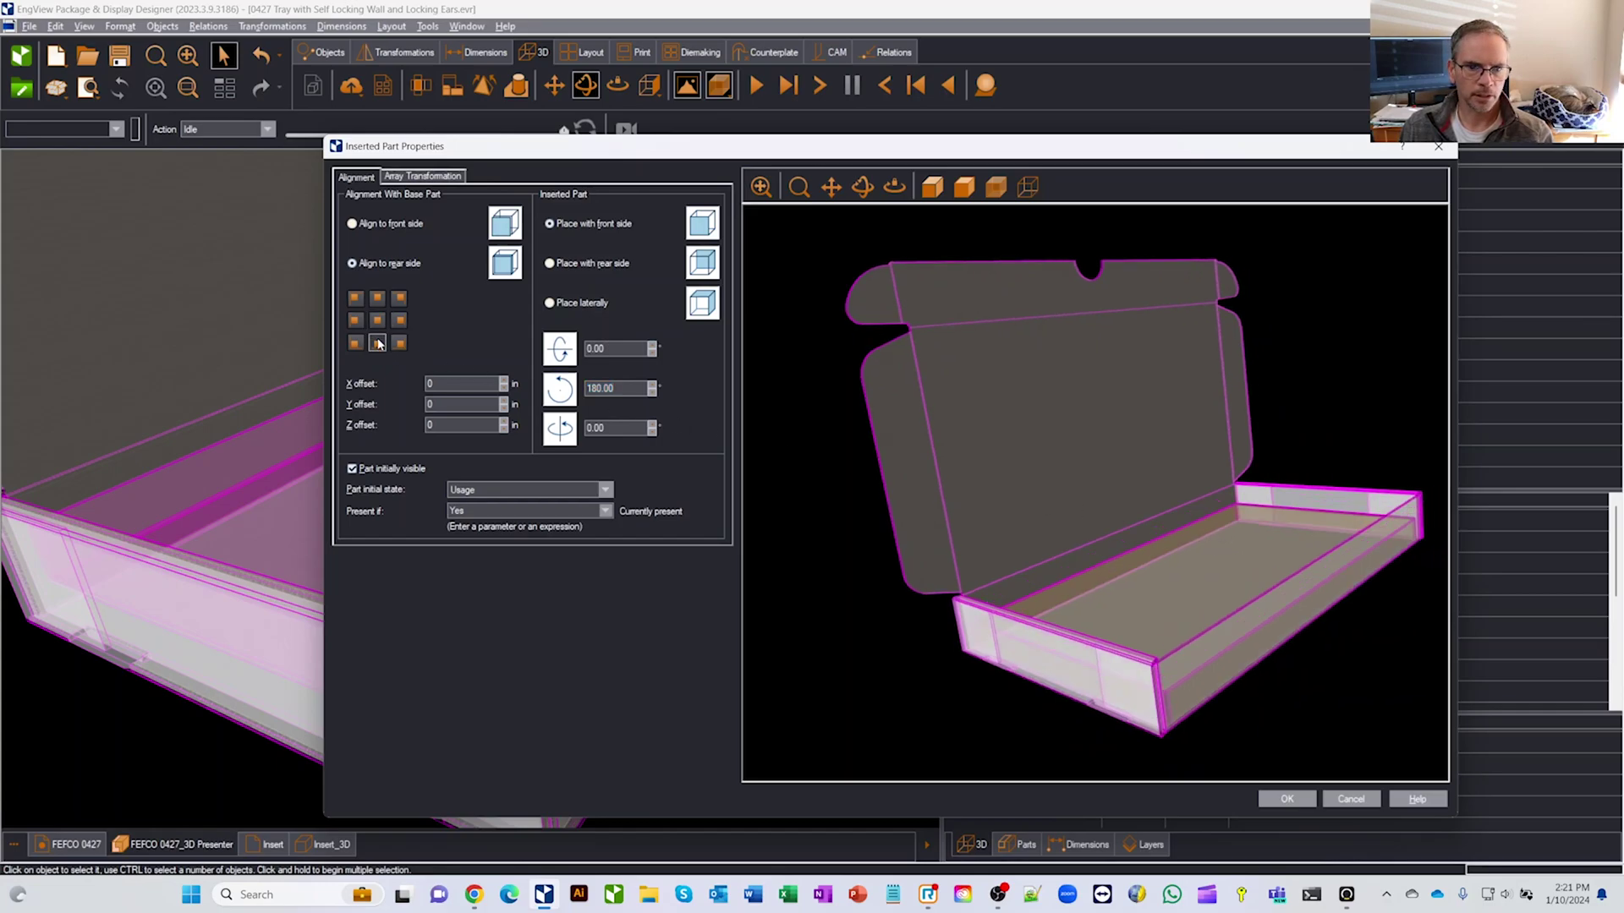
left_click(377, 297)
left_click(377, 343)
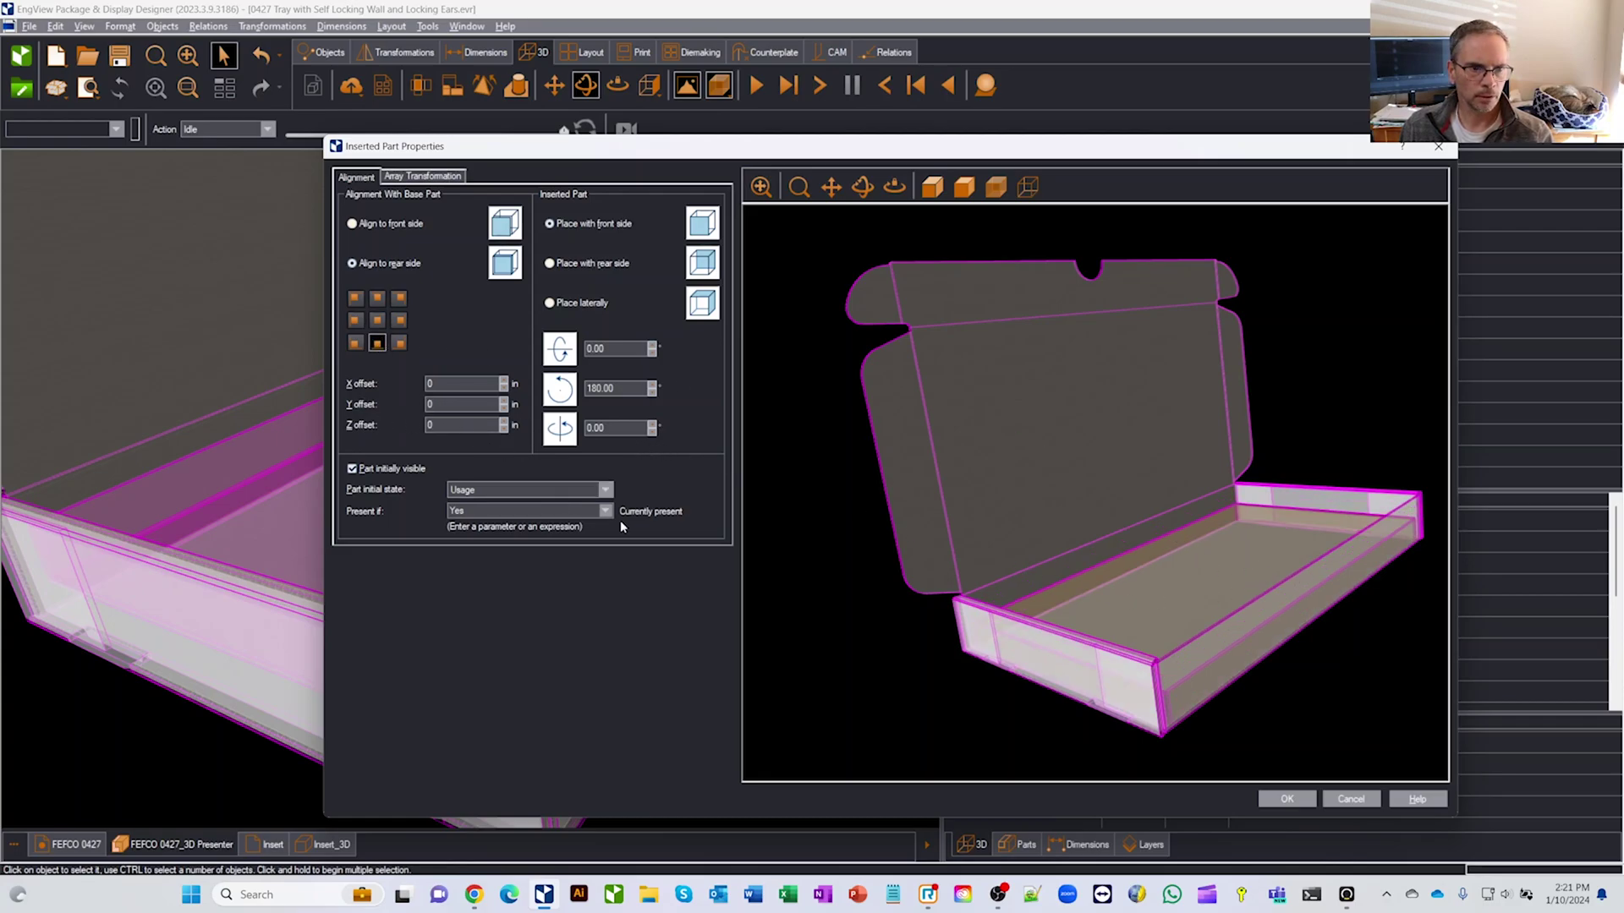
Apply the insert placement and return the 3D view to Solid shading
left_click(1300, 793)
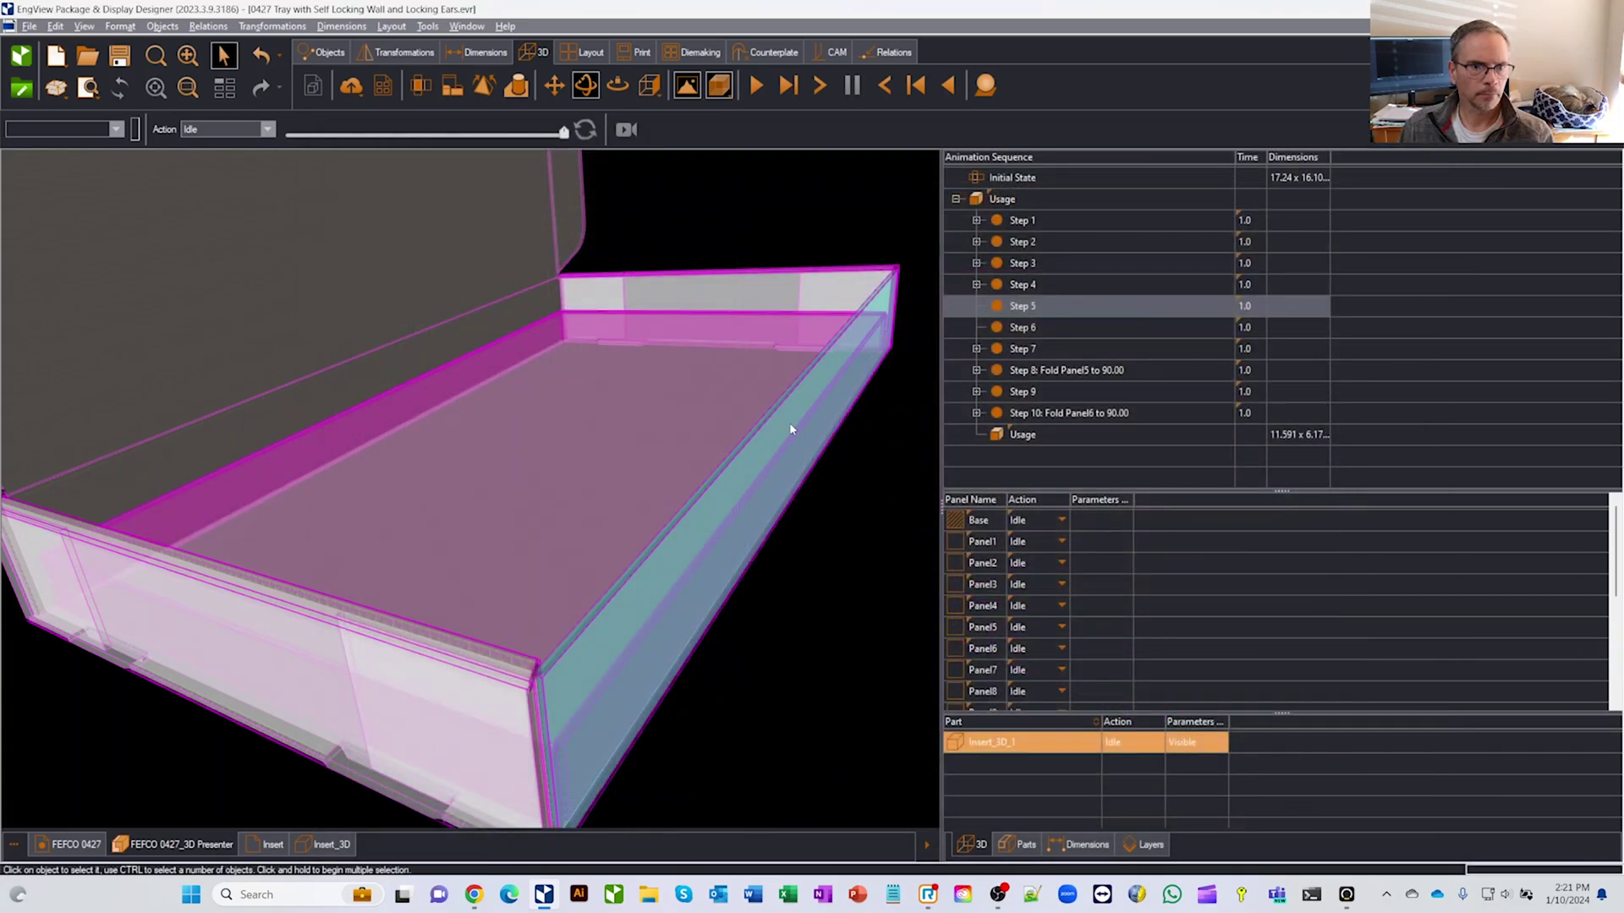
left_click(718, 85)
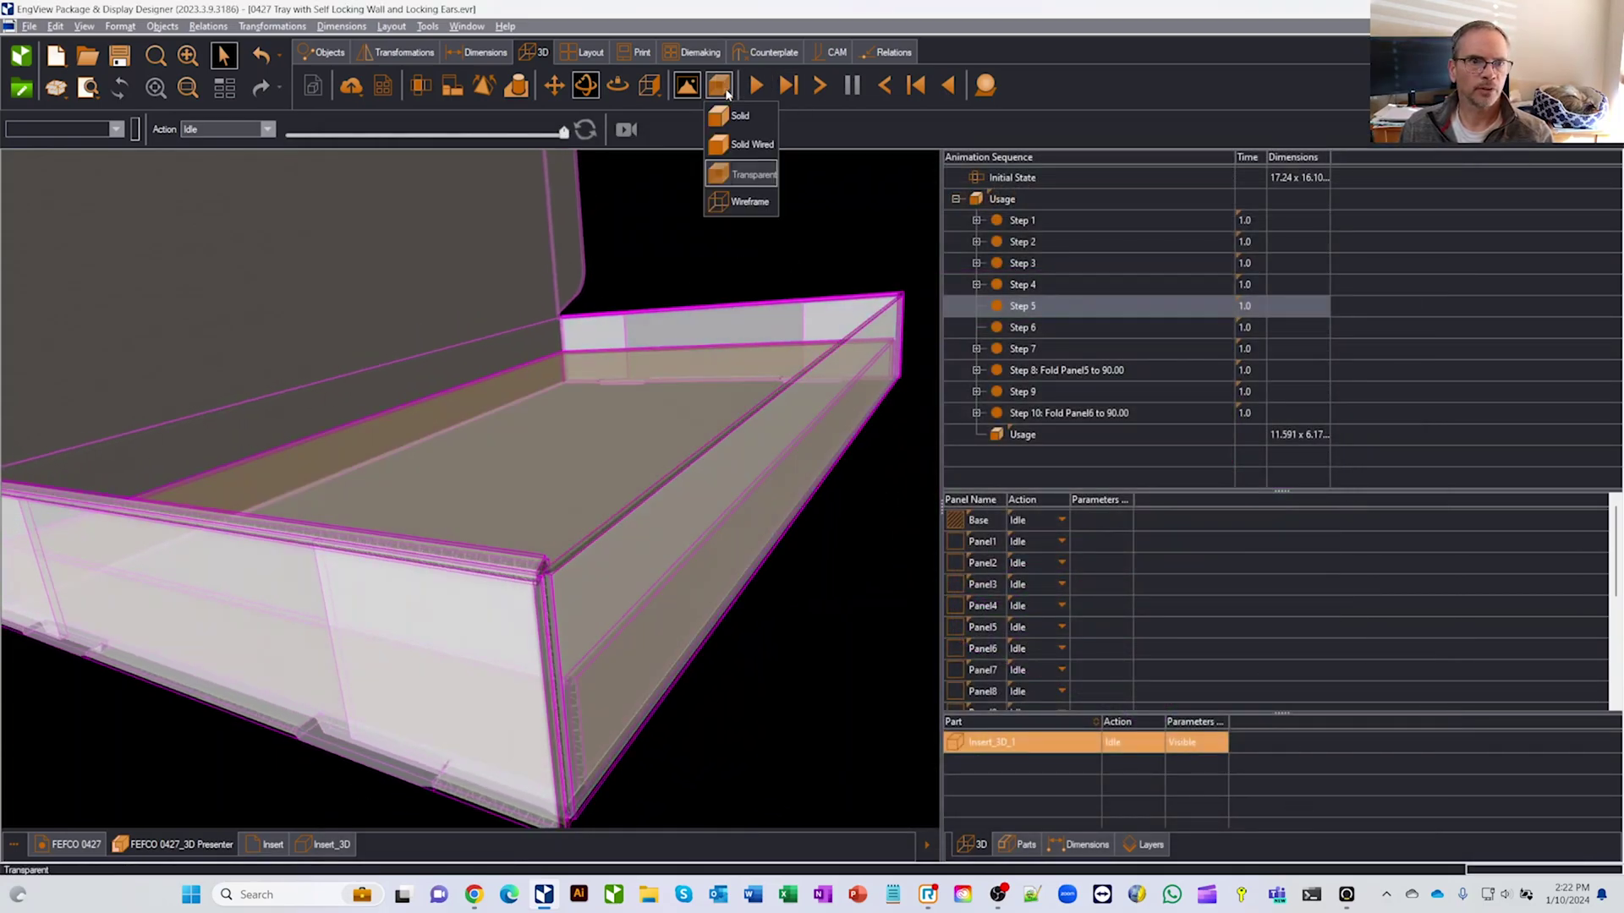
left_click(723, 118)
left_click_drag(666, 375, 529, 427)
left_click_drag(415, 419, 394, 409)
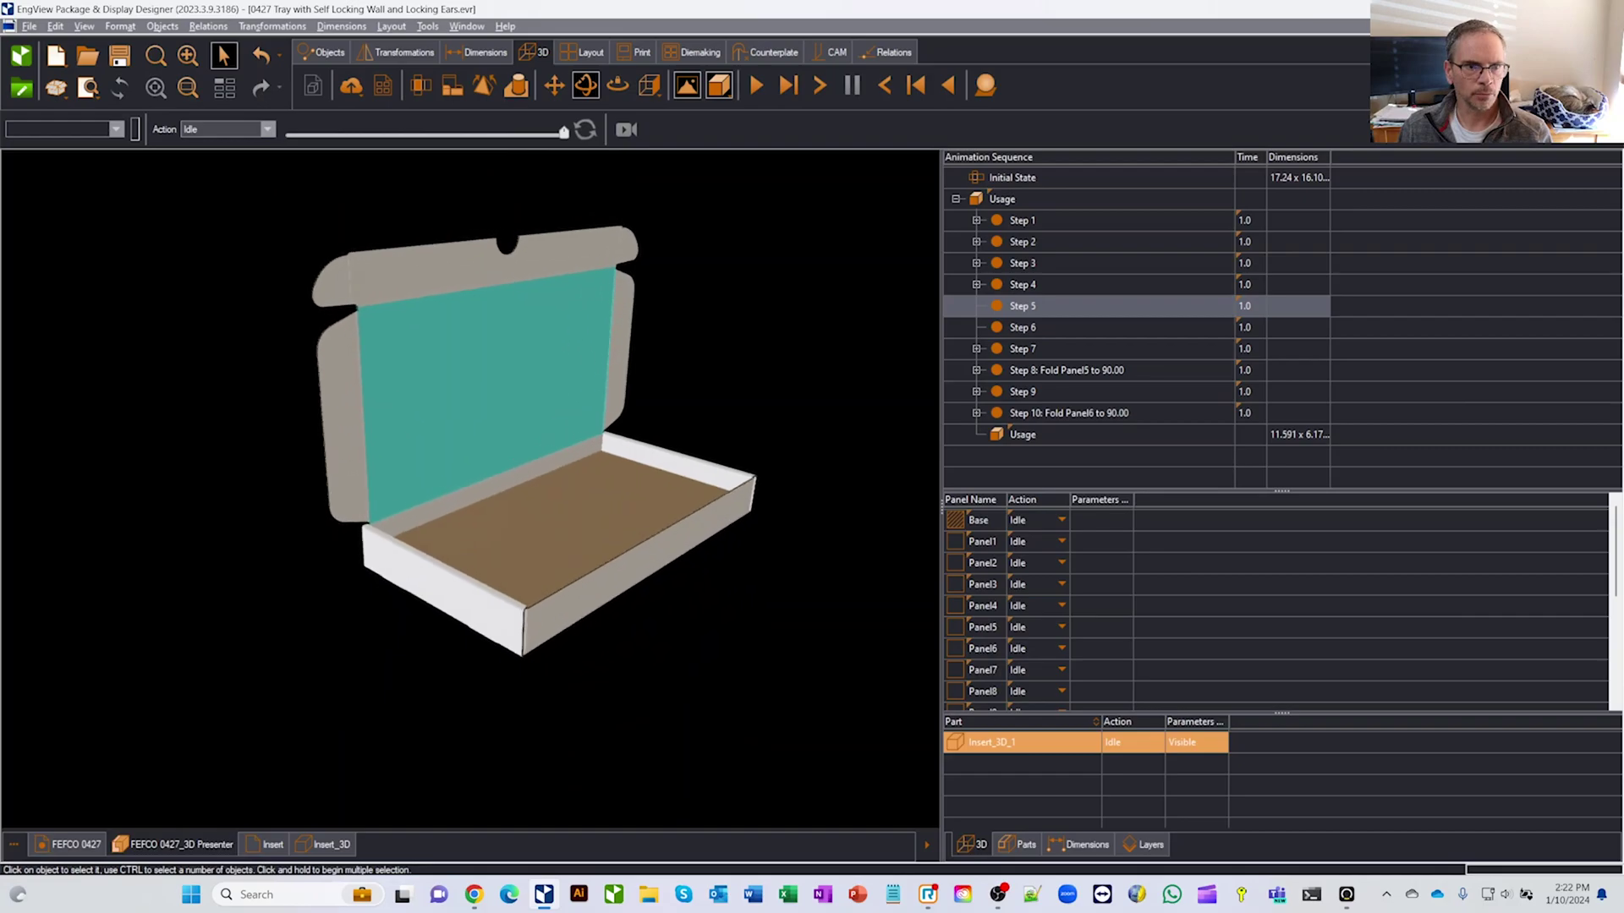
Play the Usage fold animation from its start, then stop it at Step 5
left_click(1006, 200)
left_click_drag(838, 347, 779, 359)
left_click(757, 85)
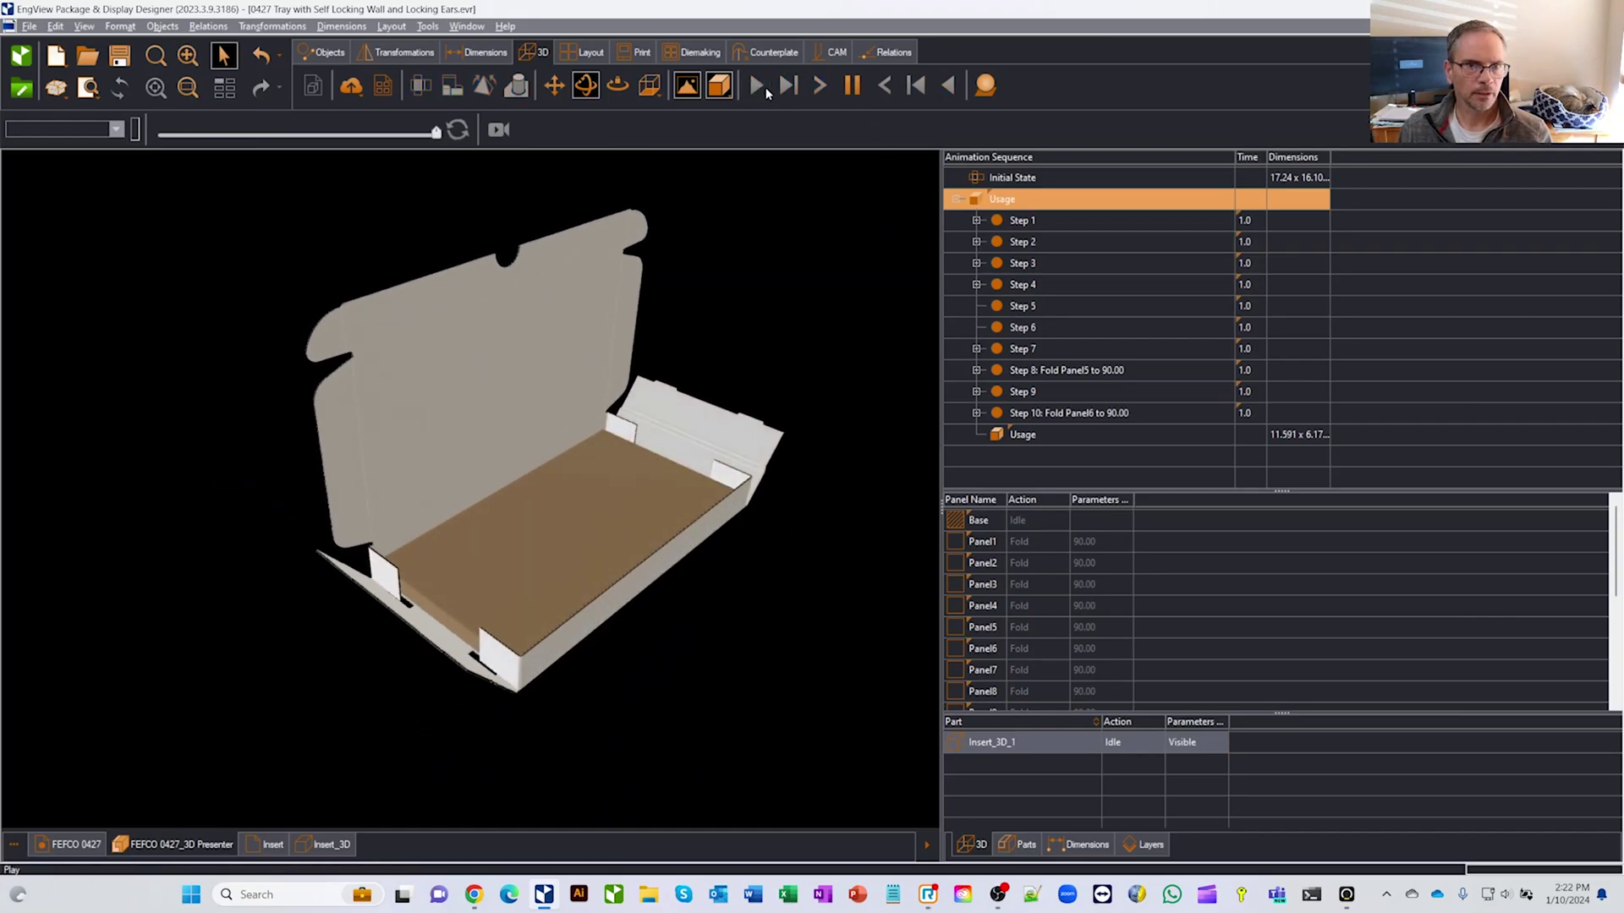
left_click(985, 263)
left_click(983, 308)
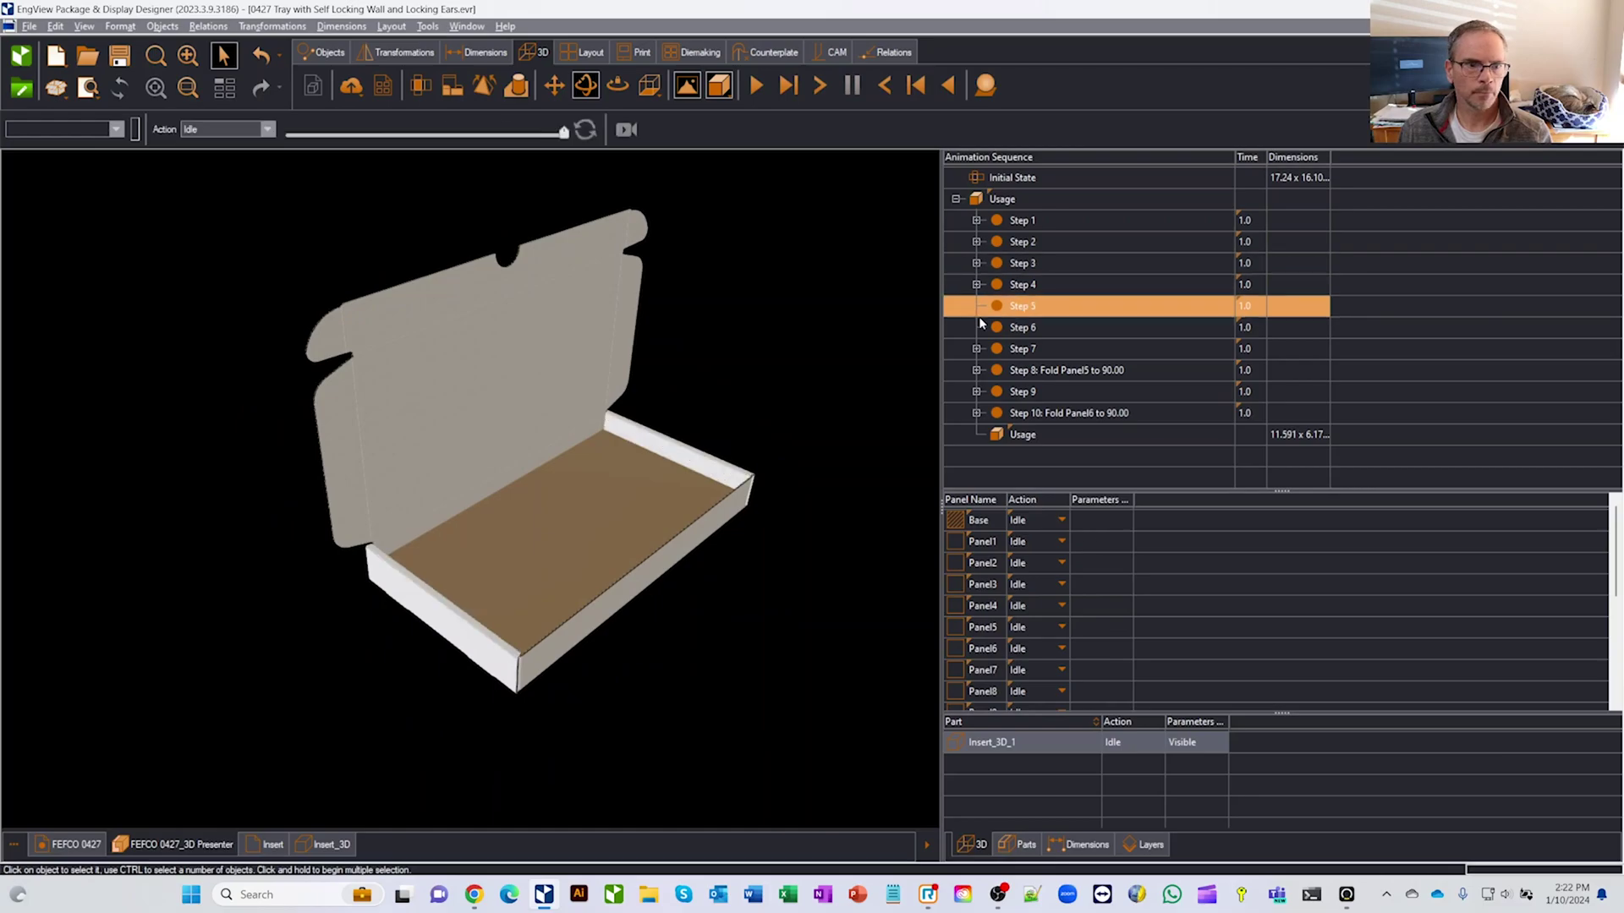
Make Insert_3D_1 initially hidden and raise its Y offset to 4
double_click(1004, 743)
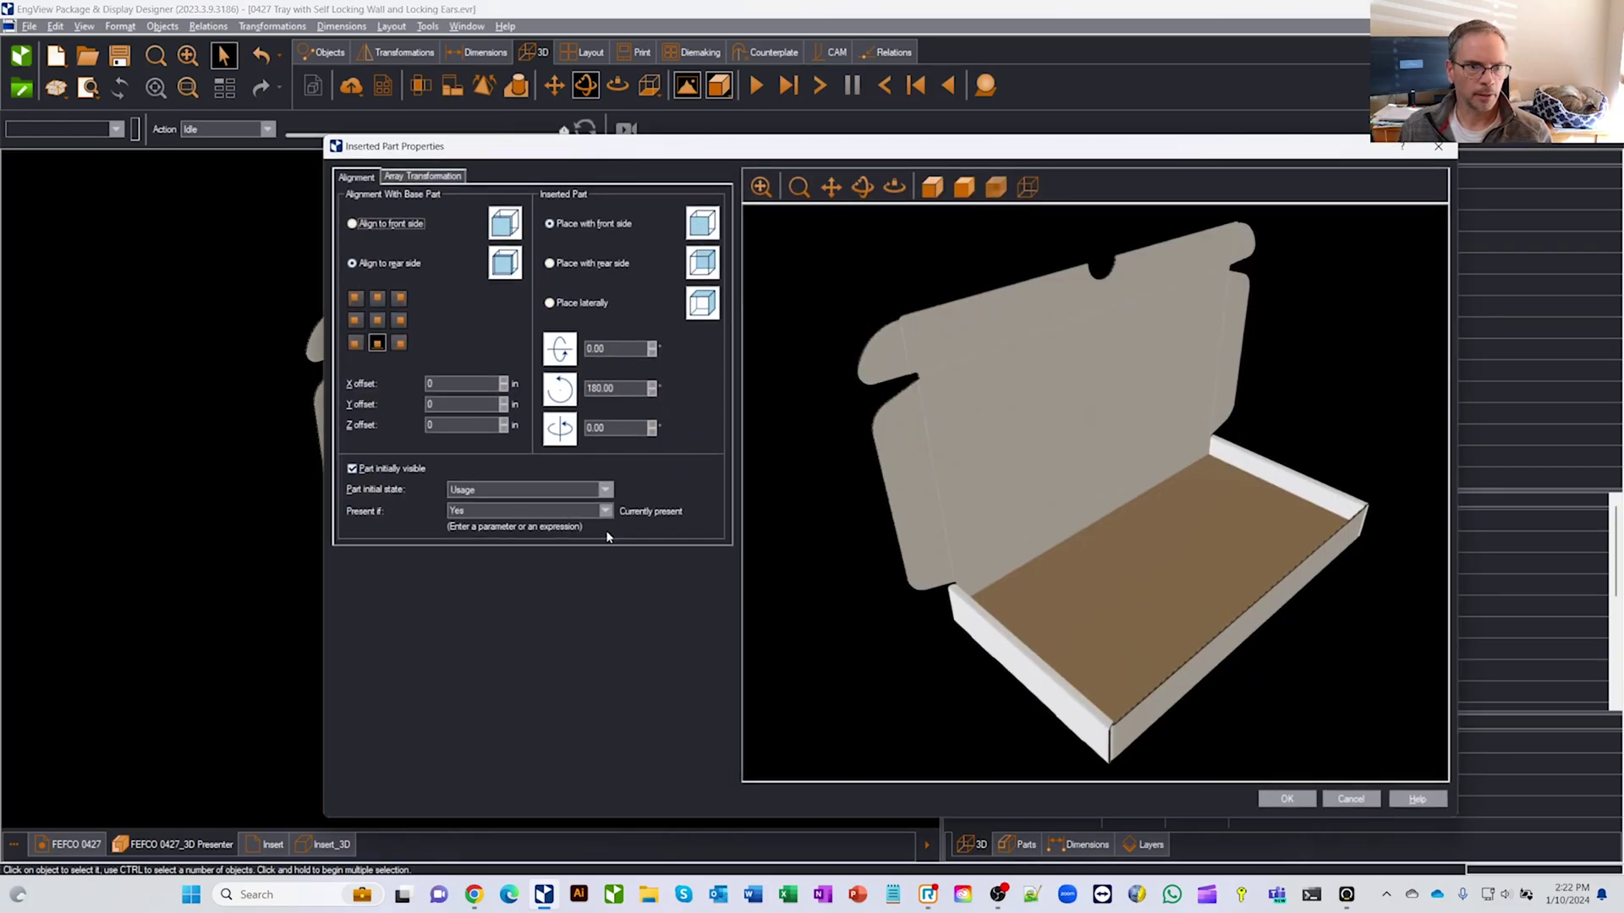
left_click(352, 468)
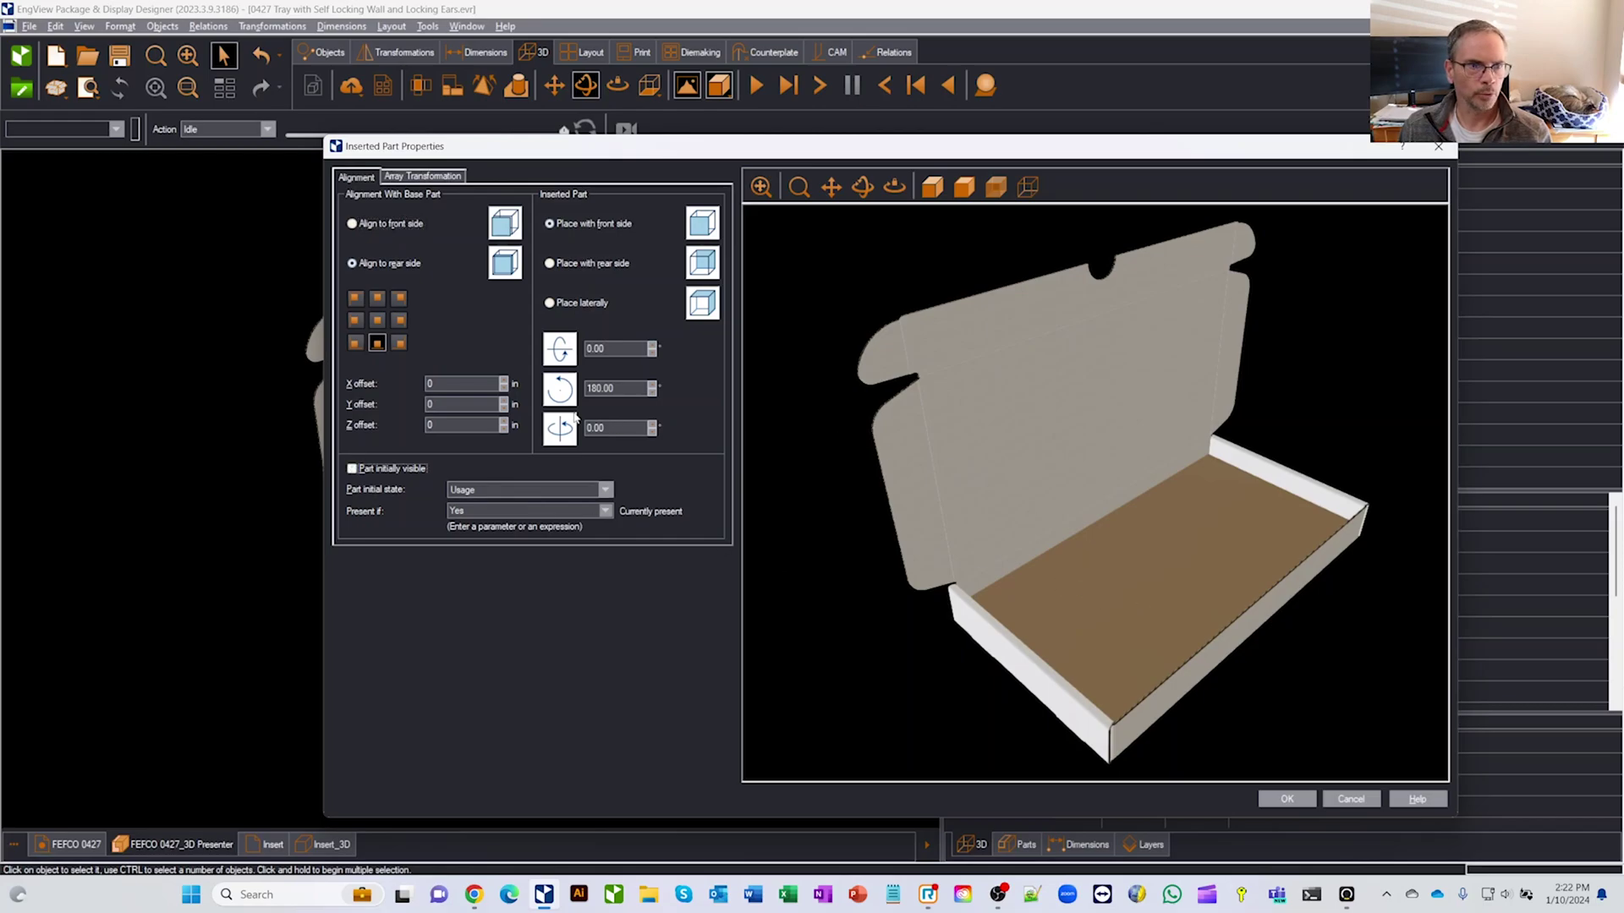
left_click(503, 402)
left_click(503, 402)
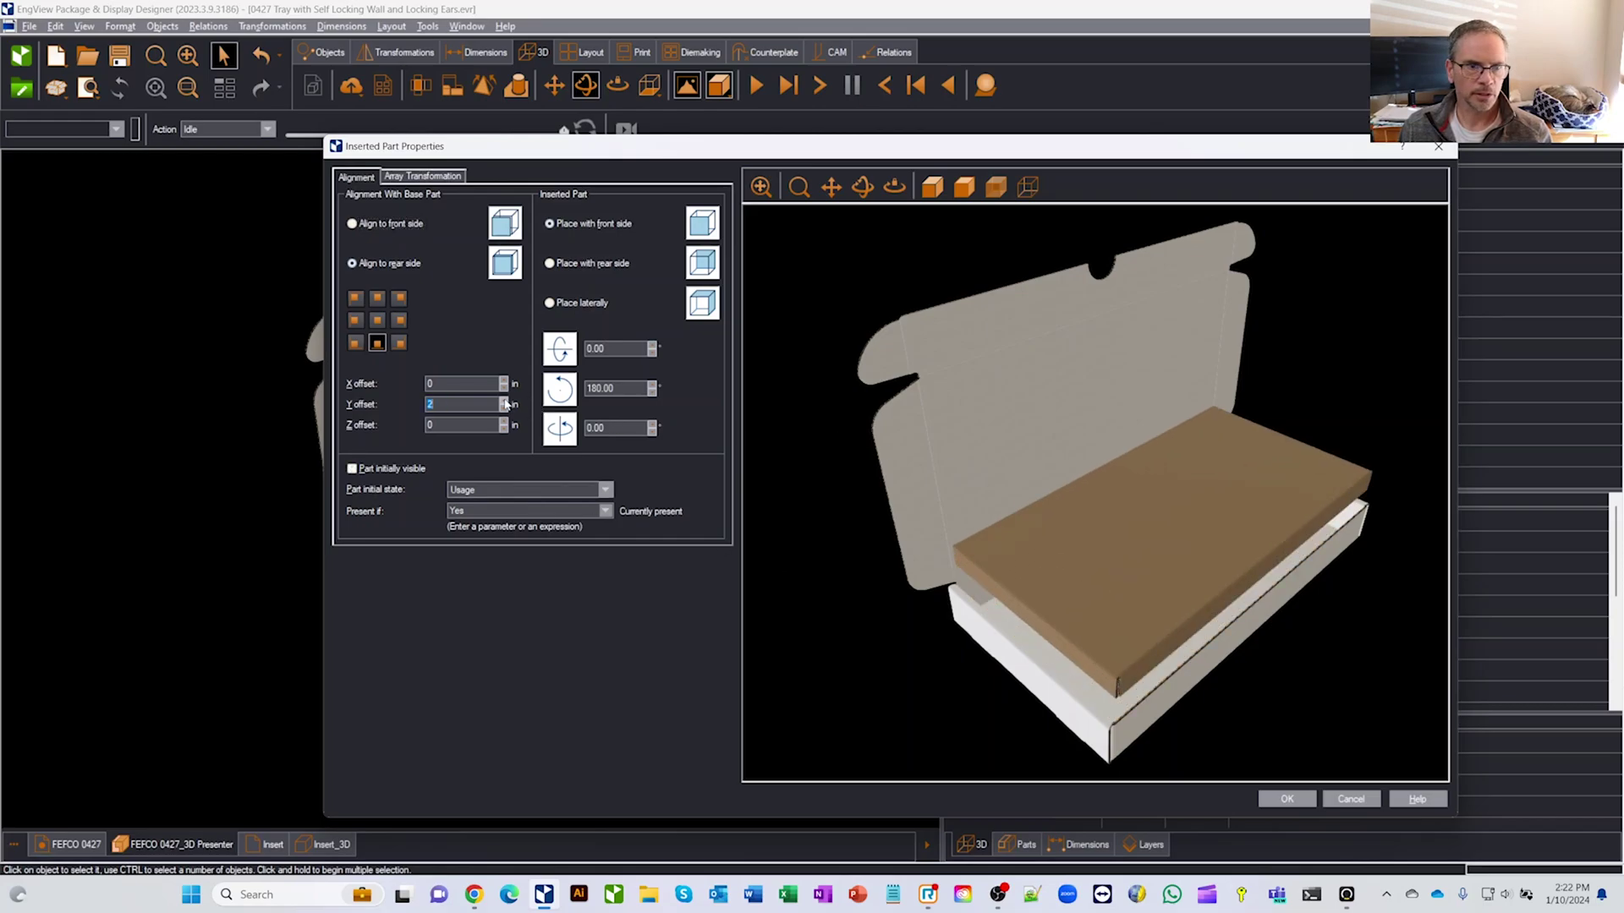
left_click(503, 401)
left_click(503, 401)
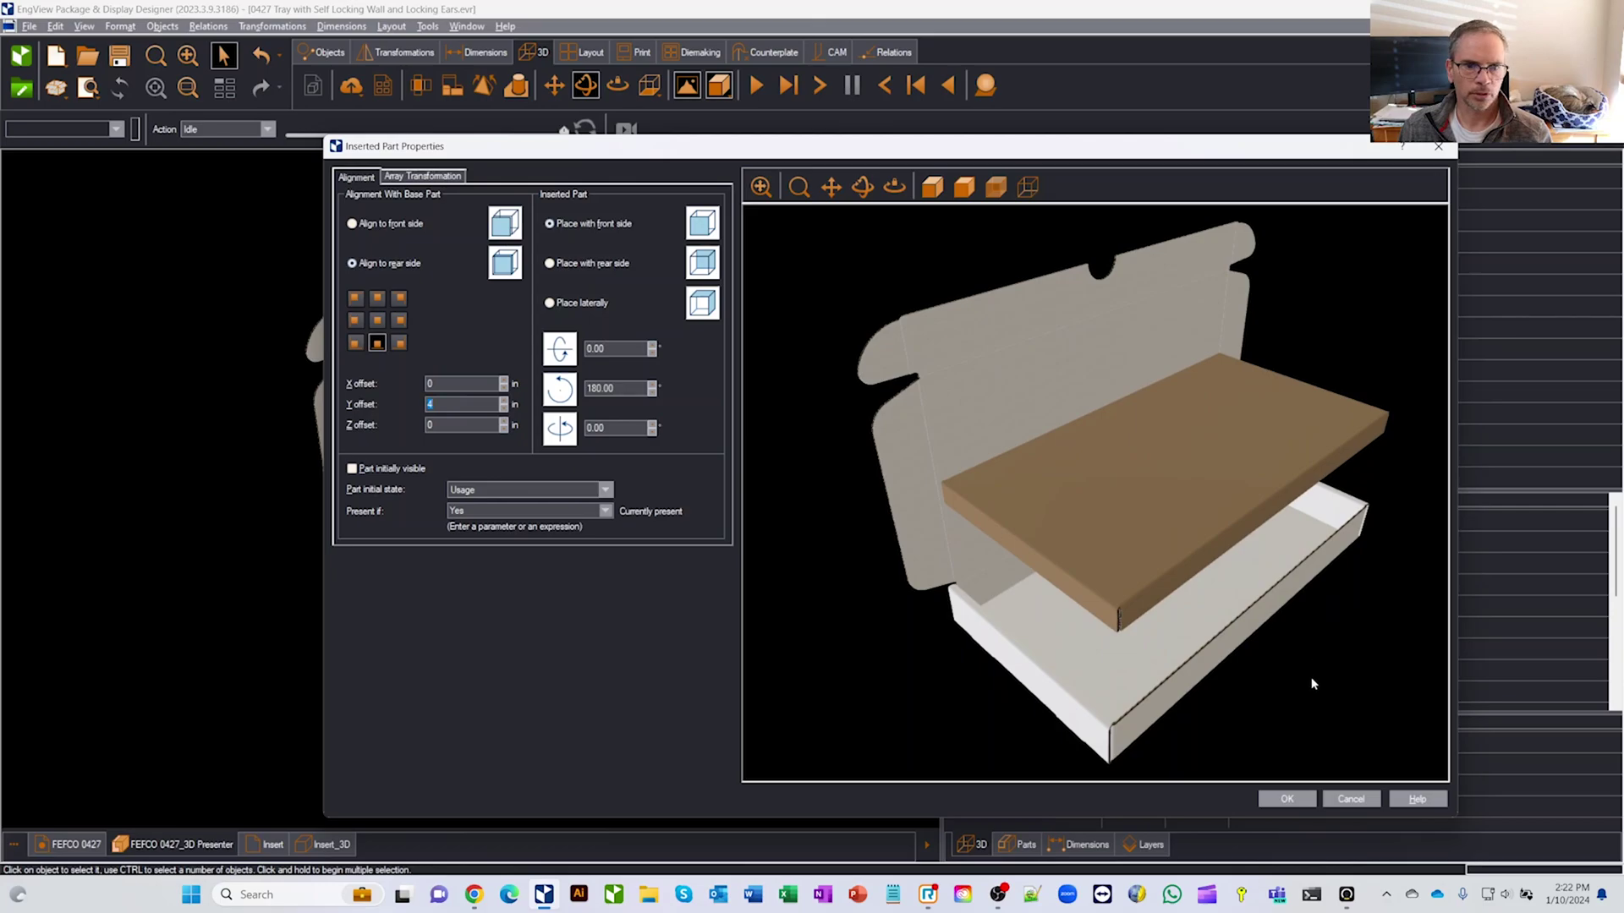
left_click(1286, 799)
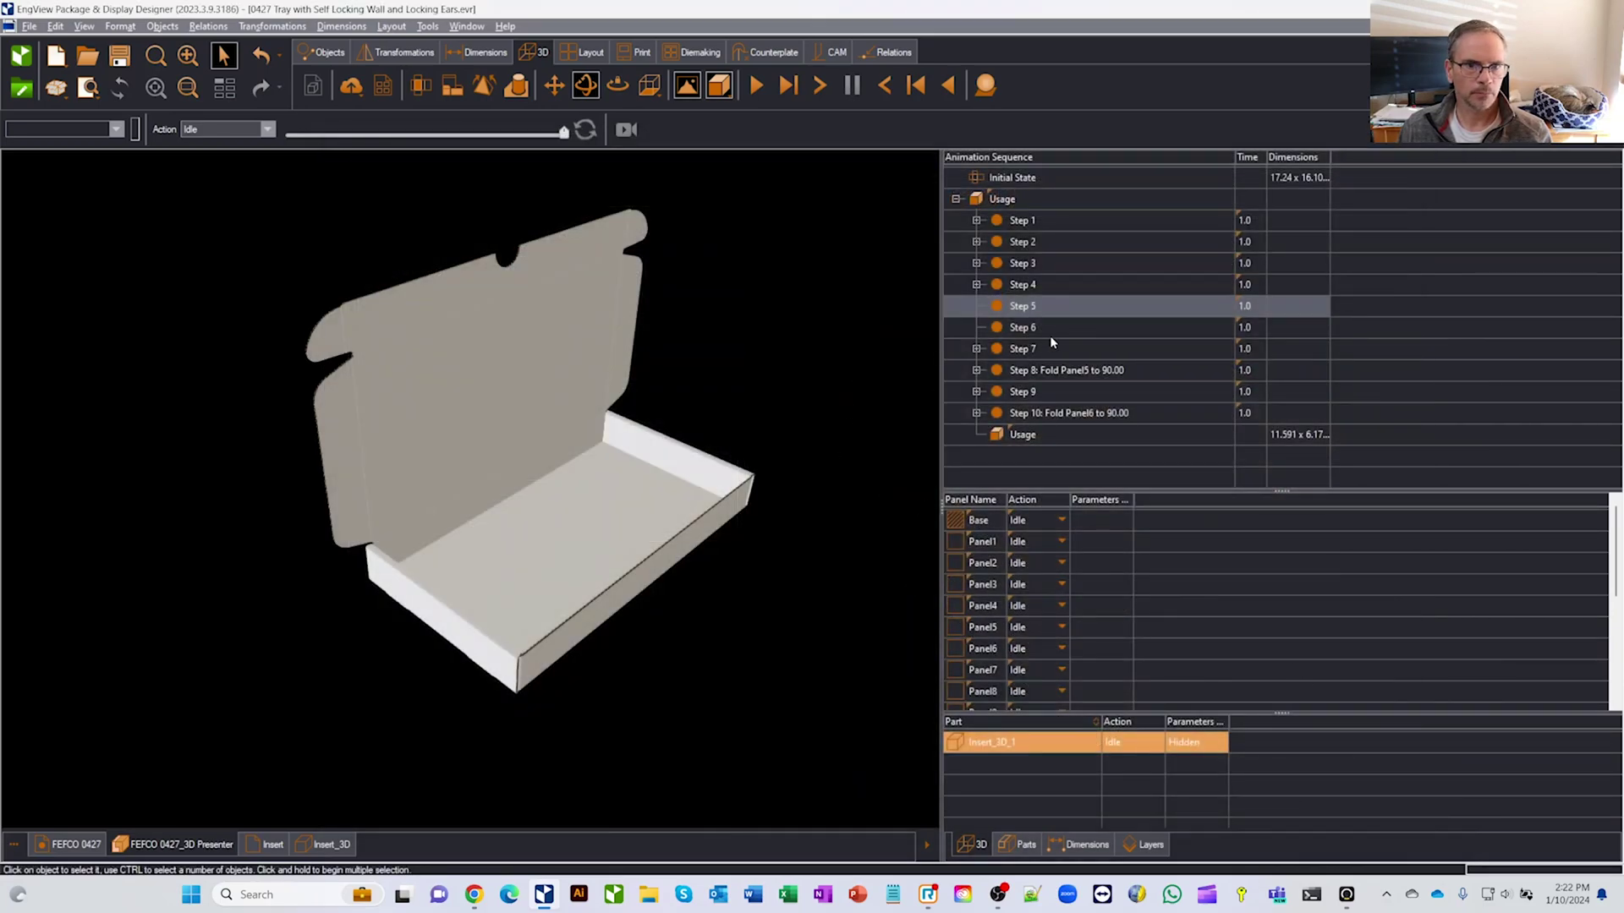
Make animation Step 5 show Insert_3D_1
left_click(1041, 308)
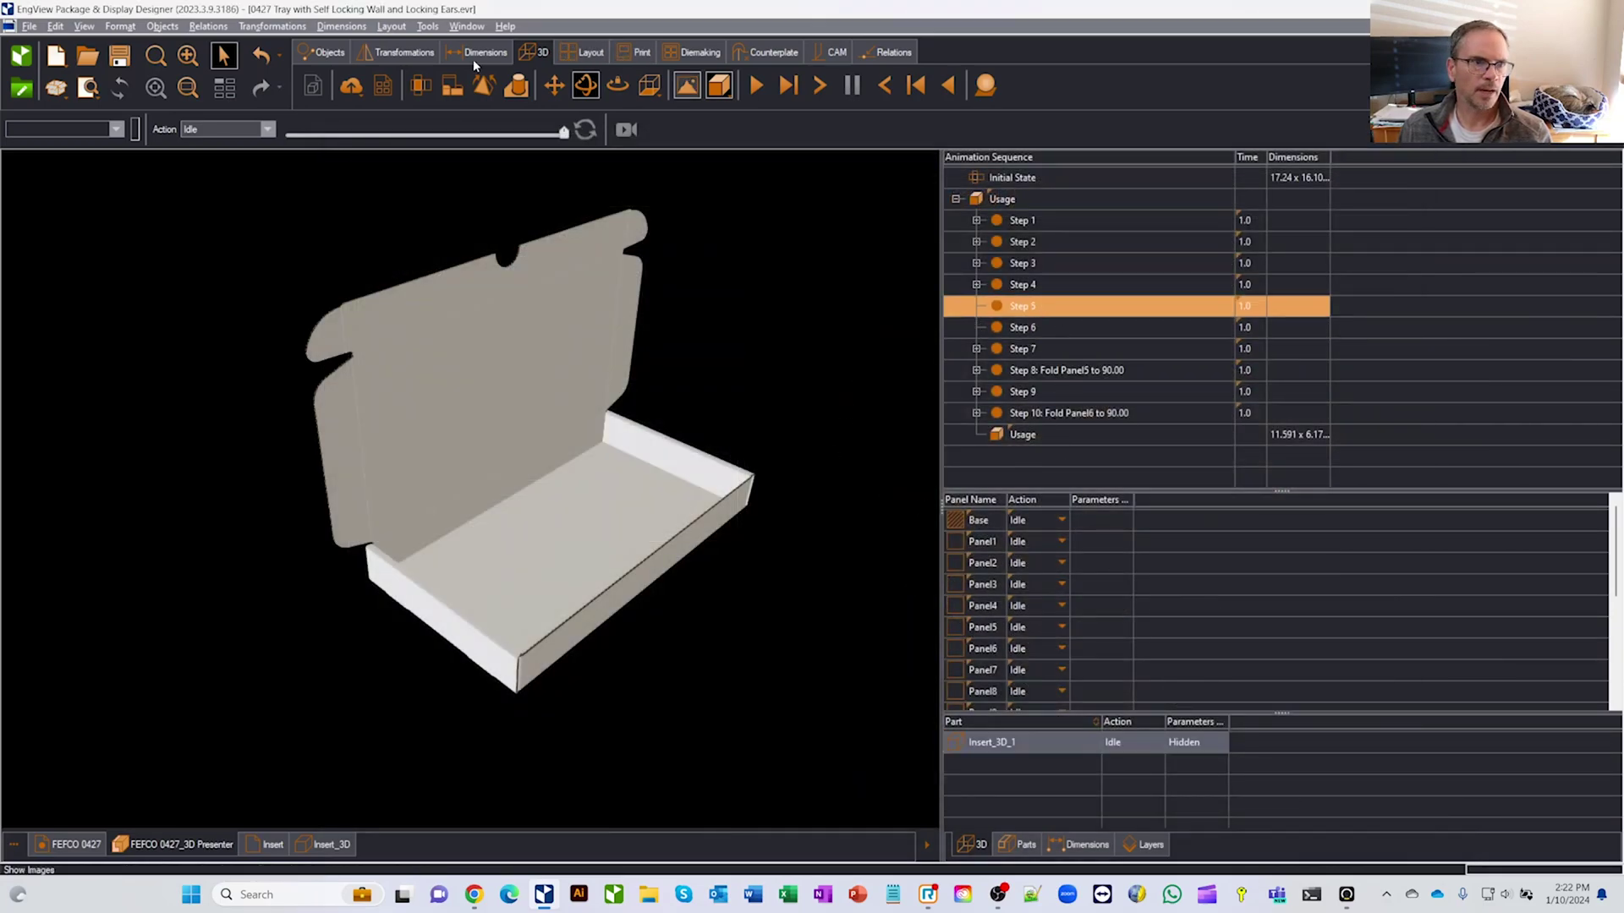
left_click(268, 129)
left_click(232, 205)
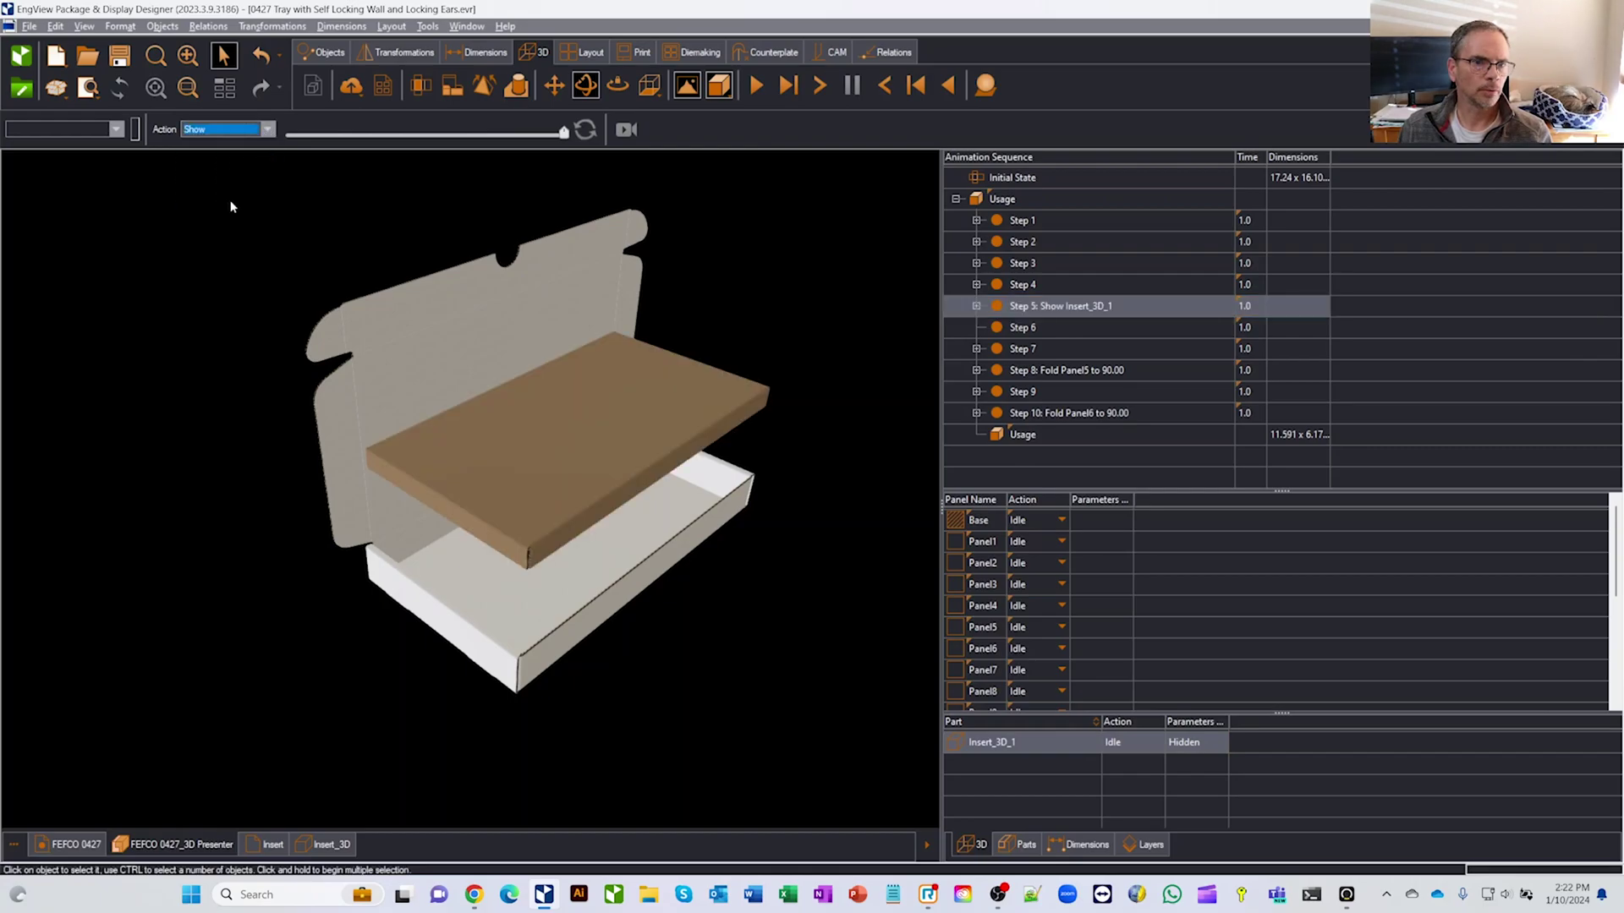
Make Step 6 a parallel move of the insert, -4 at 90.00, down into the tray
left_click(1037, 330)
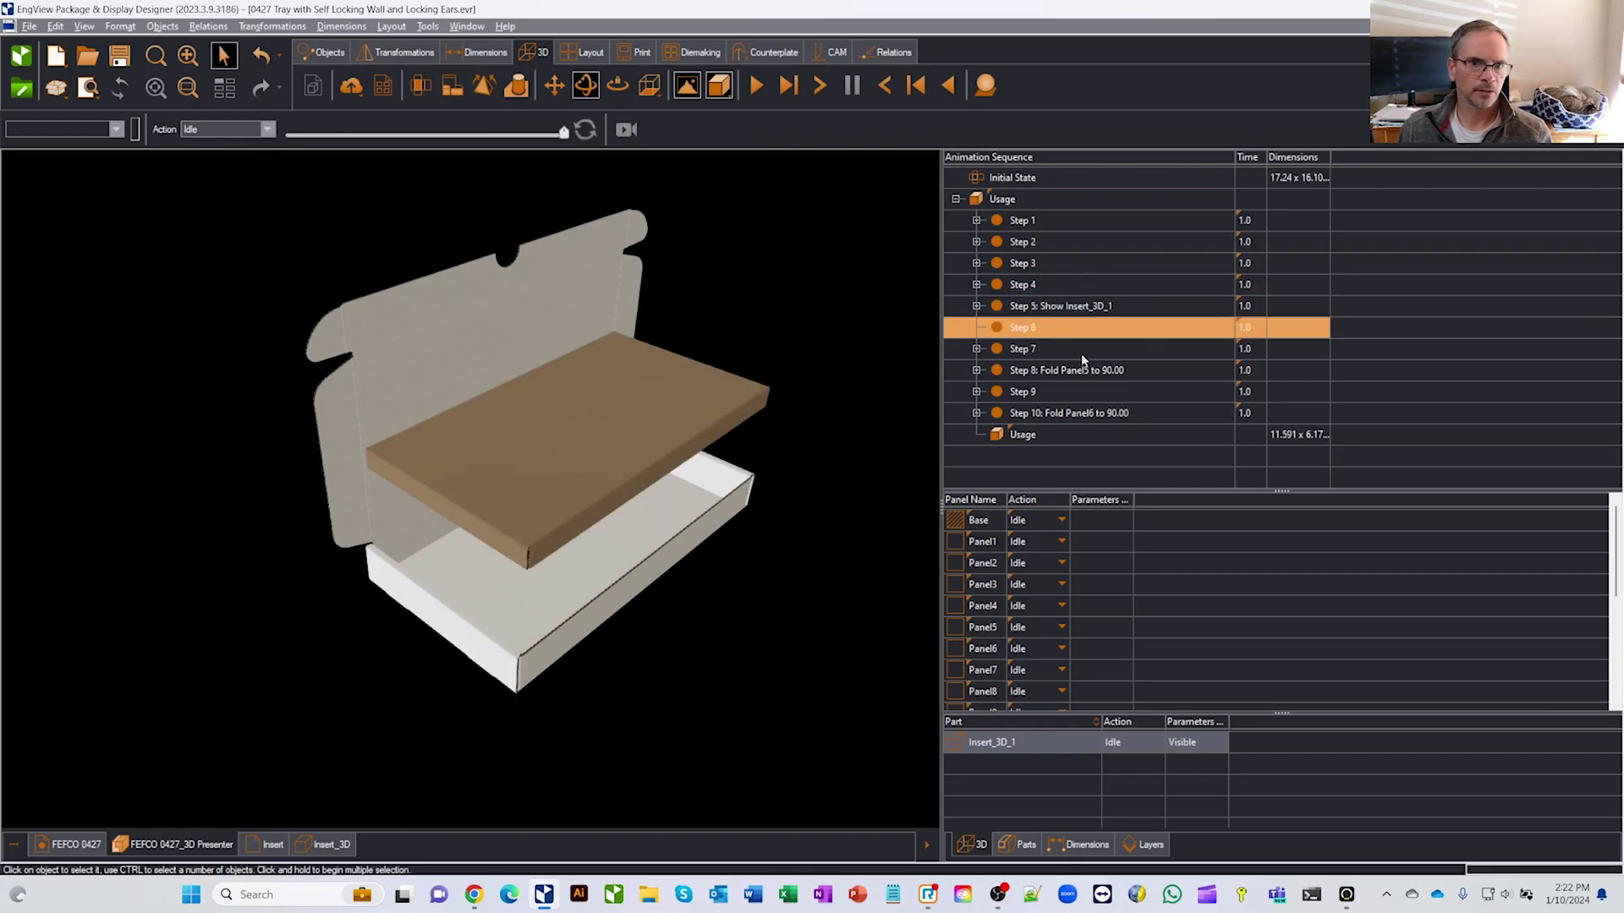
left_click(267, 129)
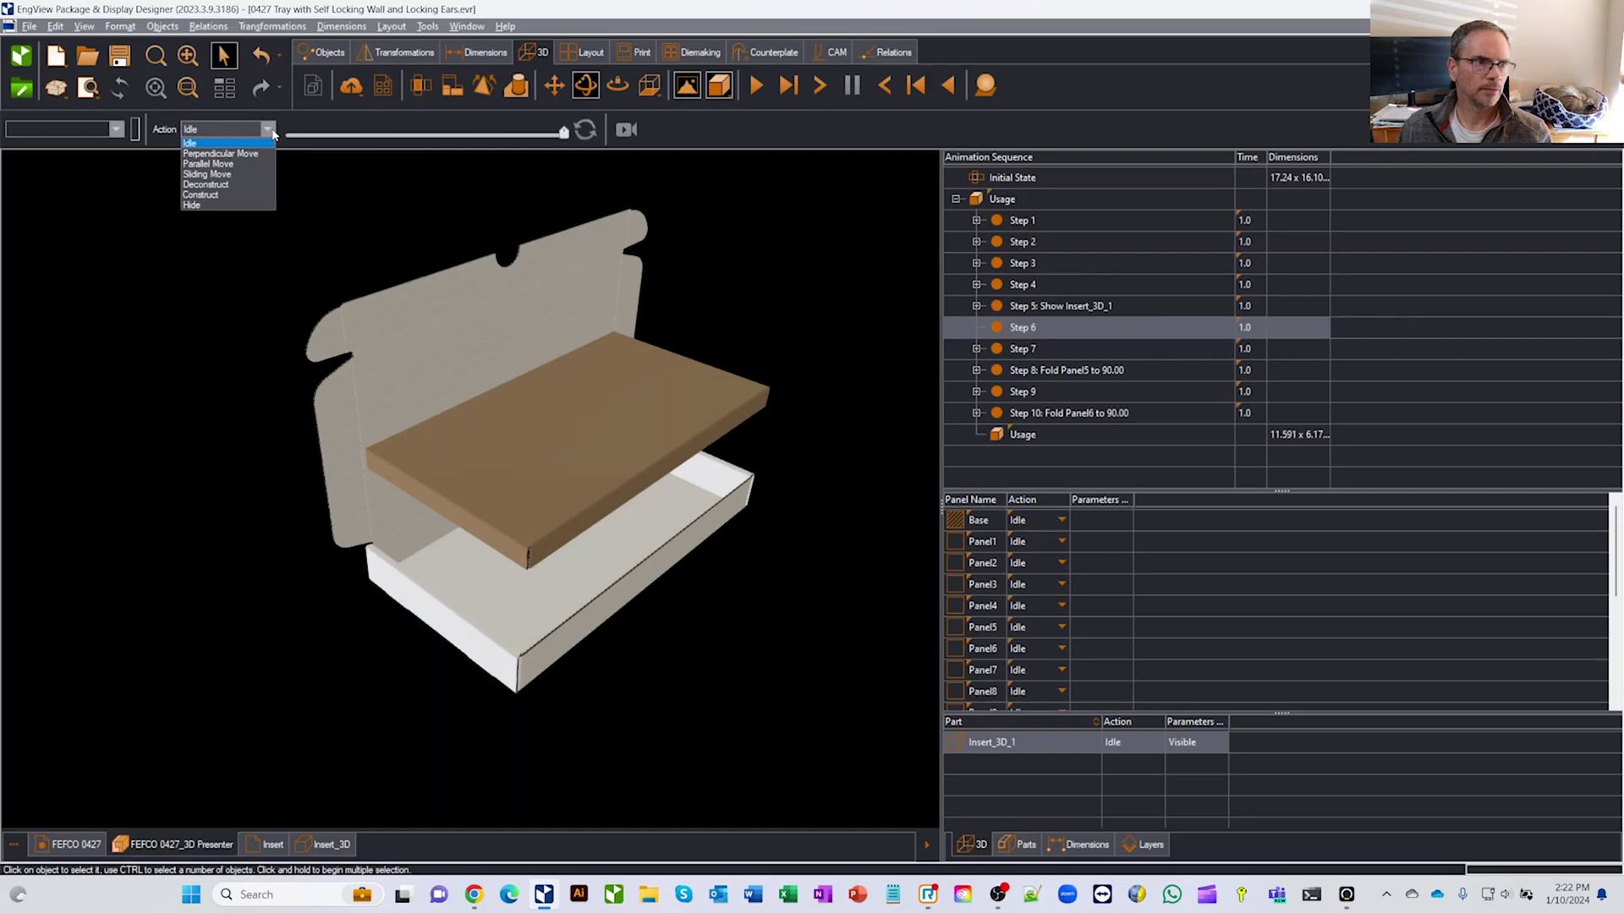
left_click(257, 164)
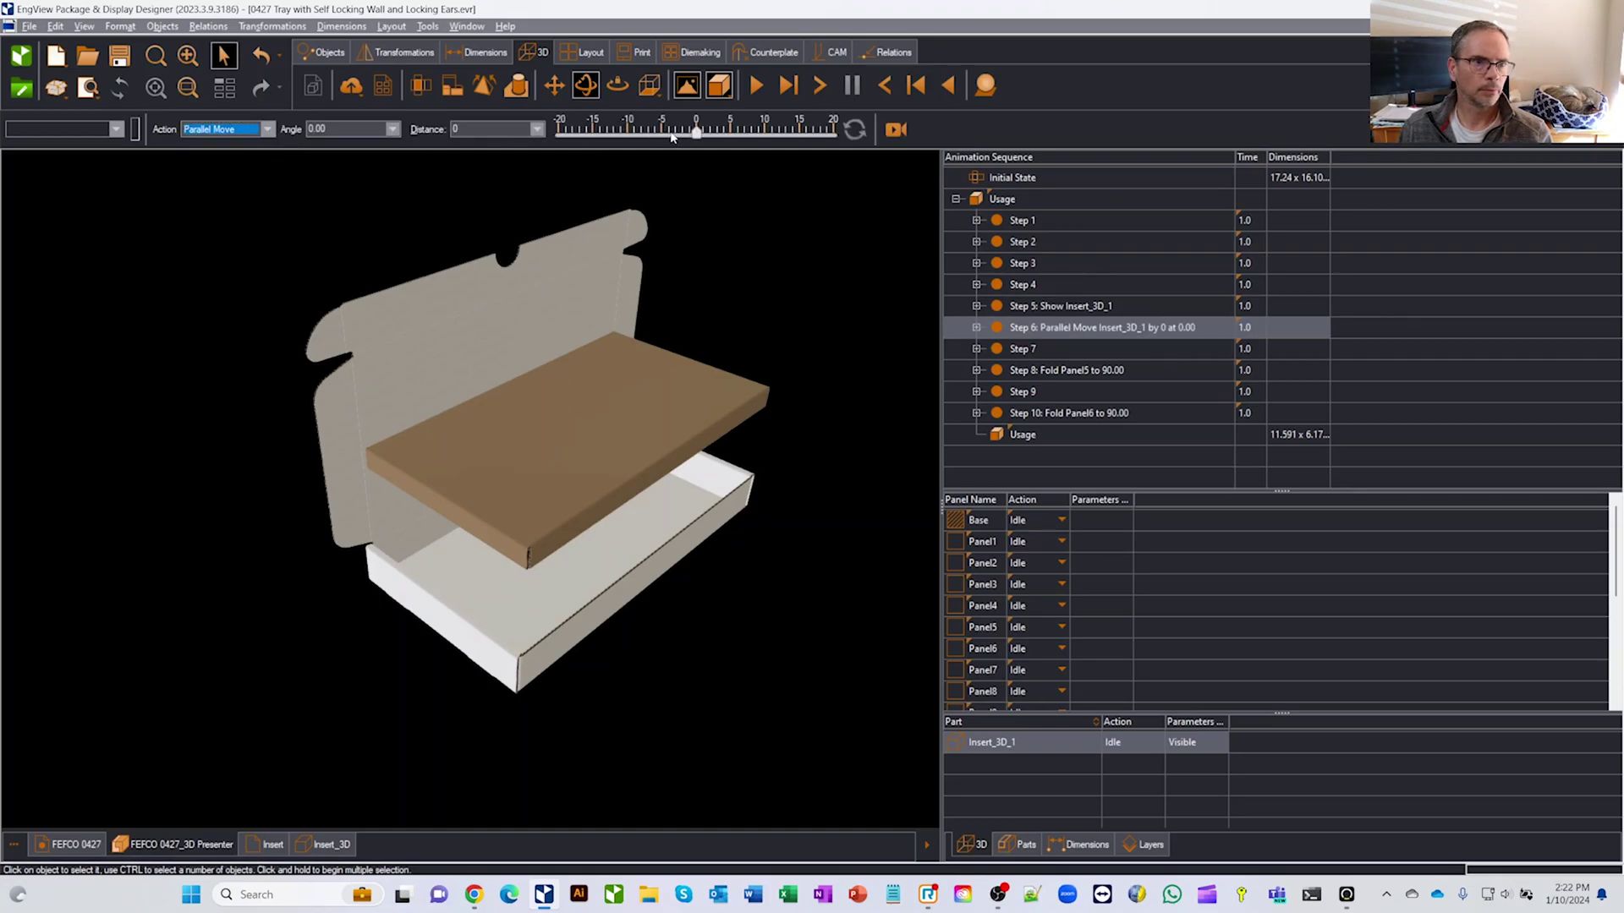
mouse_move(693, 135)
left_mouse_down()
mouse_move(717, 133)
mouse_move(697, 132)
left_mouse_up()
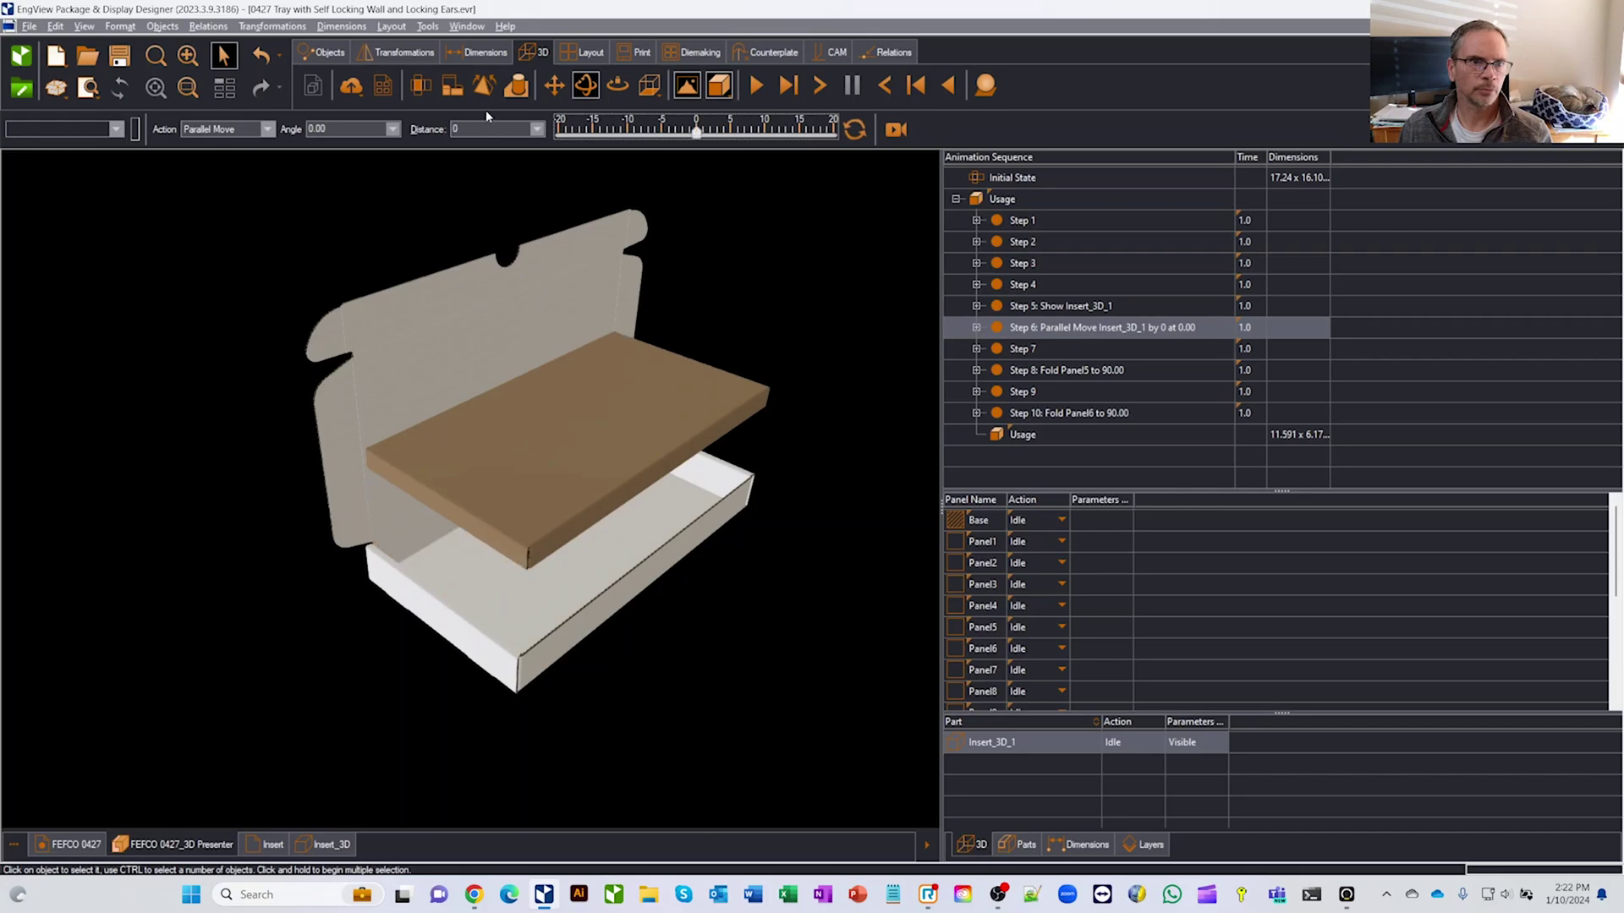
left_click(391, 129)
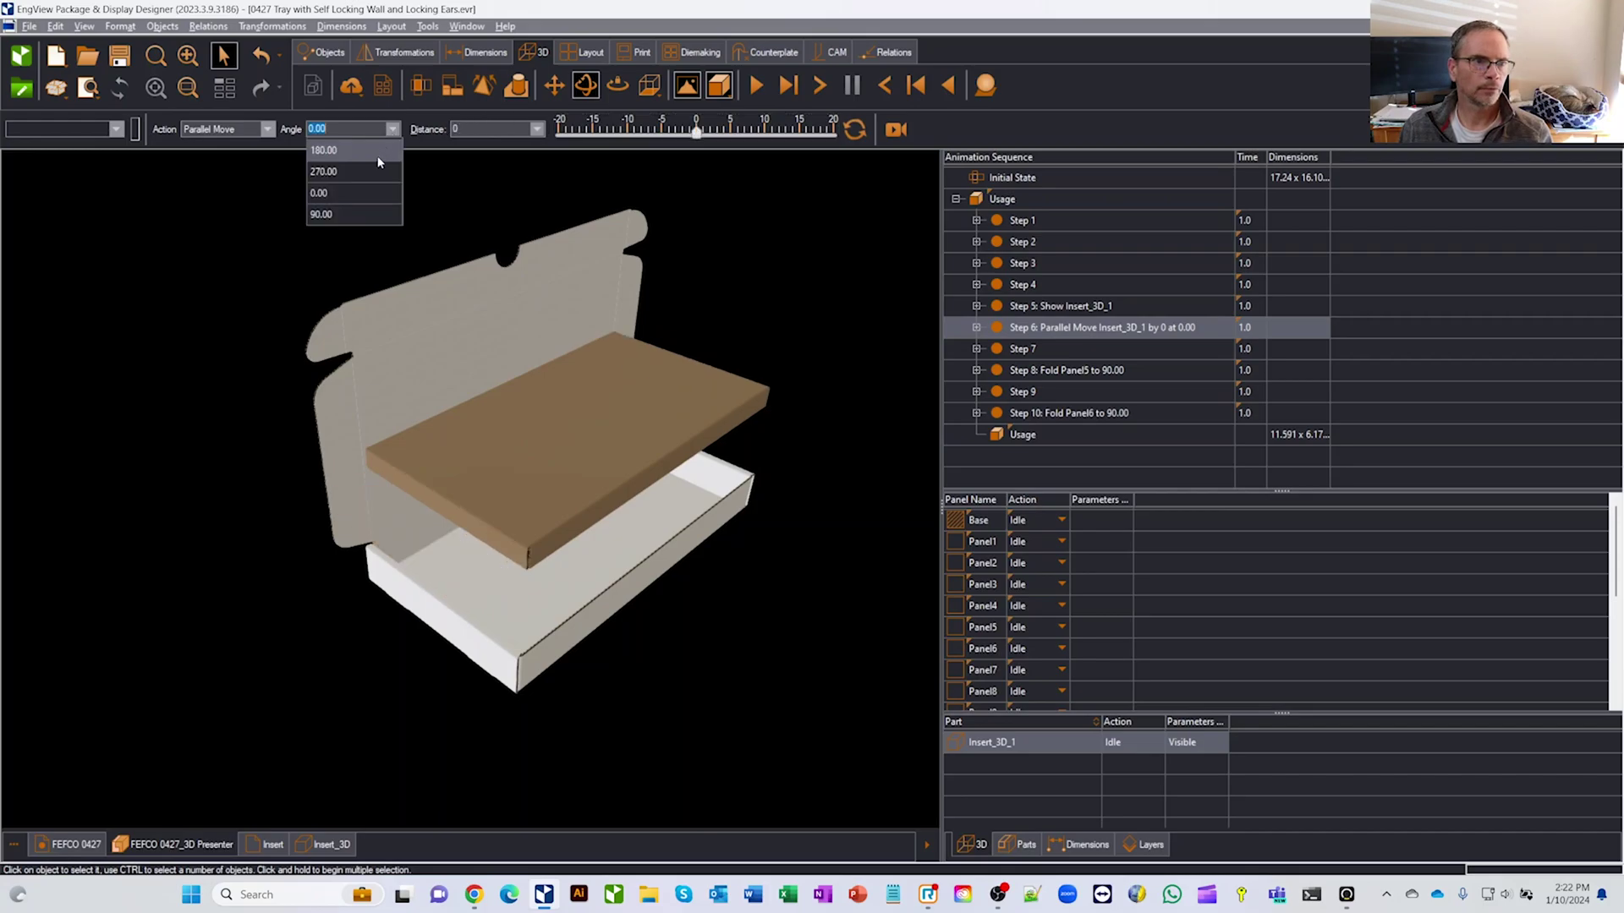
left_click(359, 205)
mouse_move(699, 129)
left_mouse_down()
mouse_move(719, 132)
mouse_move(669, 133)
left_mouse_up()
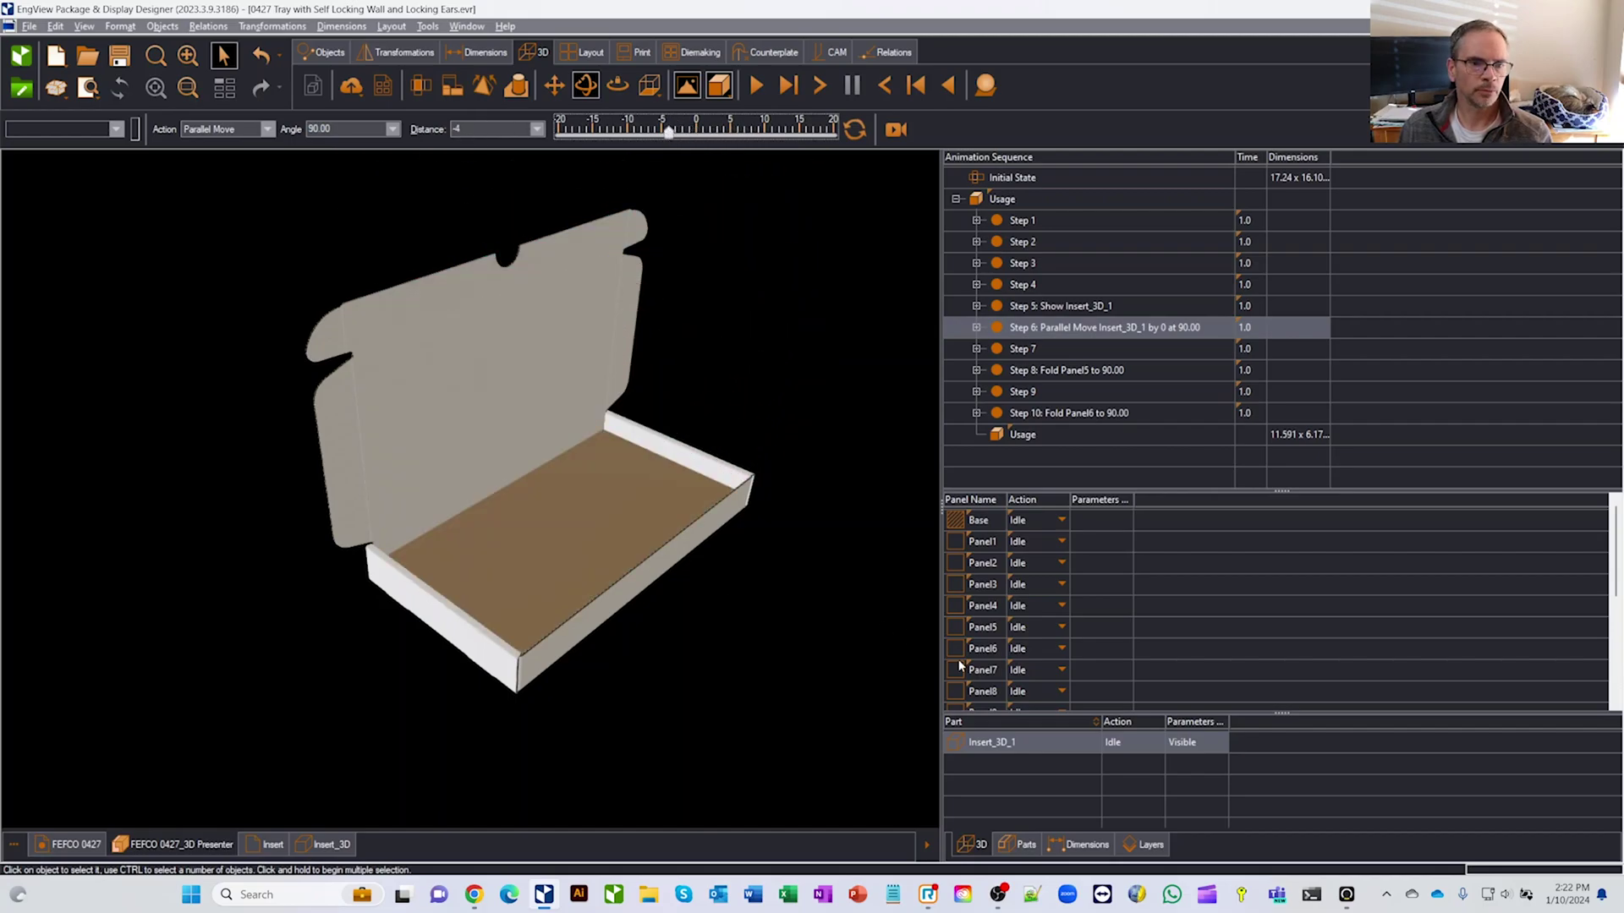
left_click_drag(756, 515, 745, 526)
left_click(1049, 415)
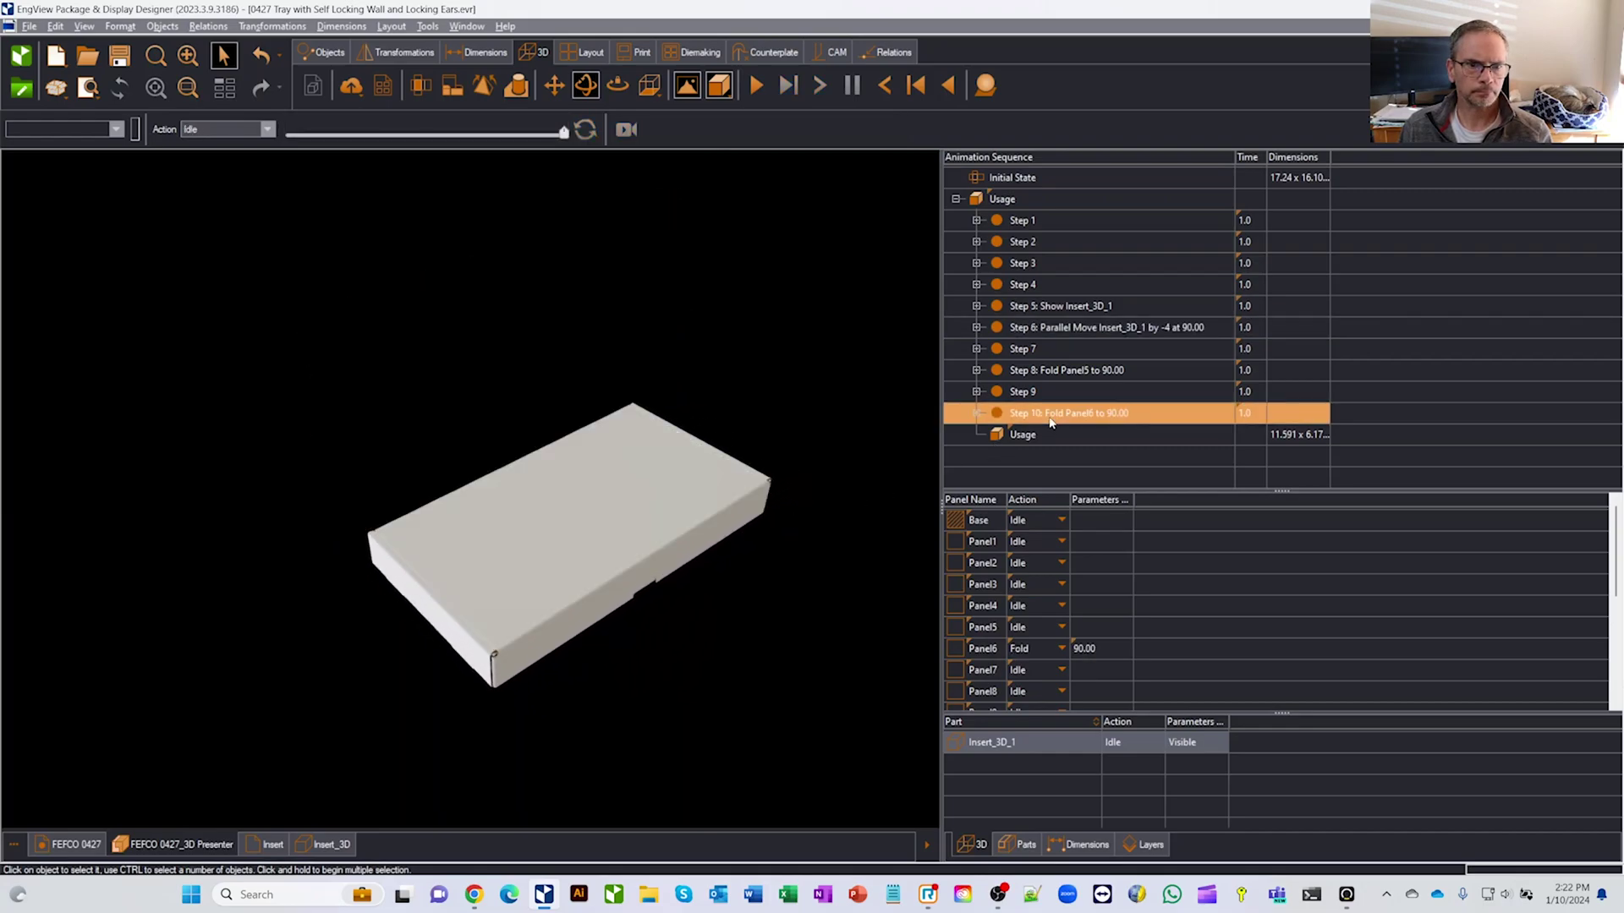
Play the fold animation from the flat Initial State and stop at Step 6
left_click(1023, 179)
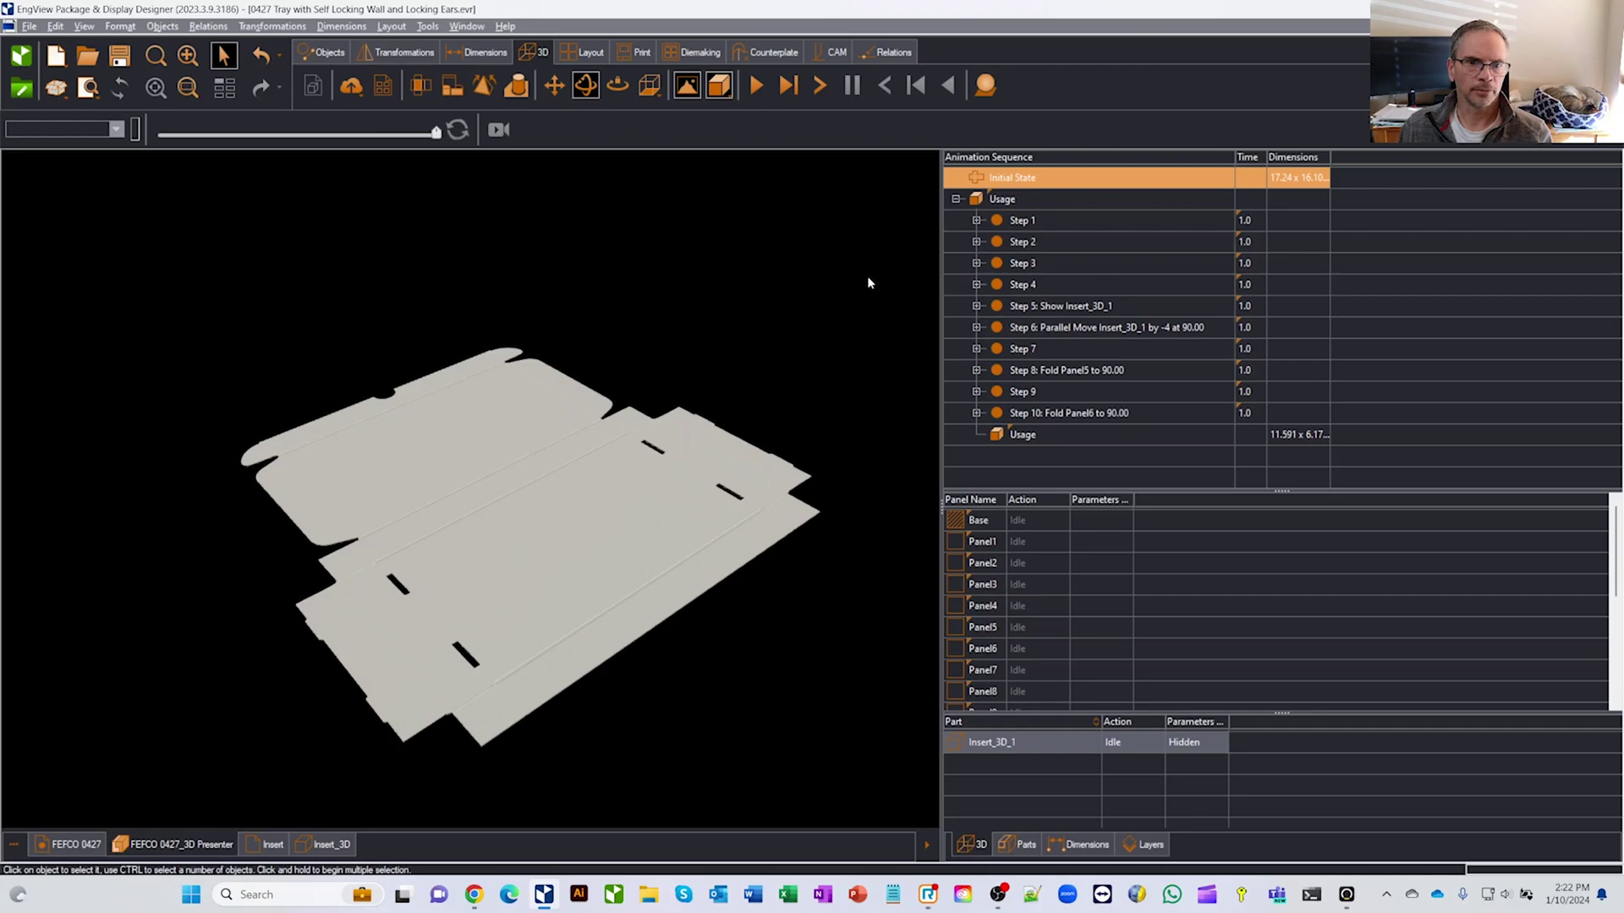
left_click_drag(690, 448, 703, 180)
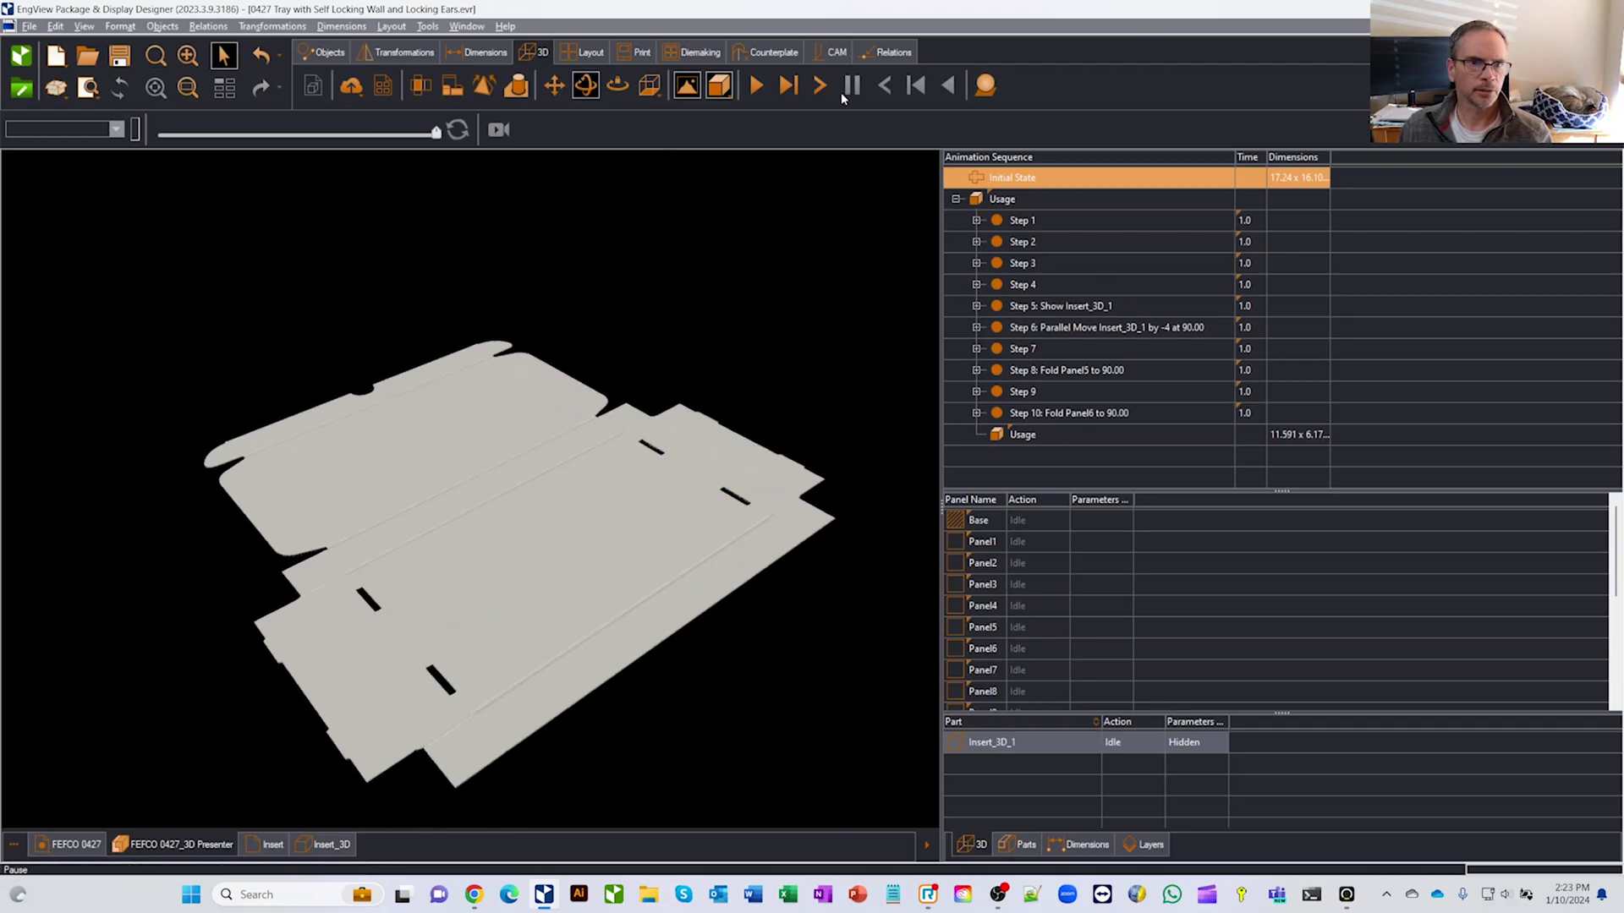
left_click(788, 84)
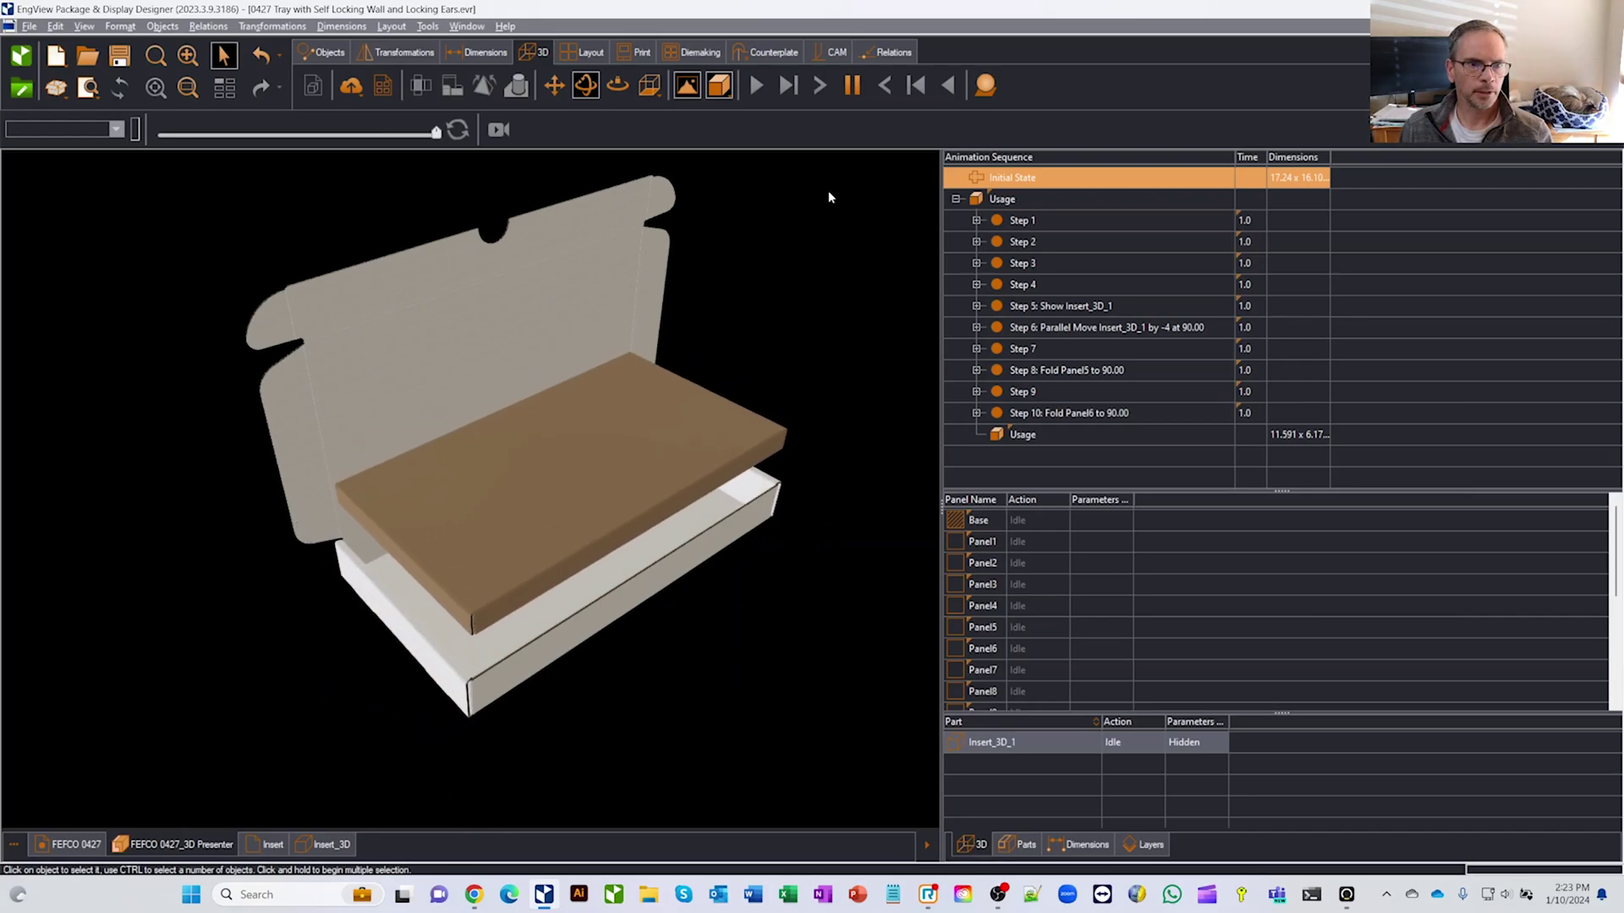
left_click(853, 87)
left_click(1057, 334)
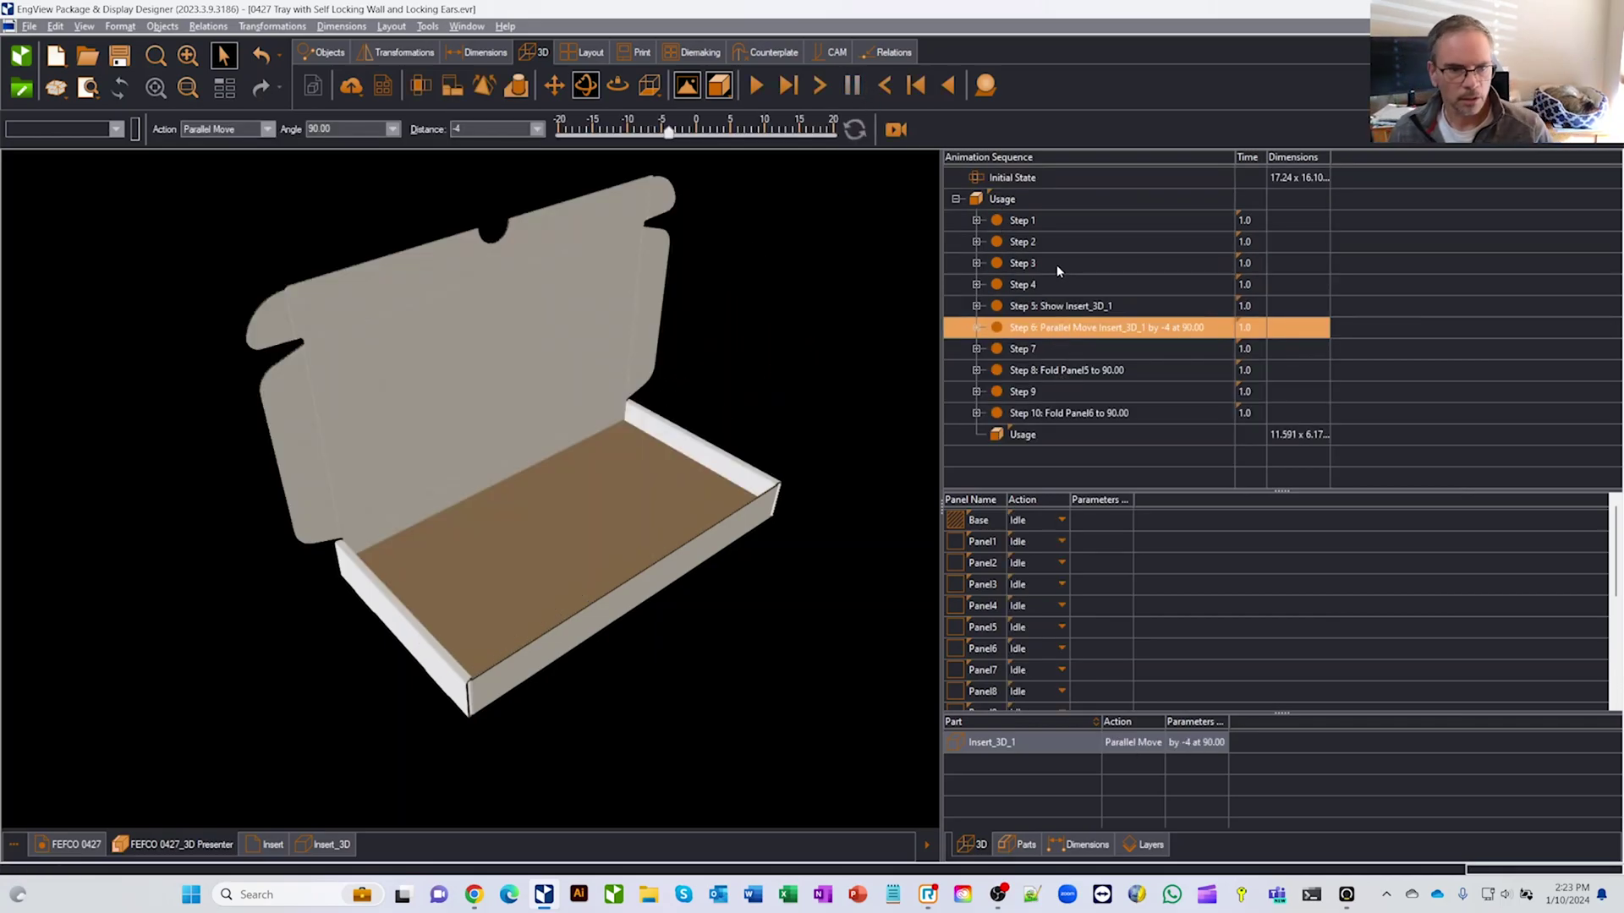
On the Inset drawing, pick 03 Hanging Hole (Centered) from Synergy's 10 Hanging Holes gallery
left_click(270, 844)
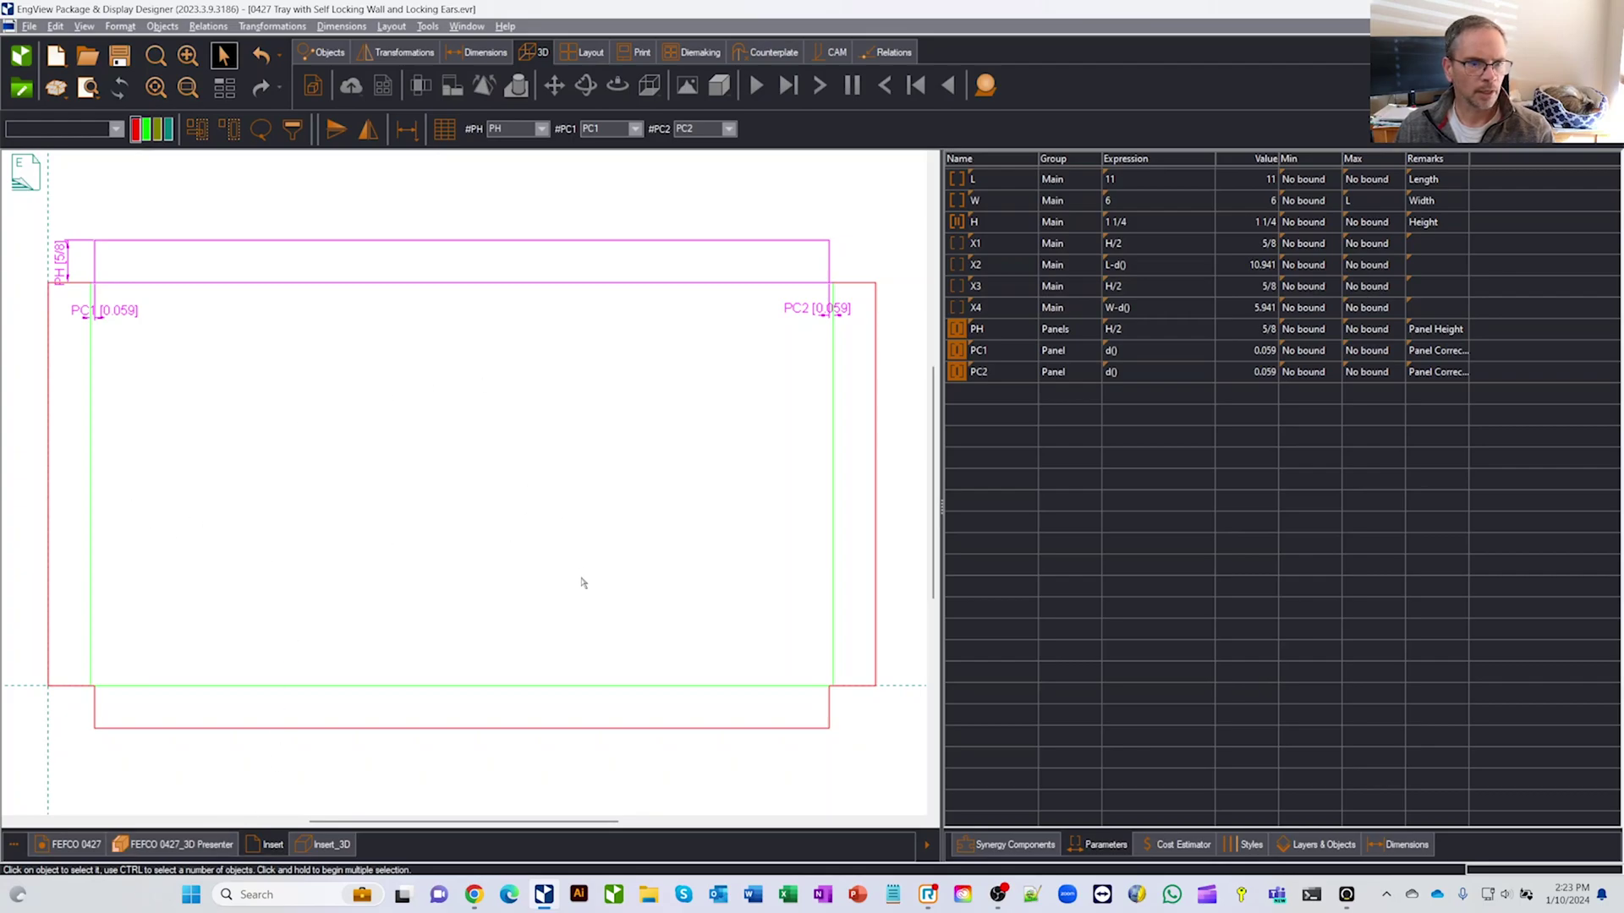
left_click(1007, 844)
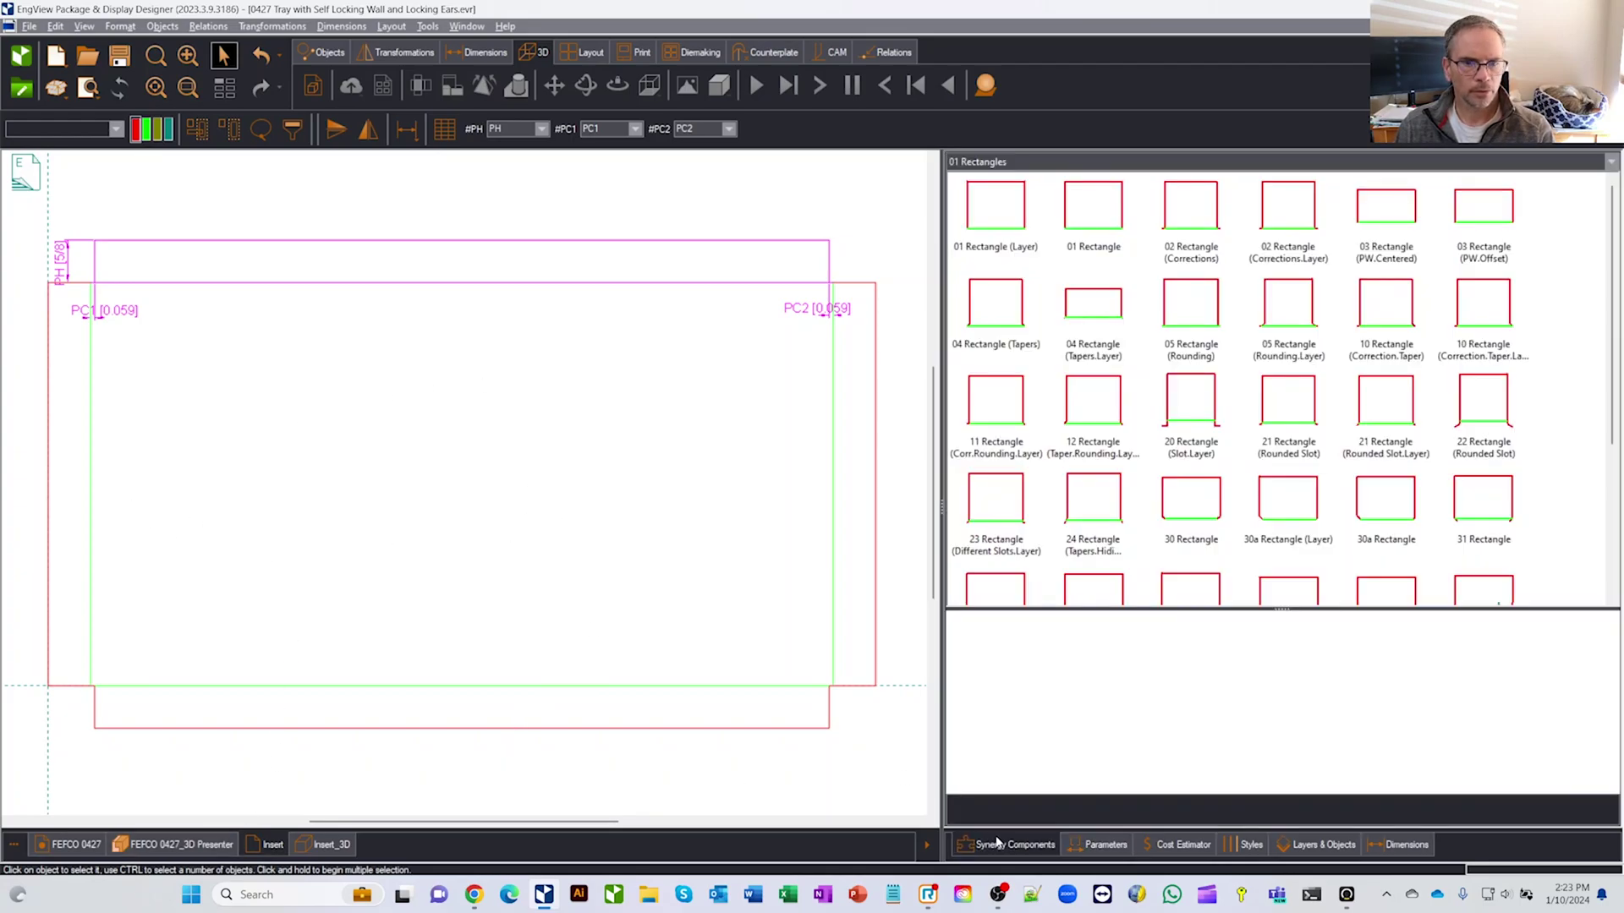
left_click(960, 162)
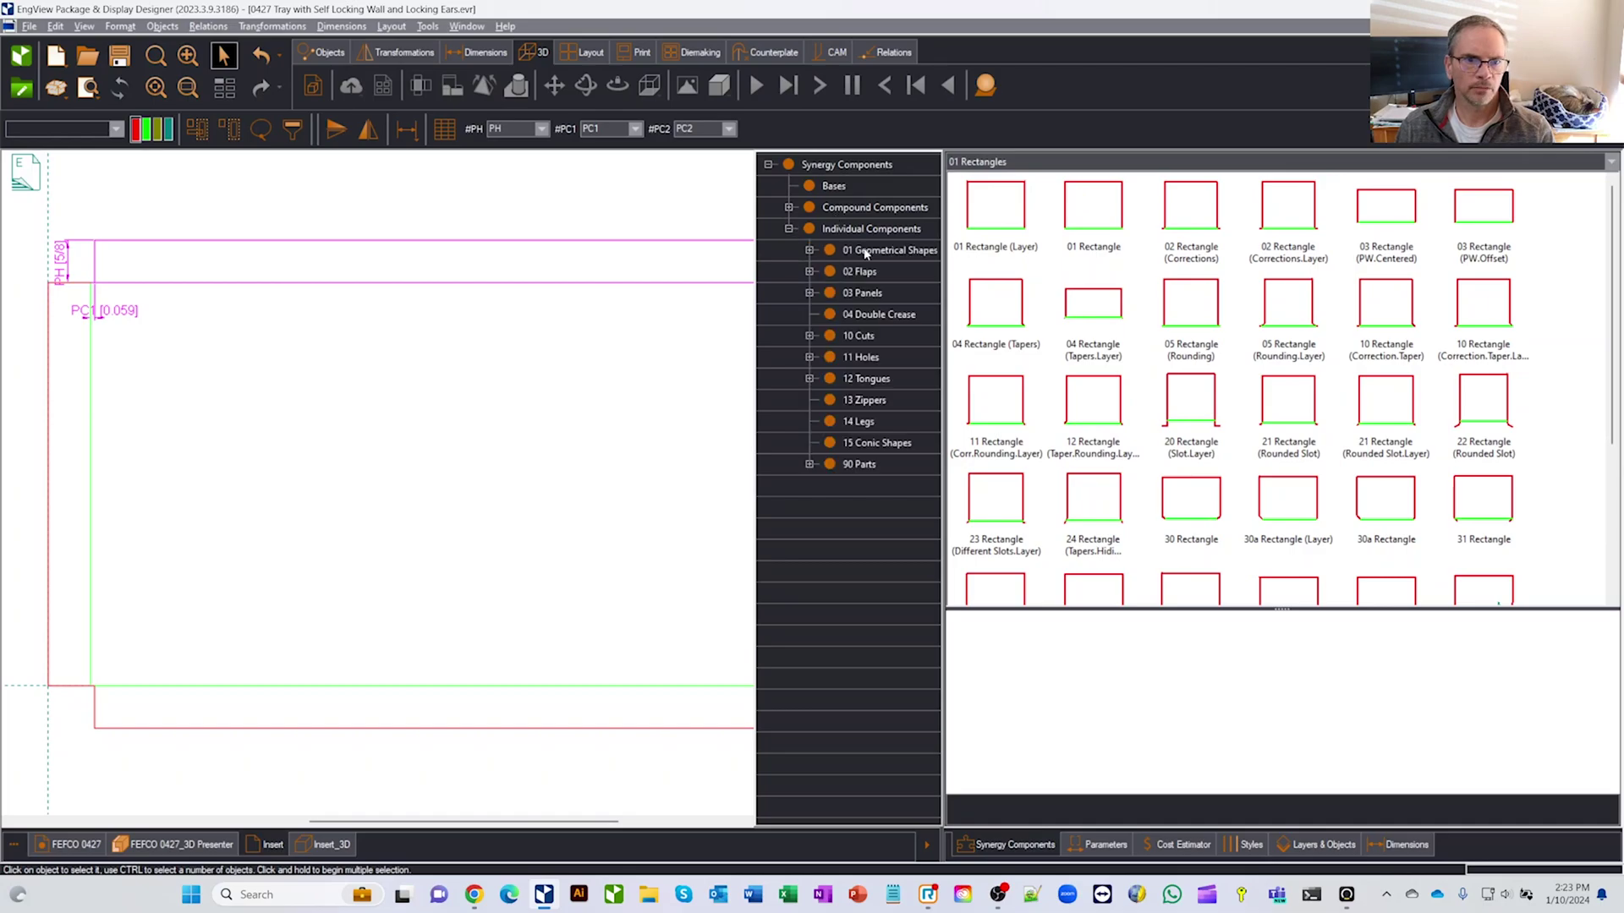
left_click(862, 359)
left_click(898, 422)
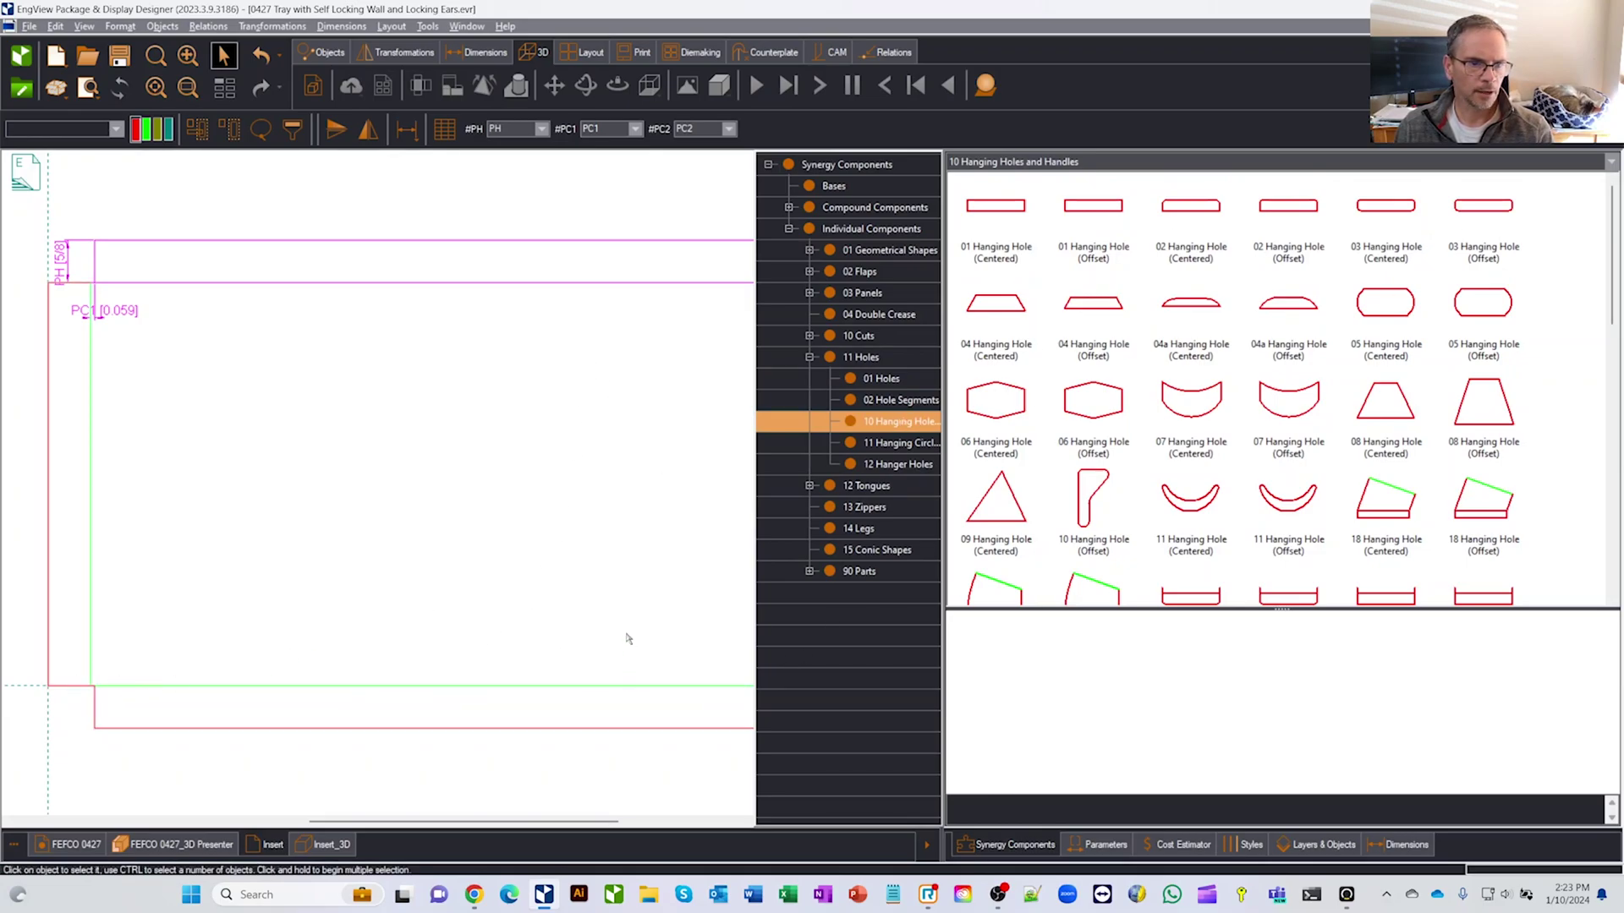
left_click(1388, 252)
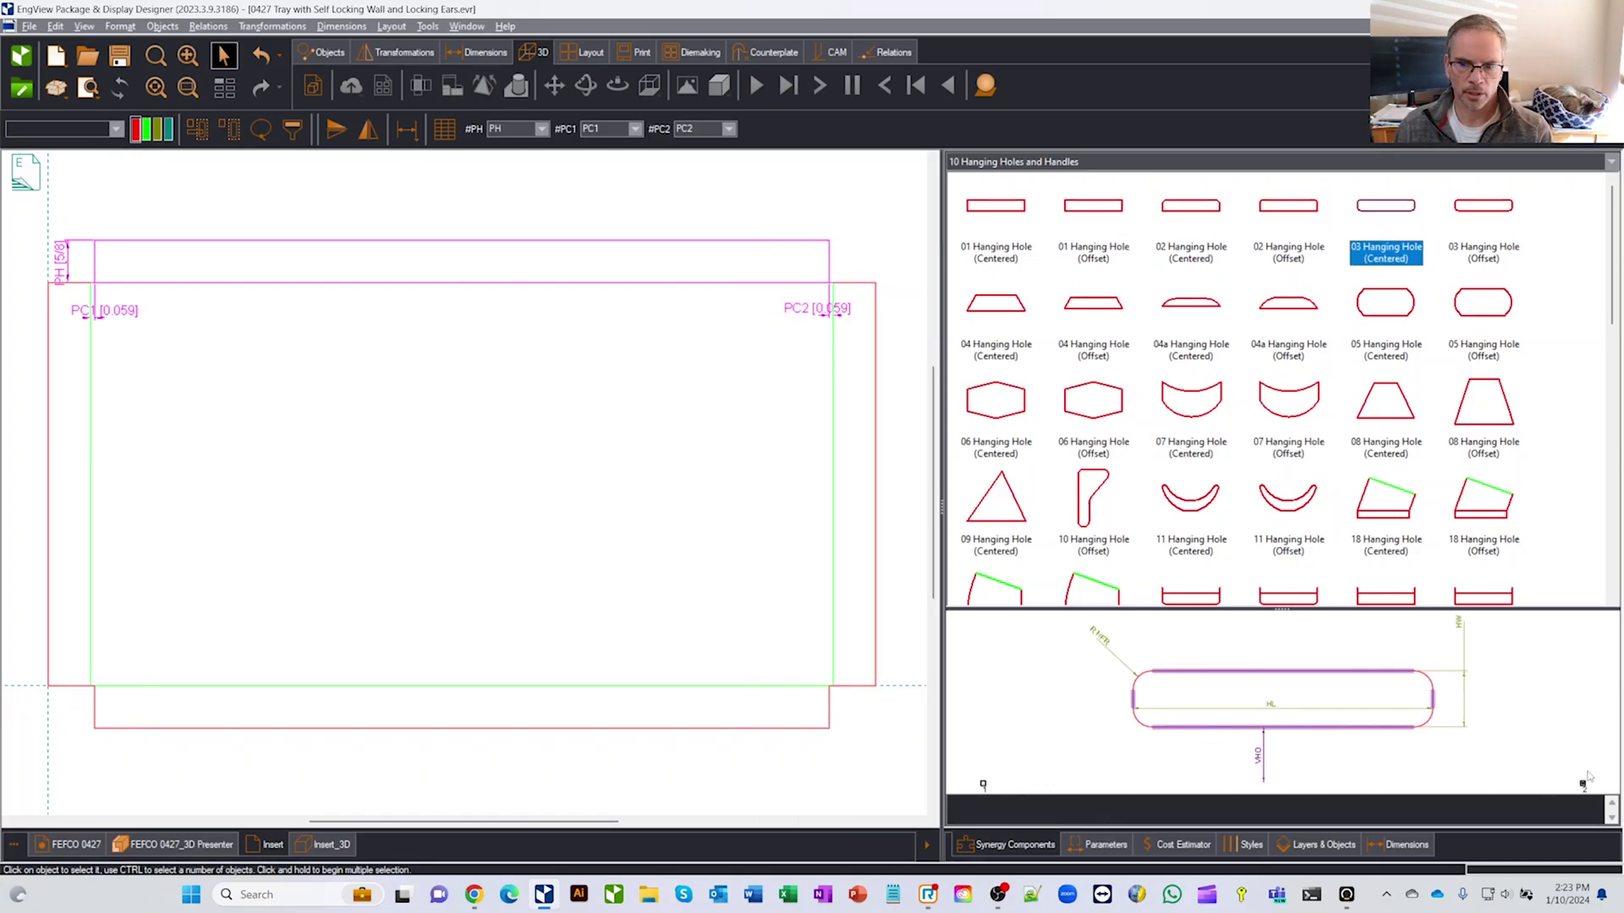
Place 03 Hanging Hole (Centered) on the insert with two insertion points and default parameters
left_click_drag(1395, 220, 115, 670)
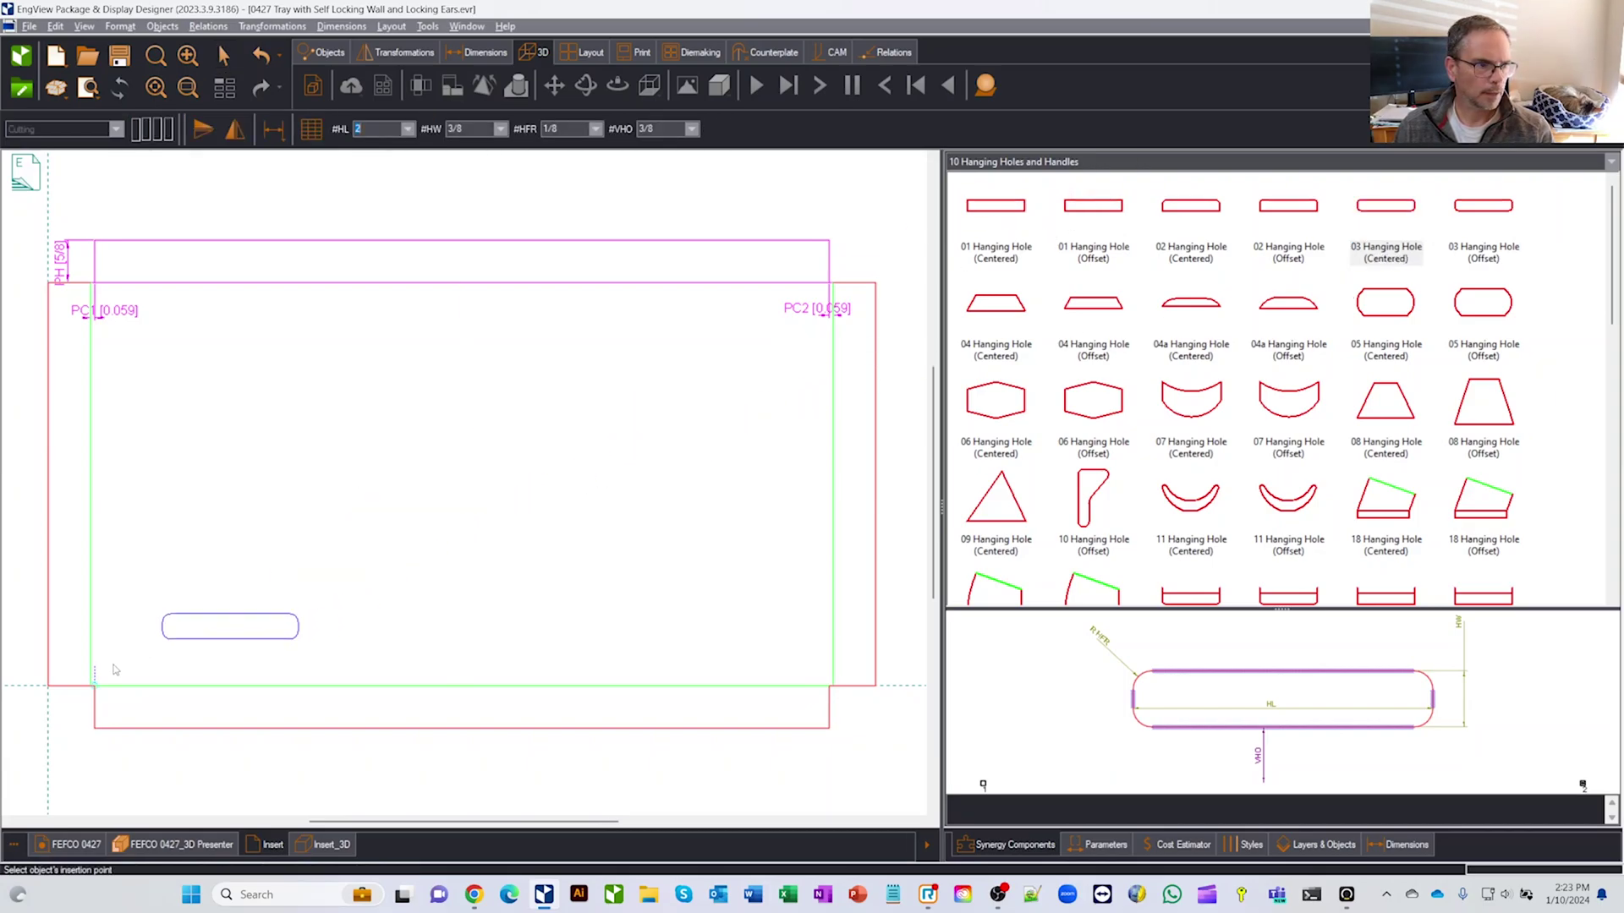
scroll(93, 686, "up", 2)
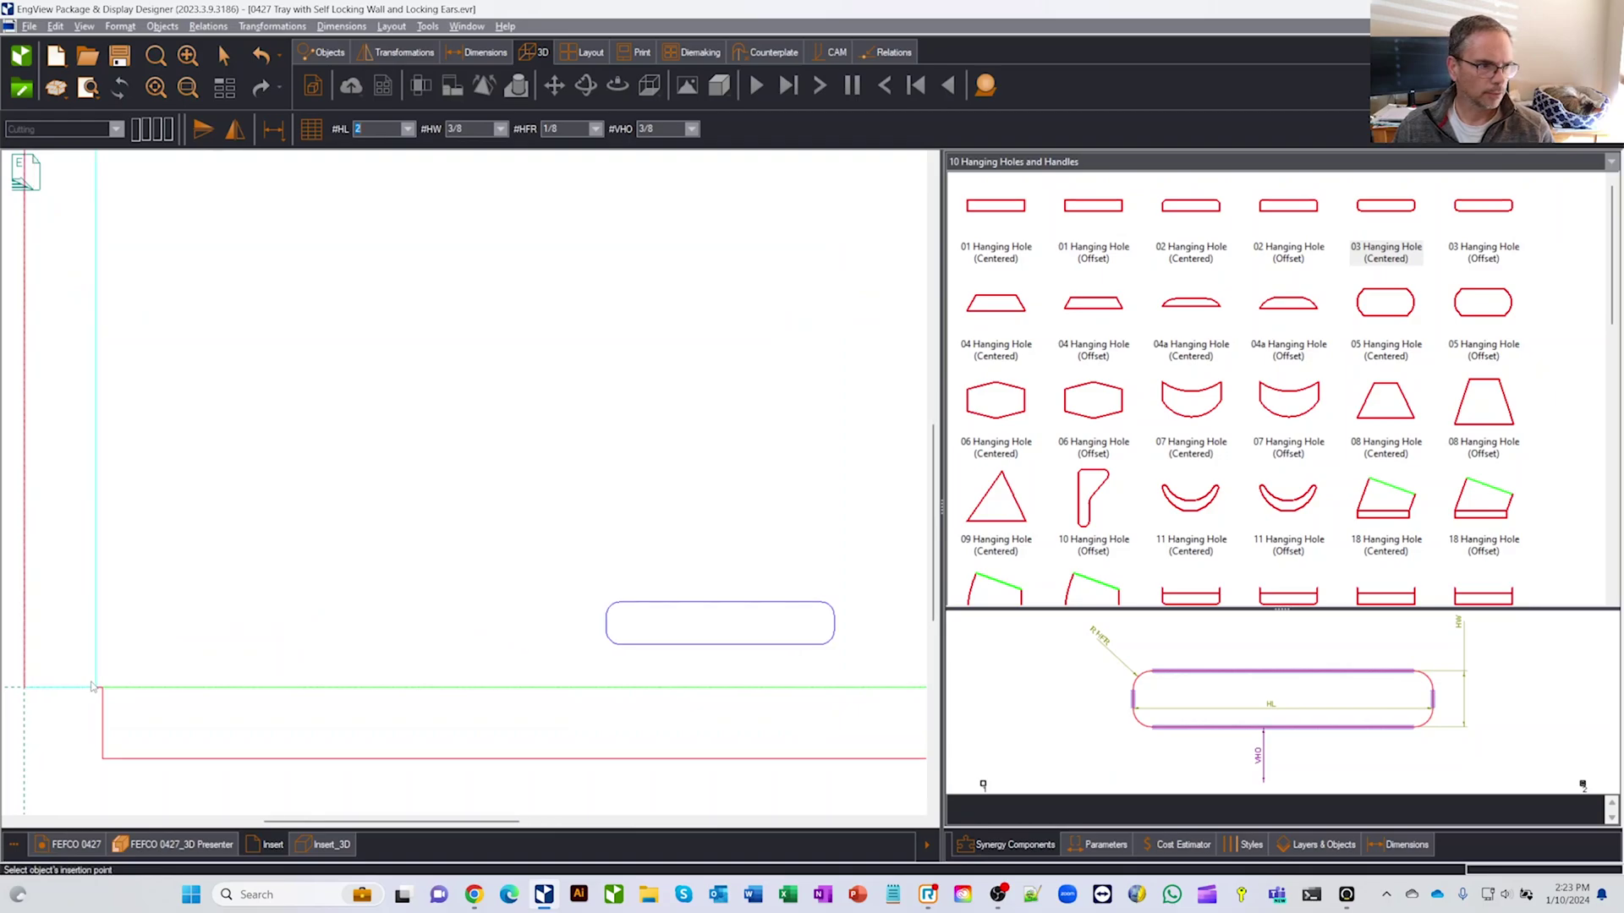
left_click(115, 675)
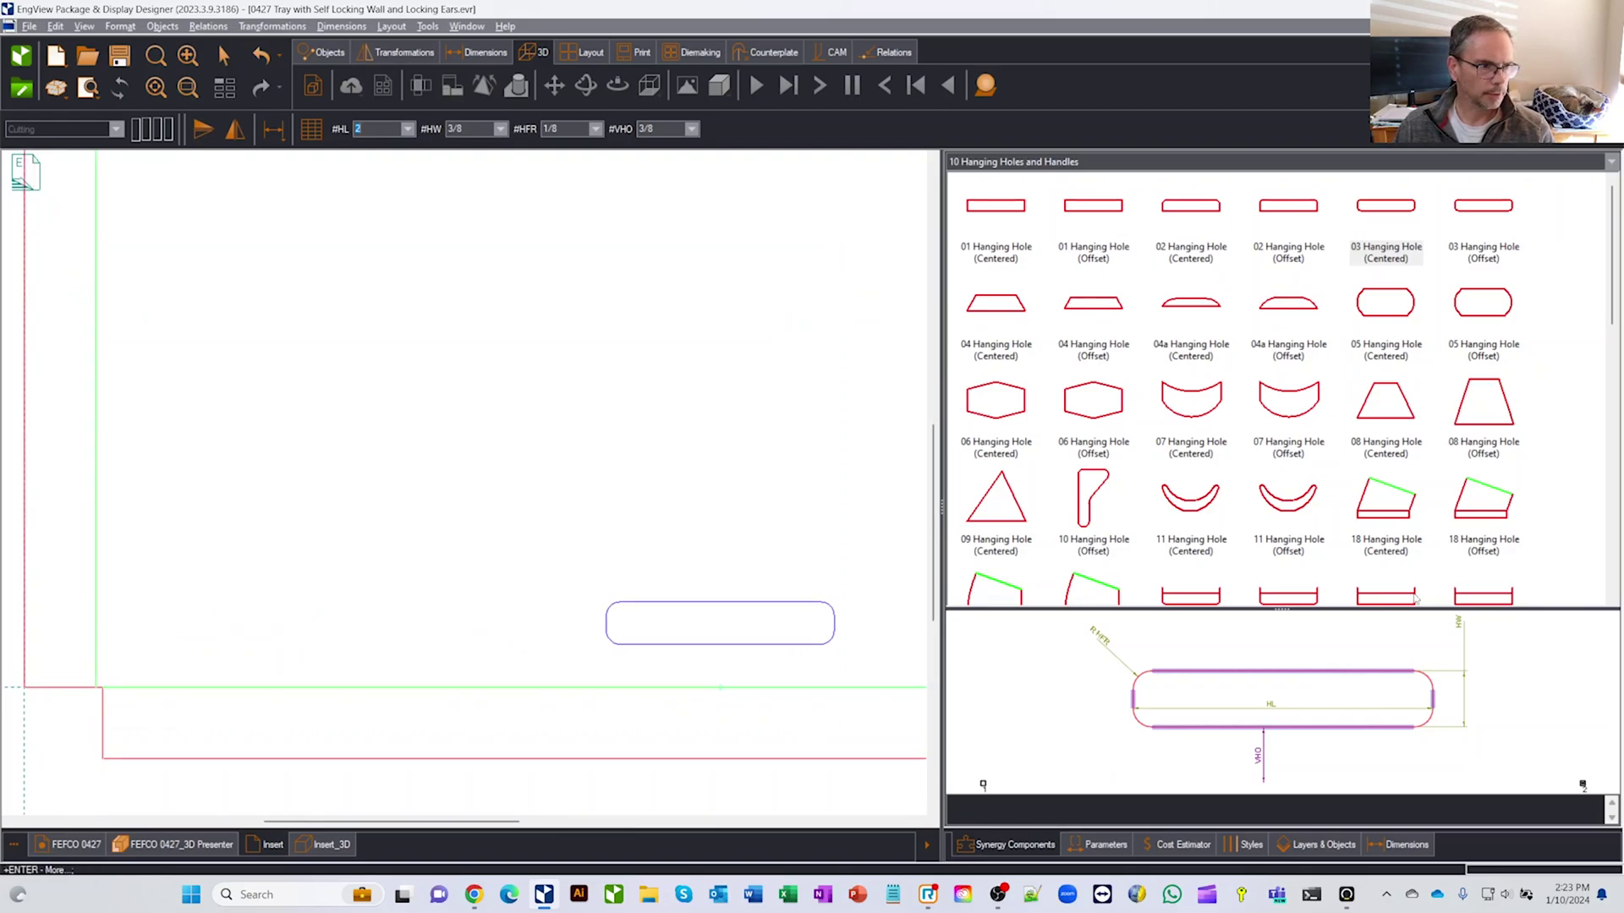
scroll(696, 555, "down", 3)
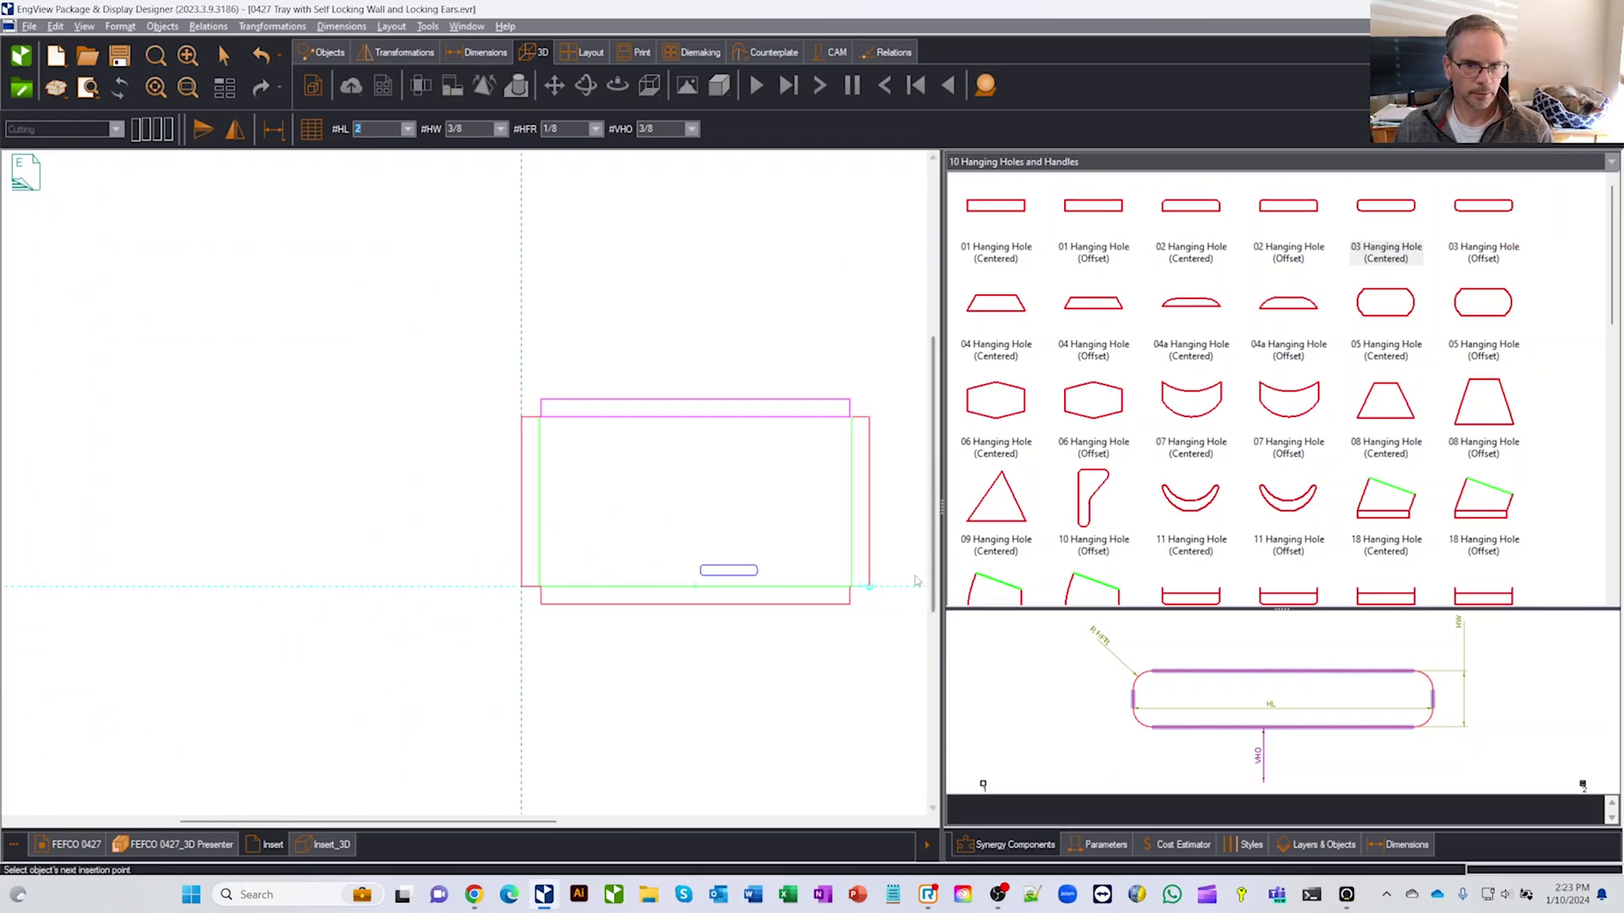
scroll(914, 583, "up", 4)
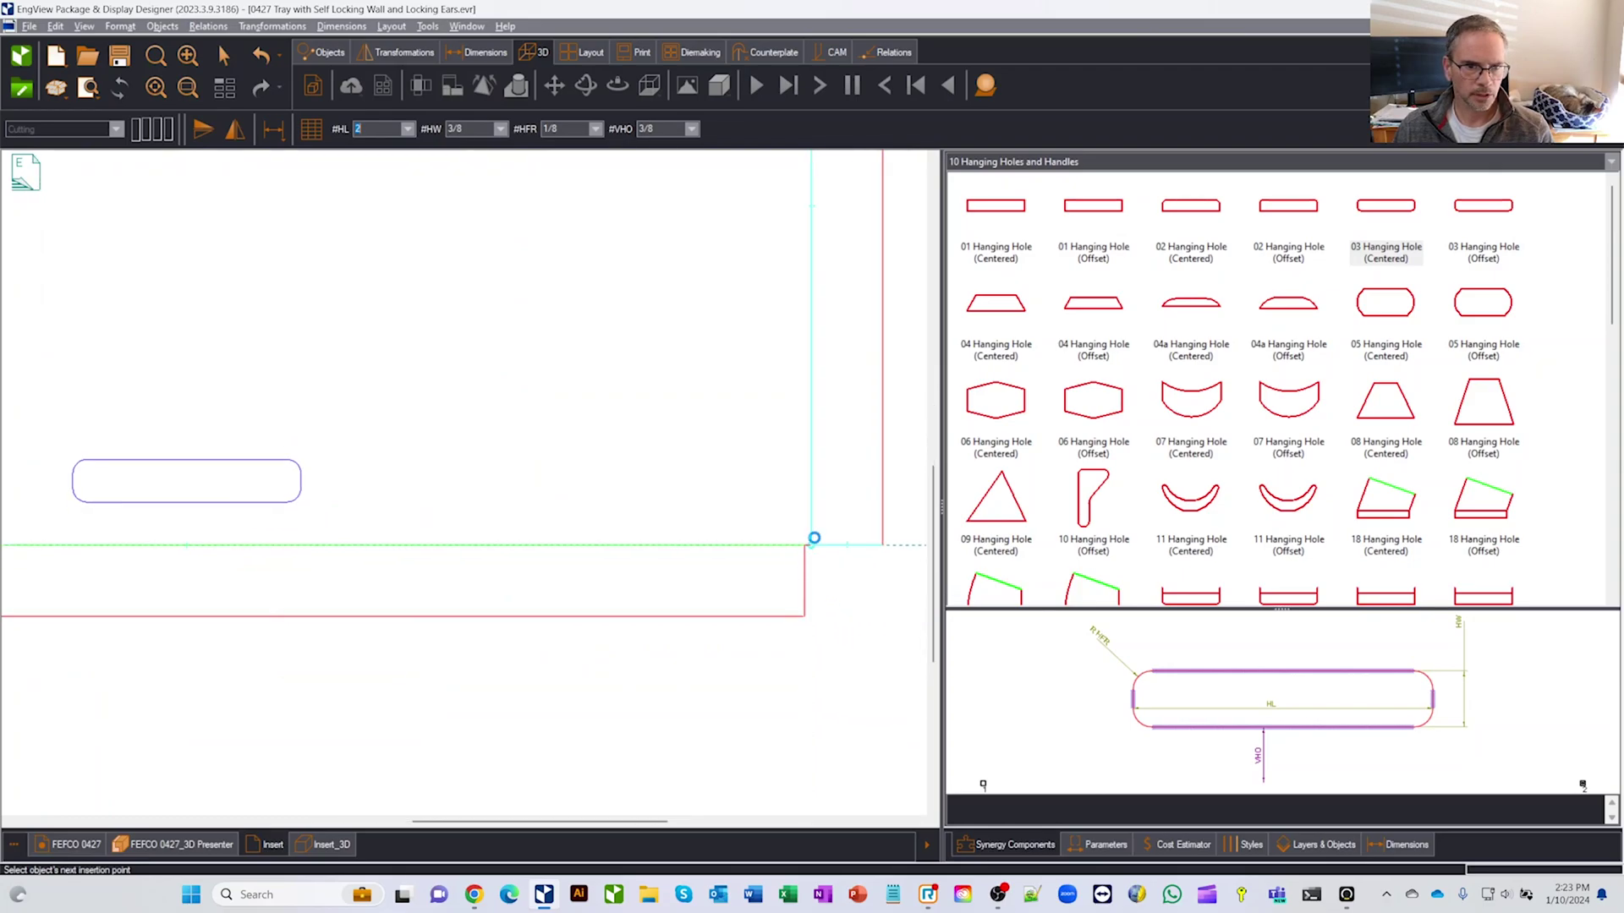
left_click(813, 538)
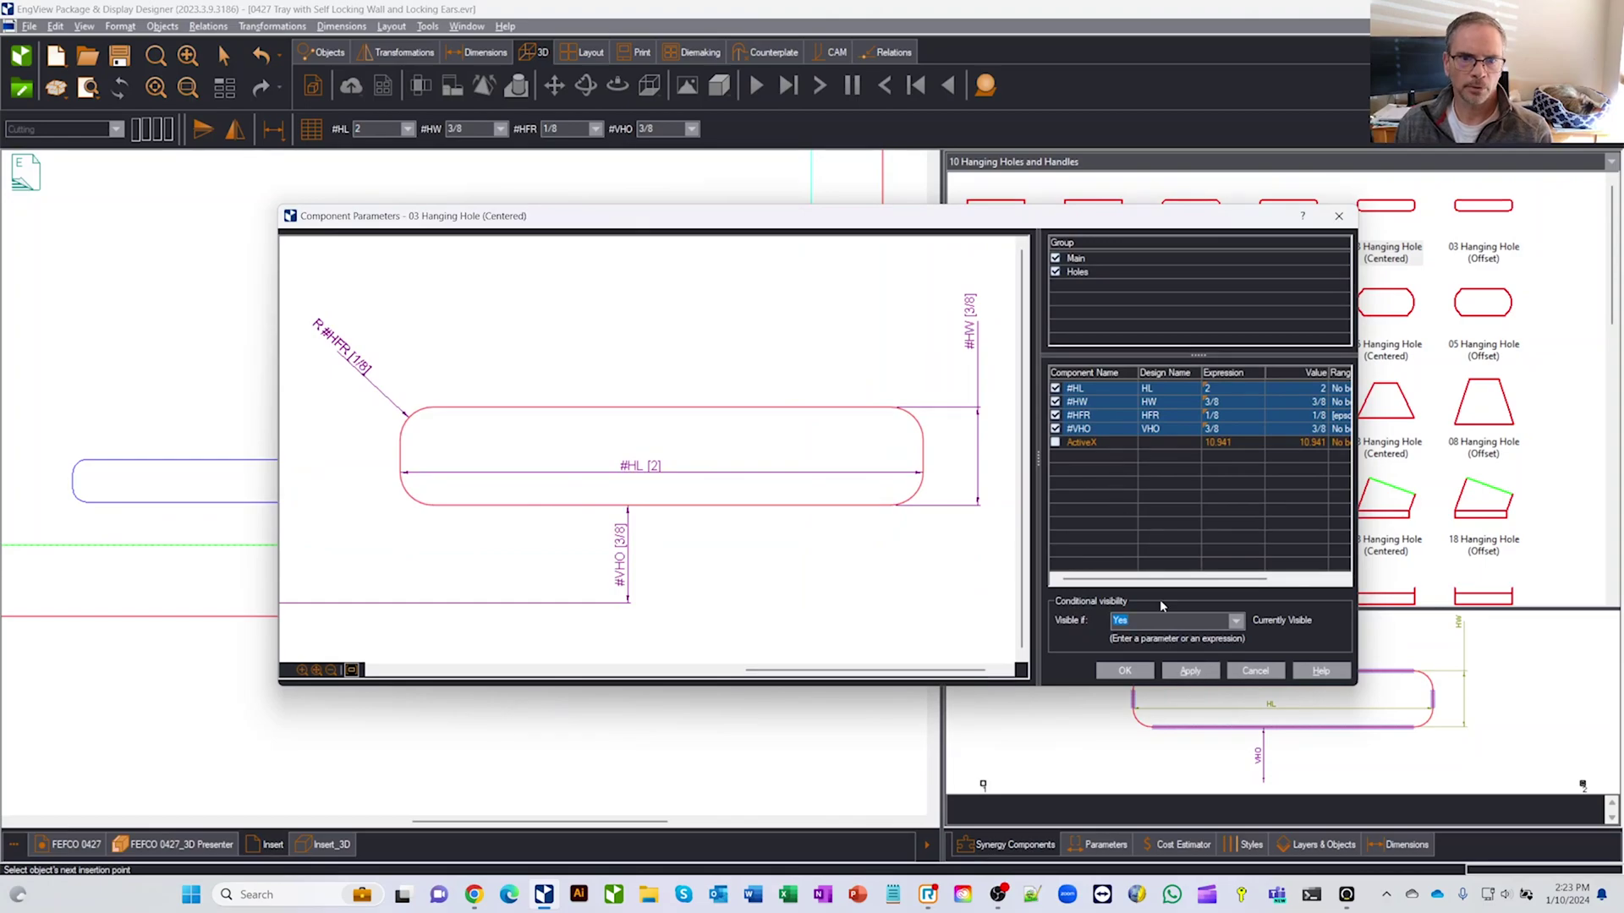
left_click(1133, 672)
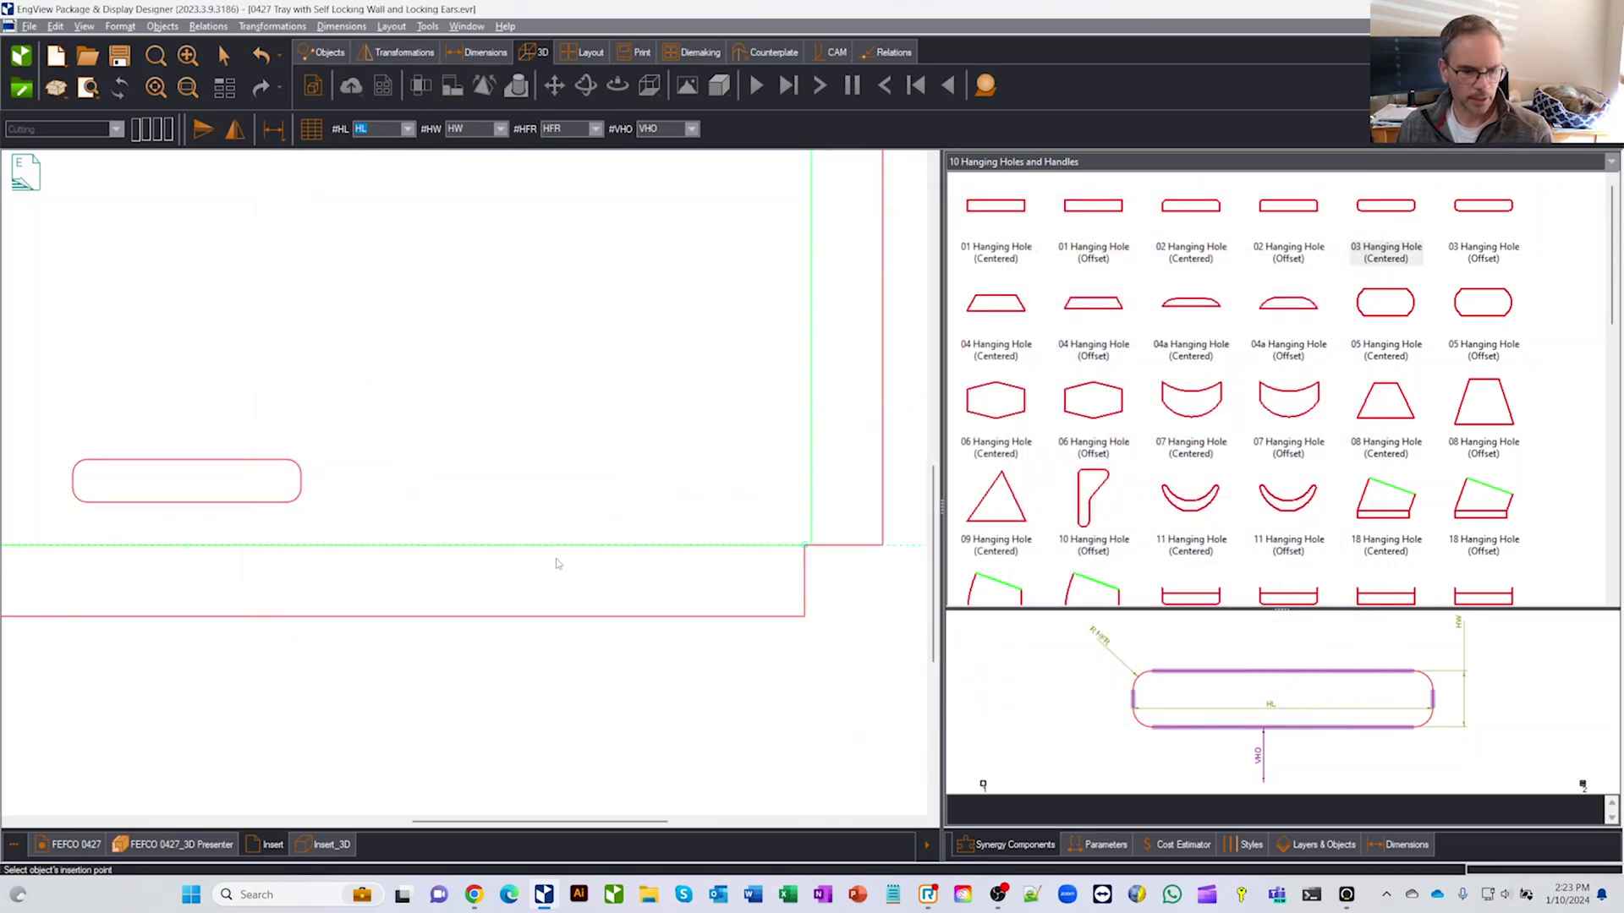
key("Escape")
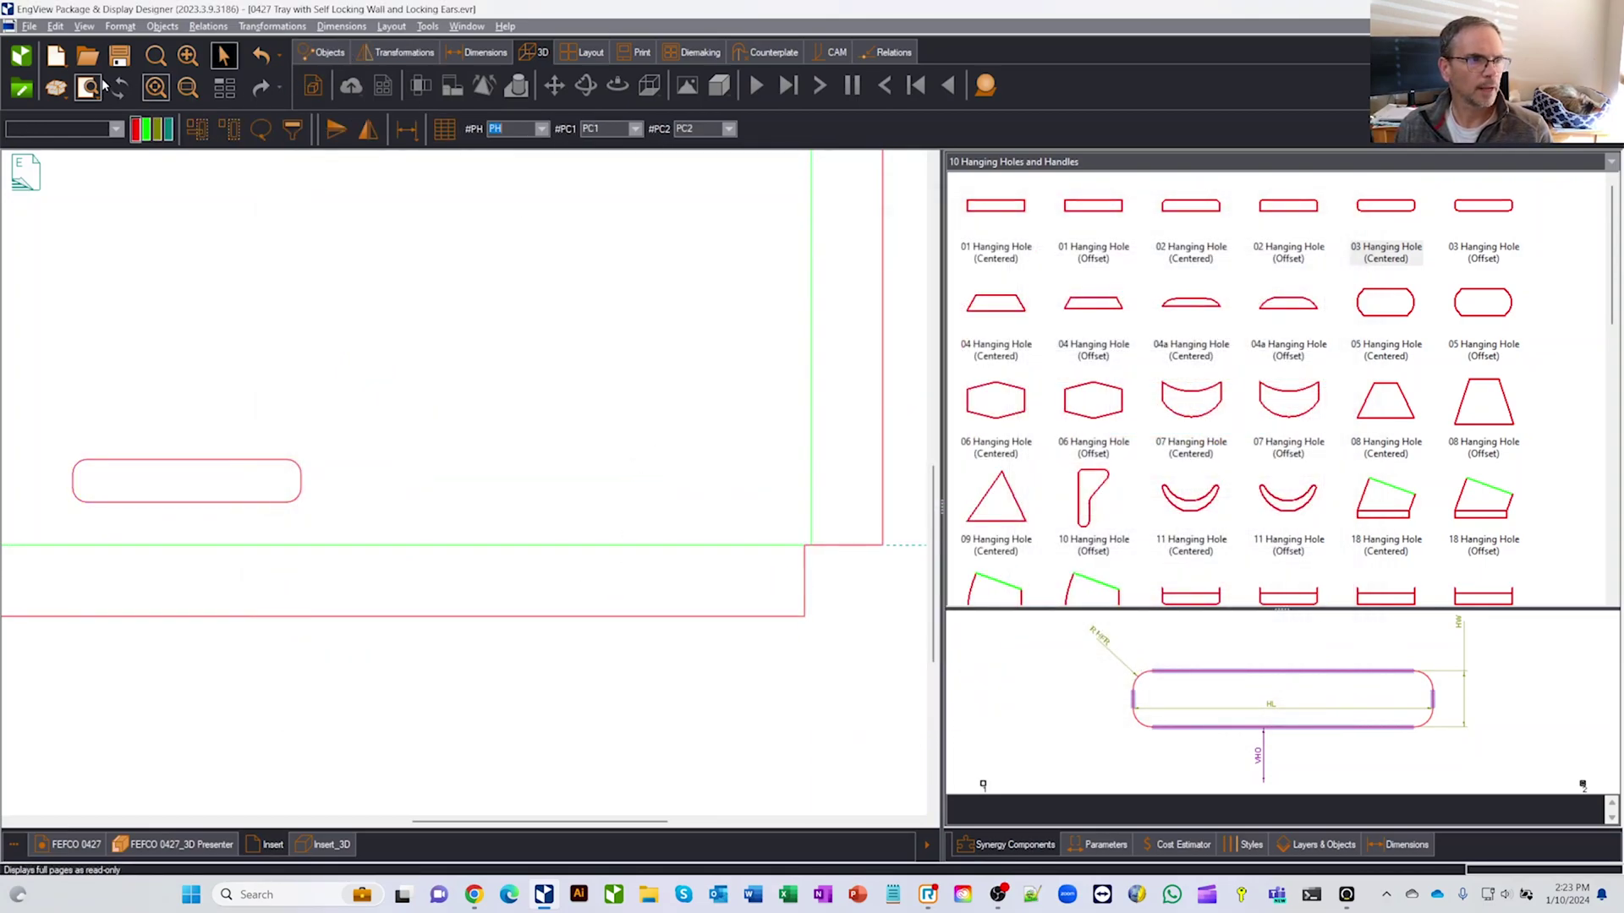
Fit the insert in view and select the hole to show HL 2, HW 3/8, VHO 3/8
left_click(156, 87)
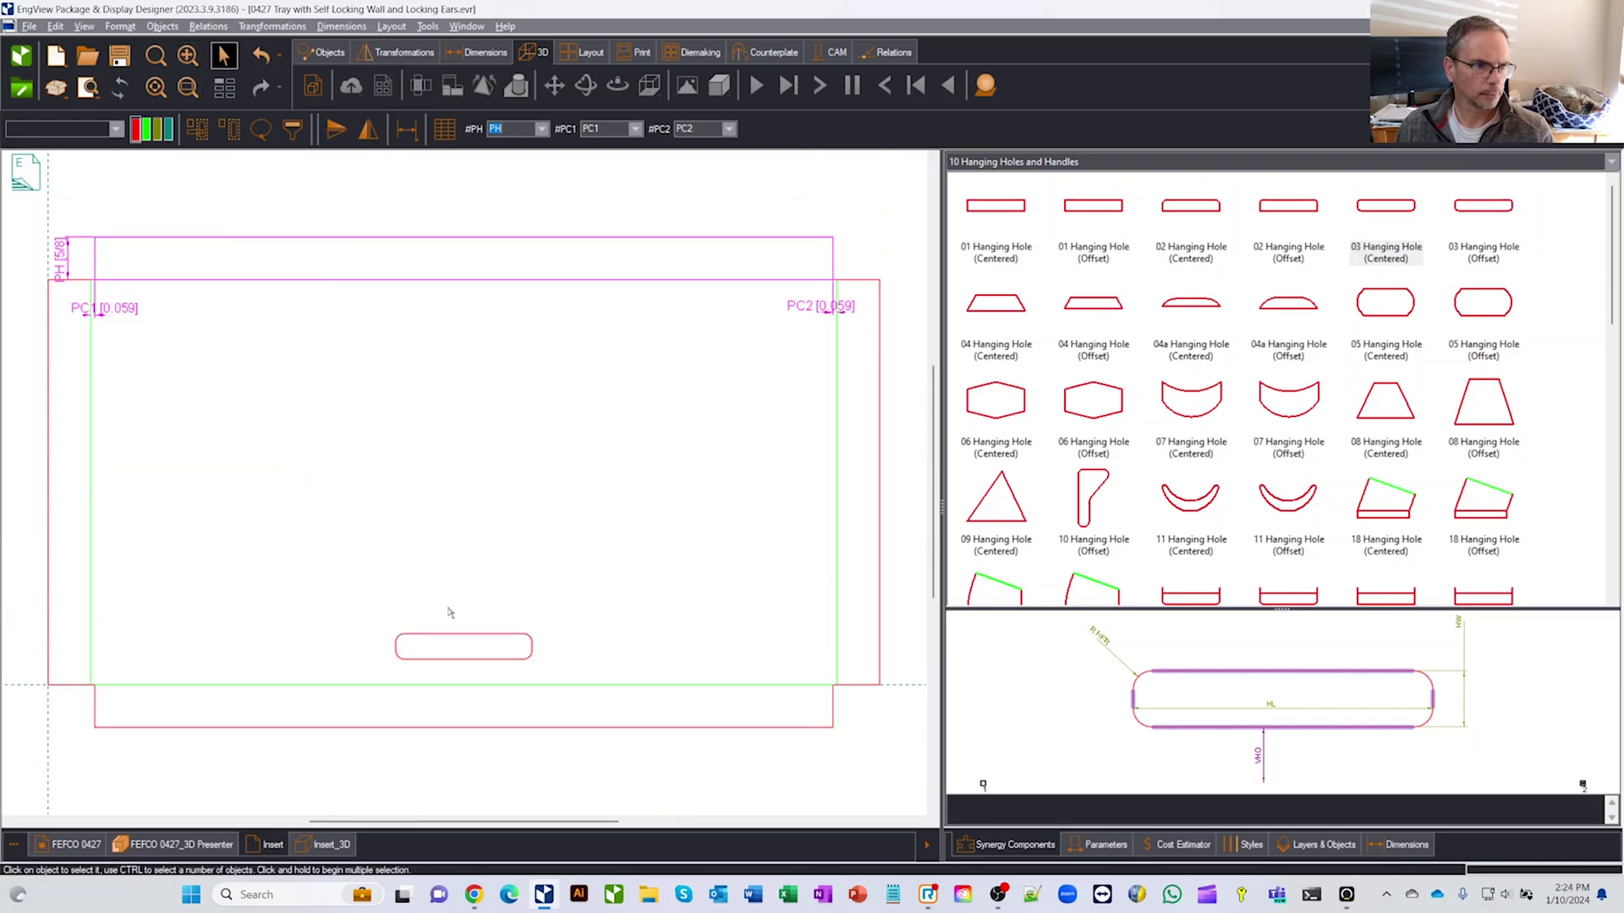
left_click(454, 642)
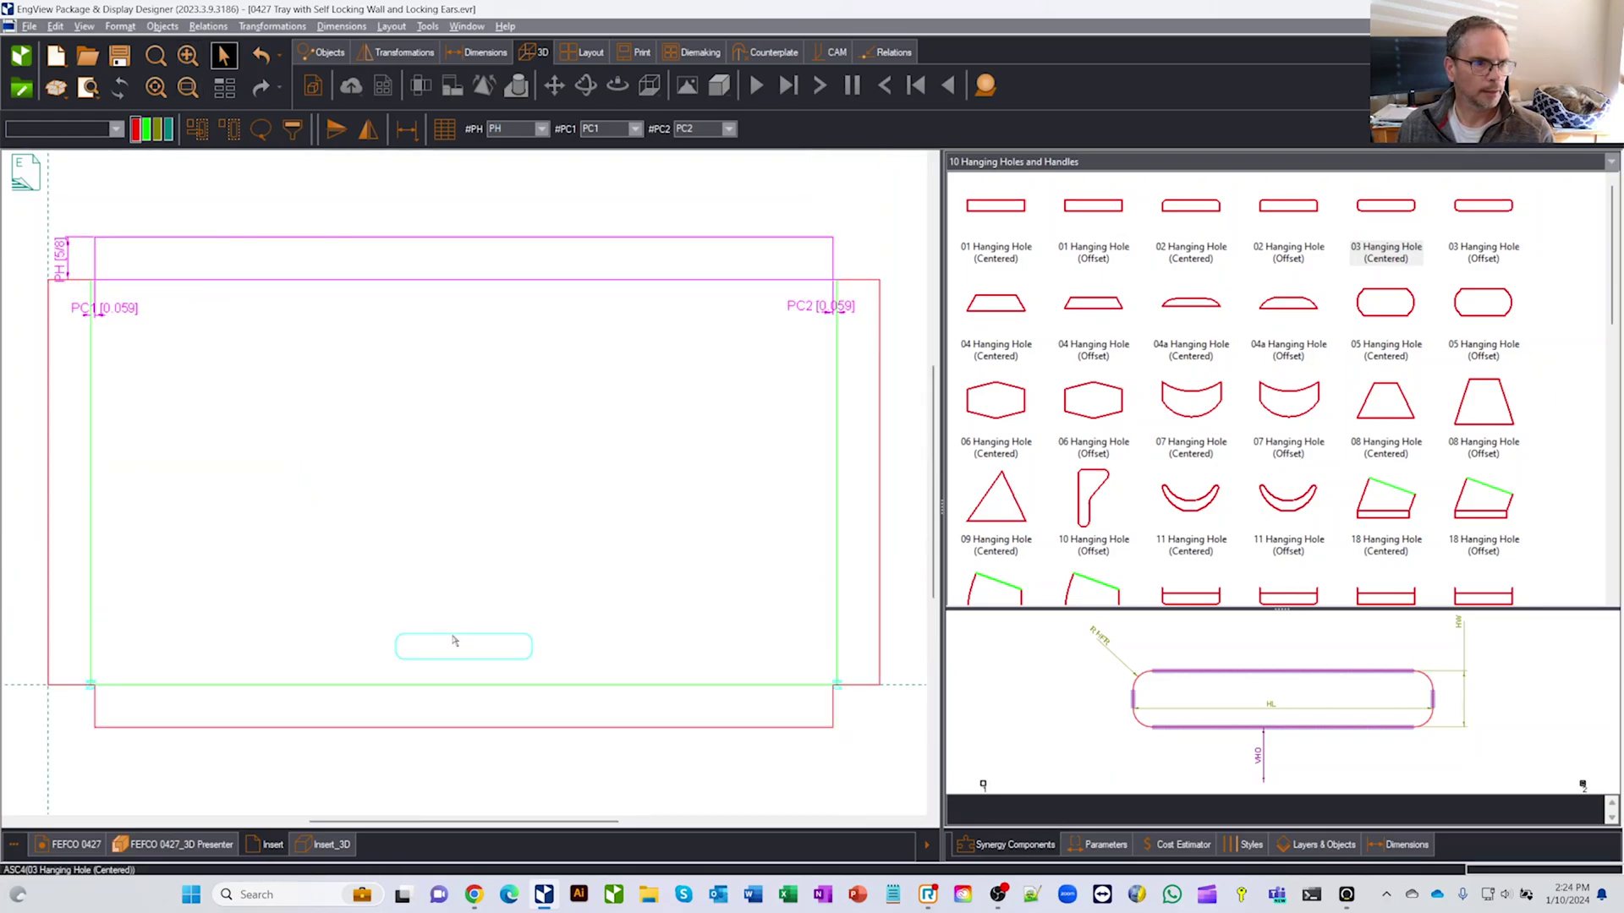
left_click(454, 643)
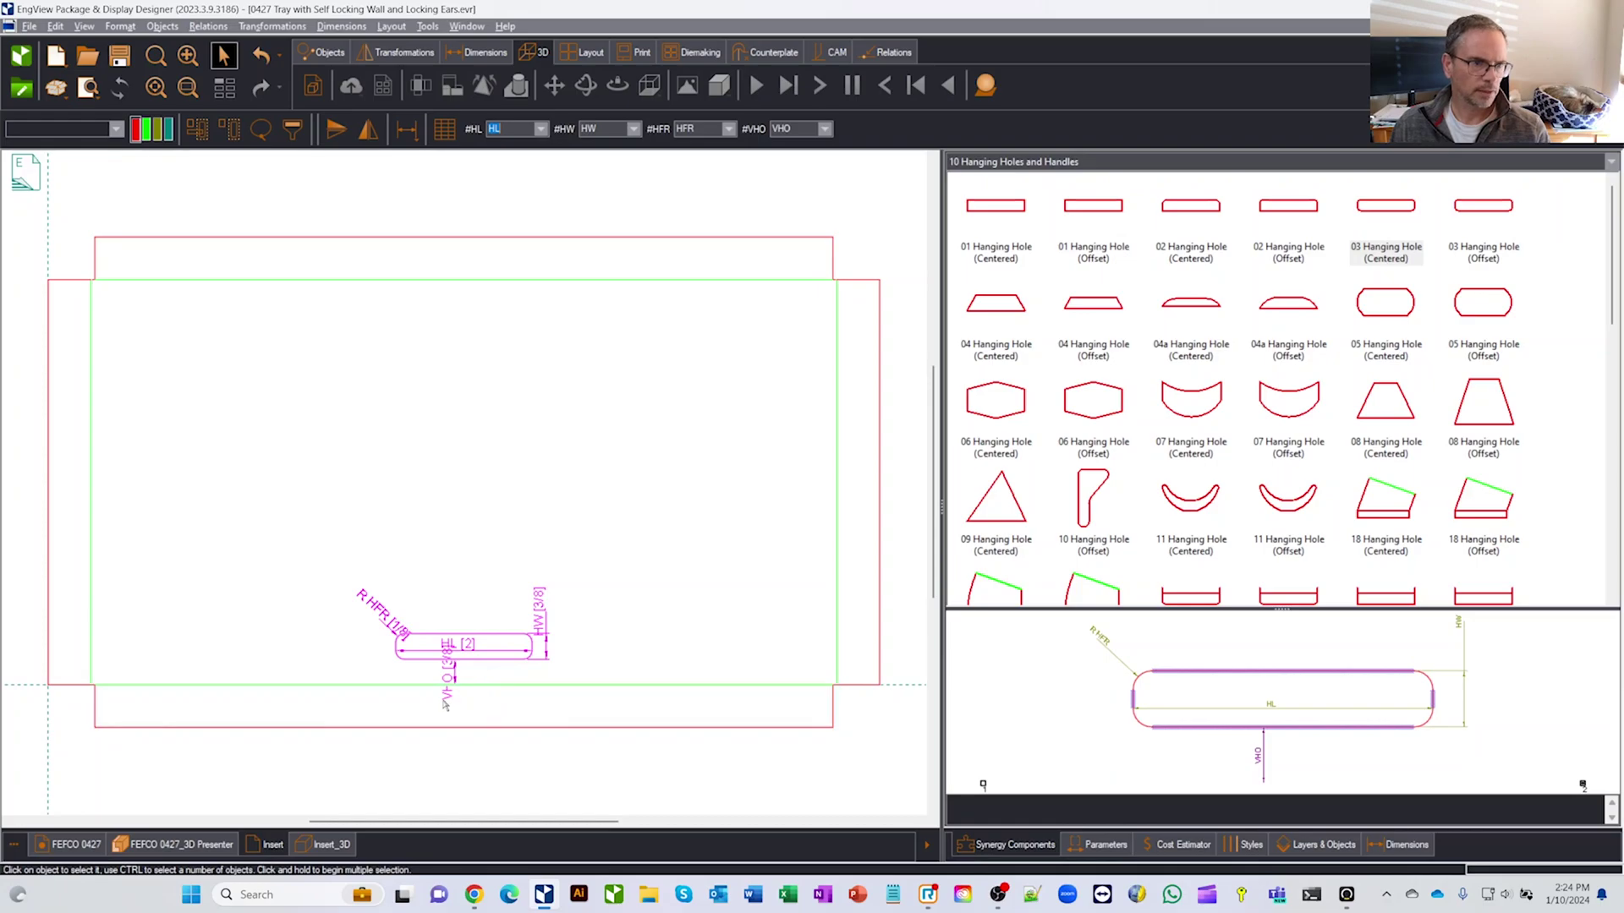
scroll(448, 698, "up", 4)
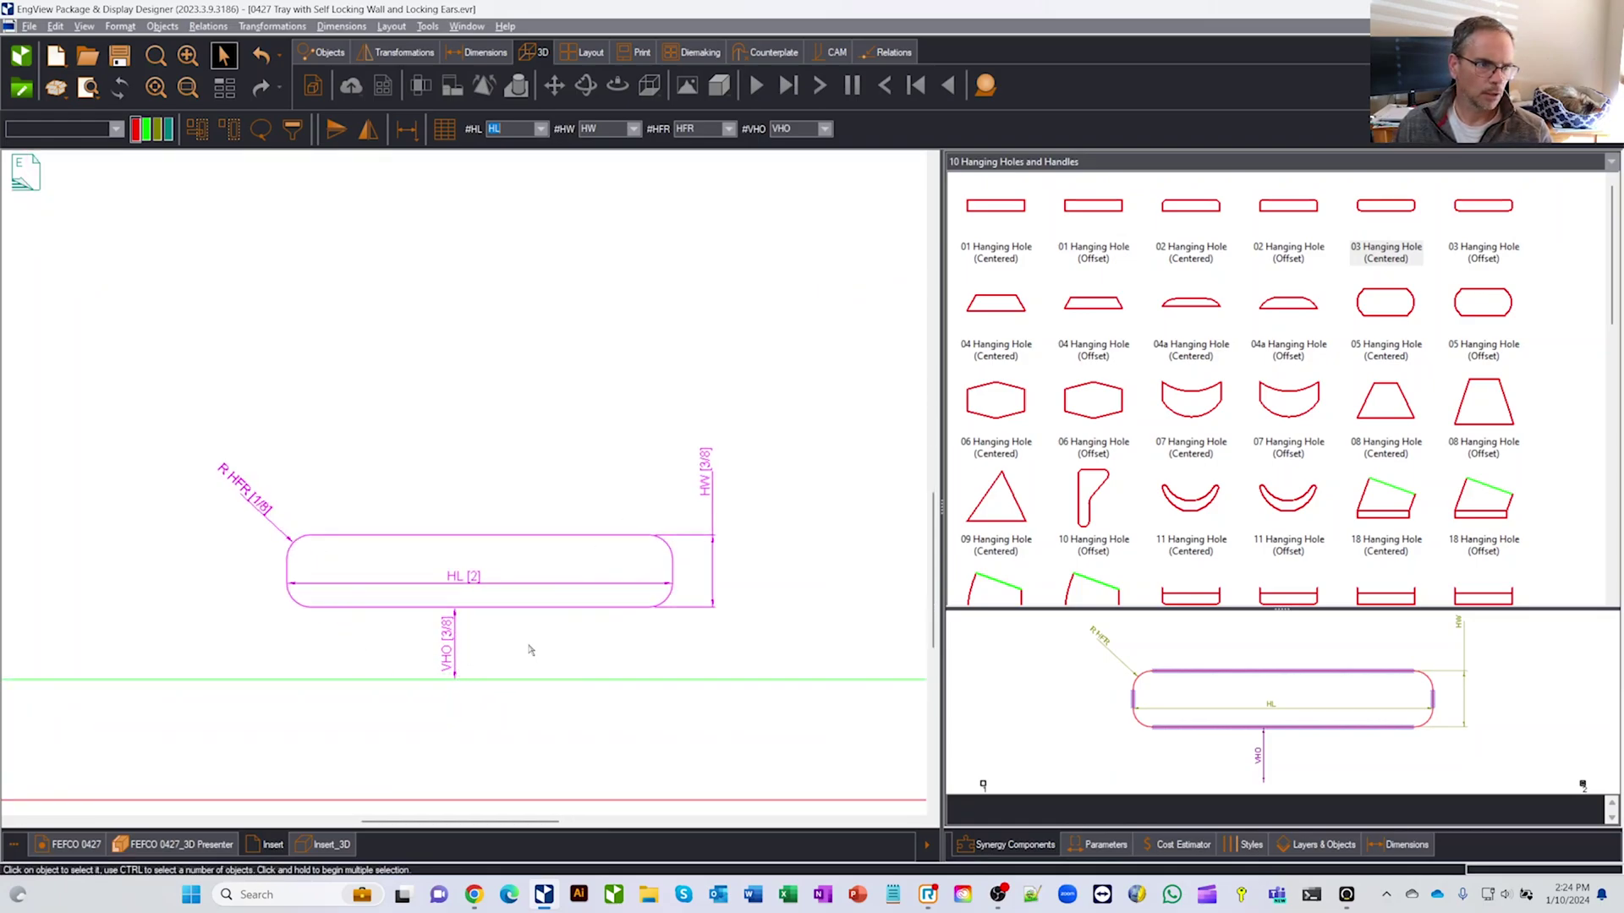
scroll(506, 622, "down", 5)
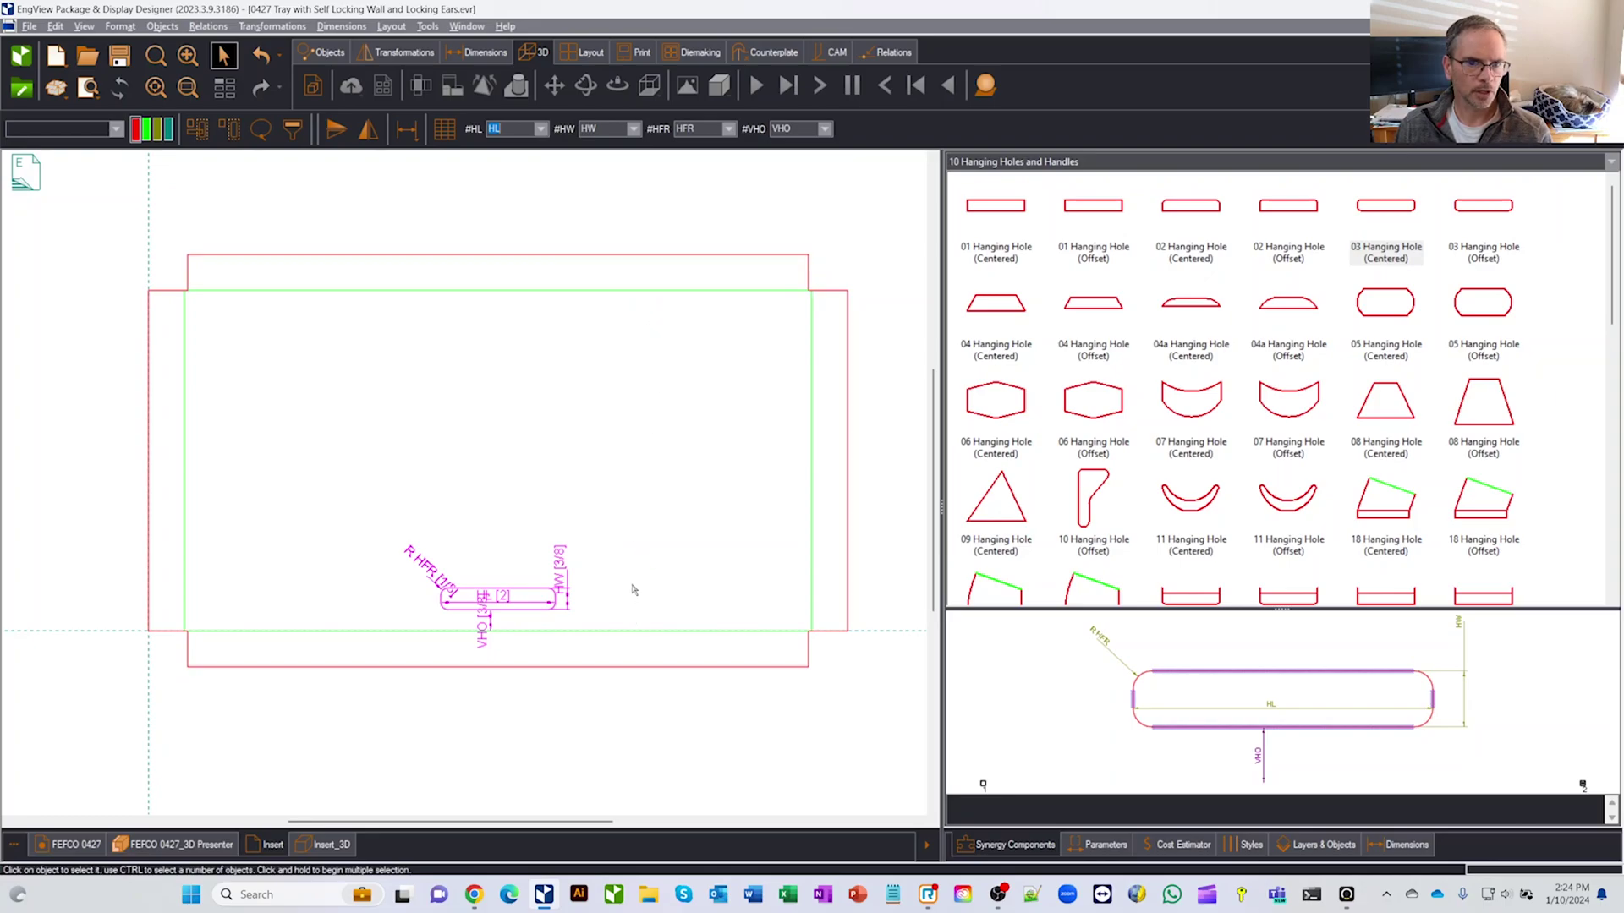
In the parameter table, set the hole's VHO offset to X4/2
left_click(1100, 844)
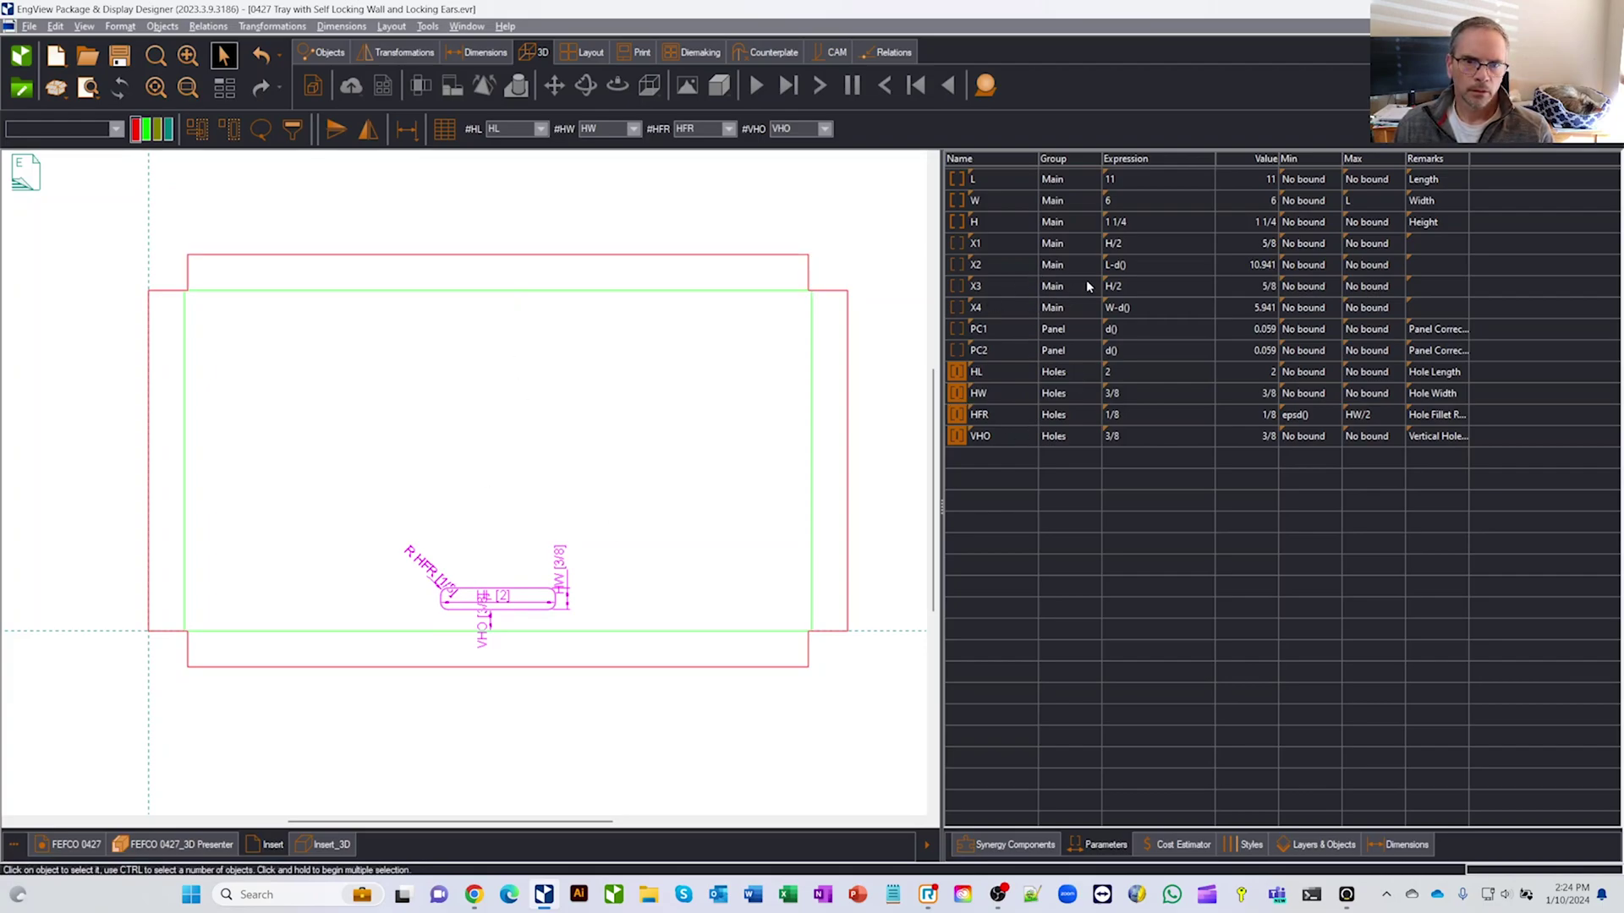
double_click(1126, 308)
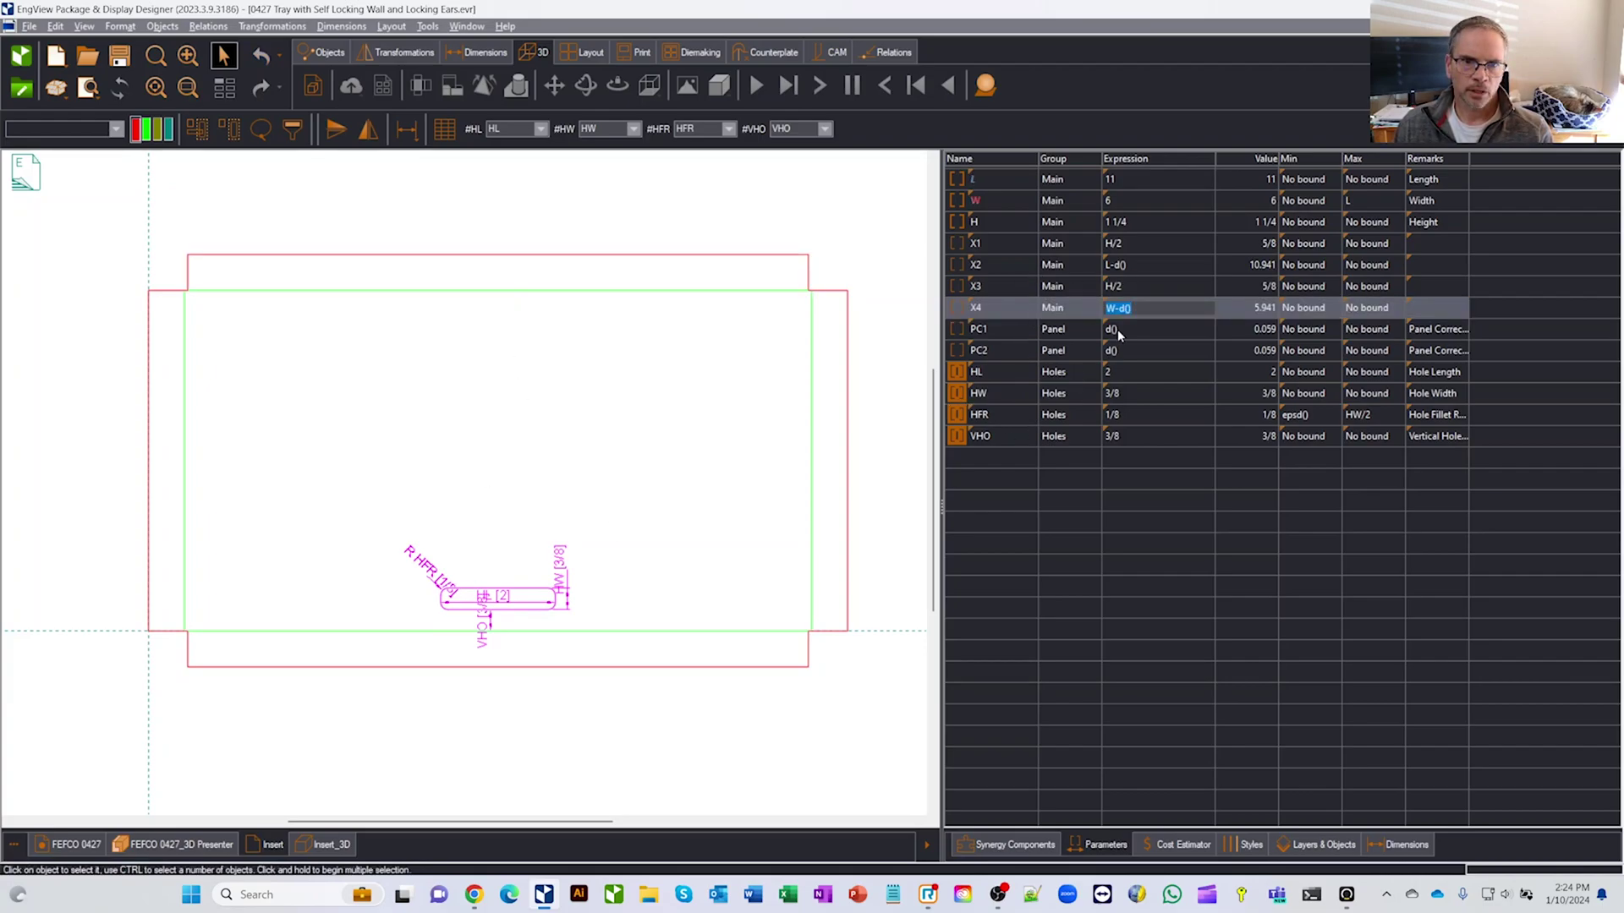
double_click(1158, 437)
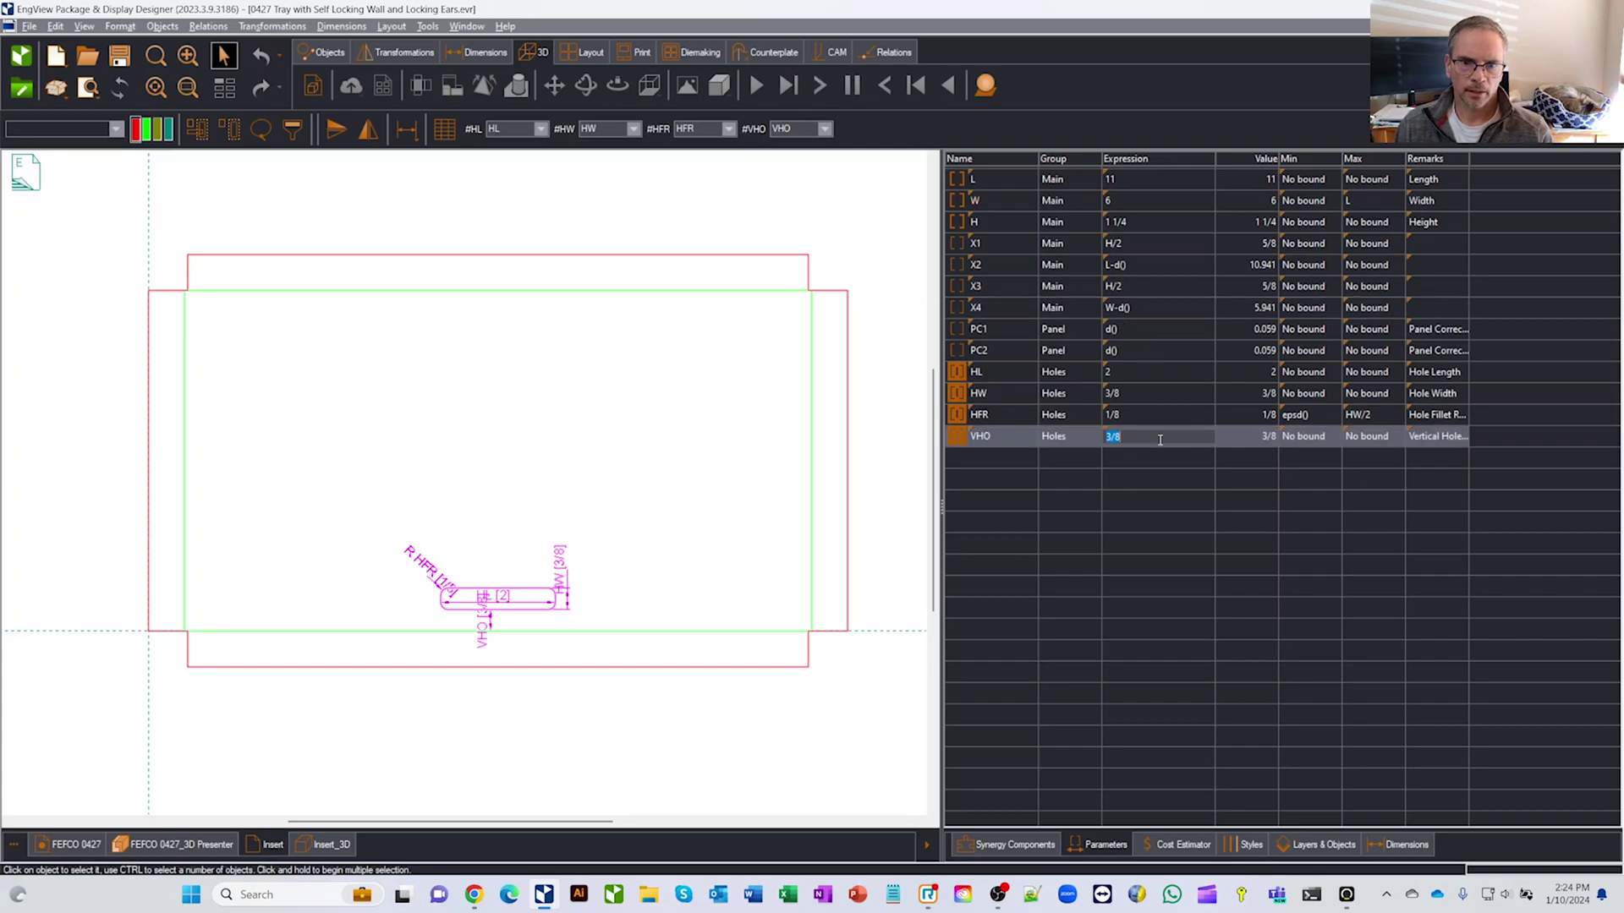
key("BackSpace")
type("X")
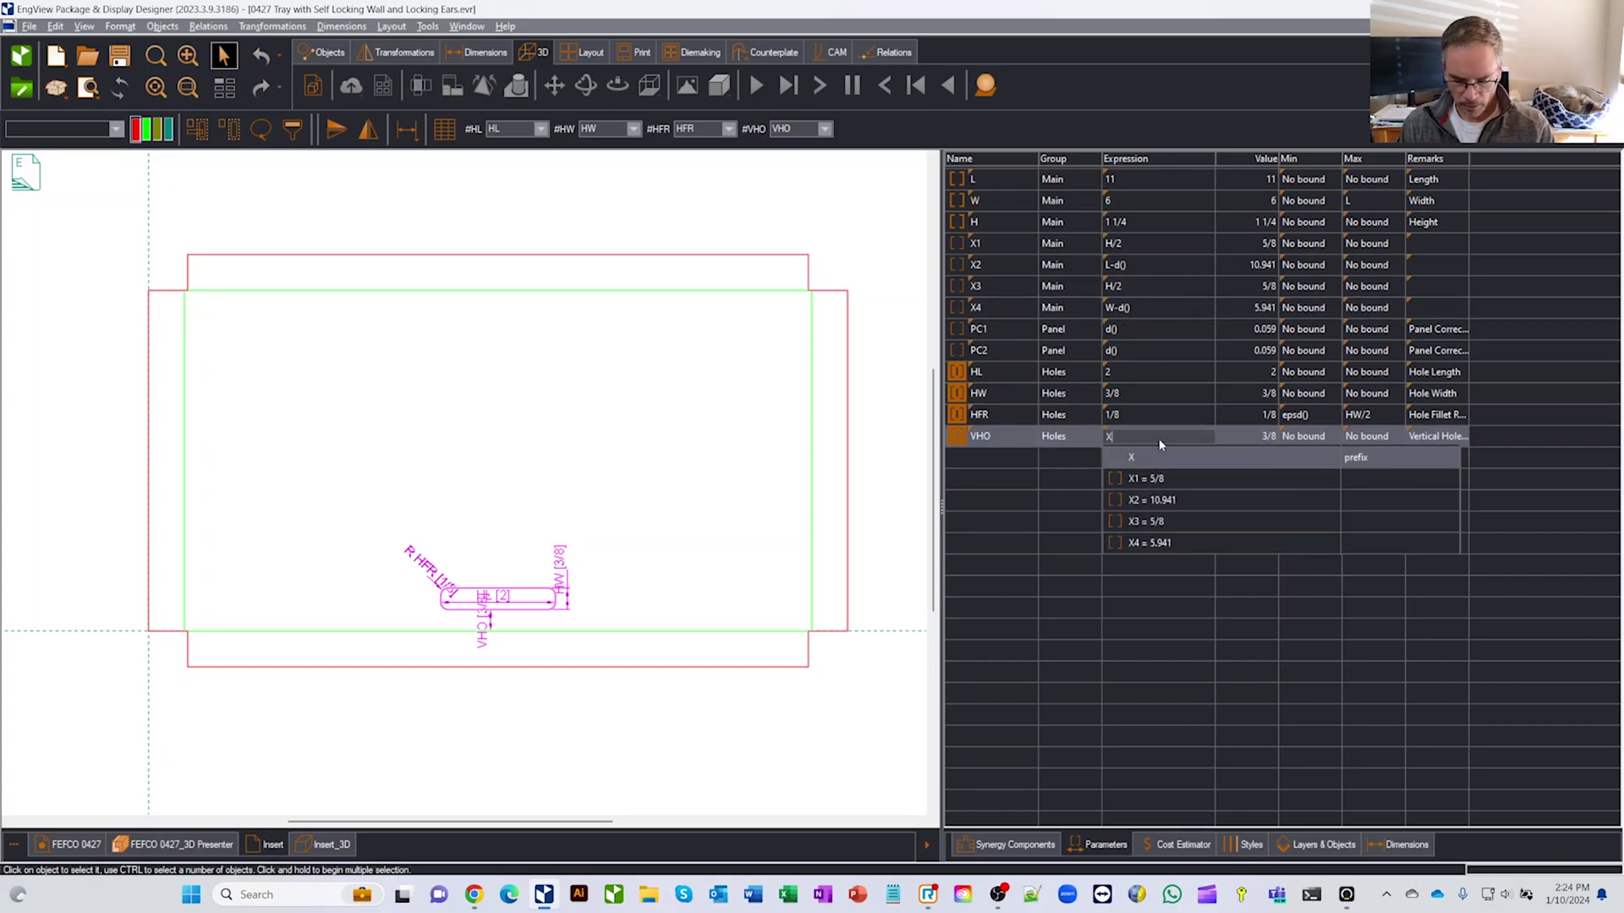
type("4")
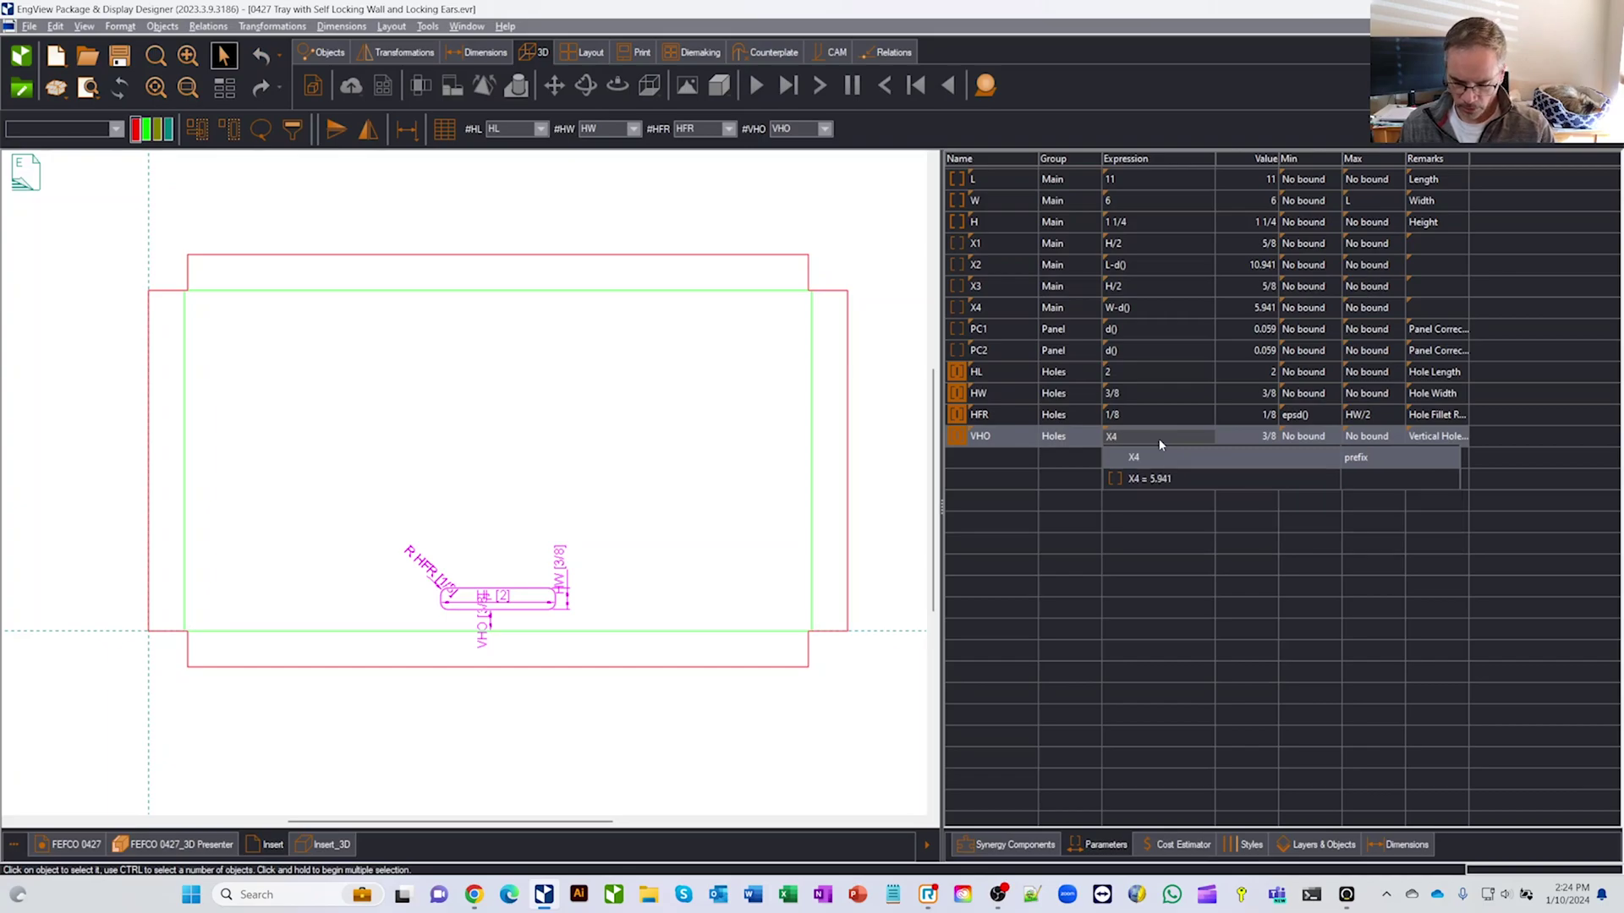
type("/2")
key("Return")
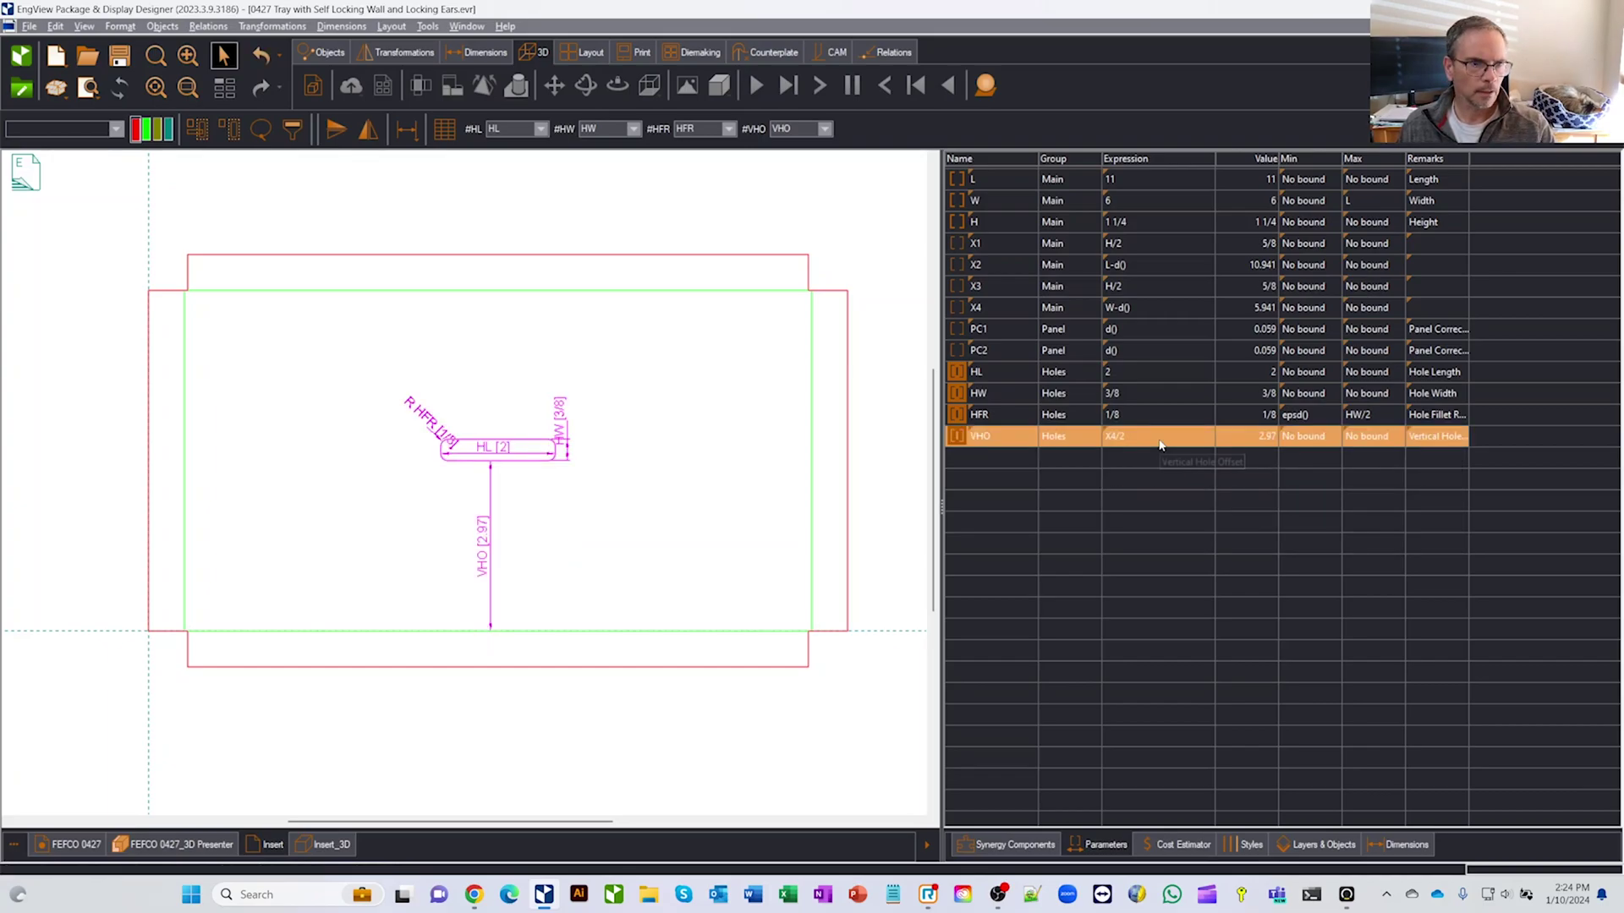
Set the hanging hole length HL to 4 and width HW to 2
double_click(1134, 389)
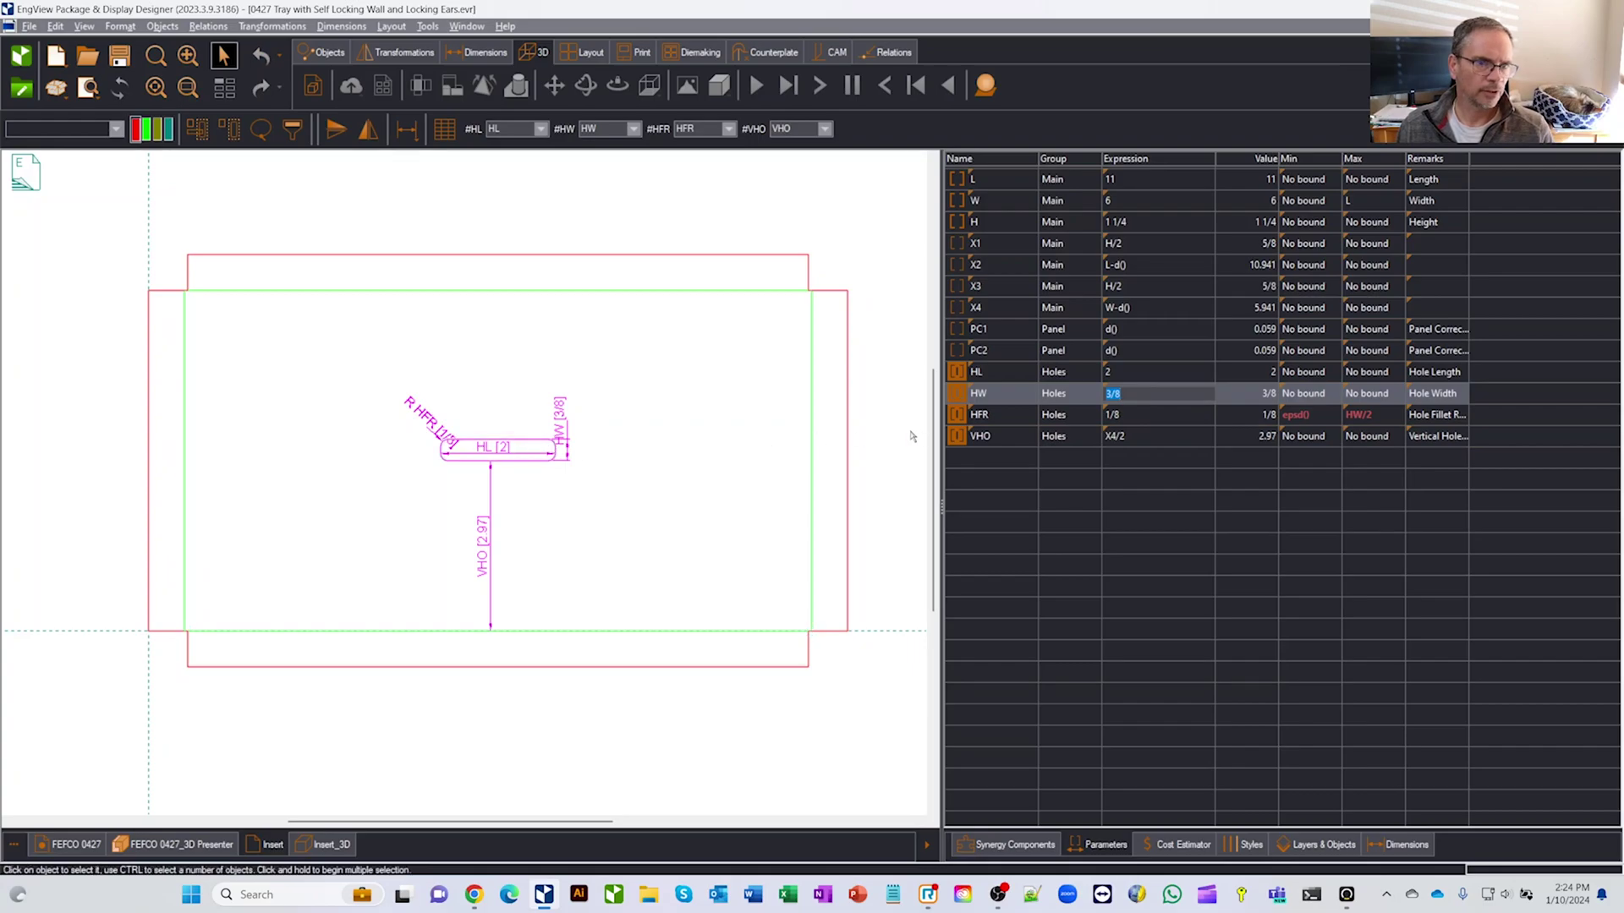
double_click(1134, 369)
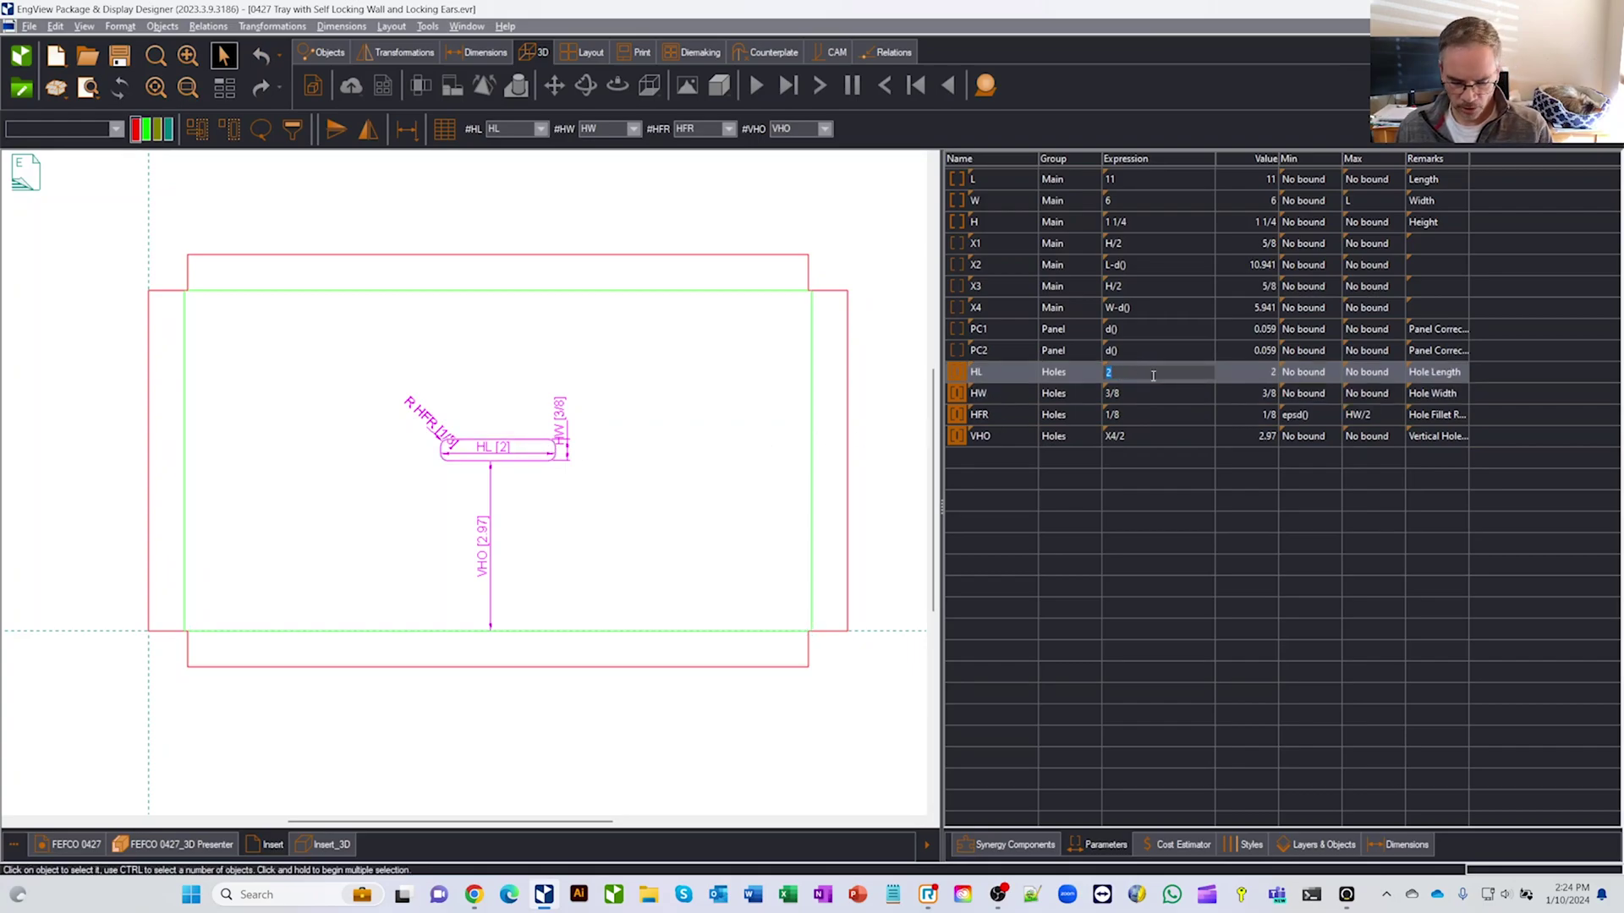
type("4")
key("Return")
double_click(1144, 393)
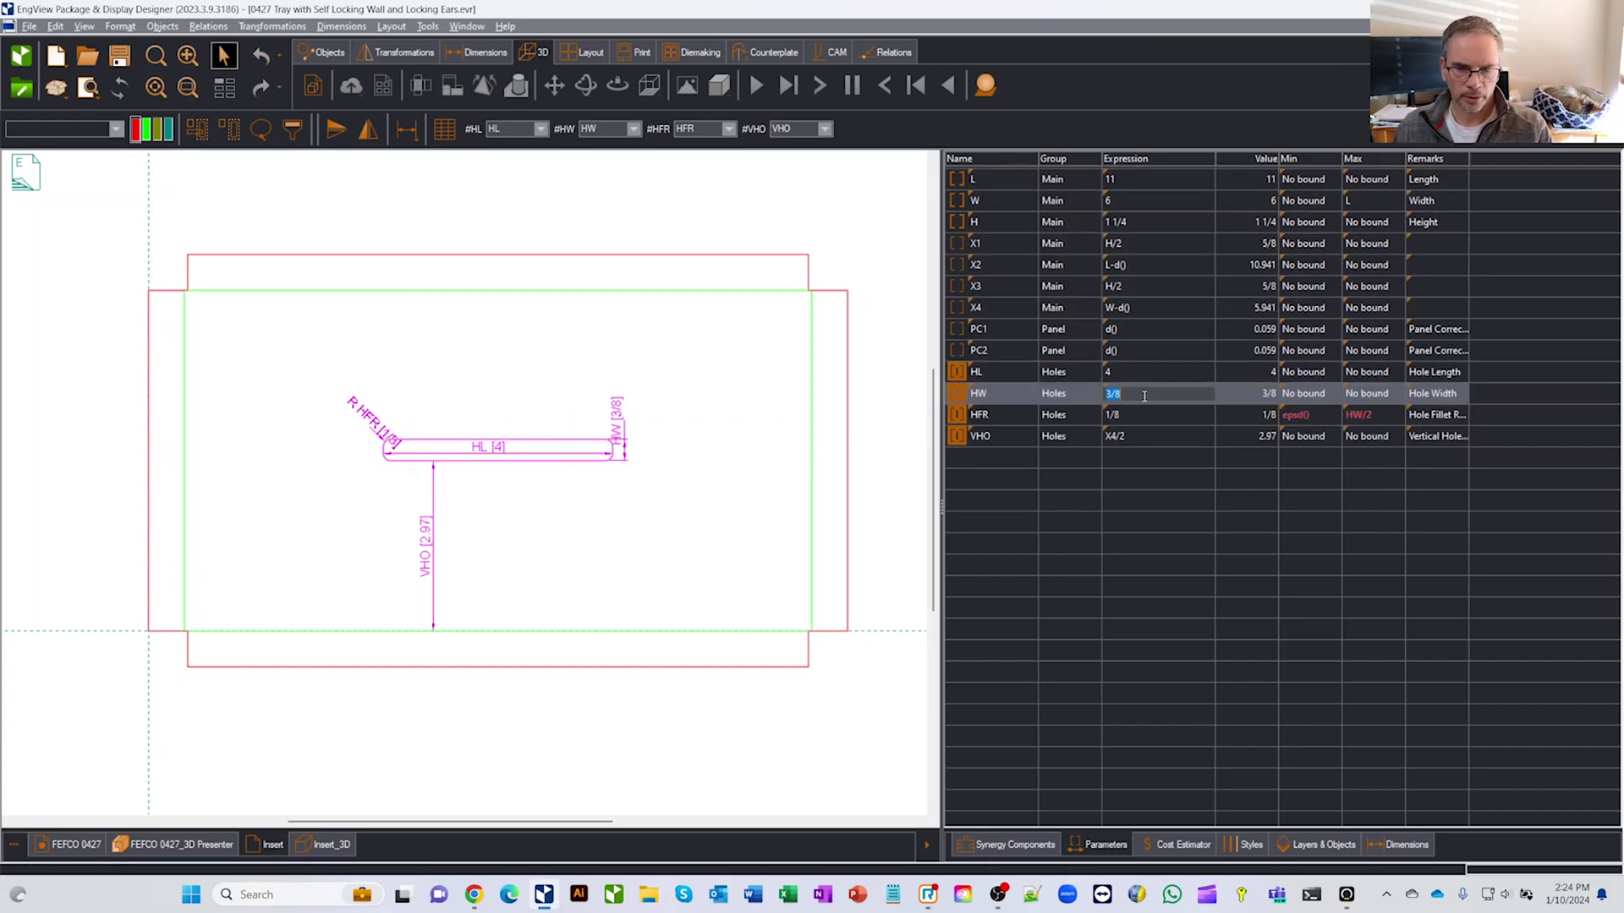
type("2")
key("Return")
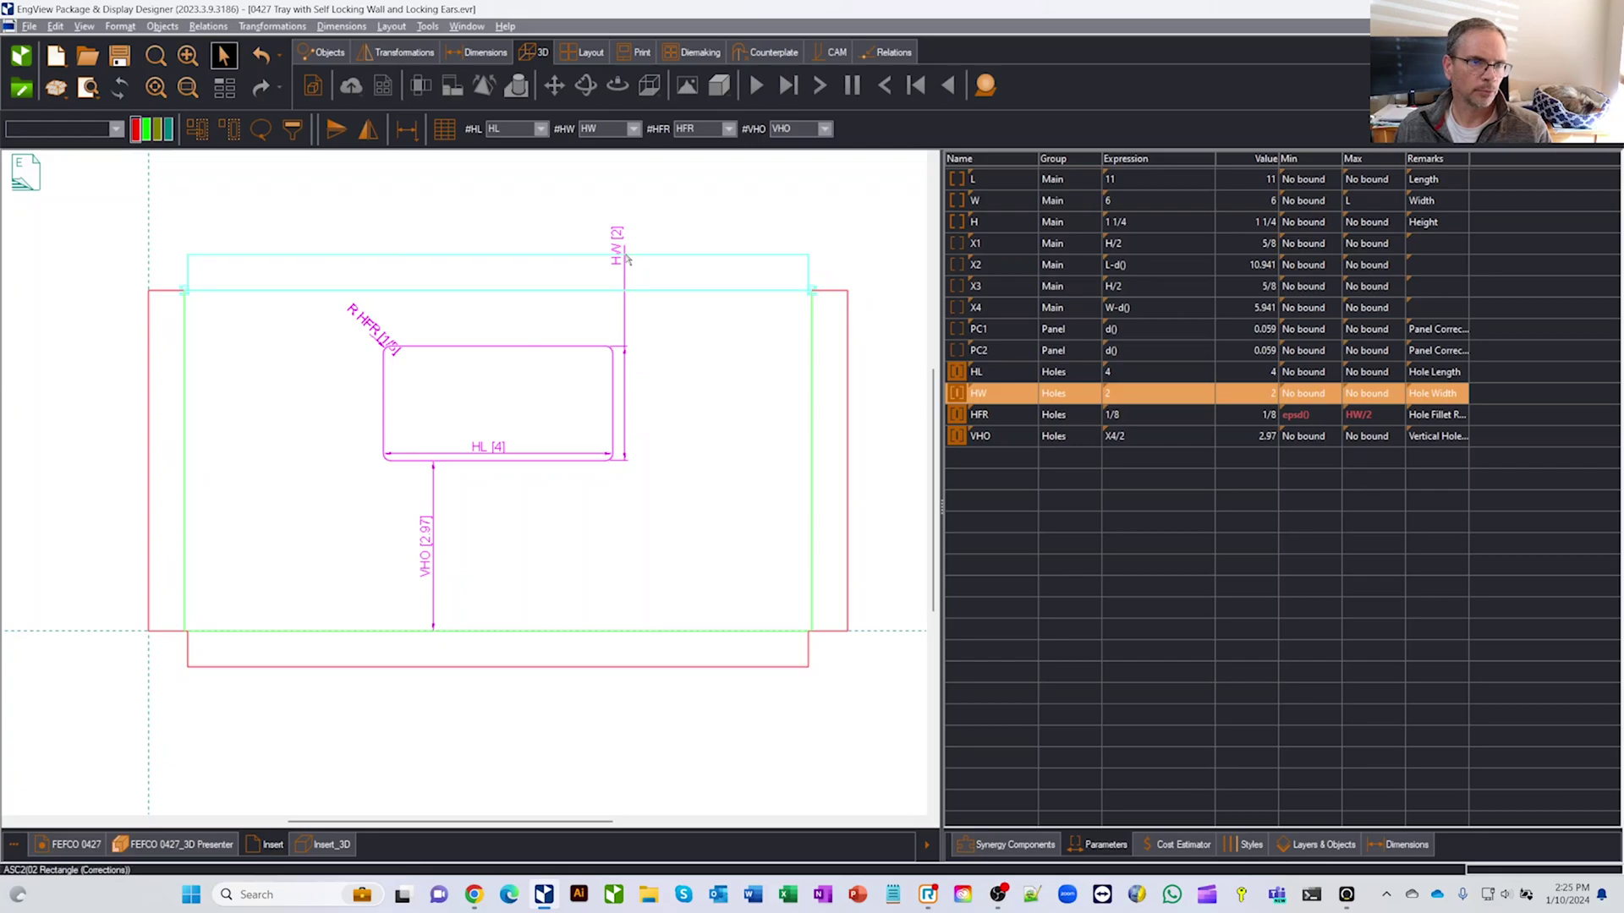
Change VHO to X4/2-(HW/2) so the hole sits vertically centred
left_click(1140, 433)
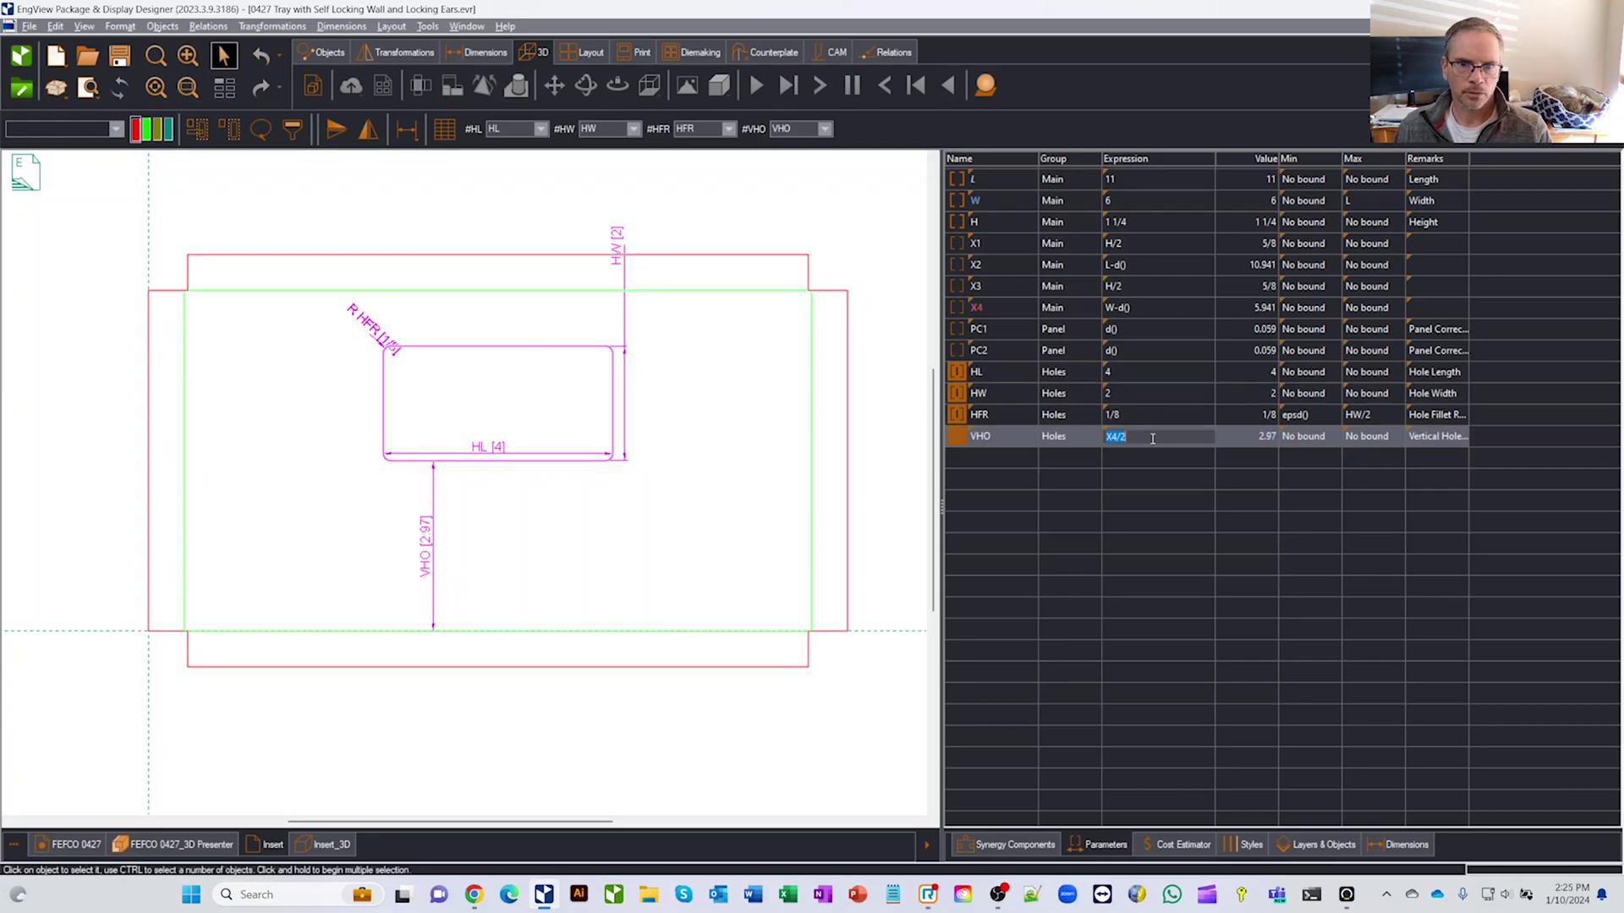
left_click(1152, 439)
type("-")
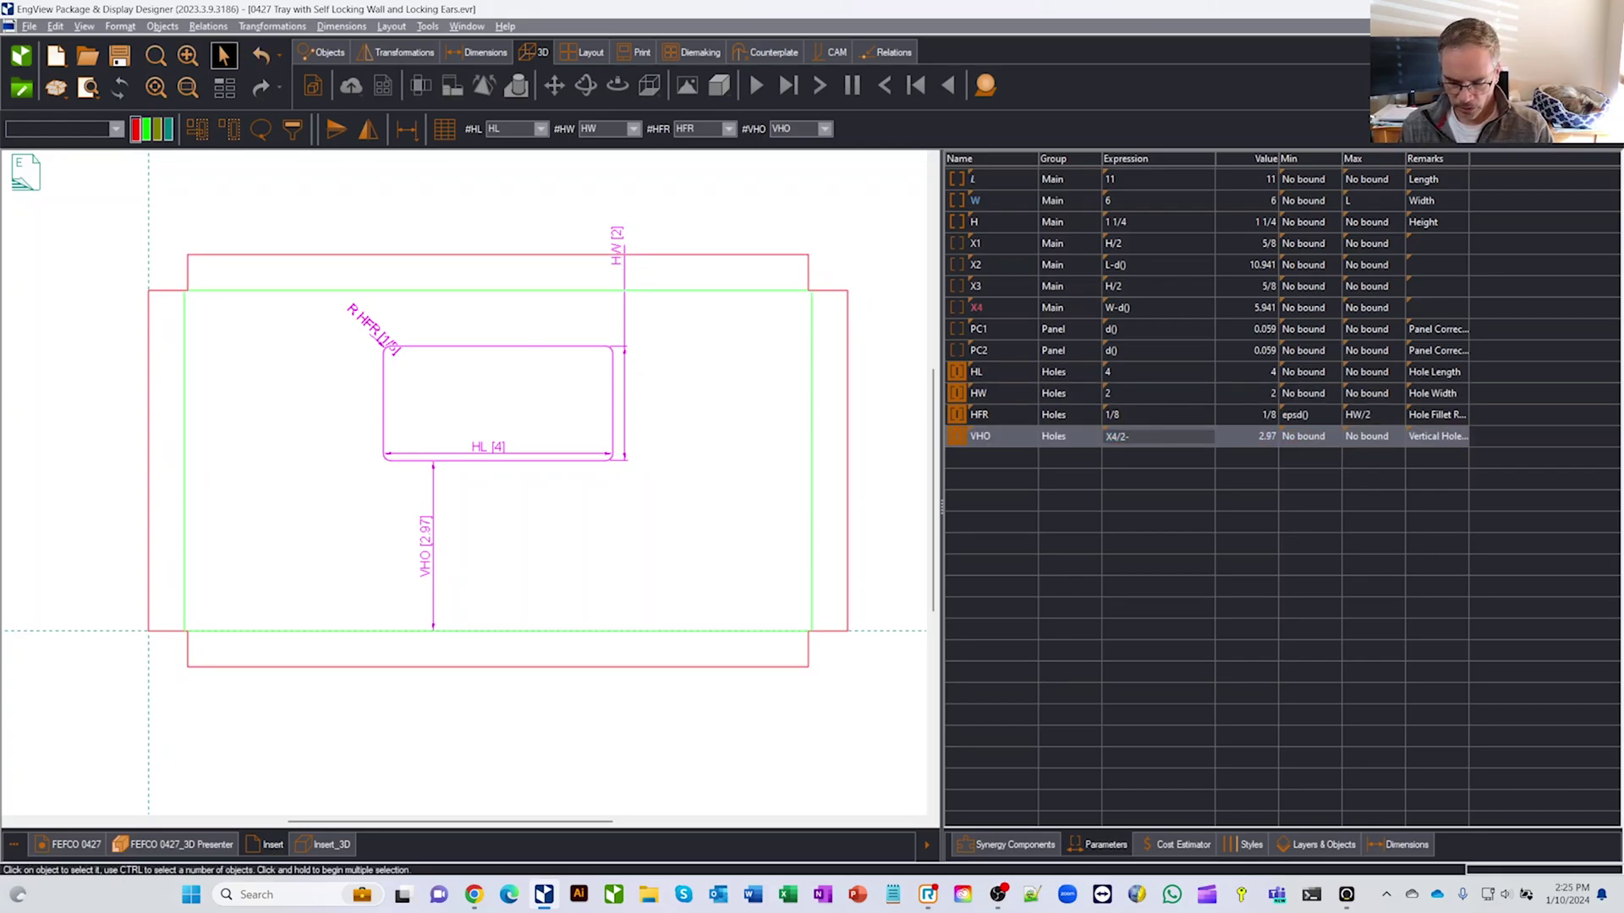
type("(HW")
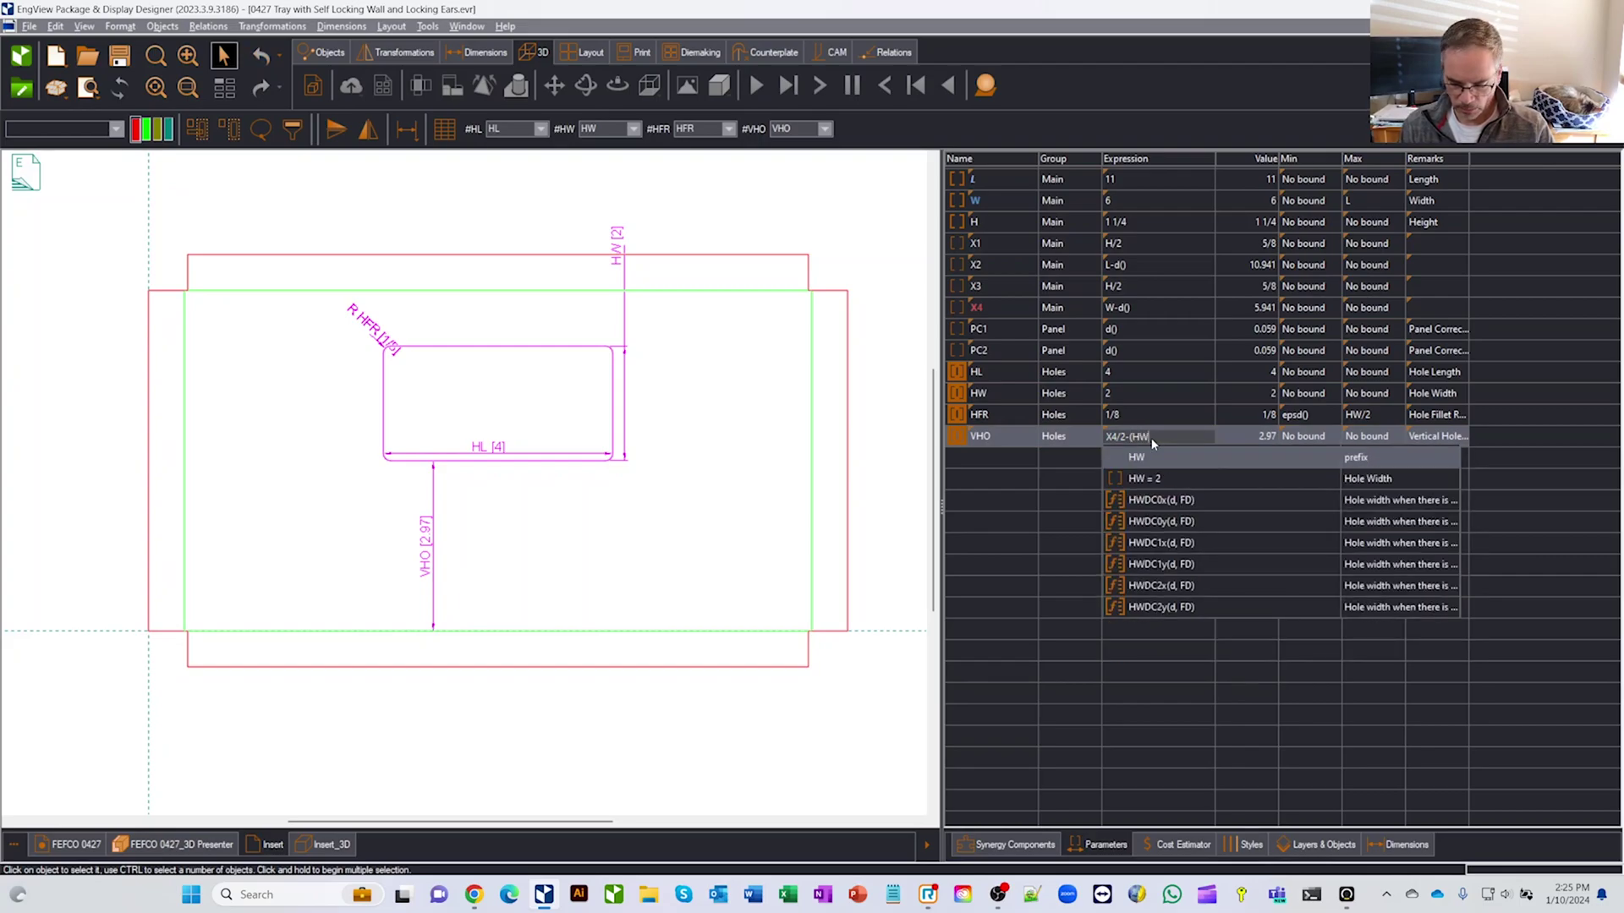
type("/2)")
key("Return")
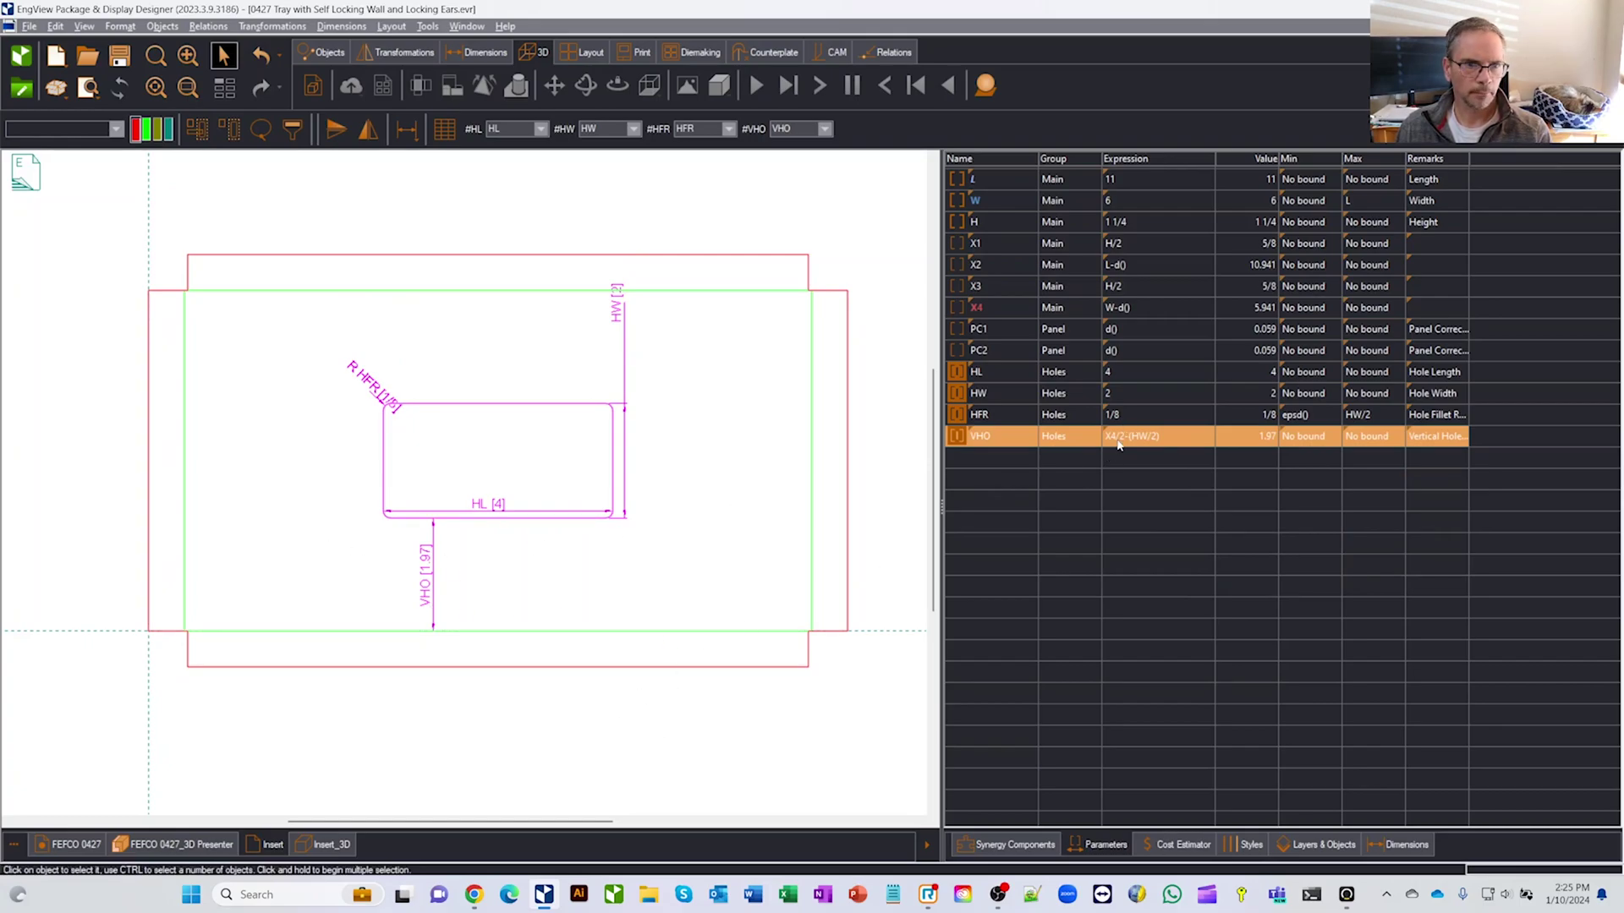
left_click(448, 767)
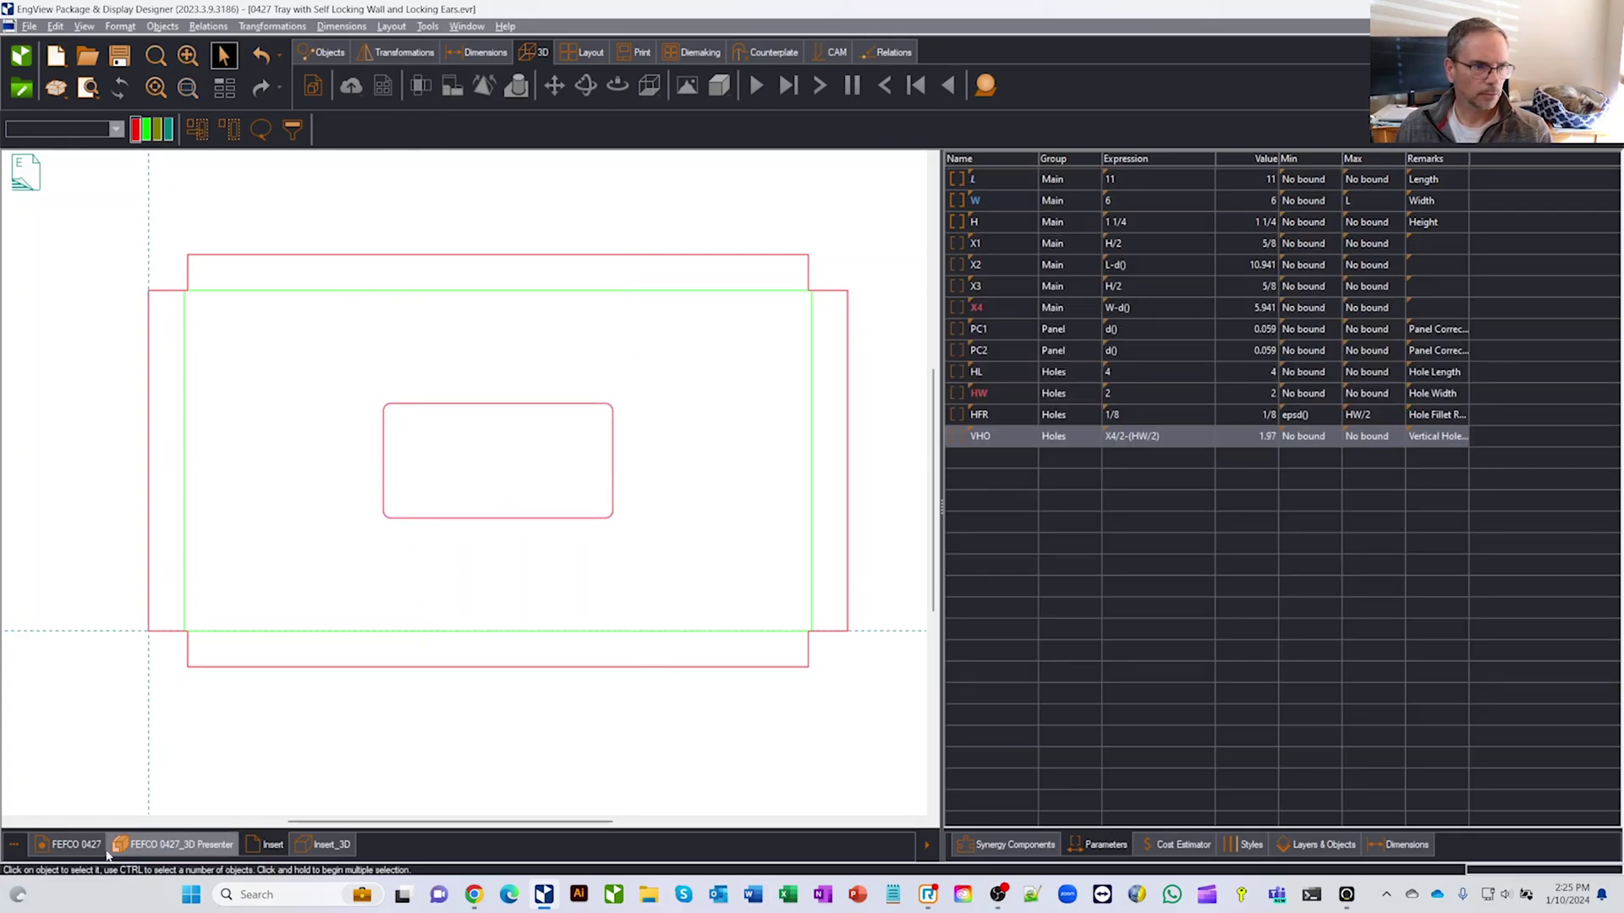
left_click(180, 844)
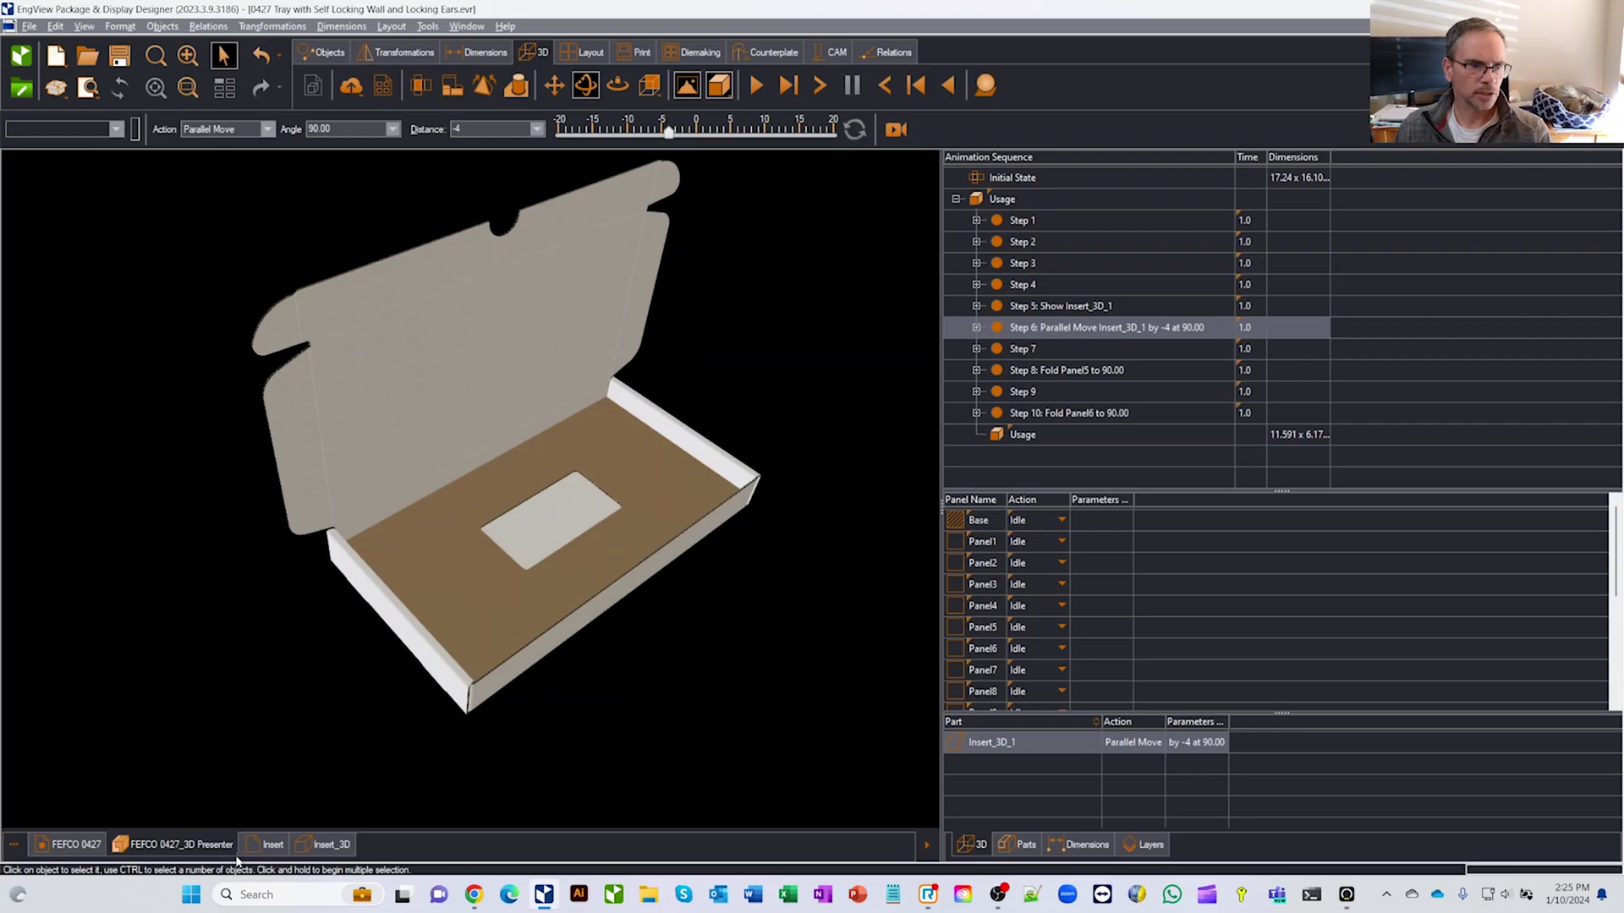
left_click(267, 844)
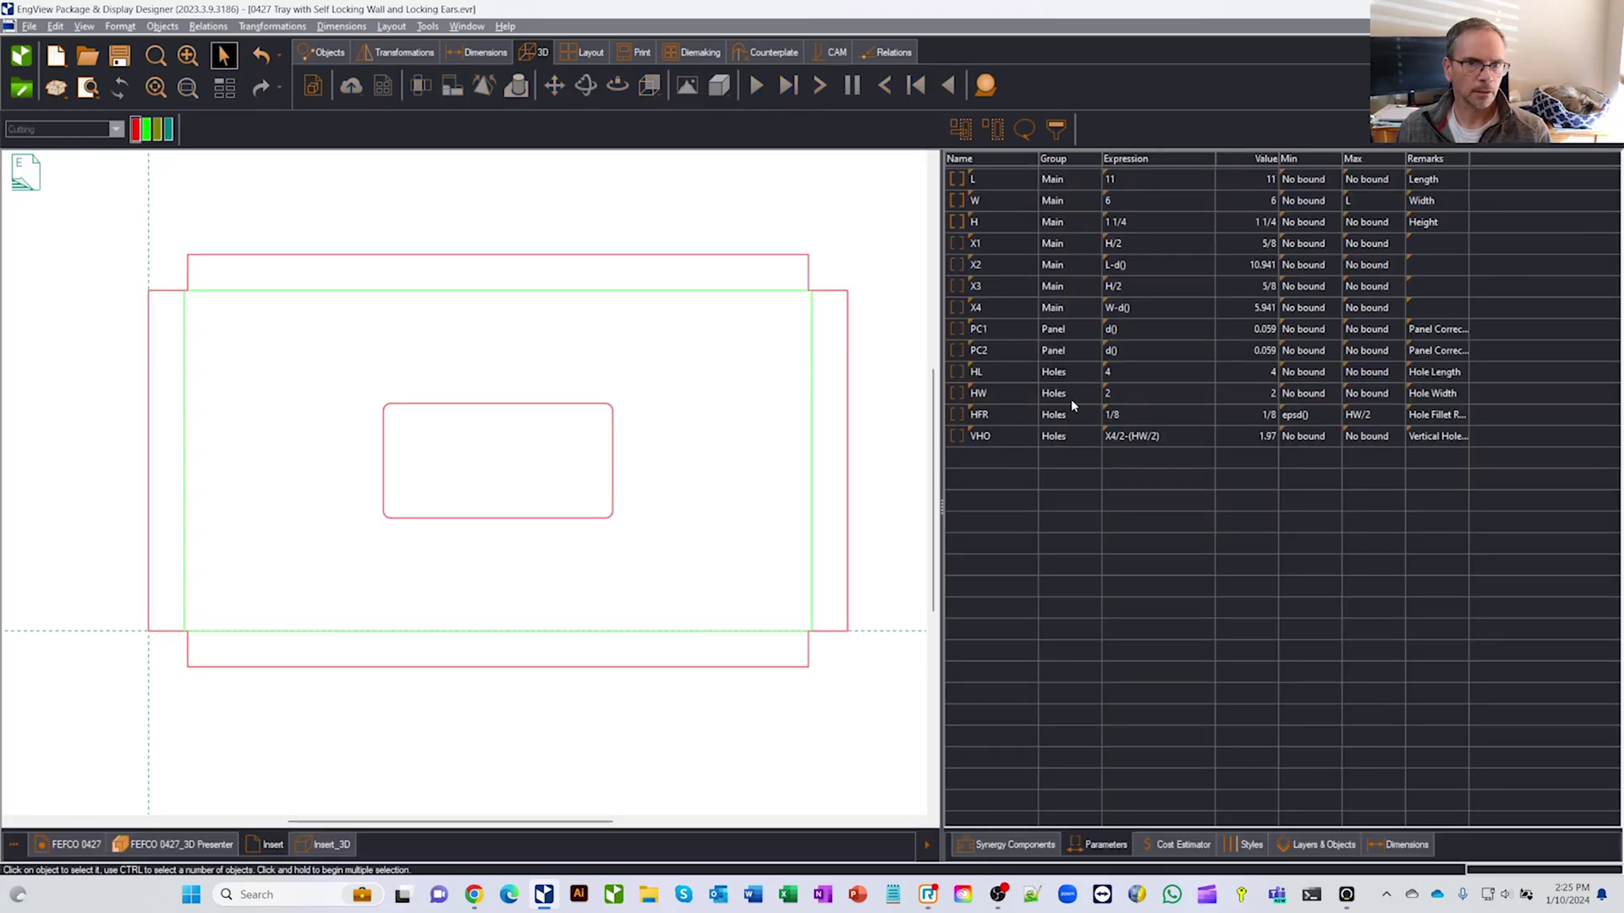
Set box length L to 7 and width W to 4, then view the 3D Presenter
double_click(1144, 181)
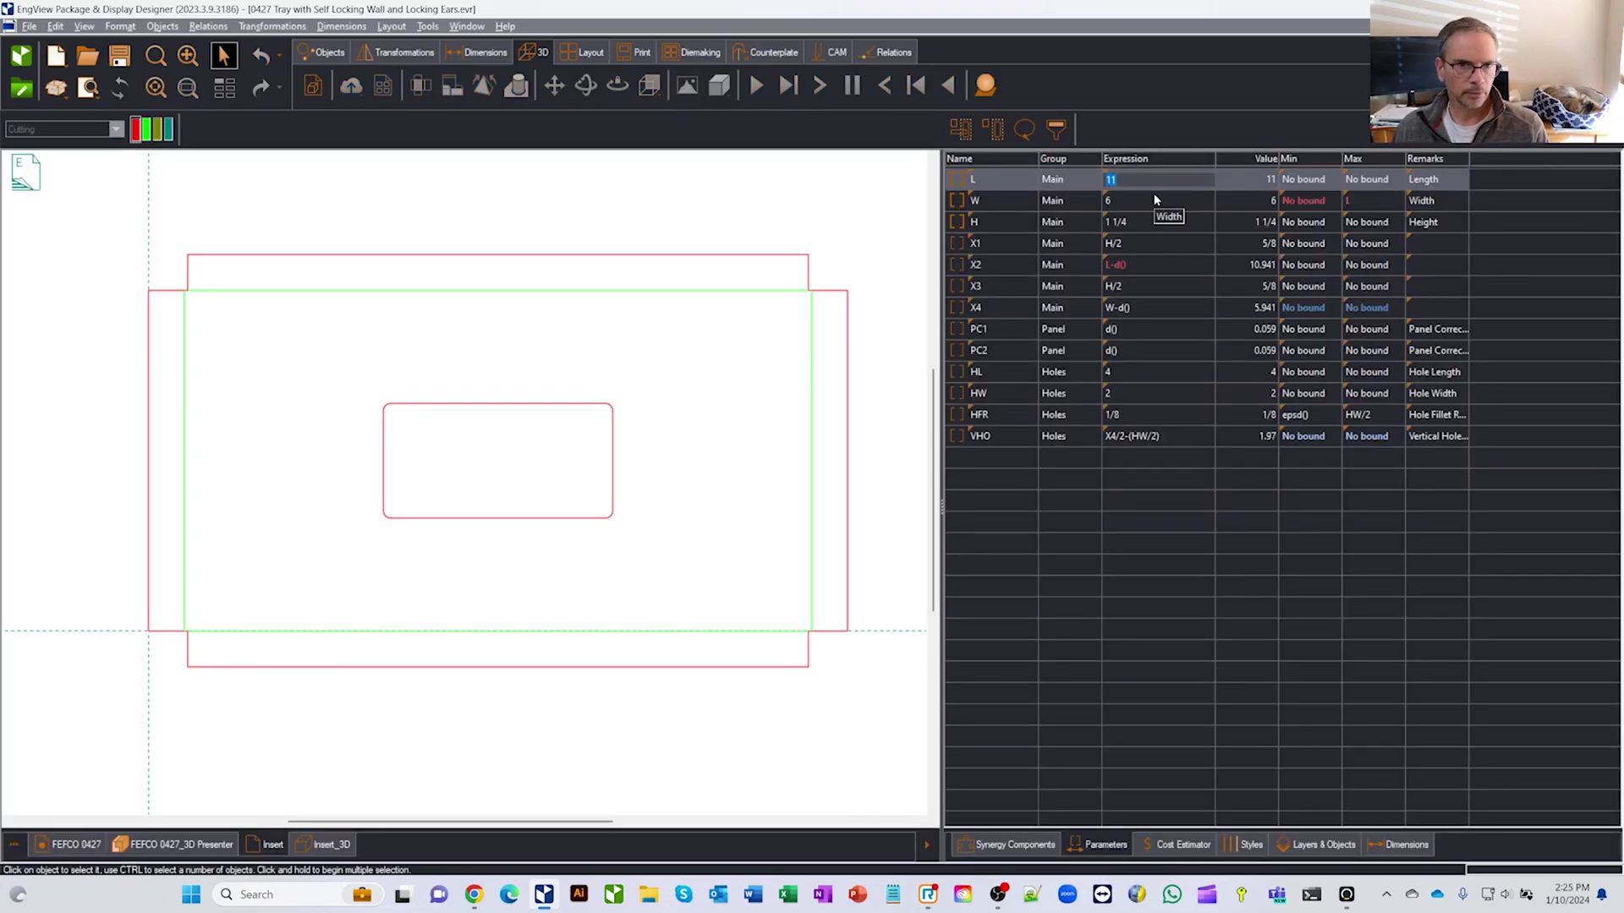
type("7")
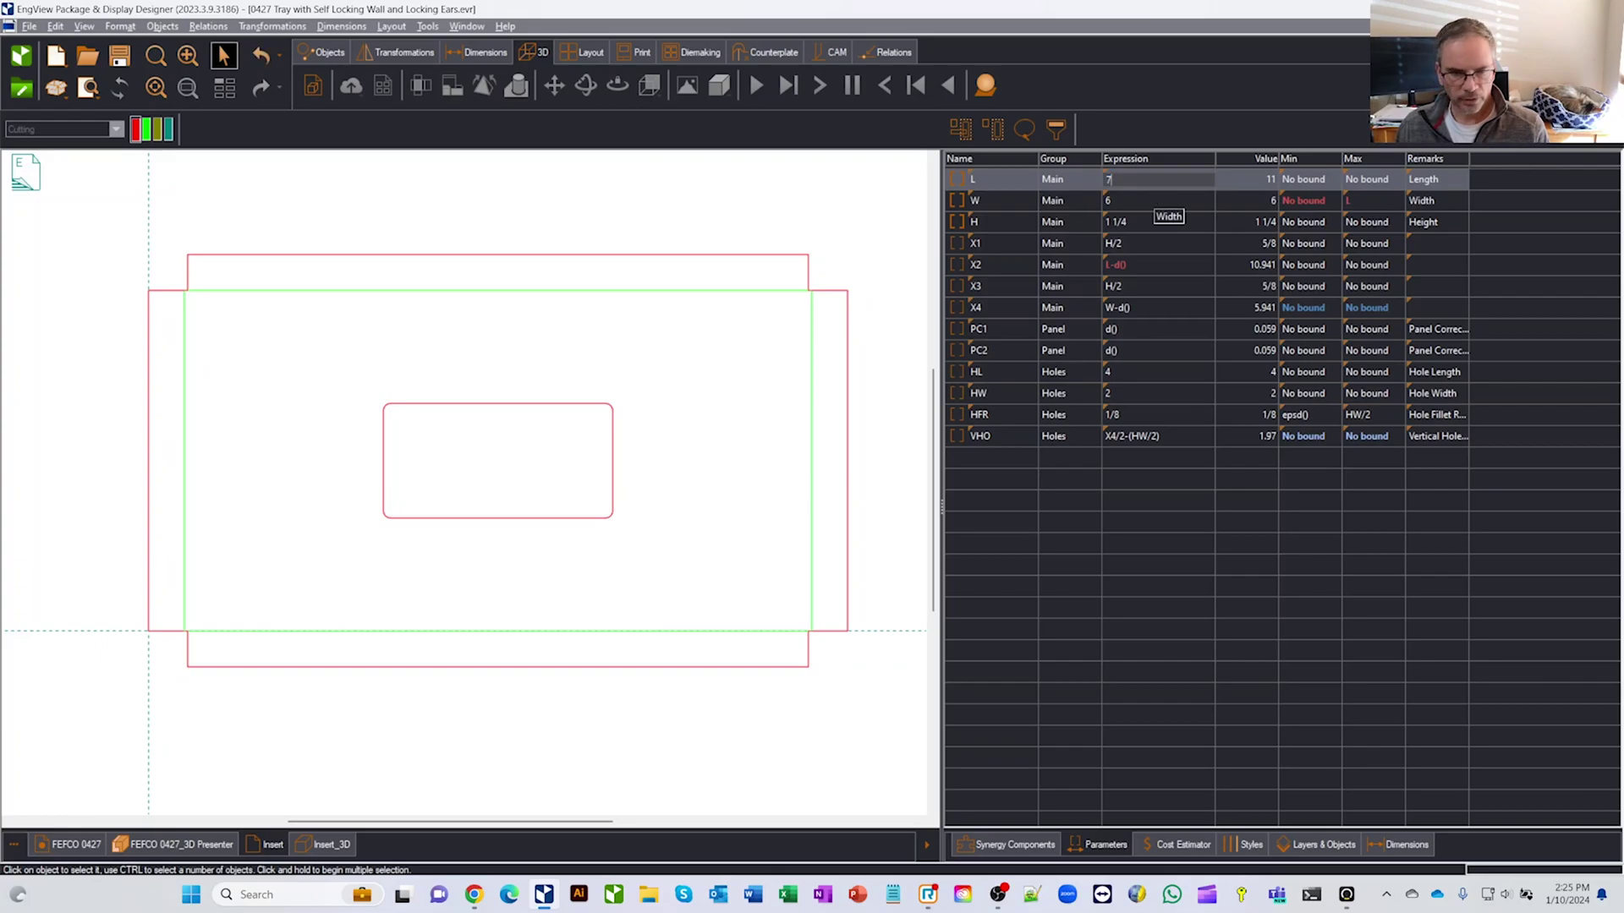
key("Tab")
double_click(1137, 203)
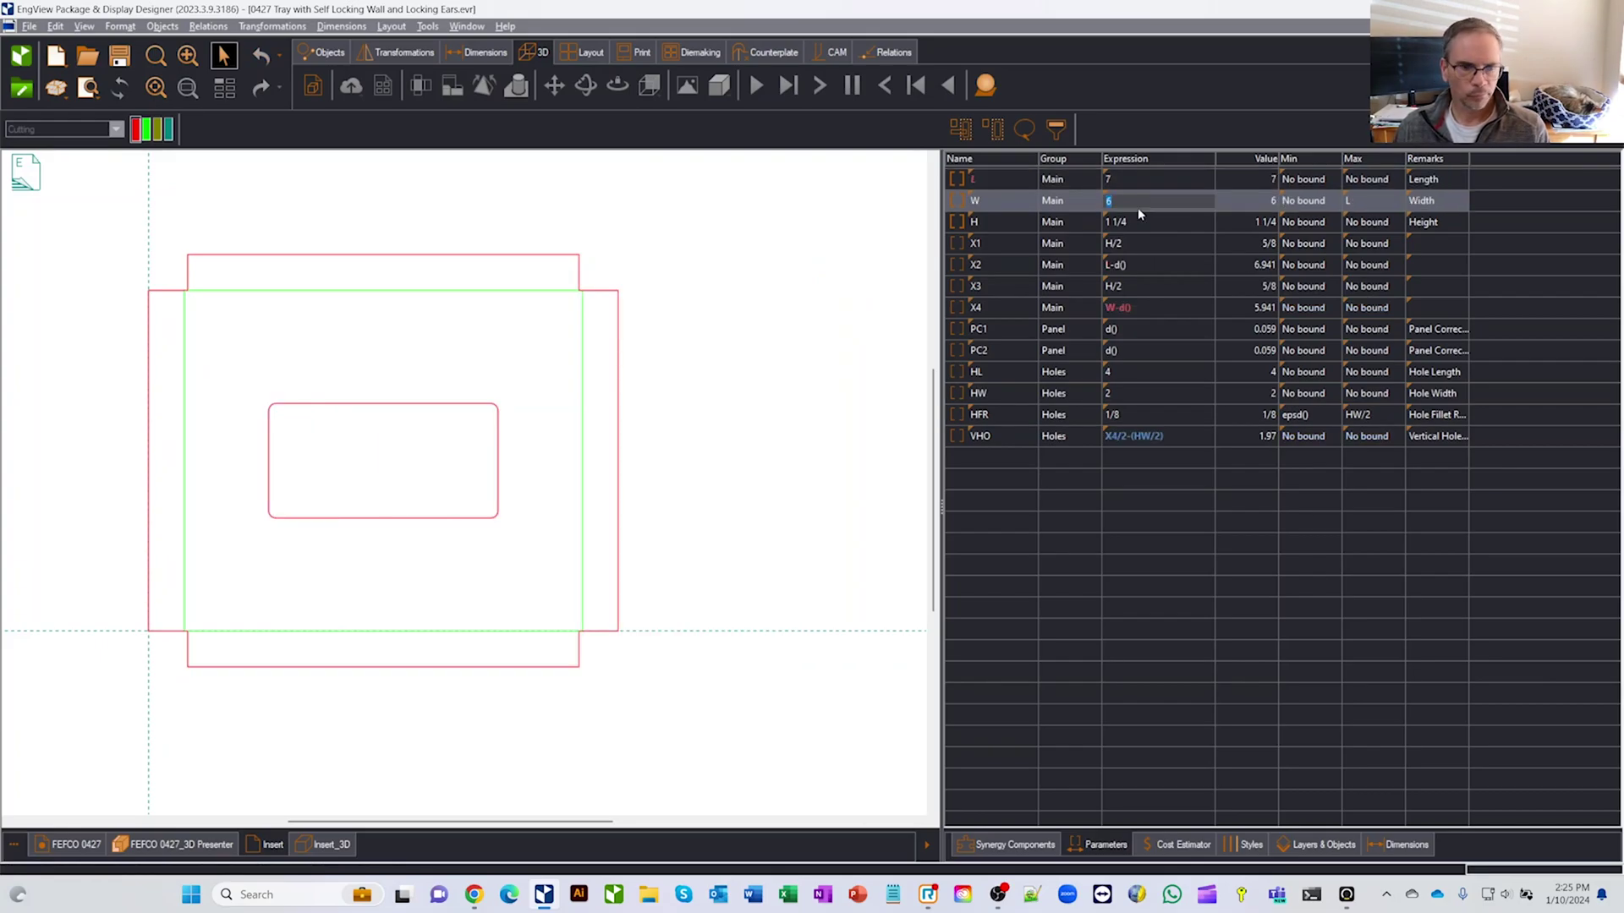
key("Tab")
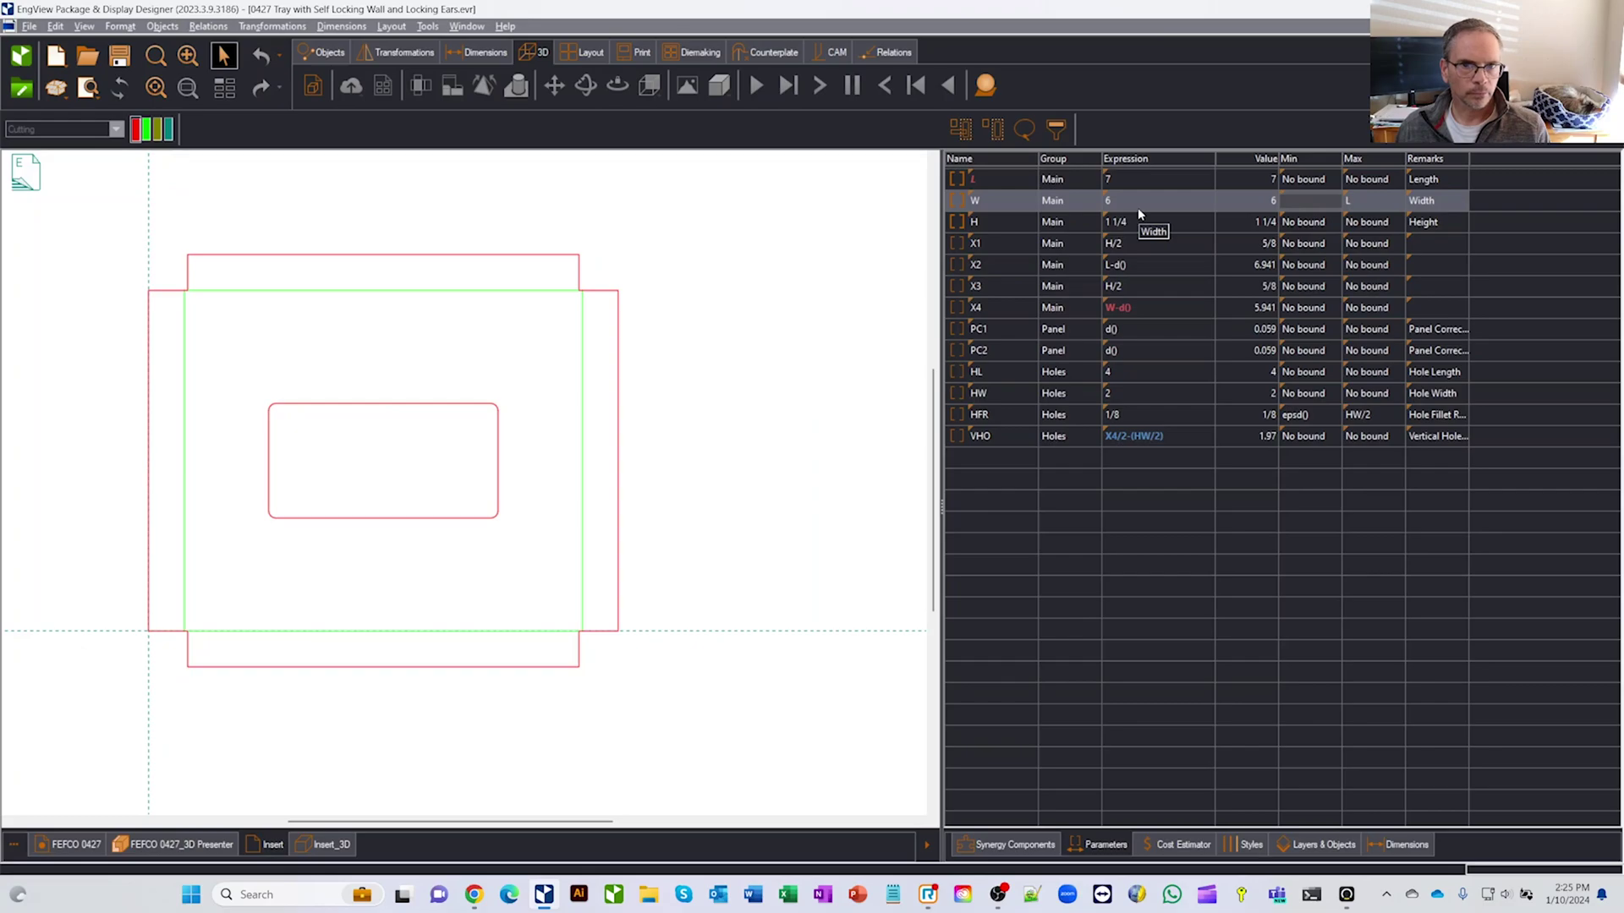
left_click(1194, 202)
type("5")
key("Return")
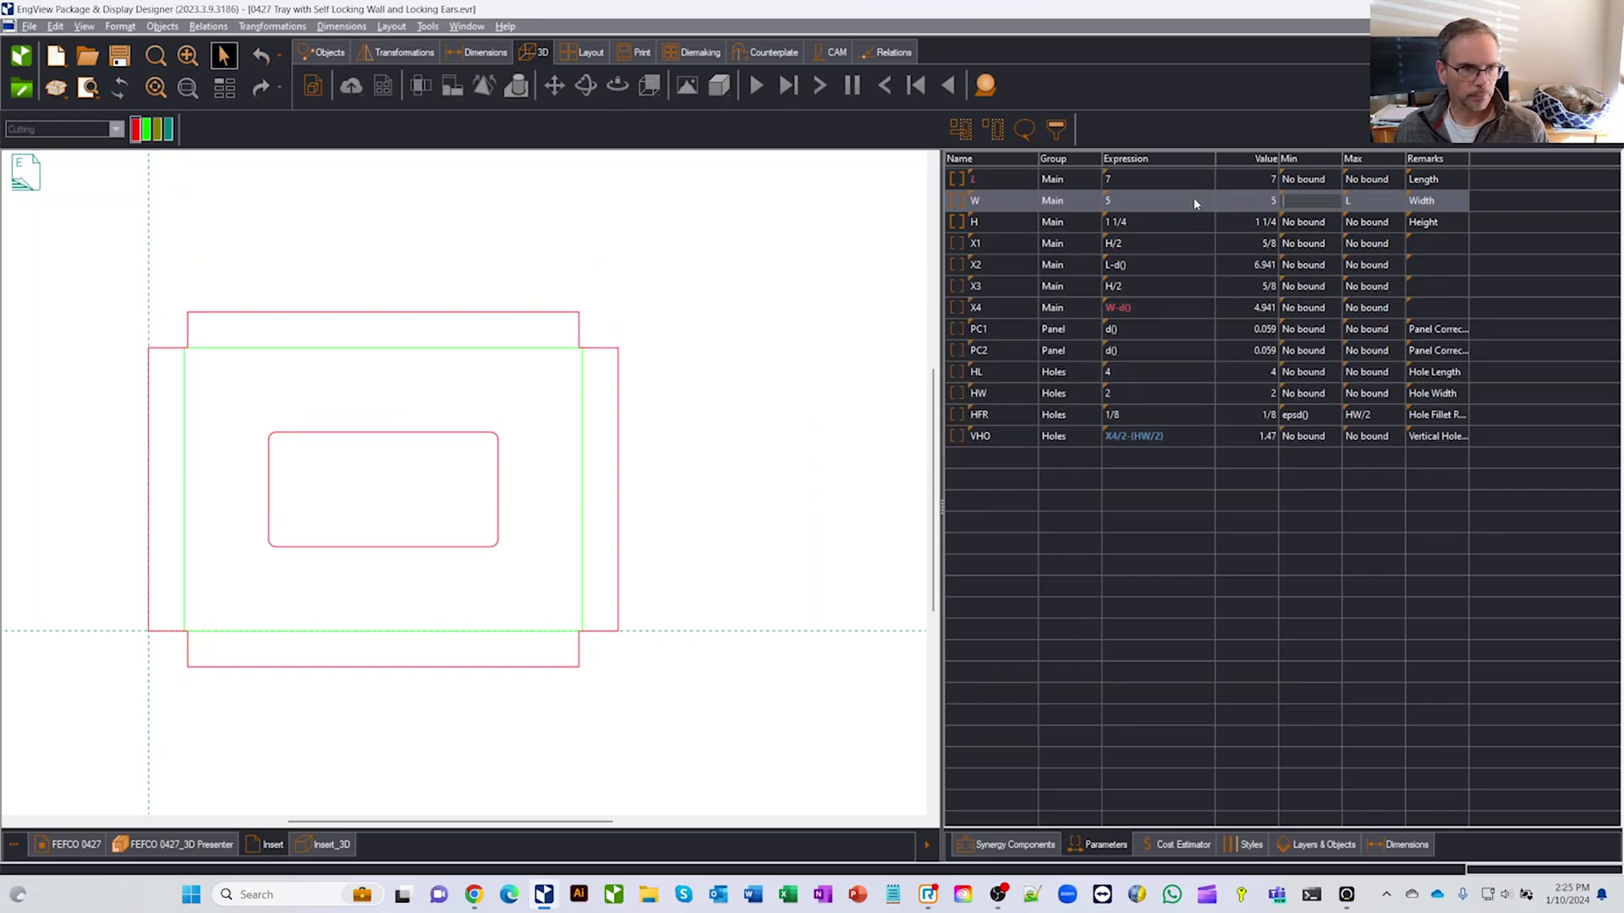
type("4")
key("Tab")
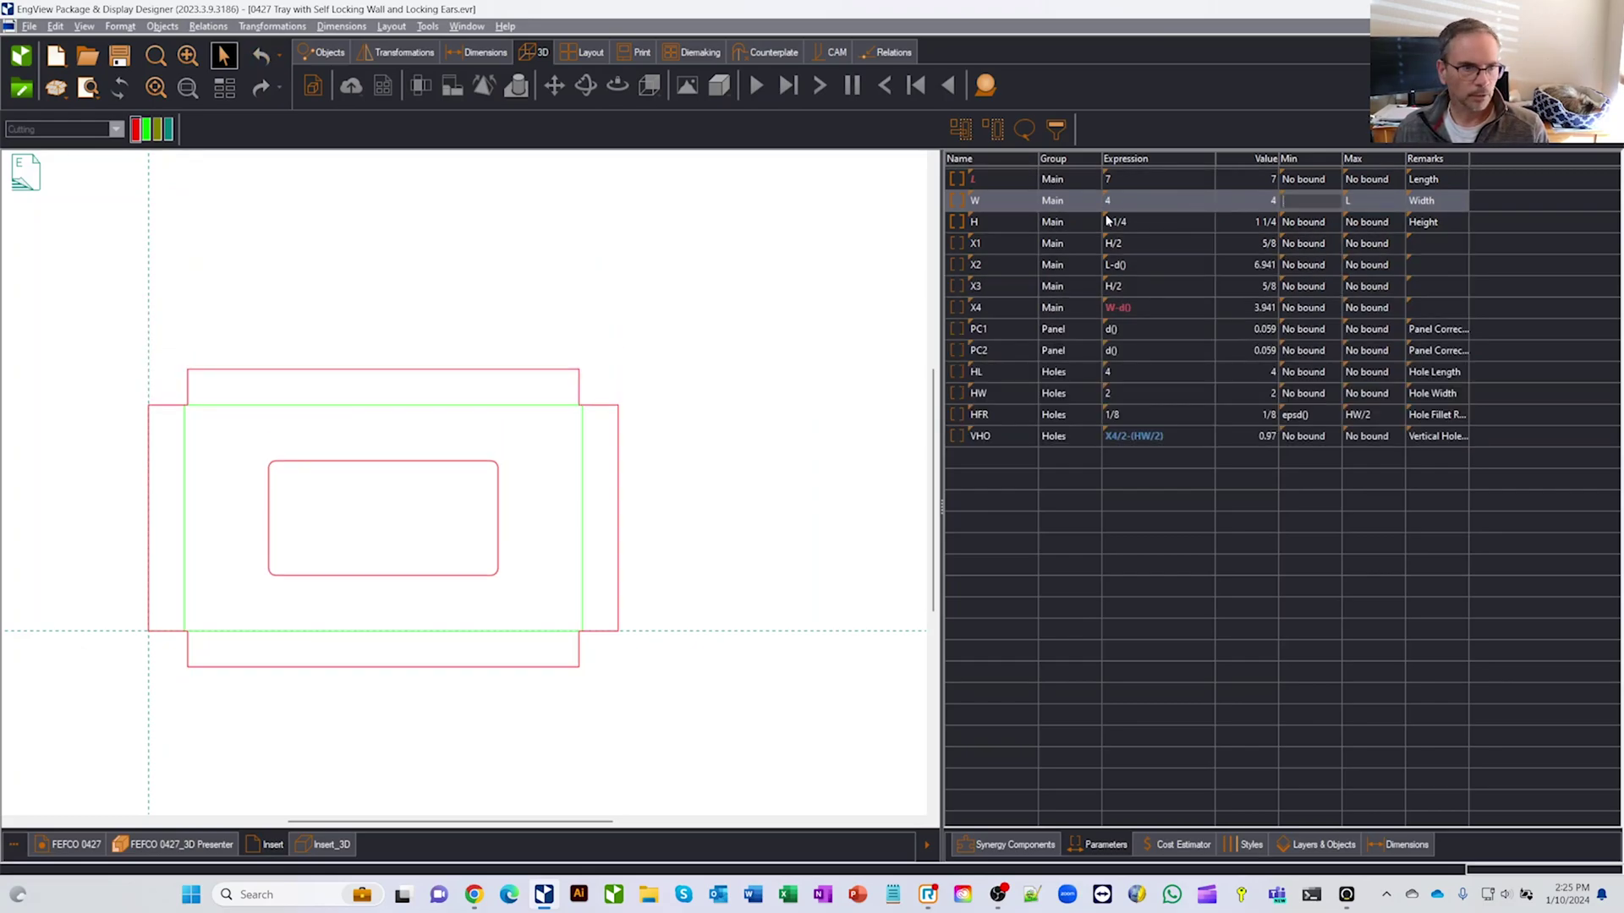
left_click(174, 844)
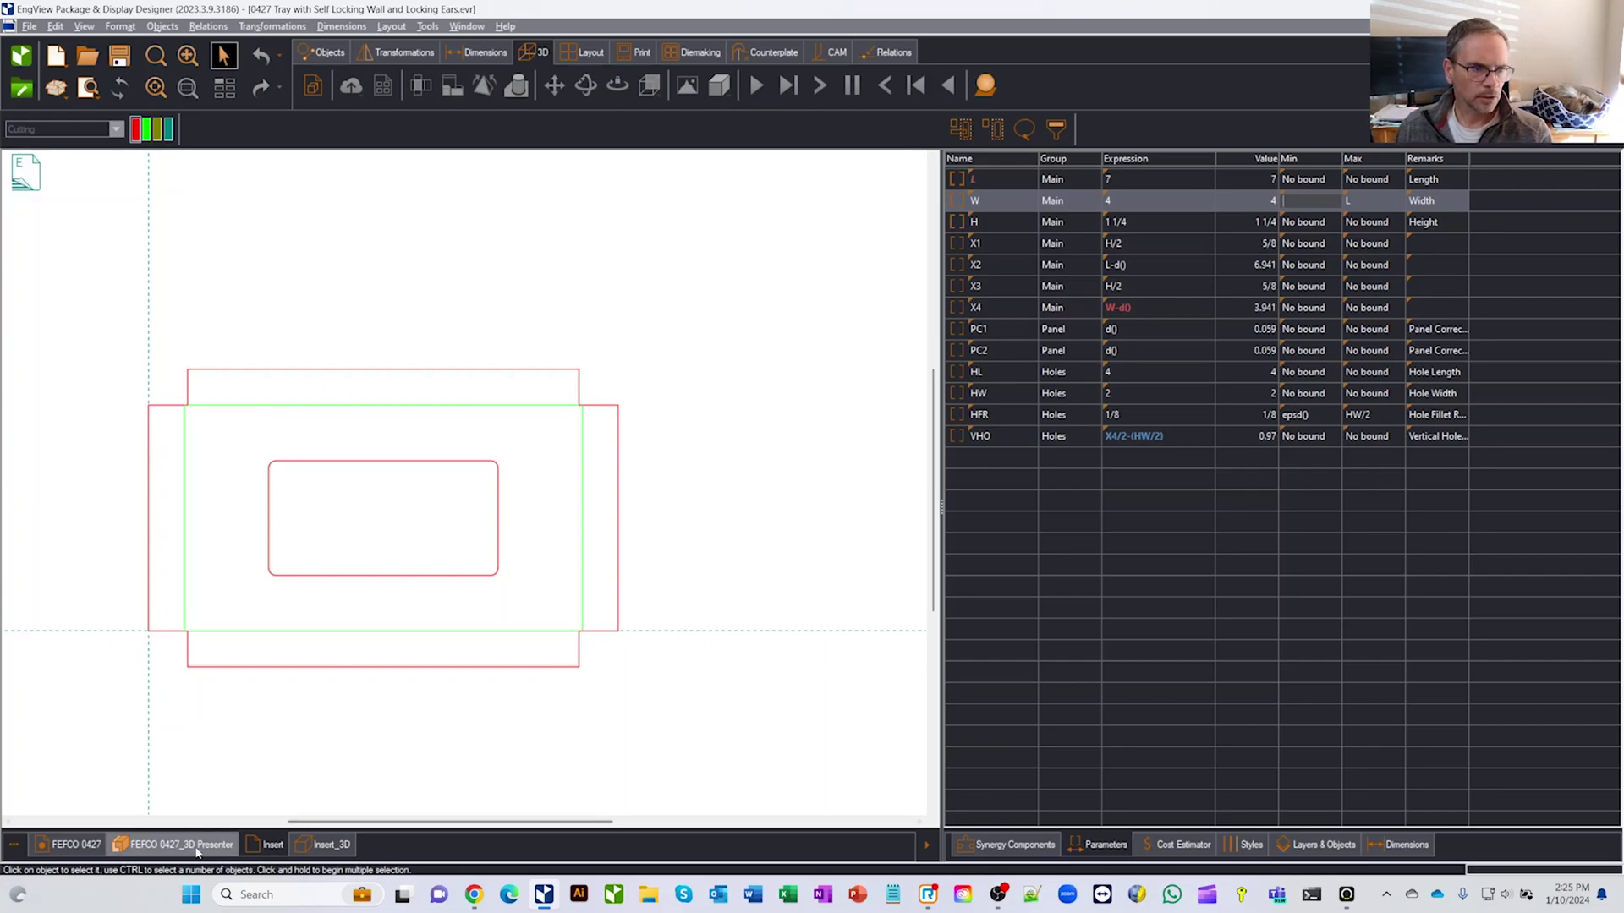
Refresh the 3D tray at its new size and compare it with the Inset drawing
left_click(119, 87)
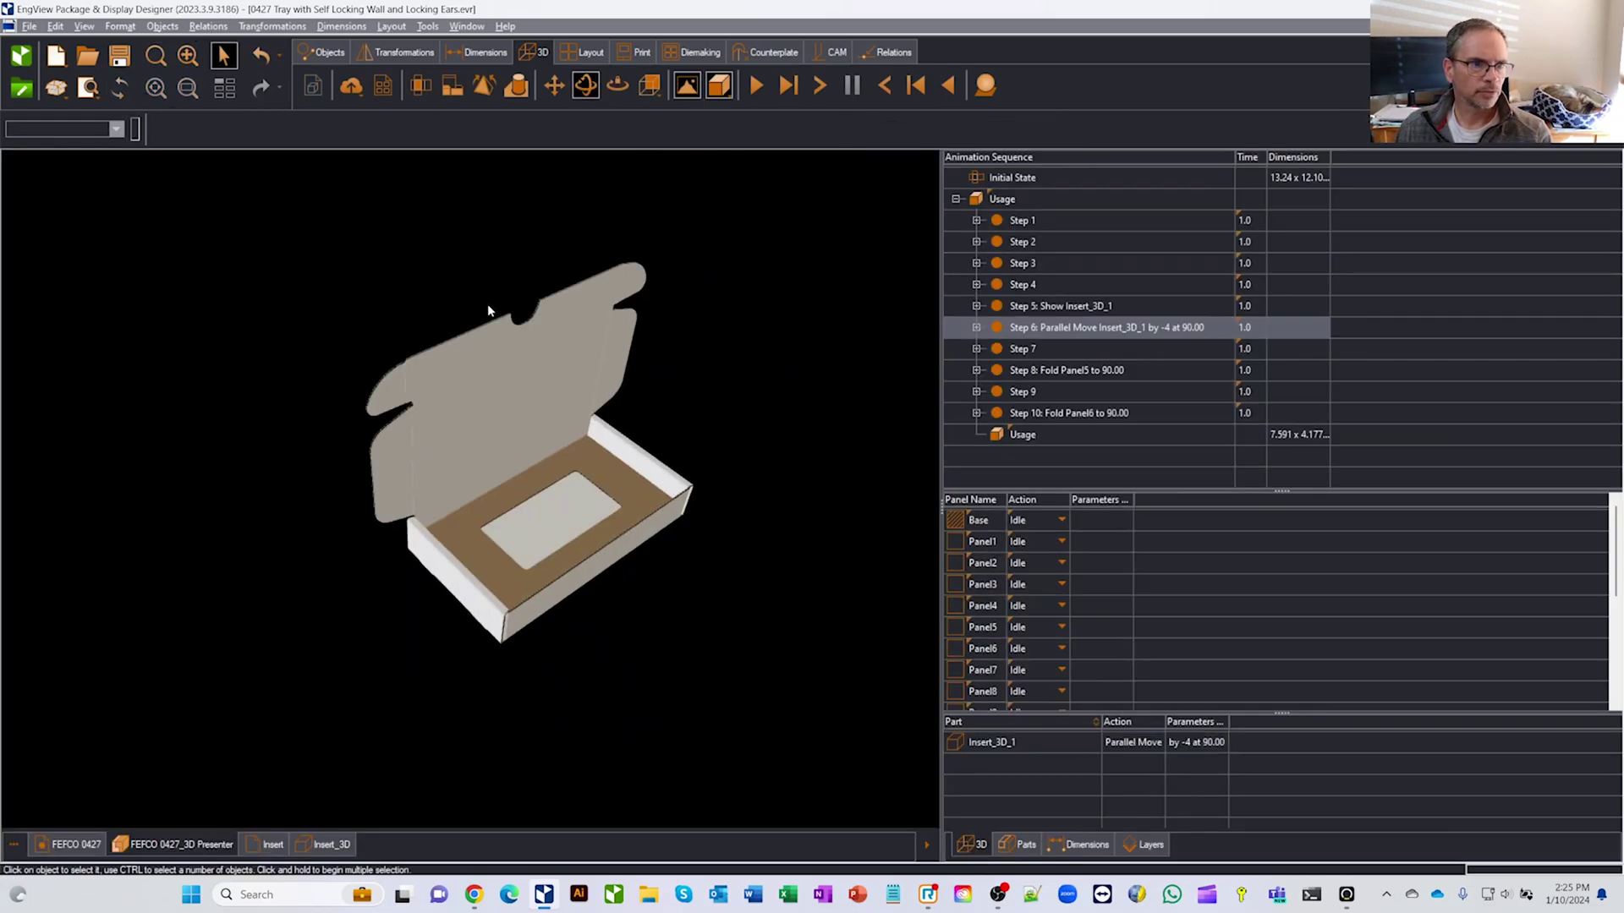
left_click_drag(496, 316, 700, 479)
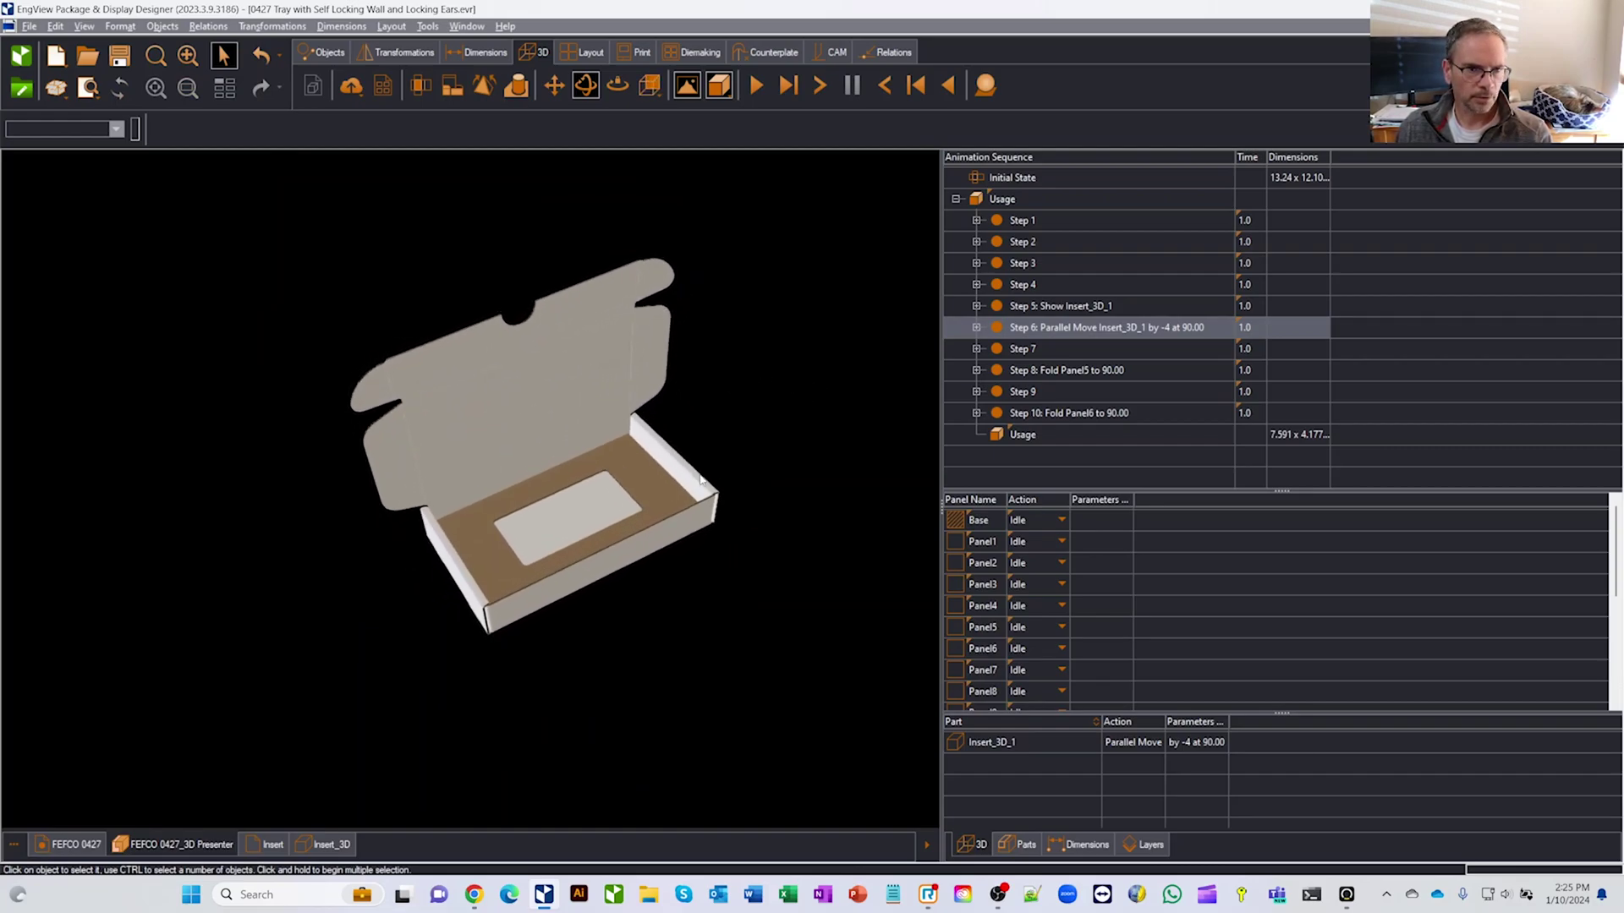
left_click(273, 844)
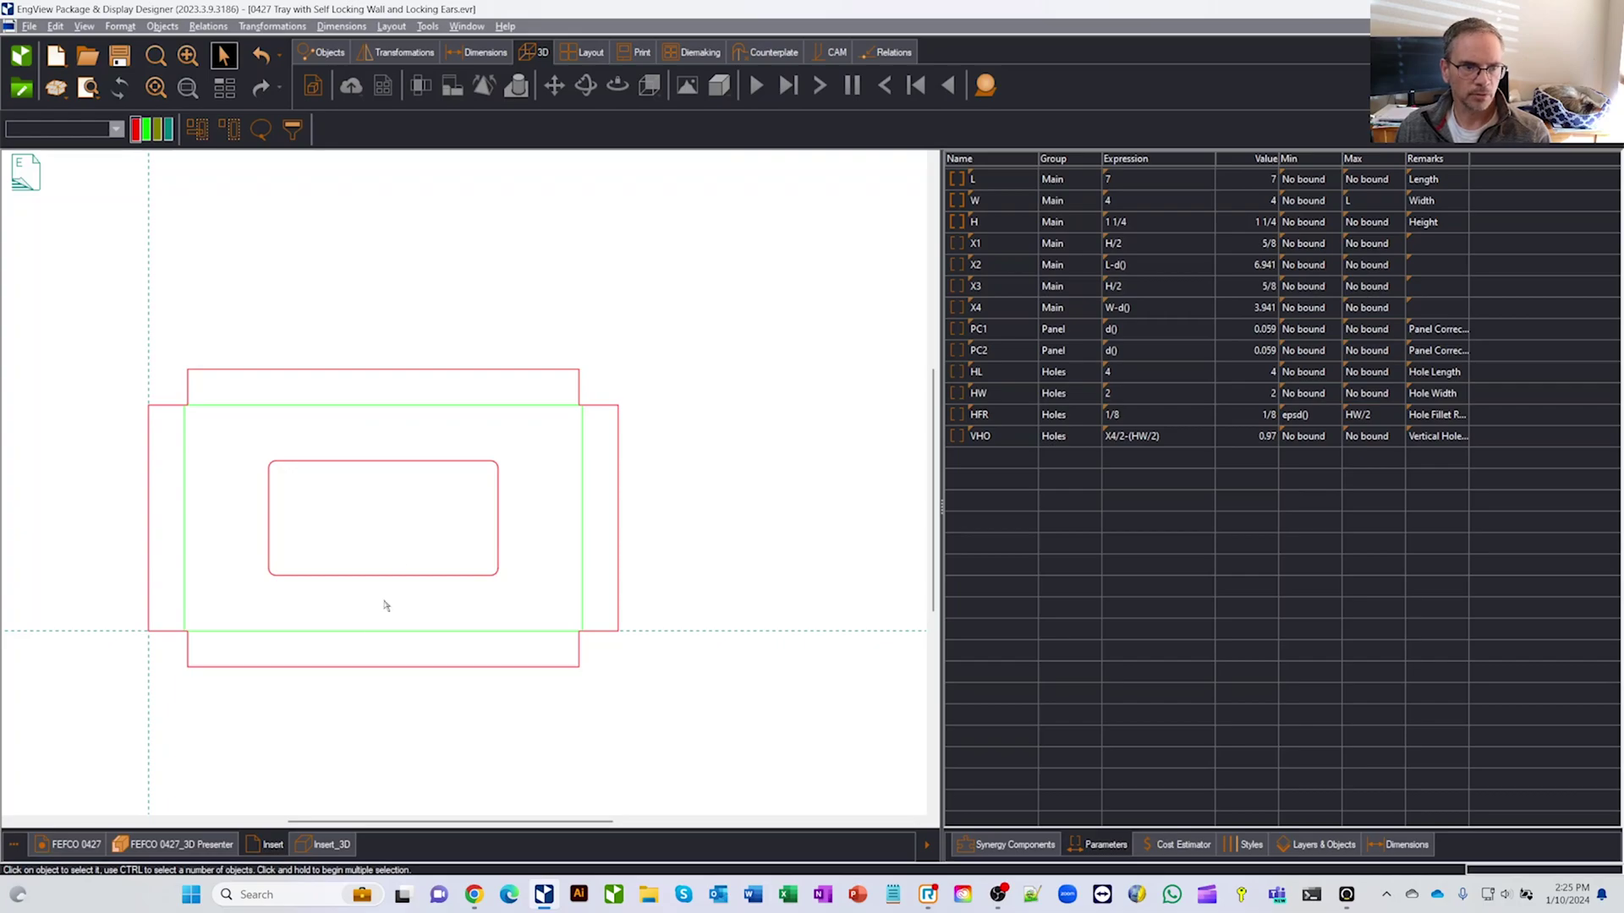
left_click(173, 844)
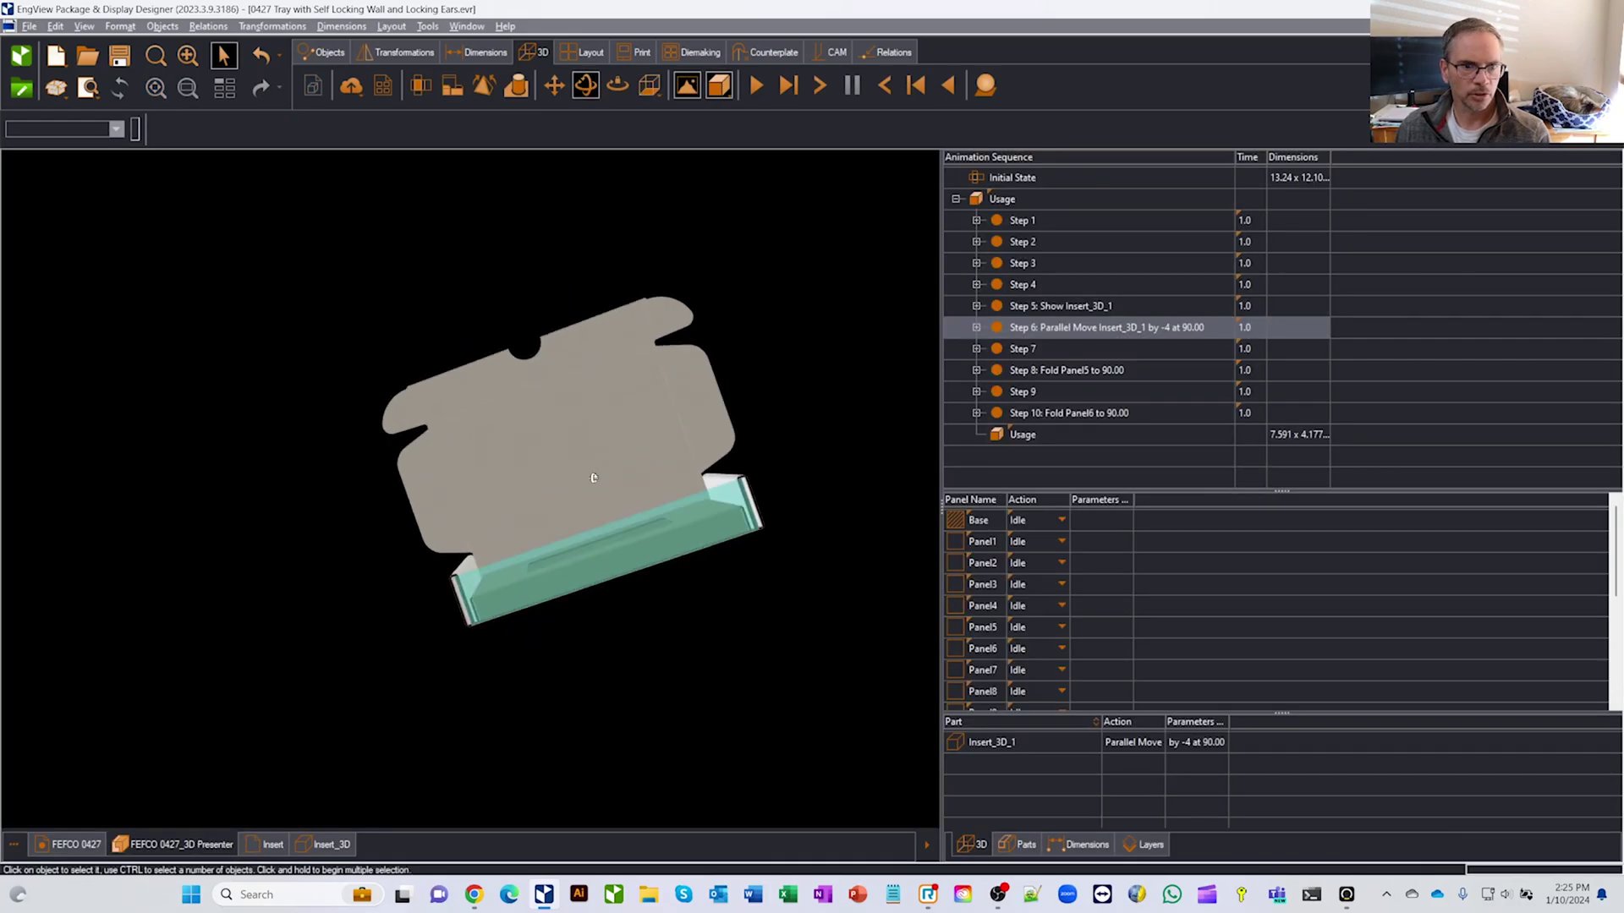
Set the FEFCO 0427 tray height H to 3 and view the tray in 3D
left_click(74, 846)
double_click(1192, 226)
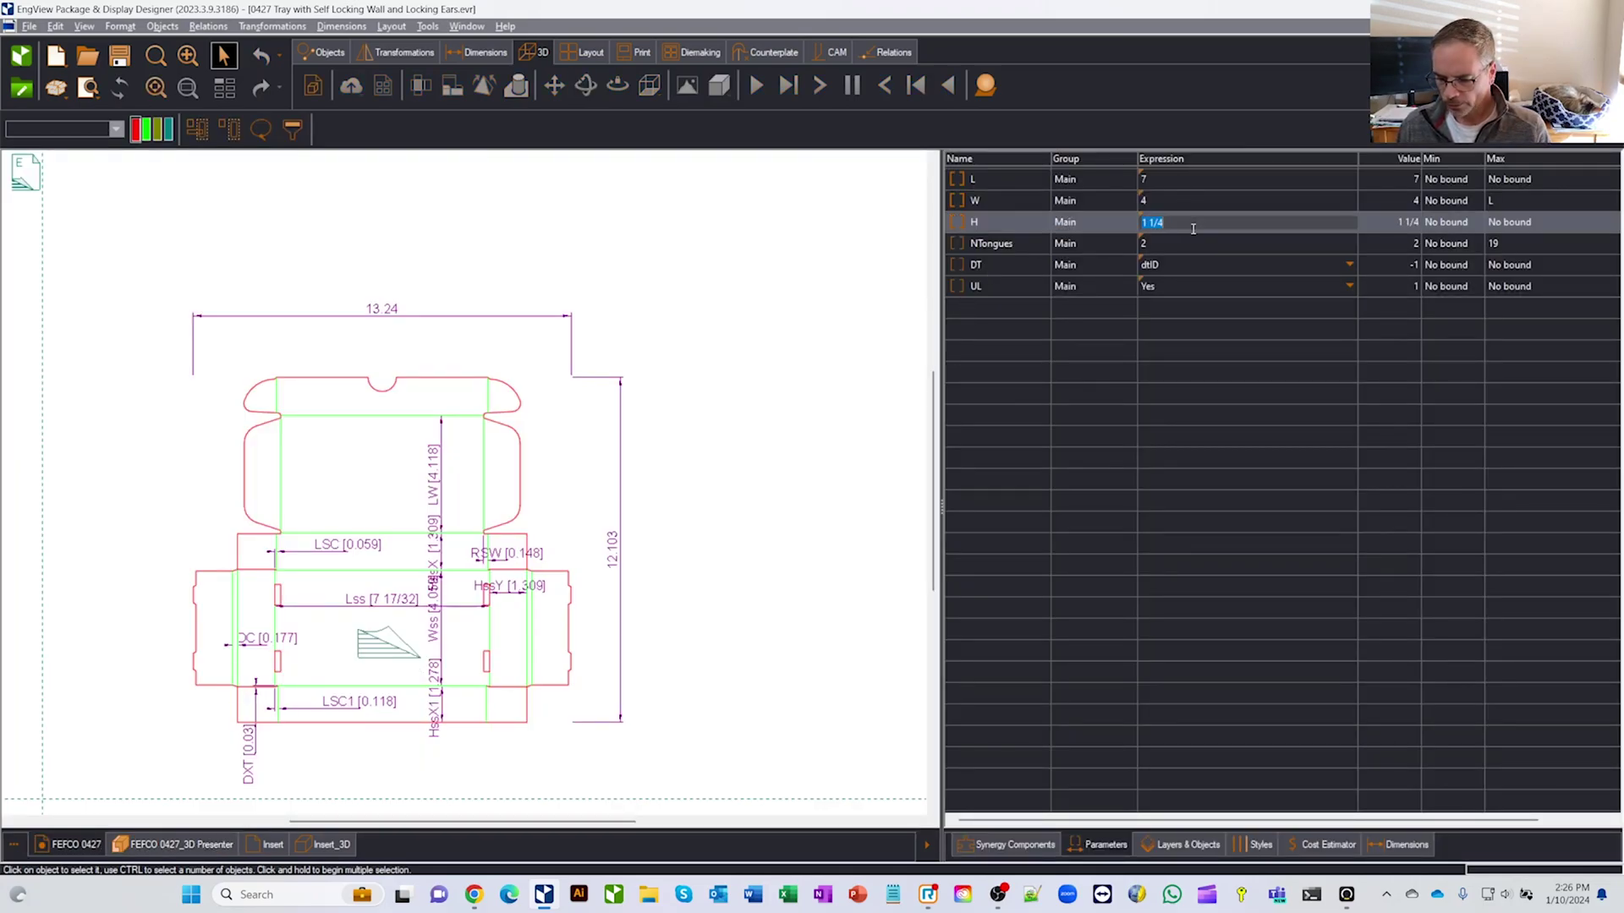
type("4")
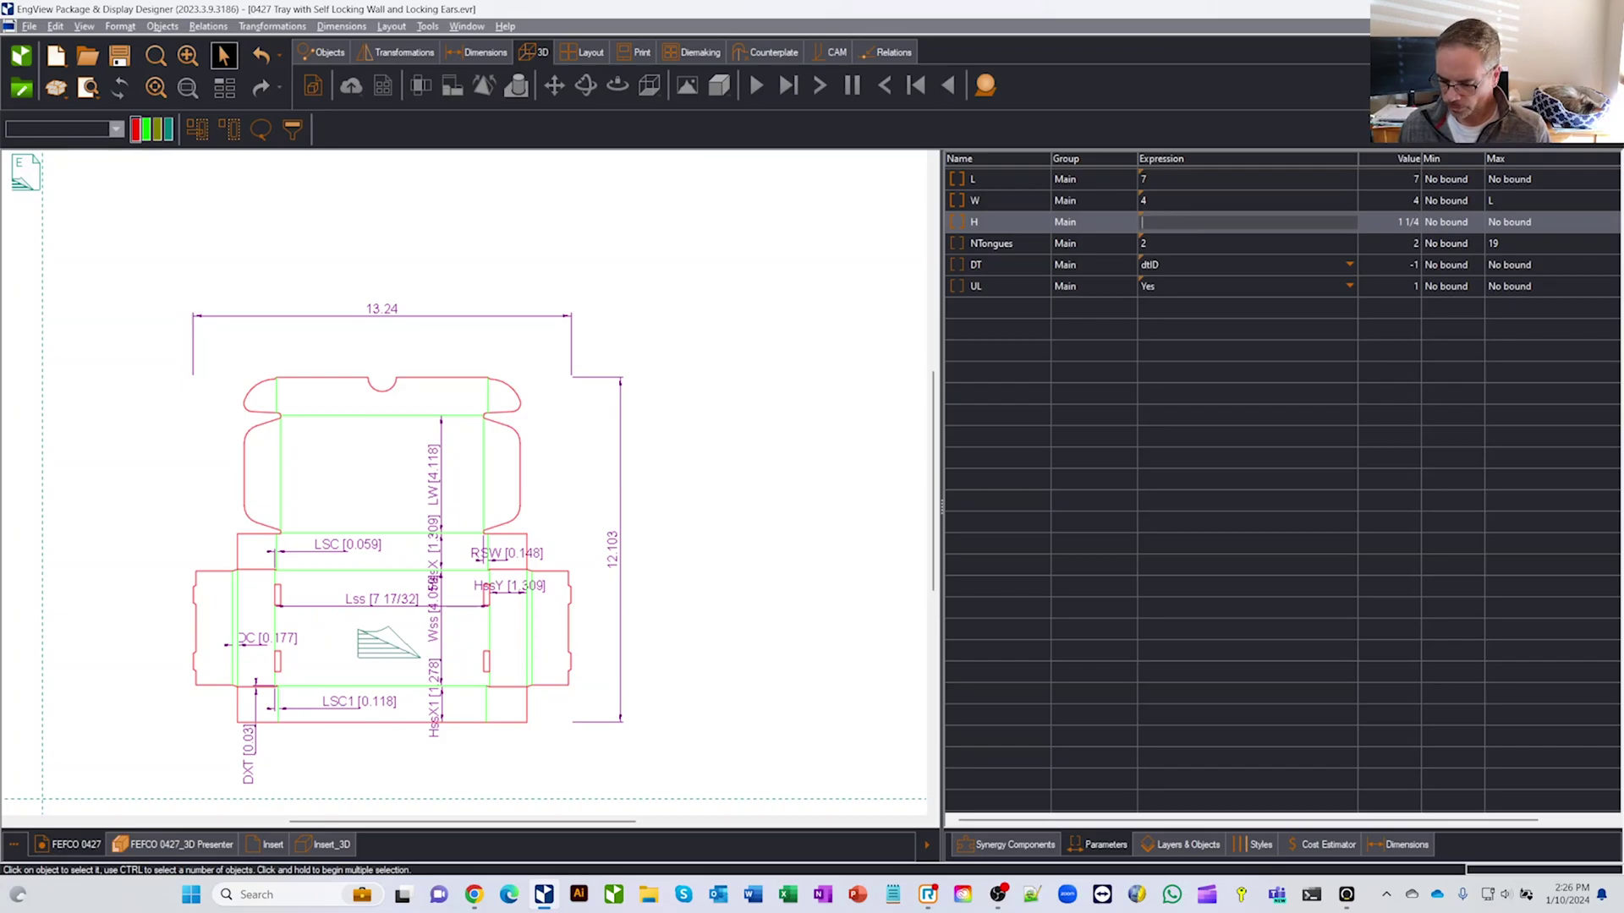
type("3")
key("Return")
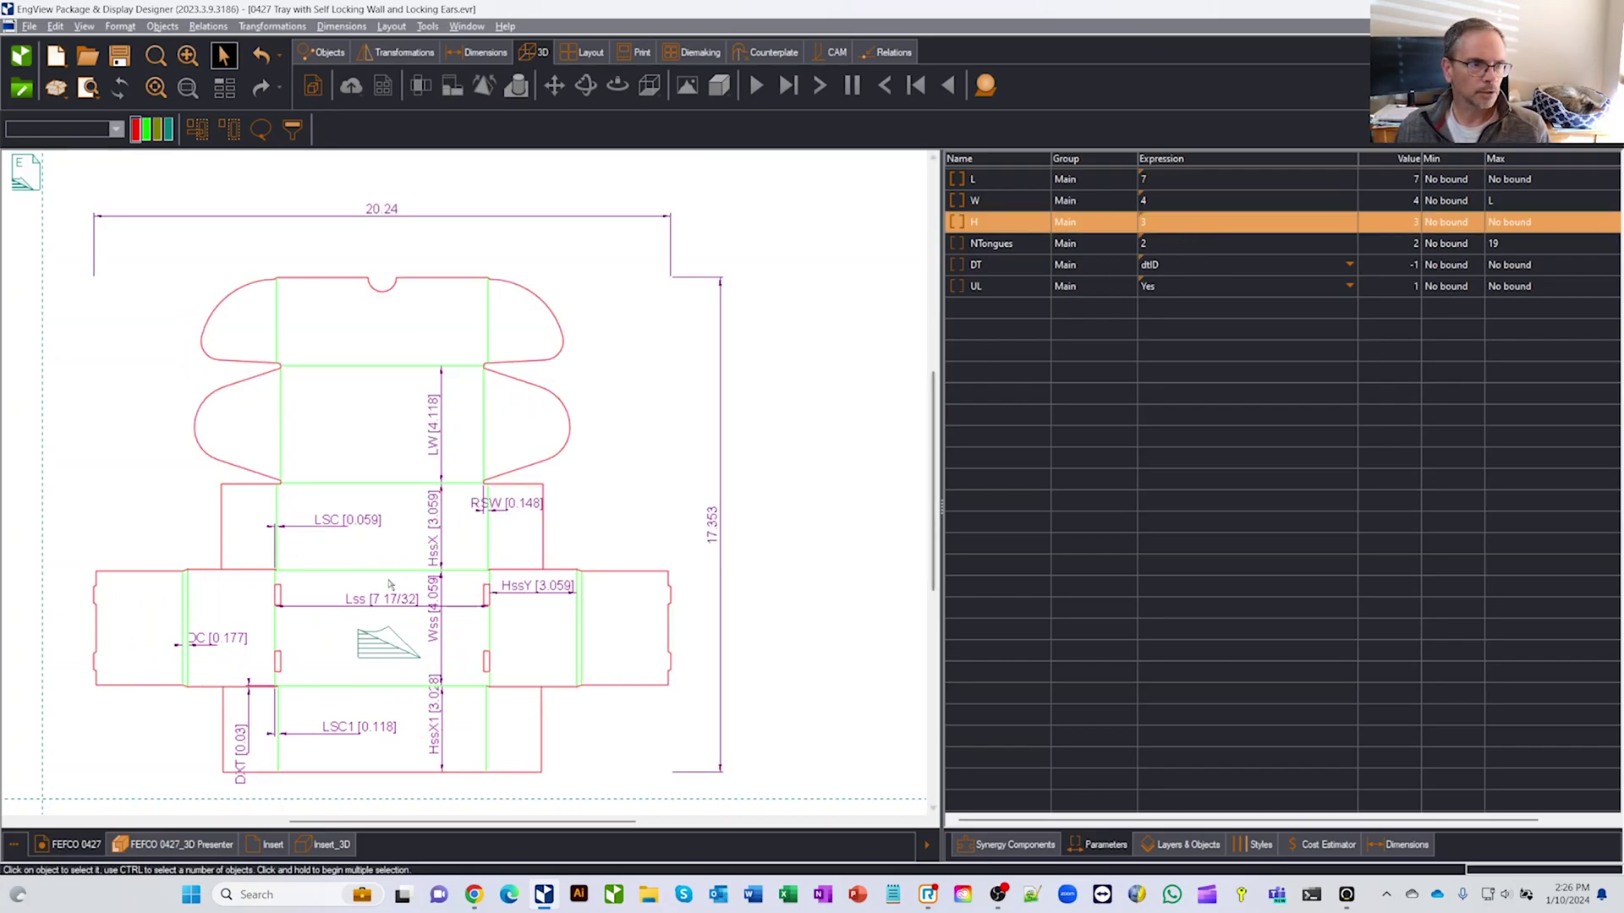
left_click(173, 844)
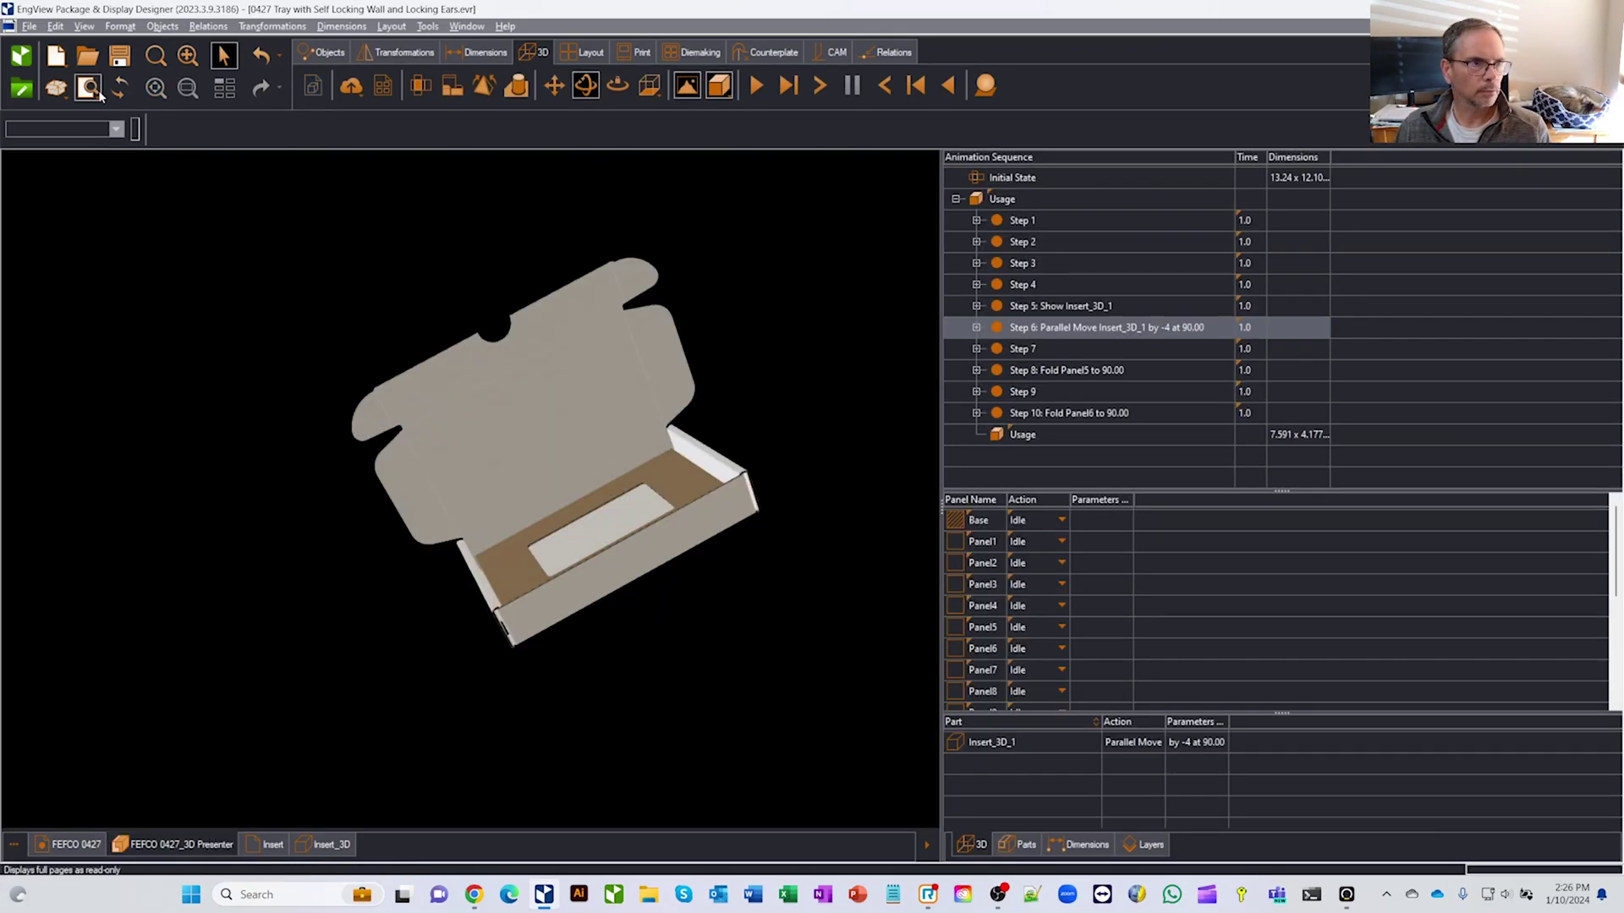
Orbit the deeper tray to inspect the holed brown insert from above and a low front angle
left_click_drag(434, 296, 635, 468)
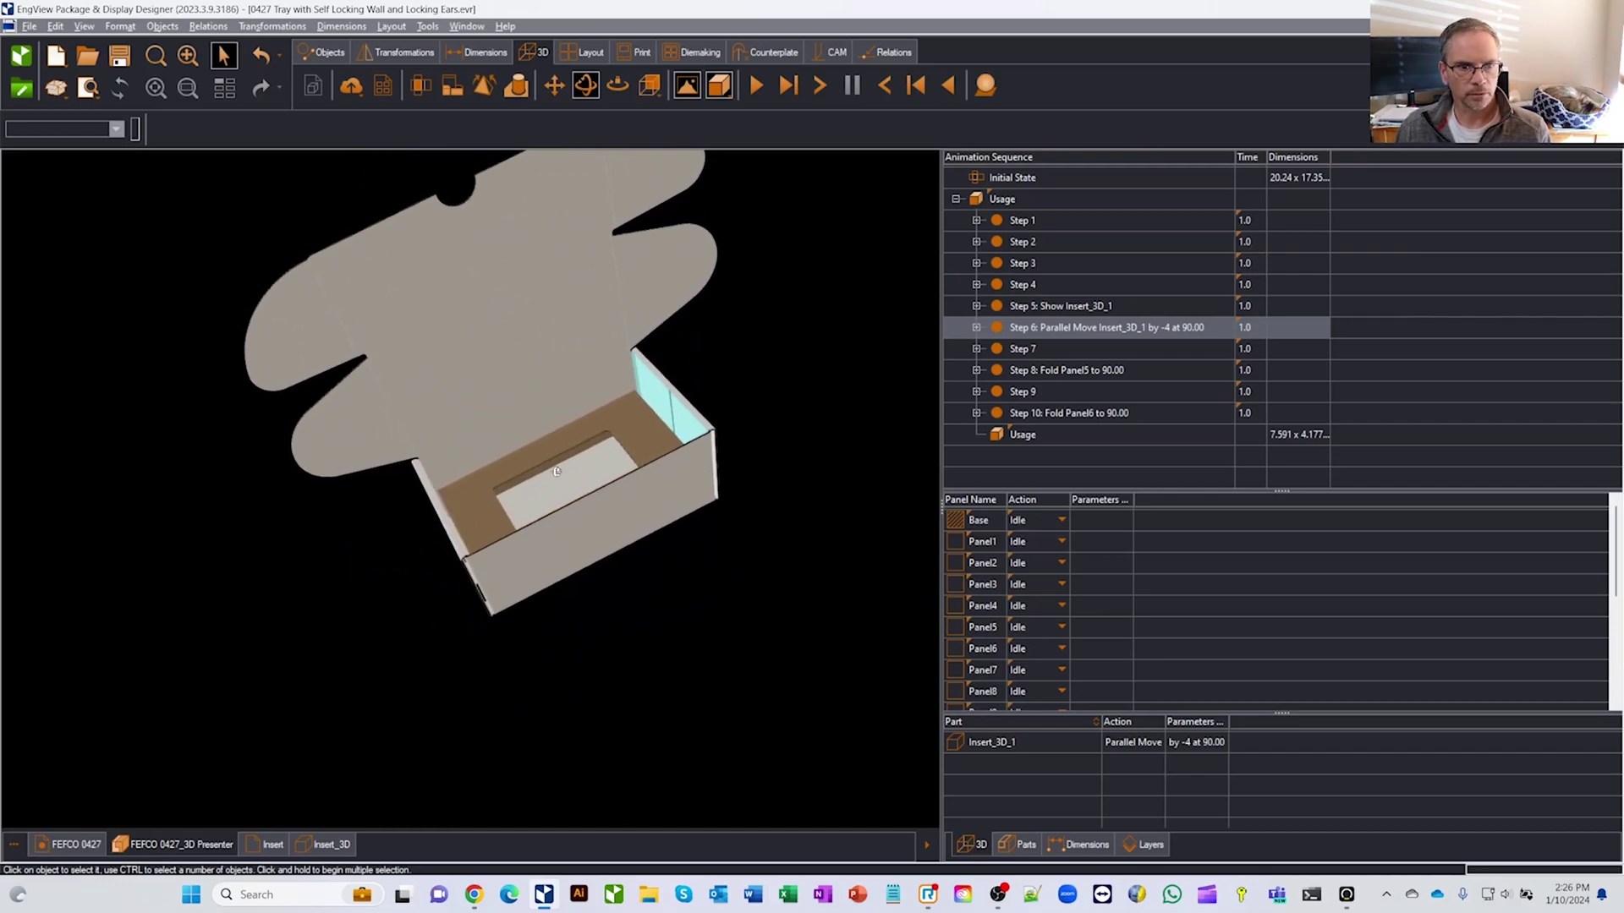
left_click_drag(556, 471, 499, 483)
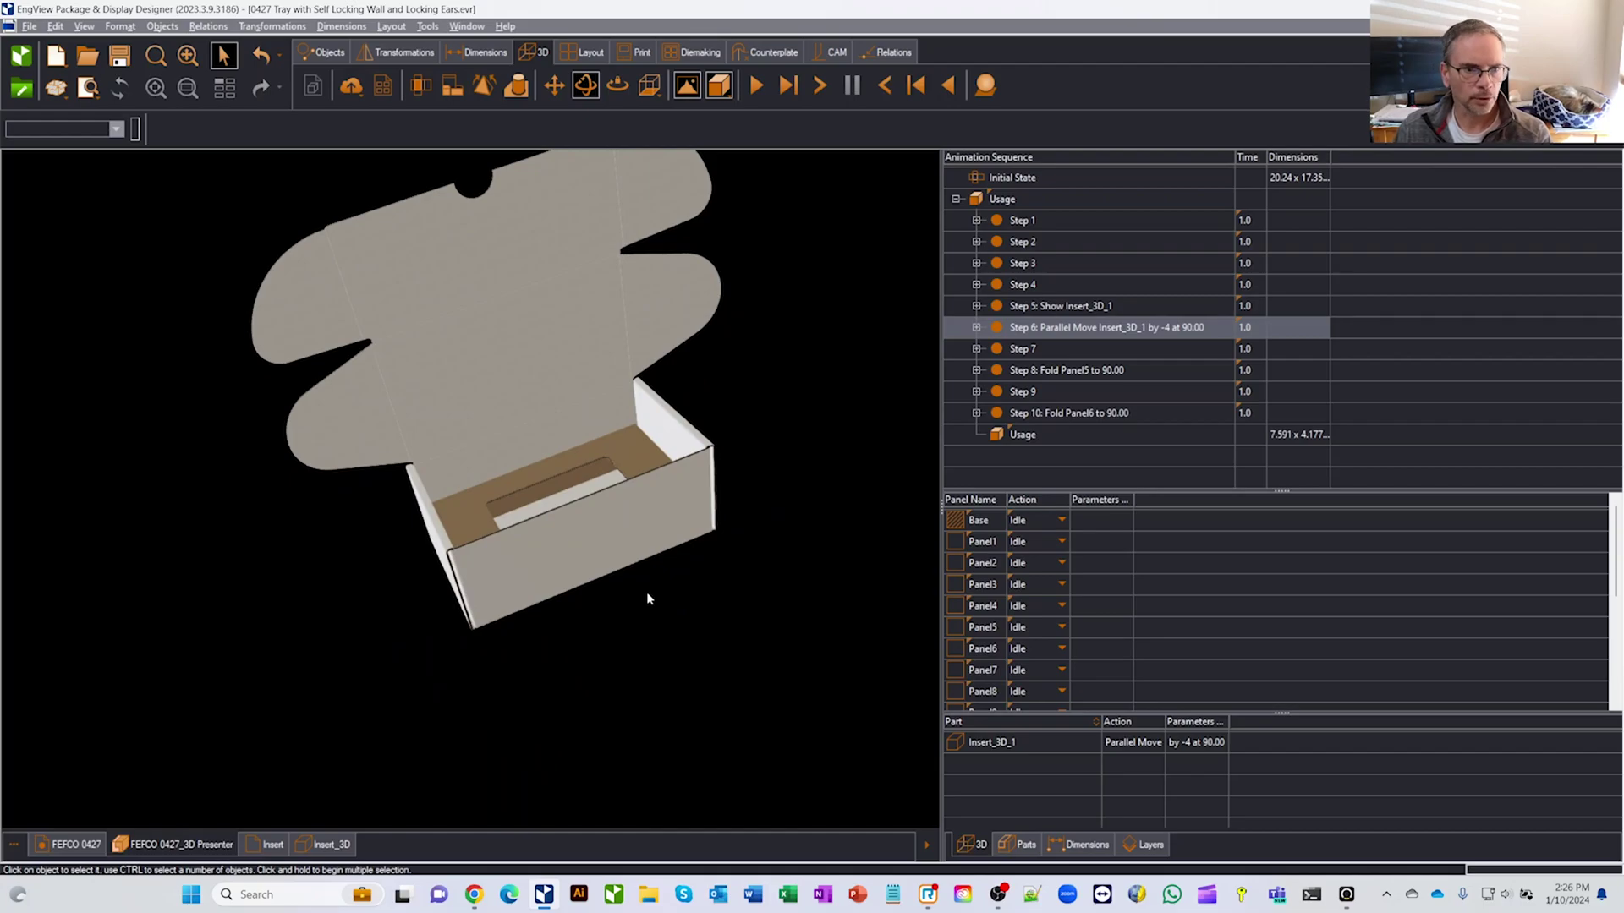
left_click_drag(646, 591, 723, 527)
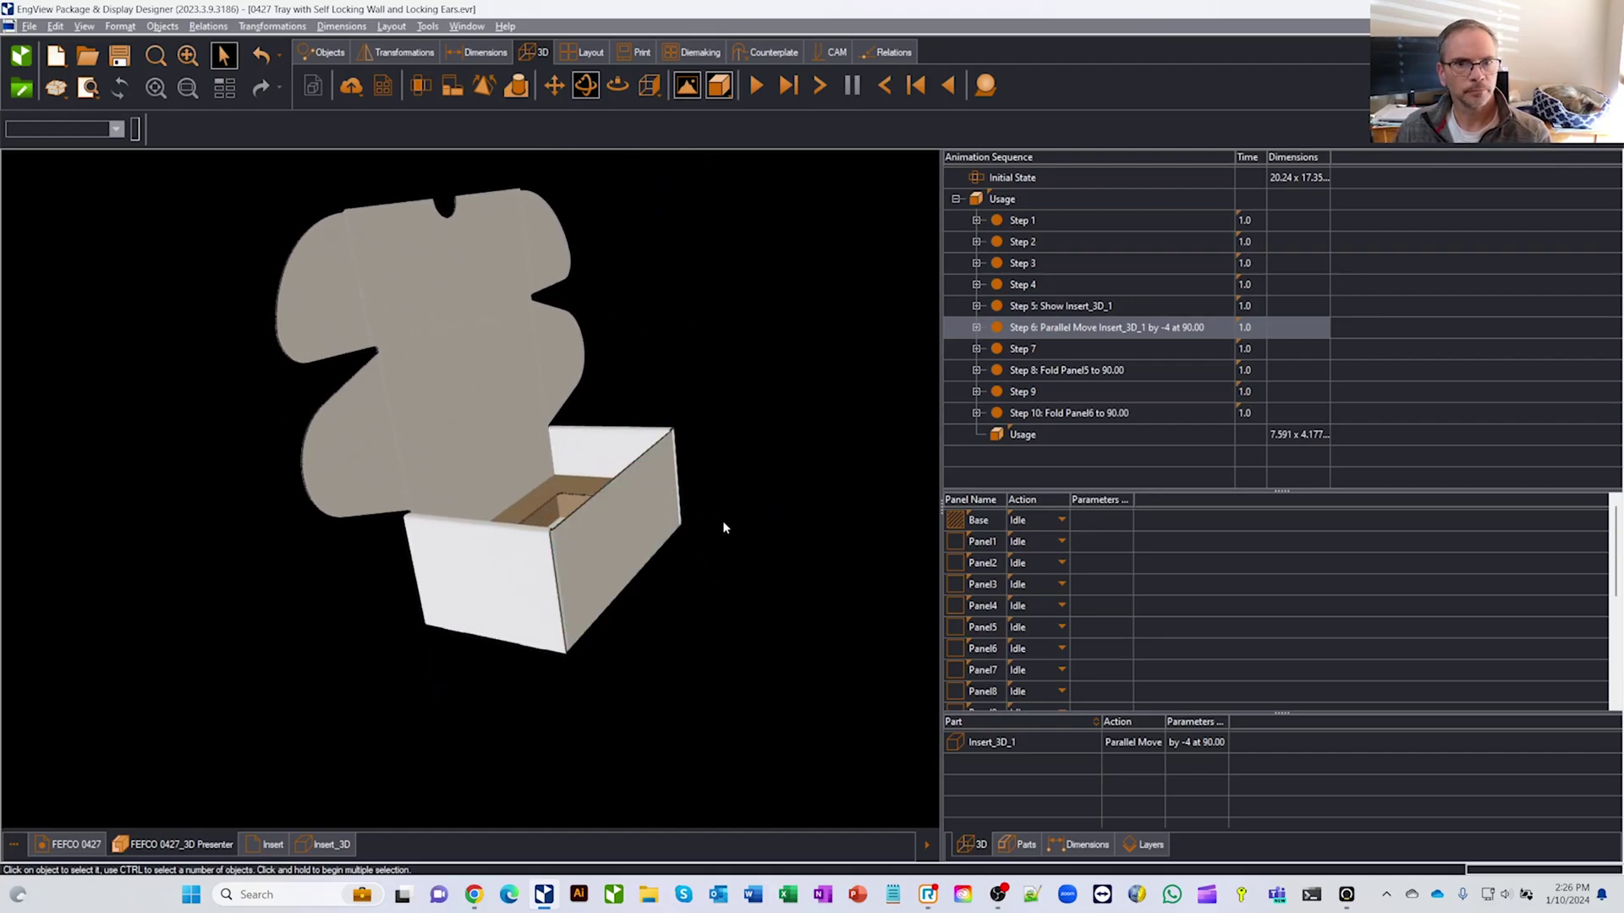